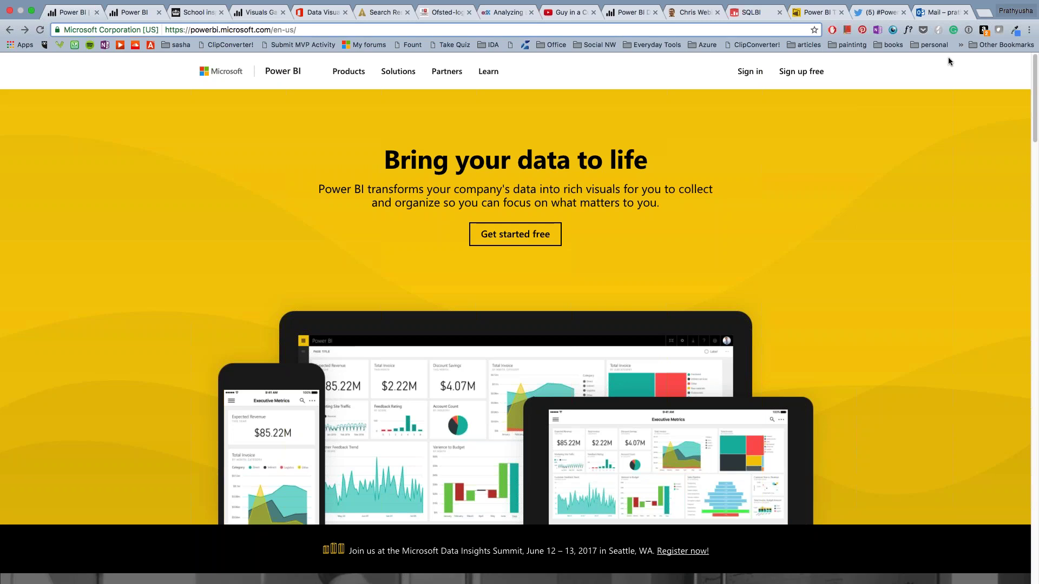
# Open the Sign up free page and highlight the 'Power BI Desktop for Windows' and 'Power BI' headings.
pyautogui.click(803, 77)
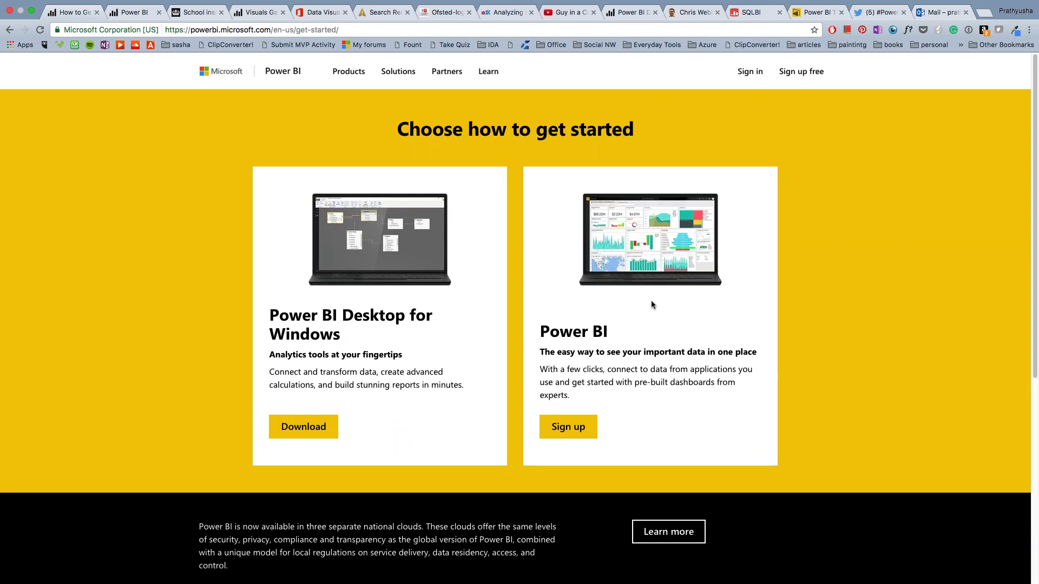
pyautogui.moveTo(609, 331); pyautogui.dragTo(543, 338)
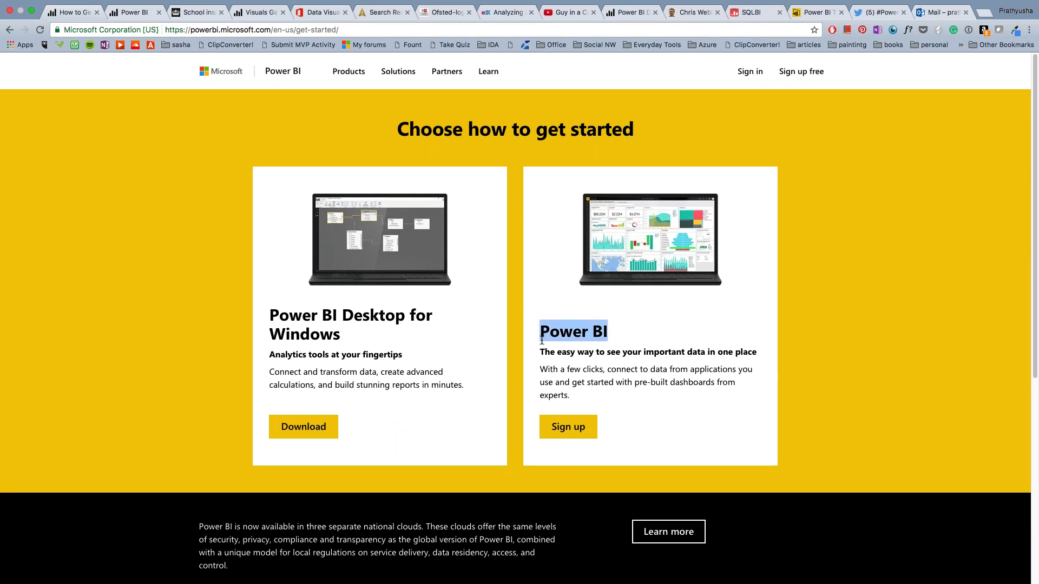
pyautogui.moveTo(339, 336); pyautogui.dragTo(270, 321)
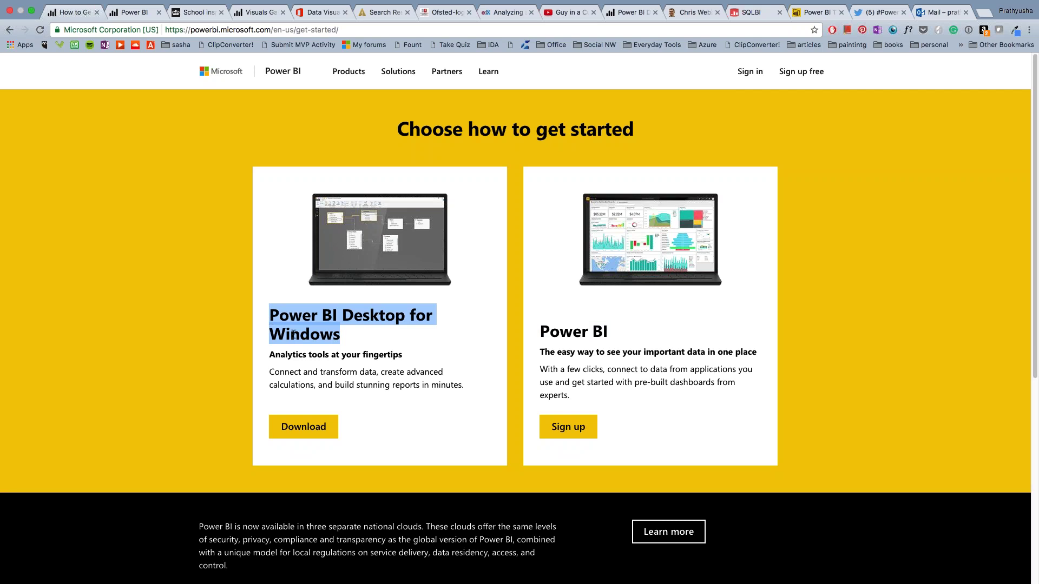
pyautogui.moveTo(609, 331); pyautogui.dragTo(541, 335)
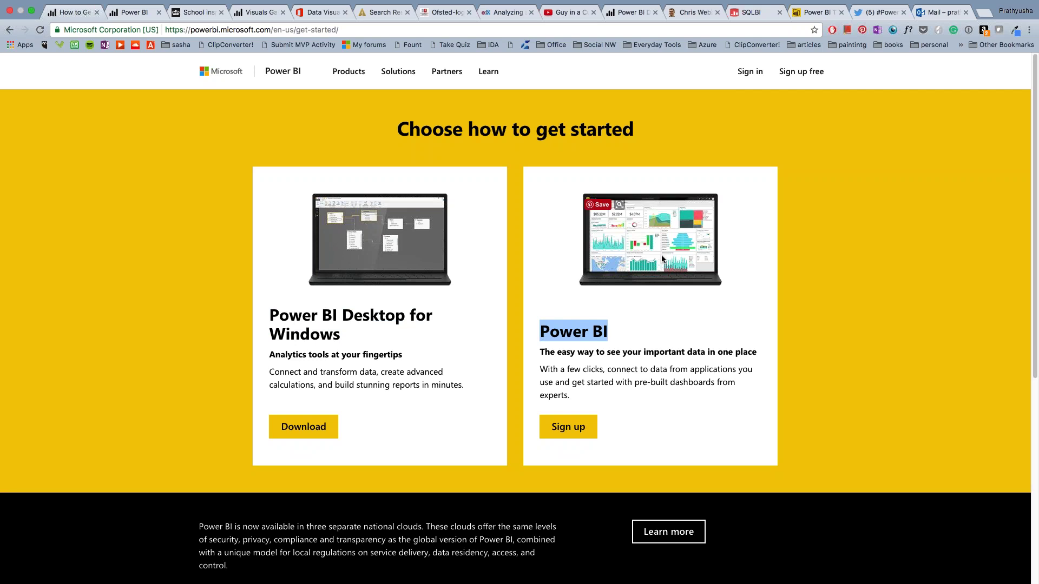
pyautogui.click(343, 339)
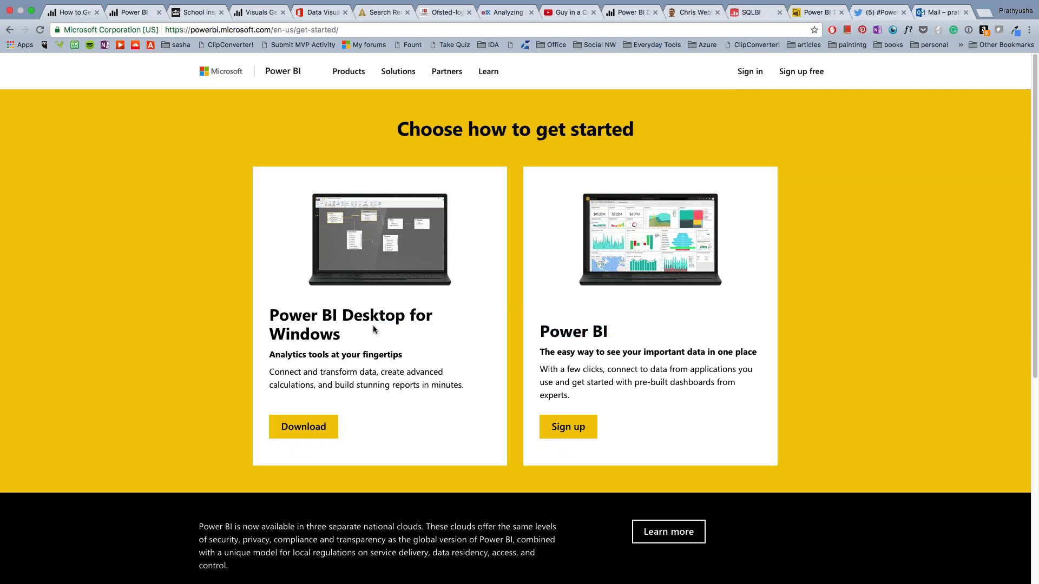
pyautogui.moveTo(345, 339); pyautogui.dragTo(268, 315)
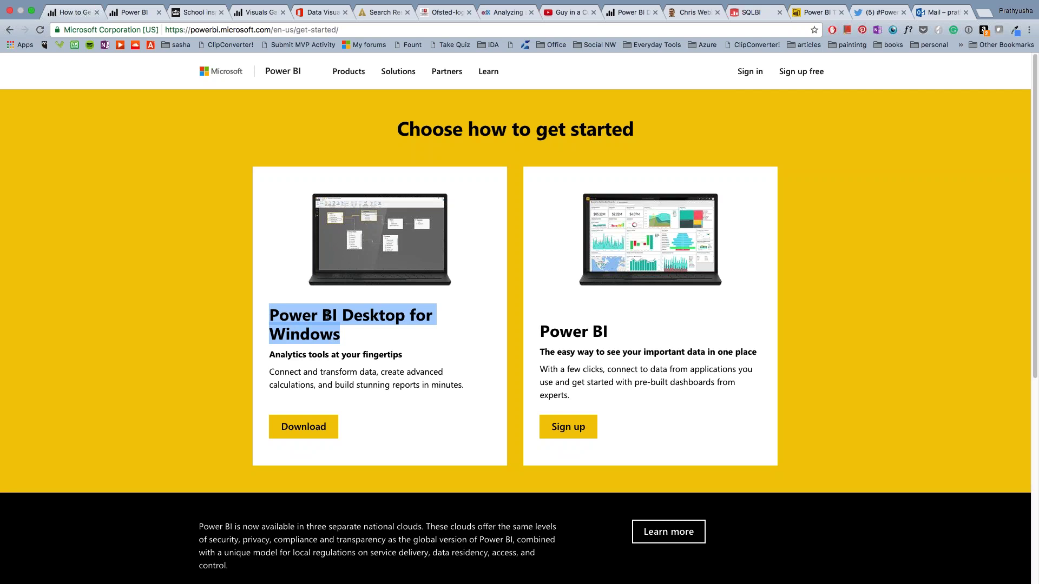
pyautogui.moveTo(608, 331); pyautogui.dragTo(539, 331)
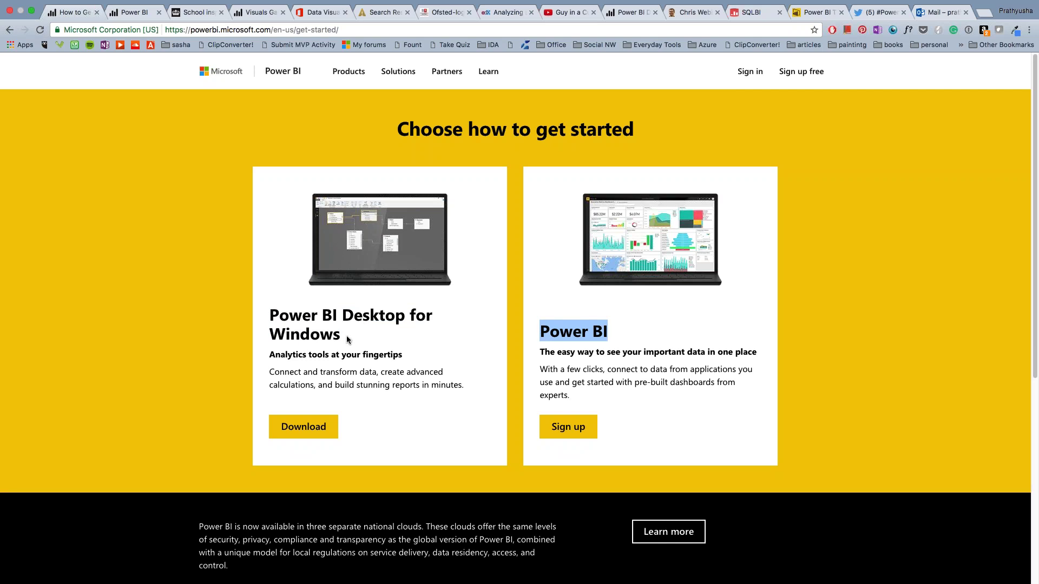
# Highlight the two headings again in turn to compare them, then clear the selection.
pyautogui.moveTo(341, 334); pyautogui.dragTo(326, 332)
pyautogui.moveTo(609, 331); pyautogui.dragTo(532, 329)
pyautogui.moveTo(342, 338); pyautogui.dragTo(273, 314)
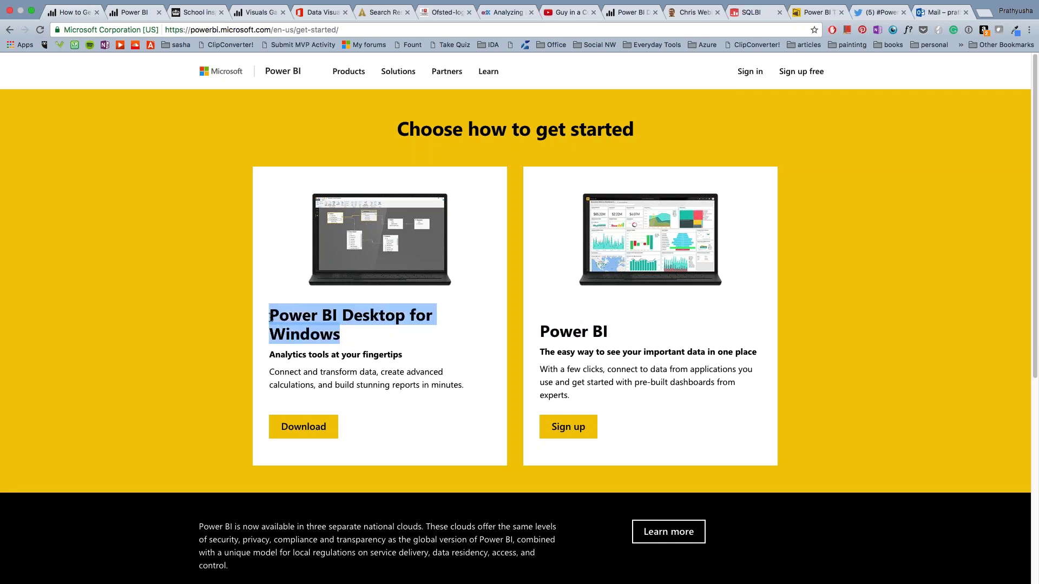
pyautogui.moveTo(608, 332); pyautogui.dragTo(542, 331)
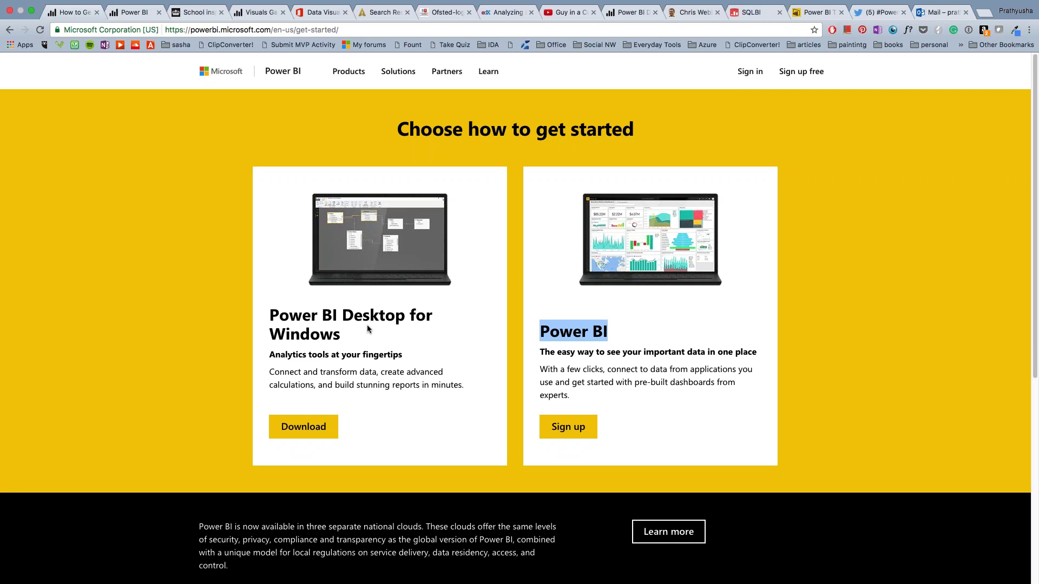
pyautogui.click(335, 337)
pyautogui.moveTo(336, 337); pyautogui.dragTo(286, 336)
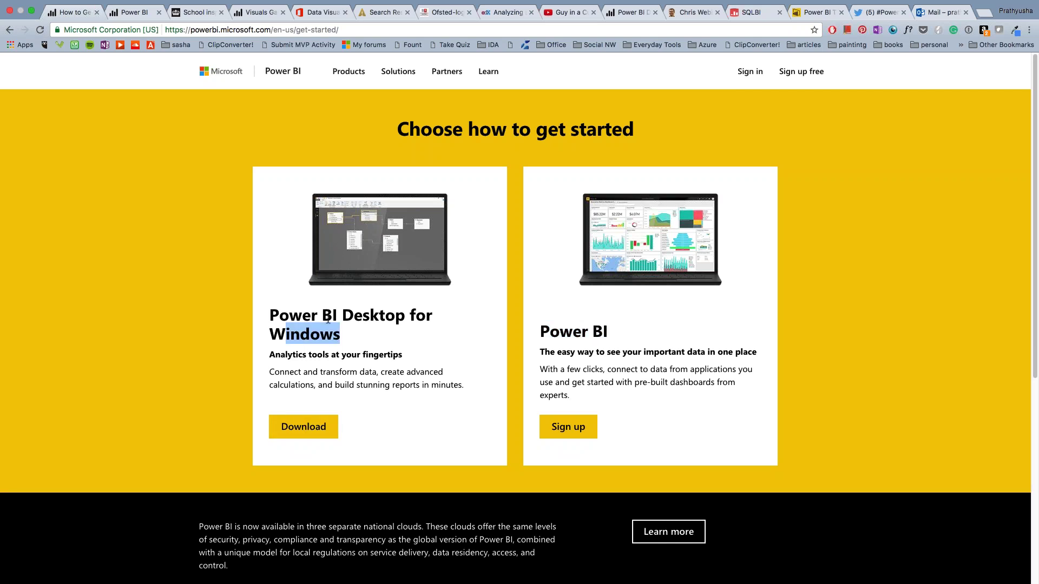
pyautogui.click(337, 352)
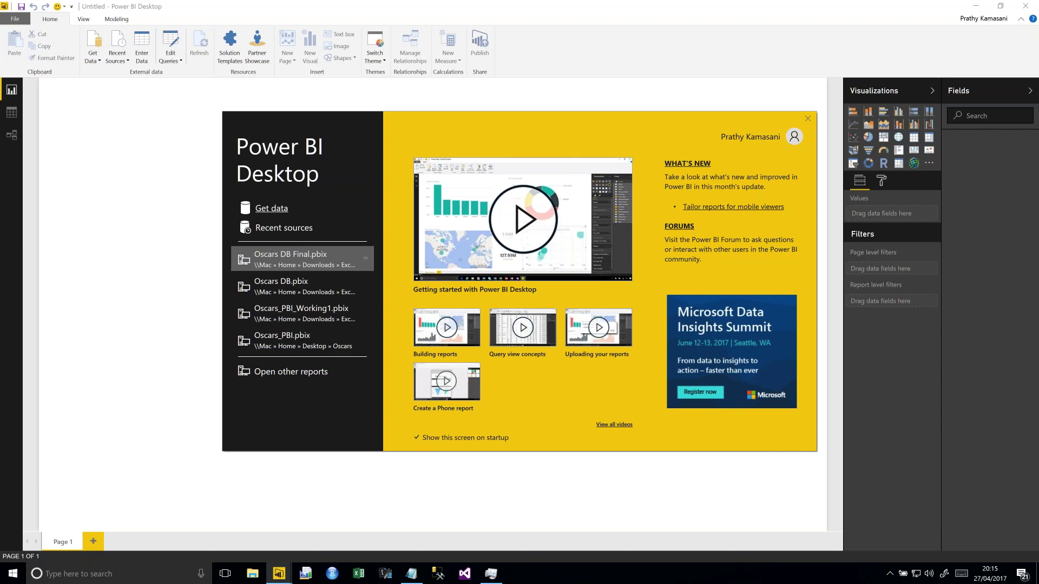
# Browse the Get data source list, cancel it without connecting, and close the untitled report.
pyautogui.click(267, 214)
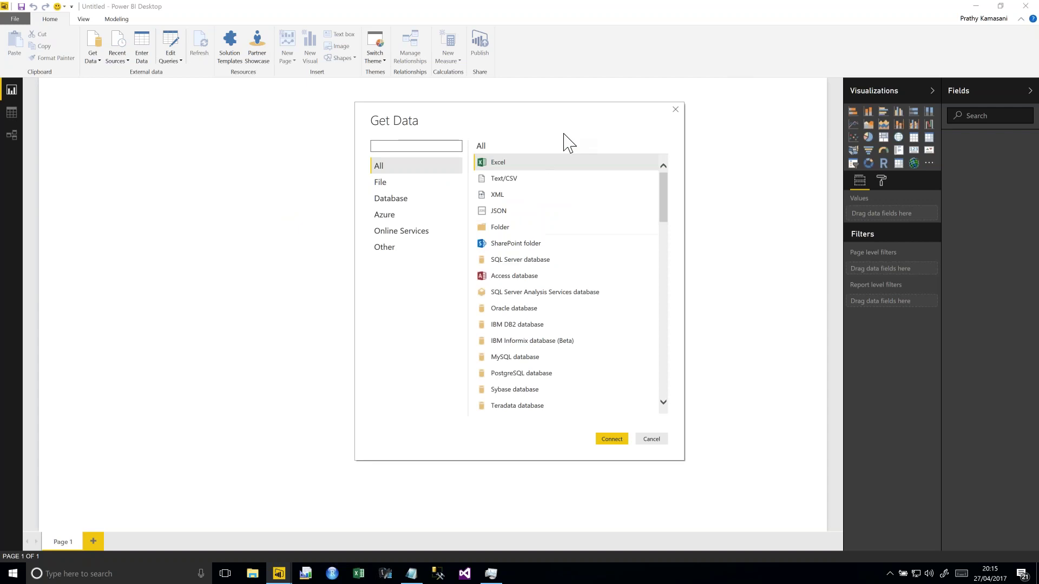
pyautogui.moveTo(669, 211); pyautogui.dragTo(667, 149)
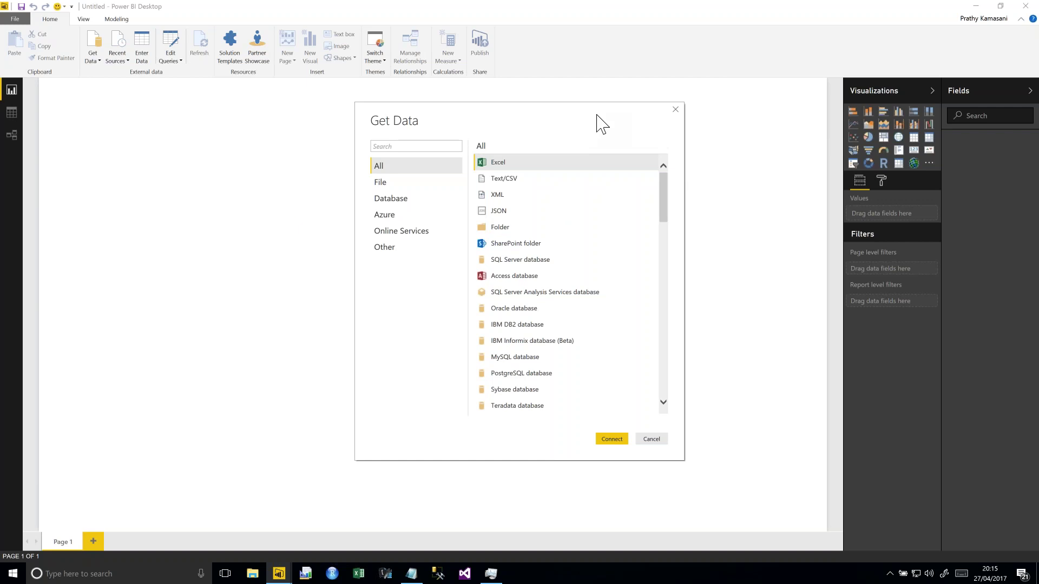
pyautogui.click(653, 440)
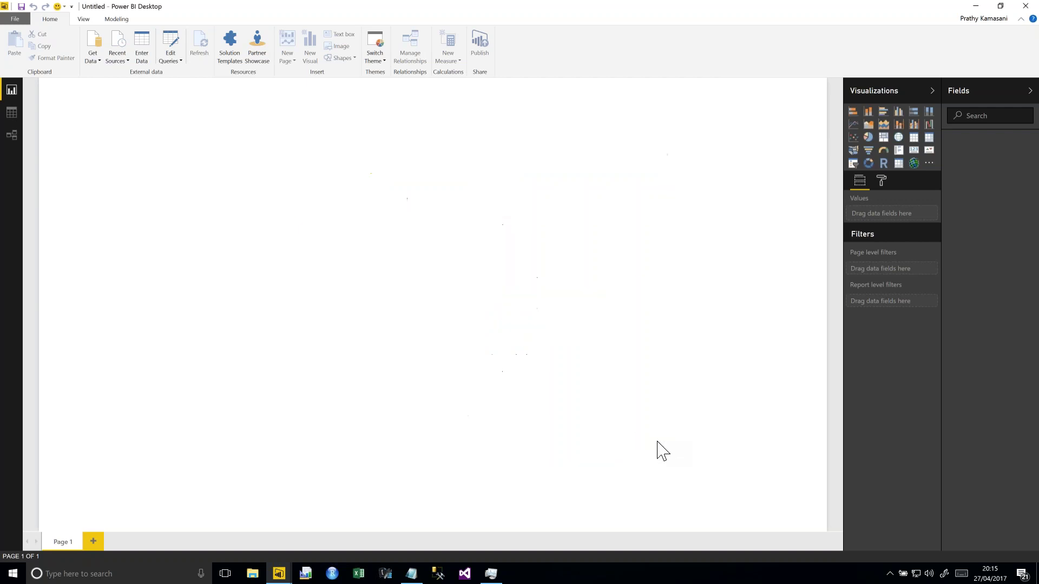
pyautogui.click(1031, 7)
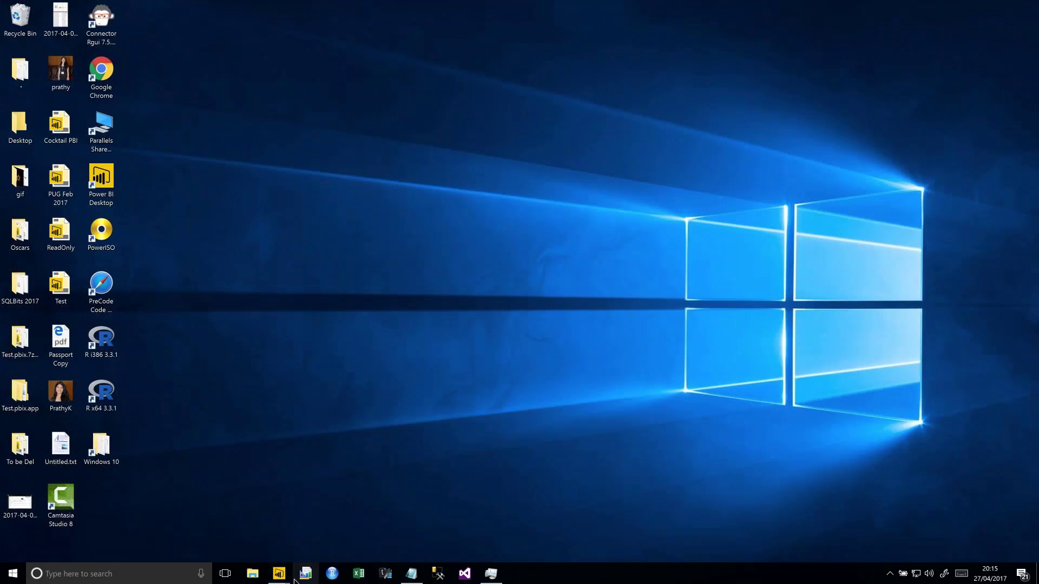
# Restore the Schools DB window and open the Query Editor from Home > Edit Queries.
pyautogui.moveTo(279, 574)
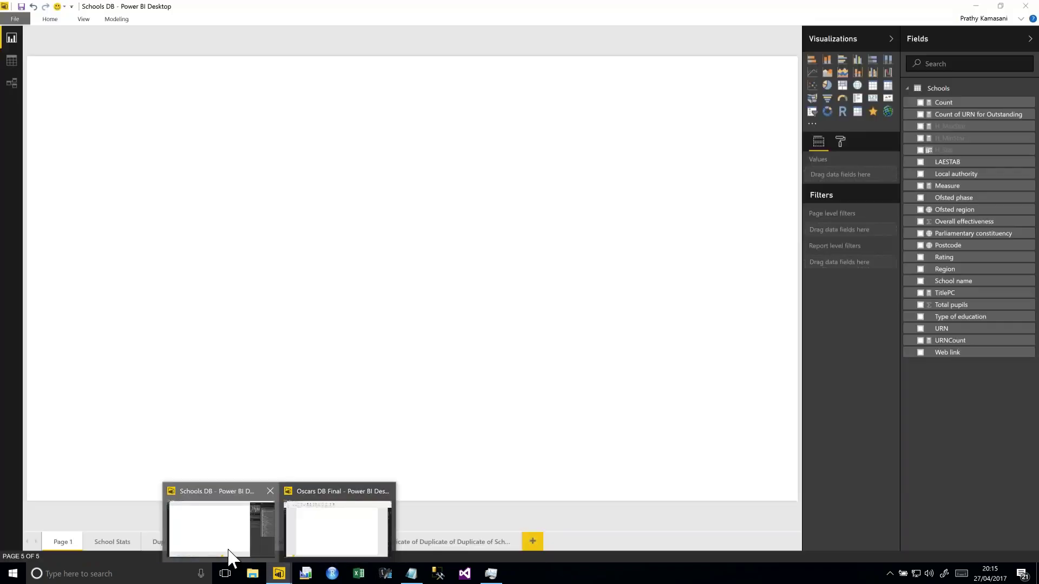
pyautogui.click(228, 550)
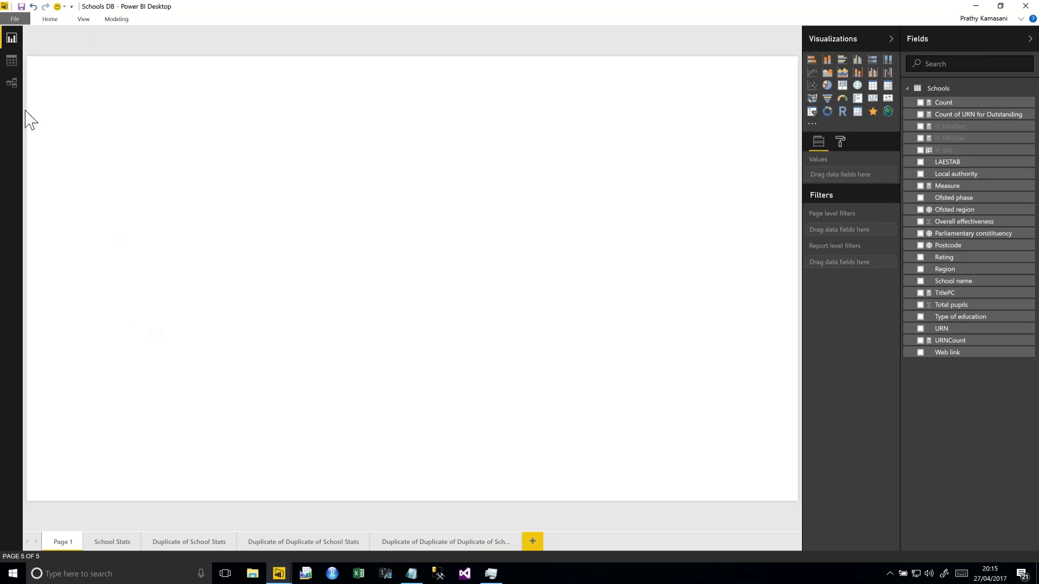
pyautogui.click(50, 21)
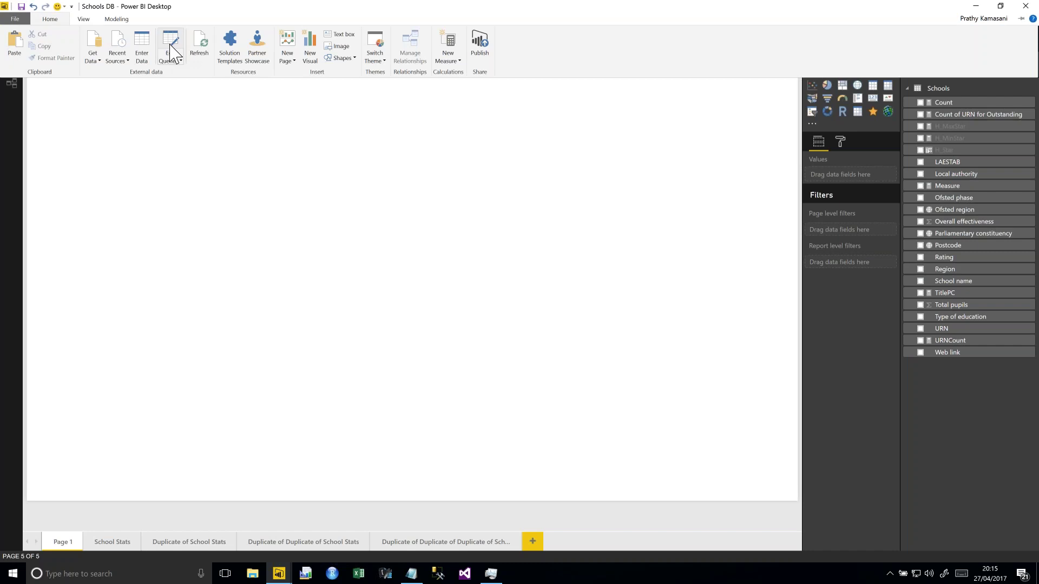
pyautogui.click(178, 44)
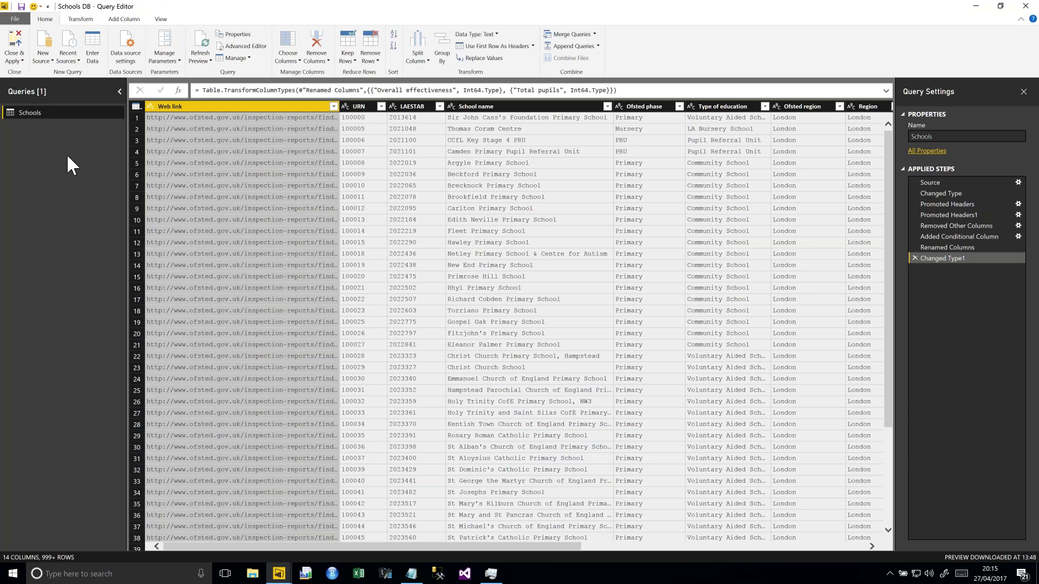
# Review the Queries pane's new-query options, then close the Query Editor.
pyautogui.rightClick(44, 131)
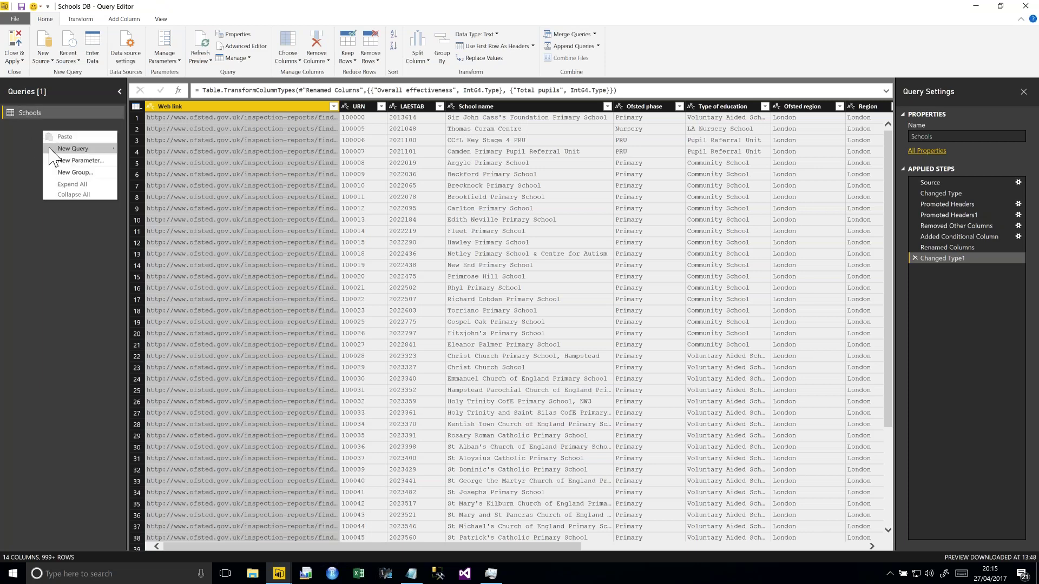
pyautogui.moveTo(92, 149)
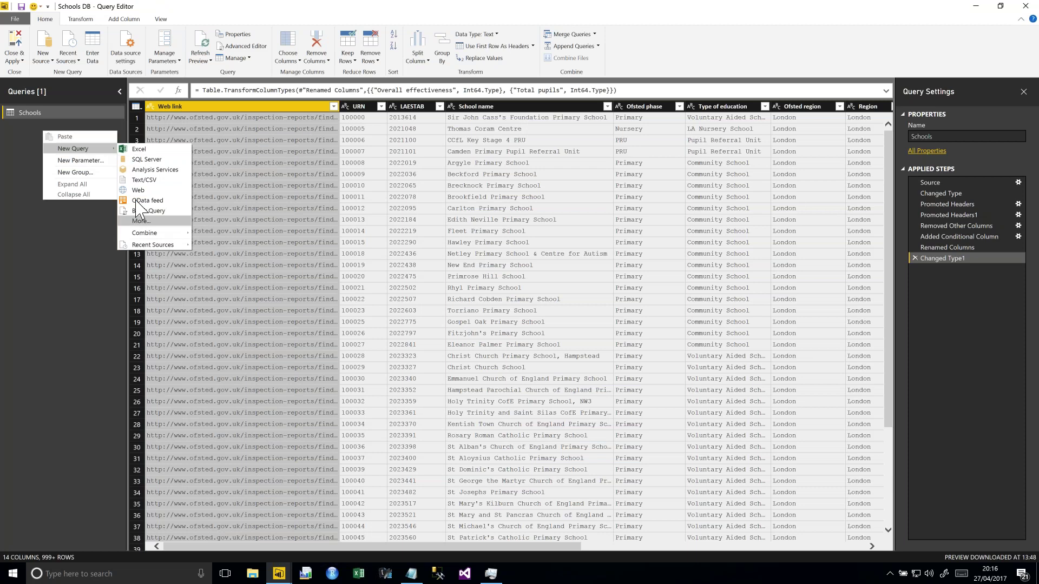
pyautogui.click(76, 296)
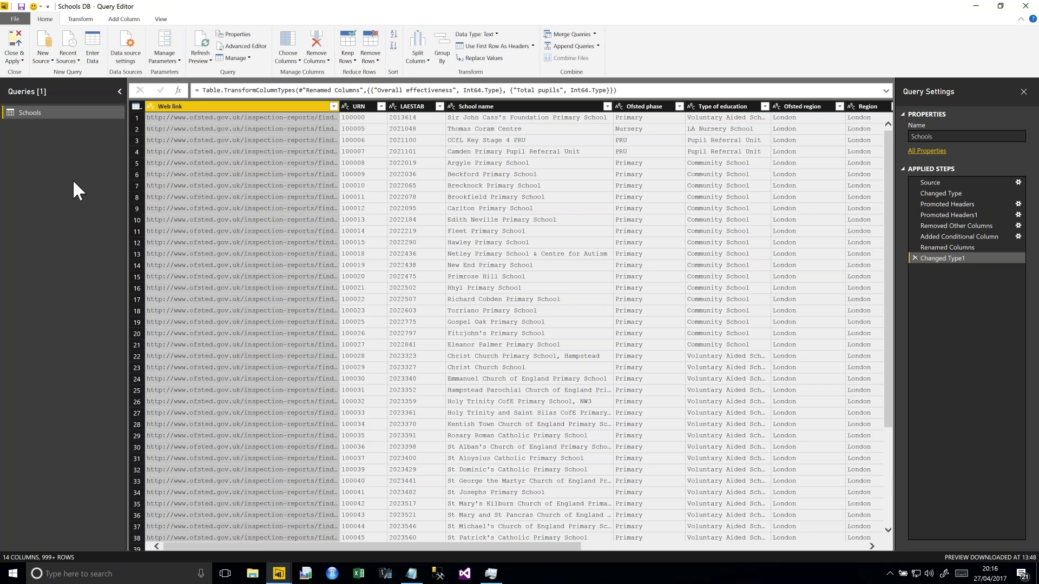
pyautogui.moveTo(972, 1)
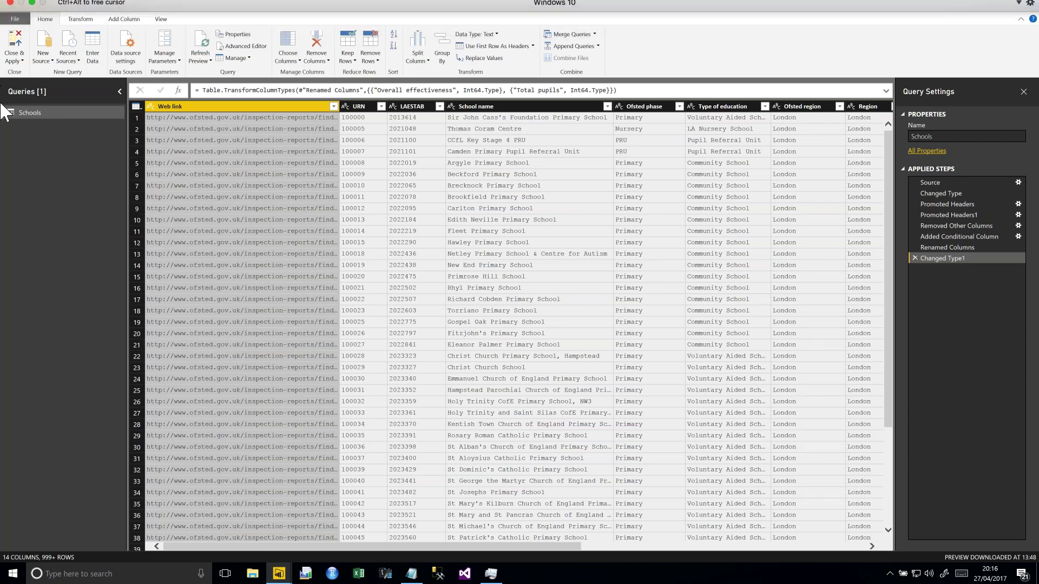
pyautogui.click(1026, 5)
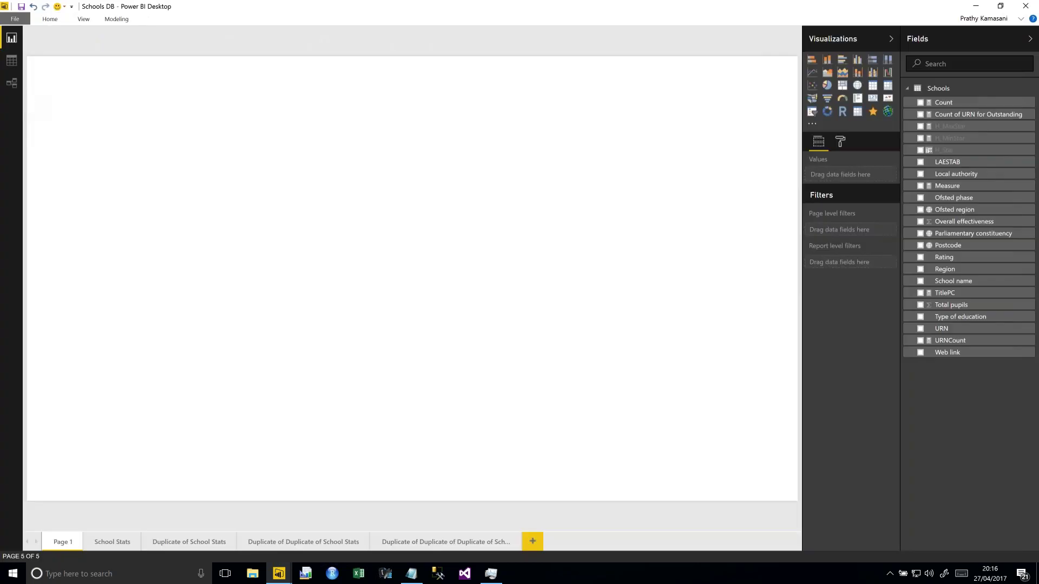
# Reposition the Schools table in the Relationships diagram, then view its 21,960 rows in Data view.
pyautogui.click(13, 86)
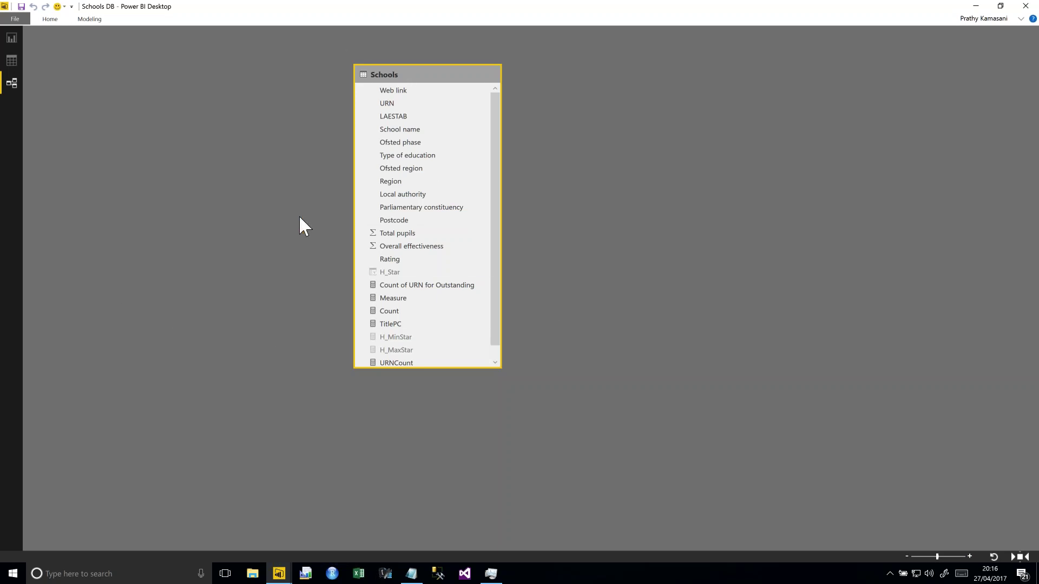
pyautogui.moveTo(433, 81); pyautogui.dragTo(311, 111)
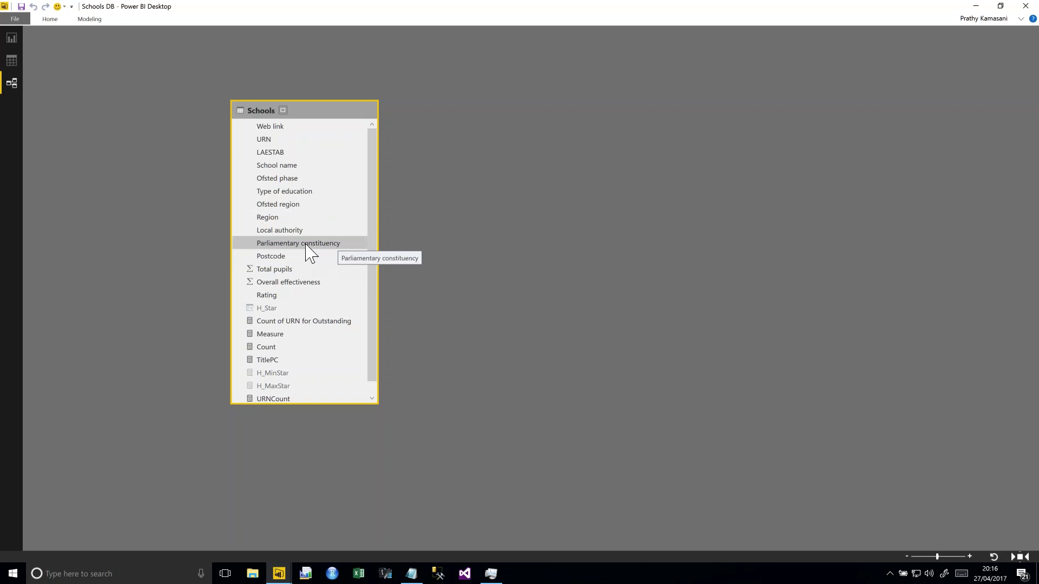
pyautogui.moveTo(269, 220); pyautogui.dragTo(573, 203)
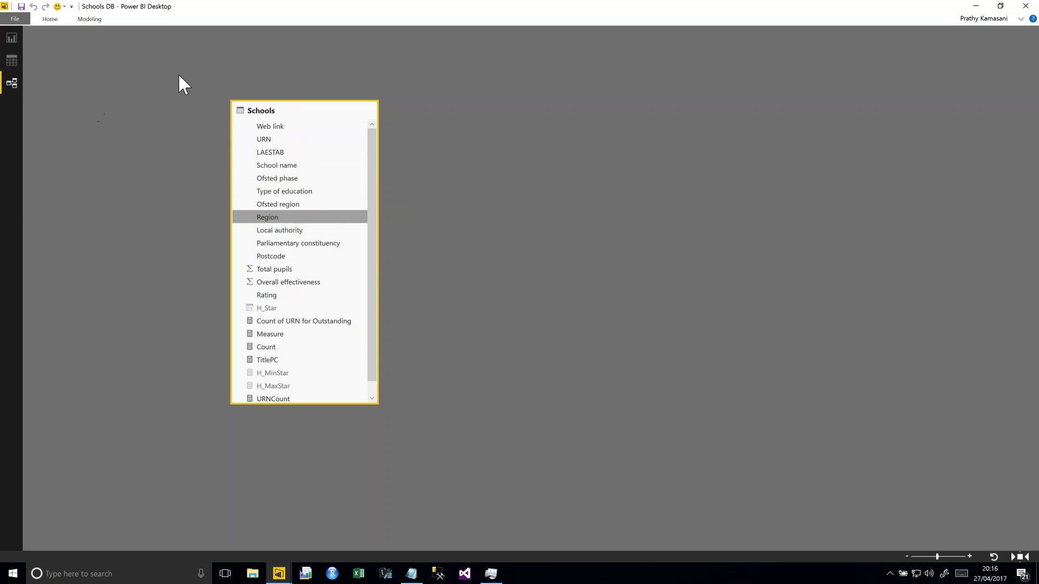
pyautogui.click(13, 62)
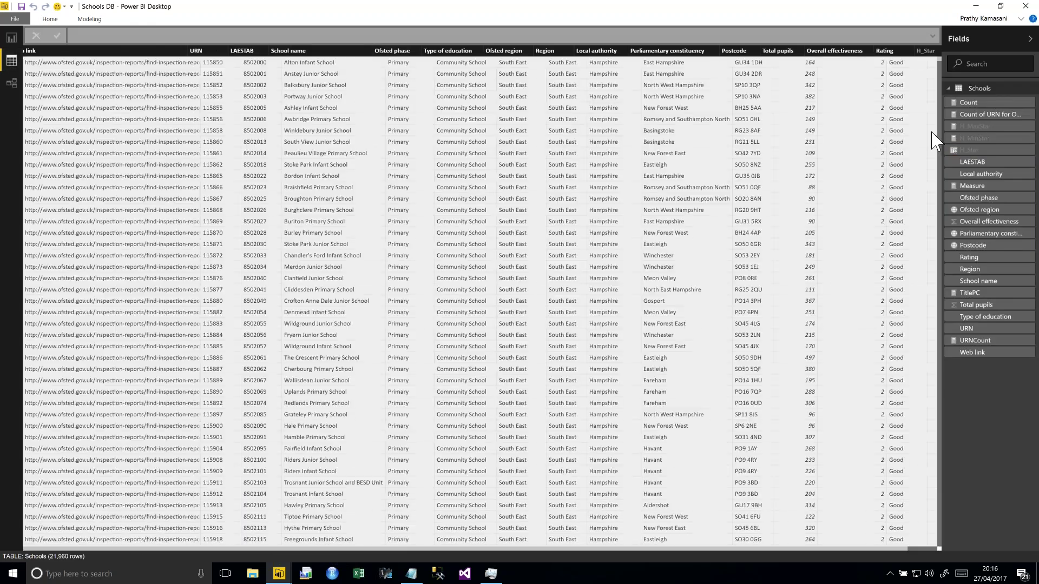
# Collapse and re-expand the Schools field list, go to blank Page 1 in Report view, then switch to Chrome.
pyautogui.click(952, 89)
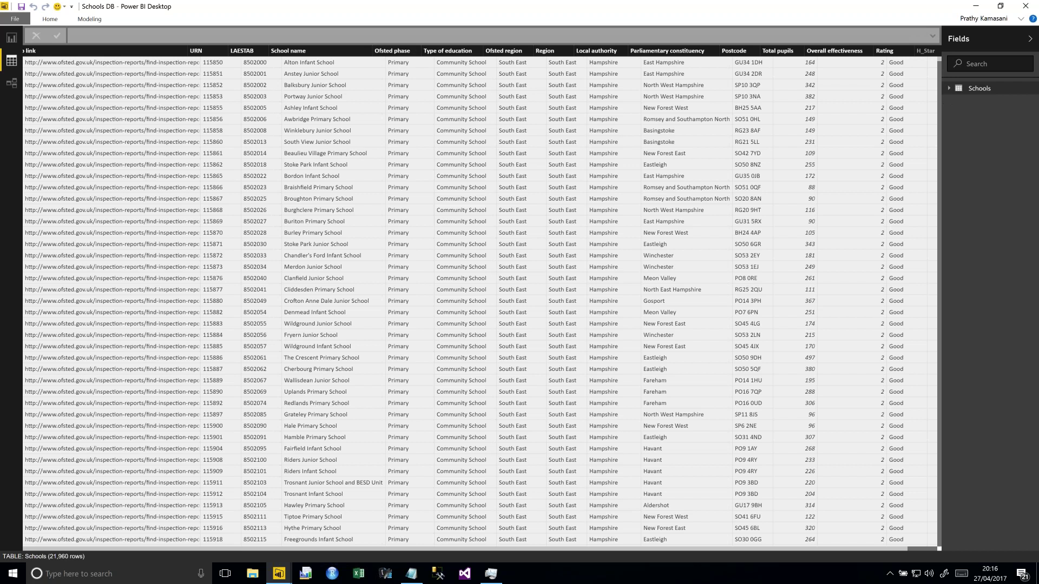
pyautogui.click(981, 96)
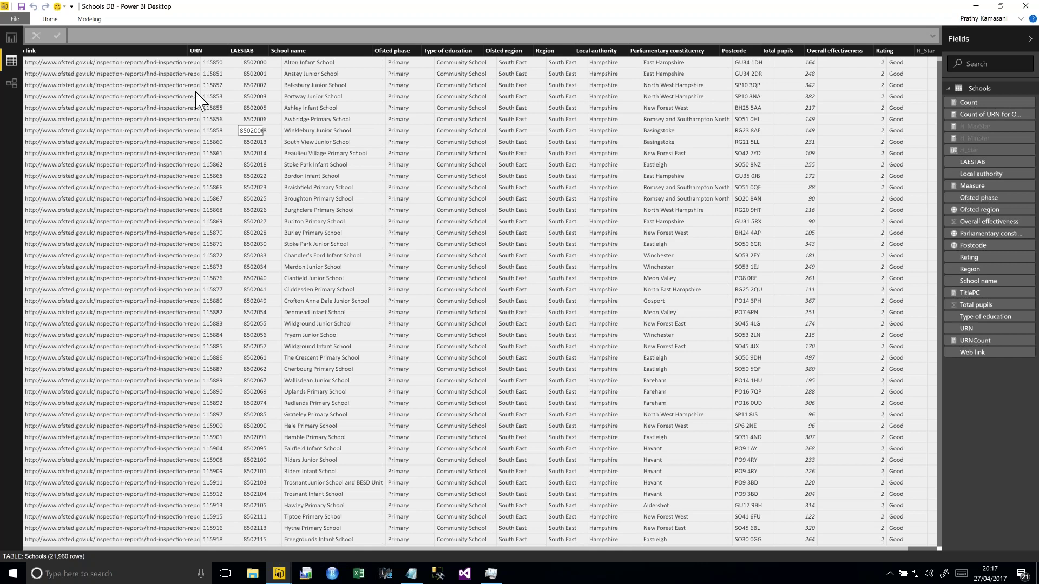
pyautogui.click(15, 38)
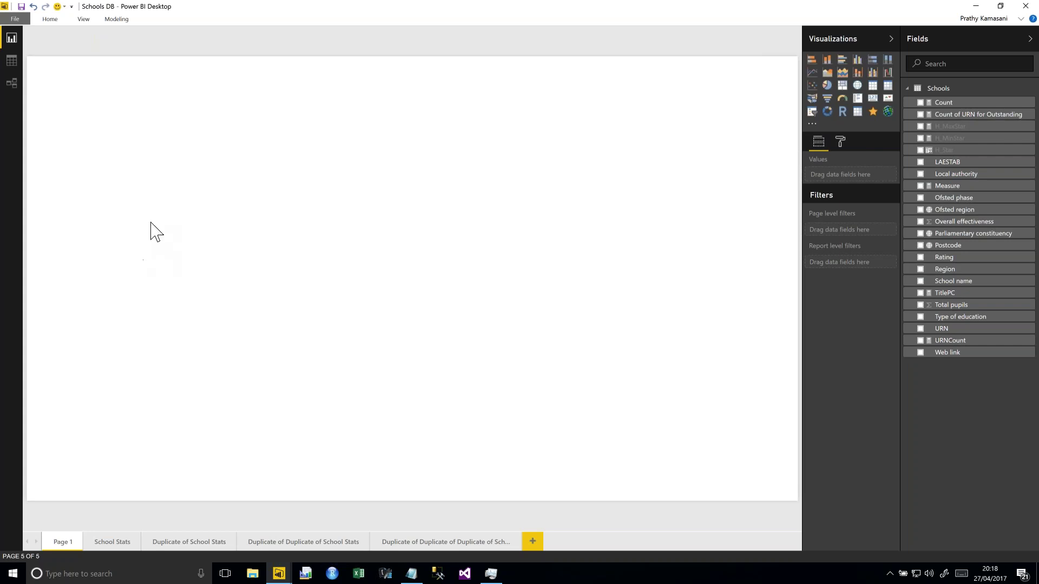
pyautogui.press('super+Tab')
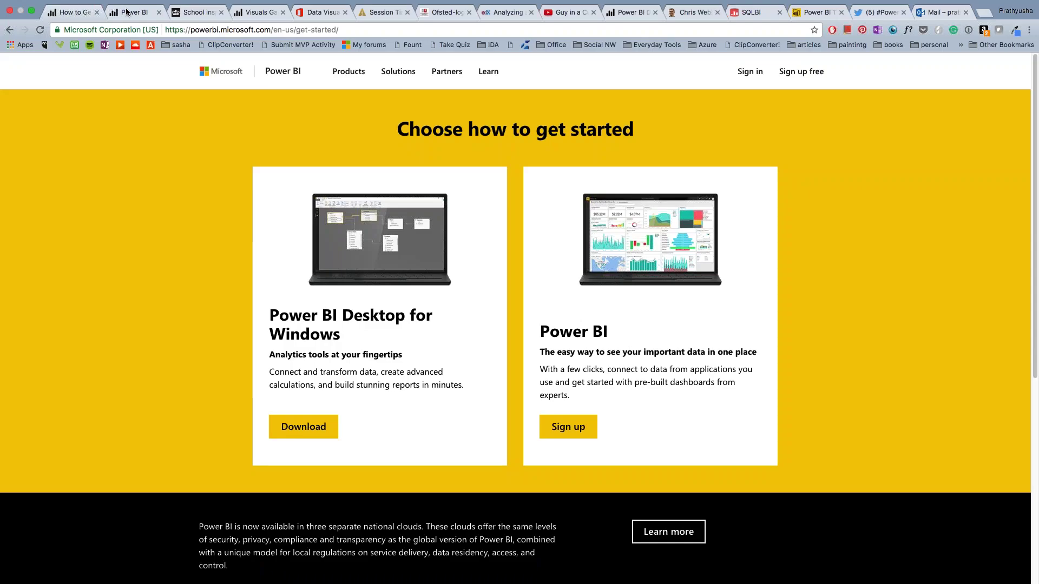
pyautogui.click(126, 12)
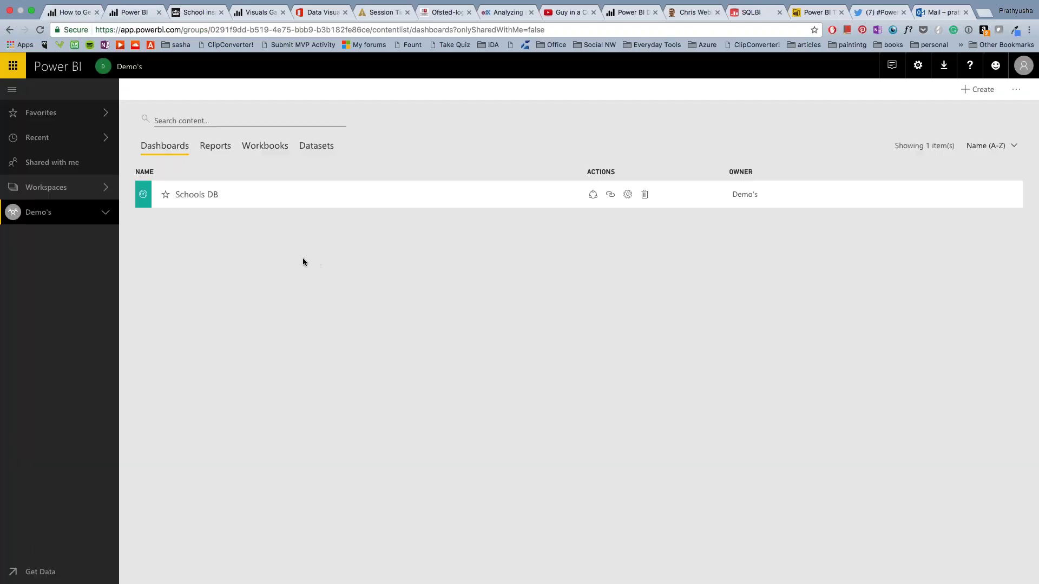
pyautogui.click(75, 12)
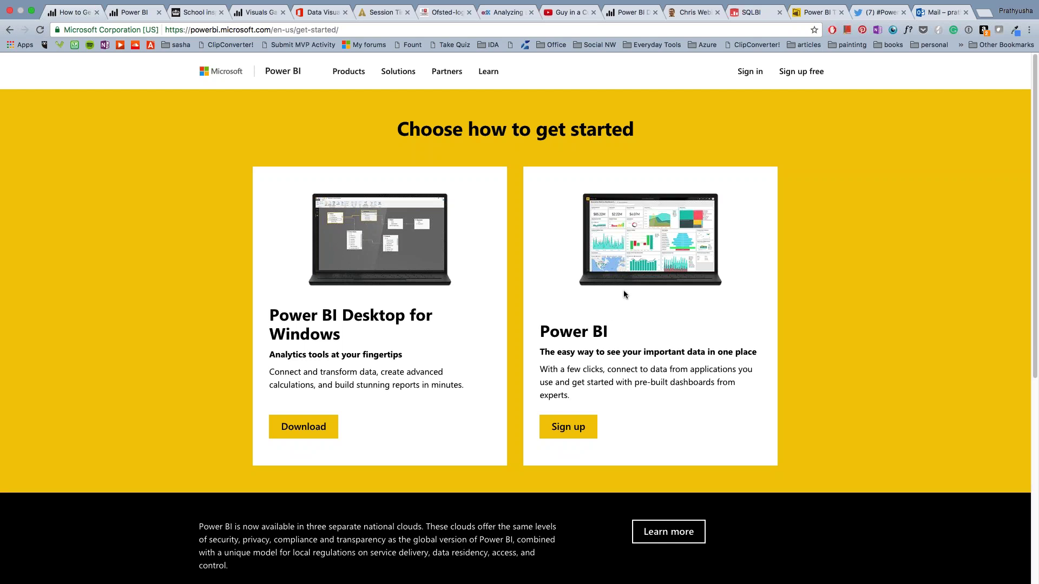
pyautogui.click(134, 15)
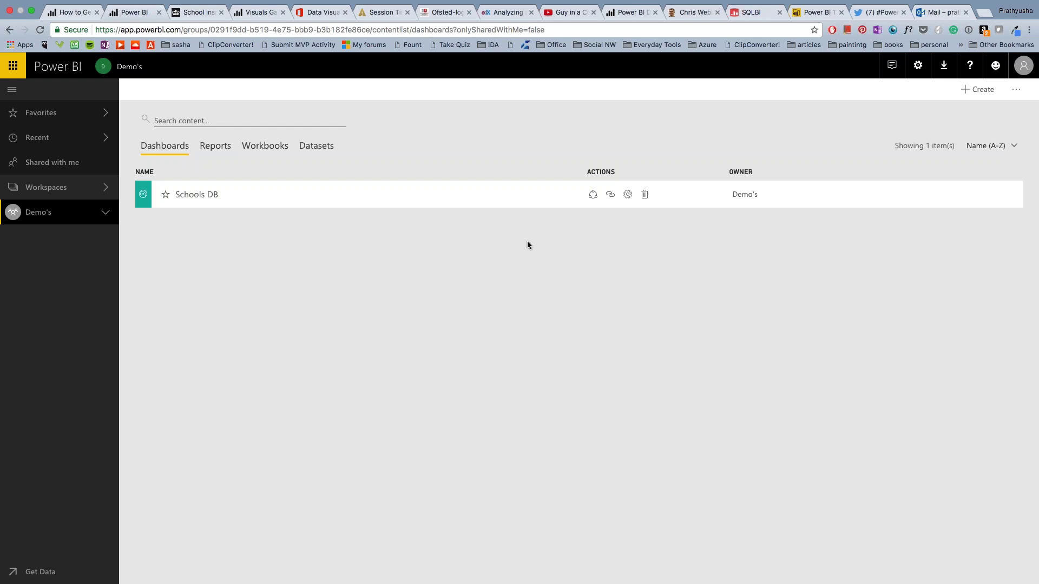
pyautogui.click(945, 71)
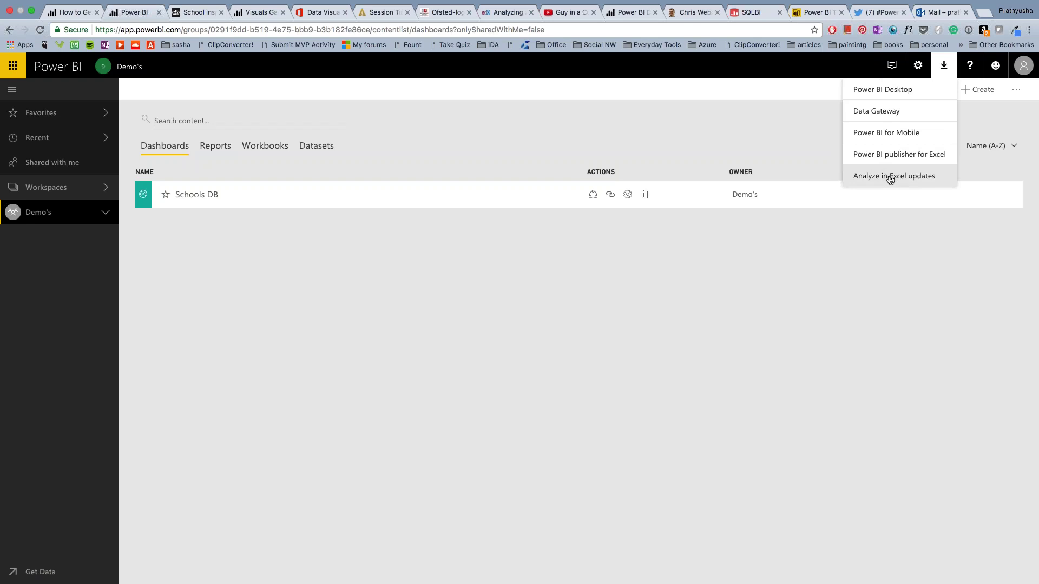
pyautogui.click(820, 236)
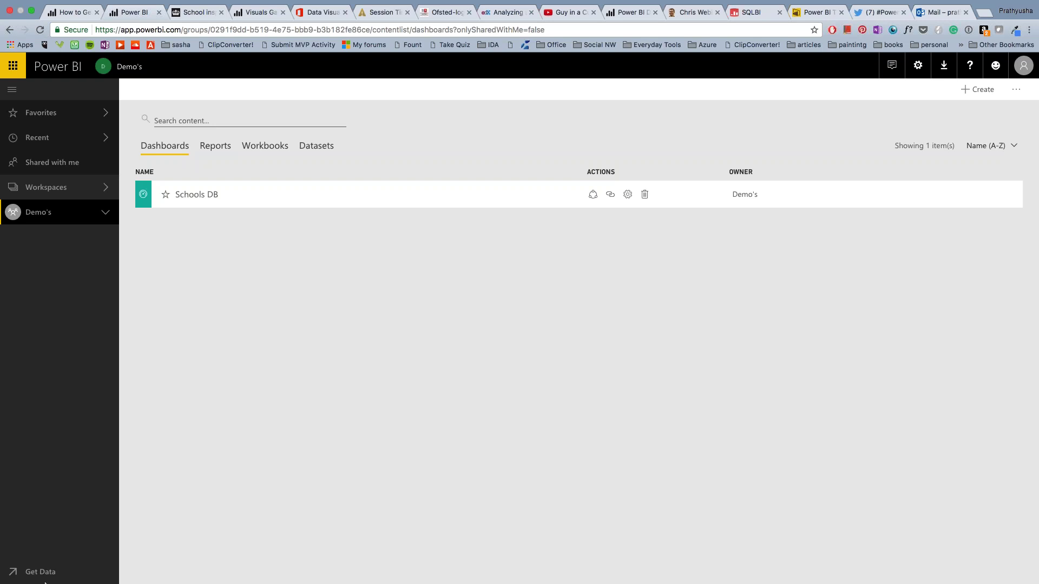
pyautogui.click(44, 573)
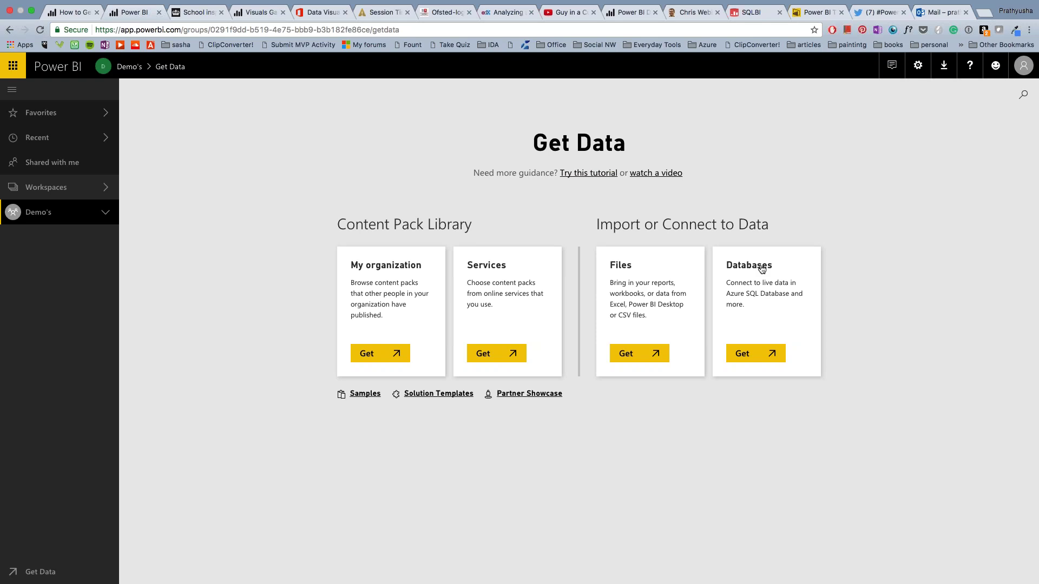
# Switch away from the Get Data page to another application.
pyautogui.press('super+Tab')
pyautogui.press('super+Tab')
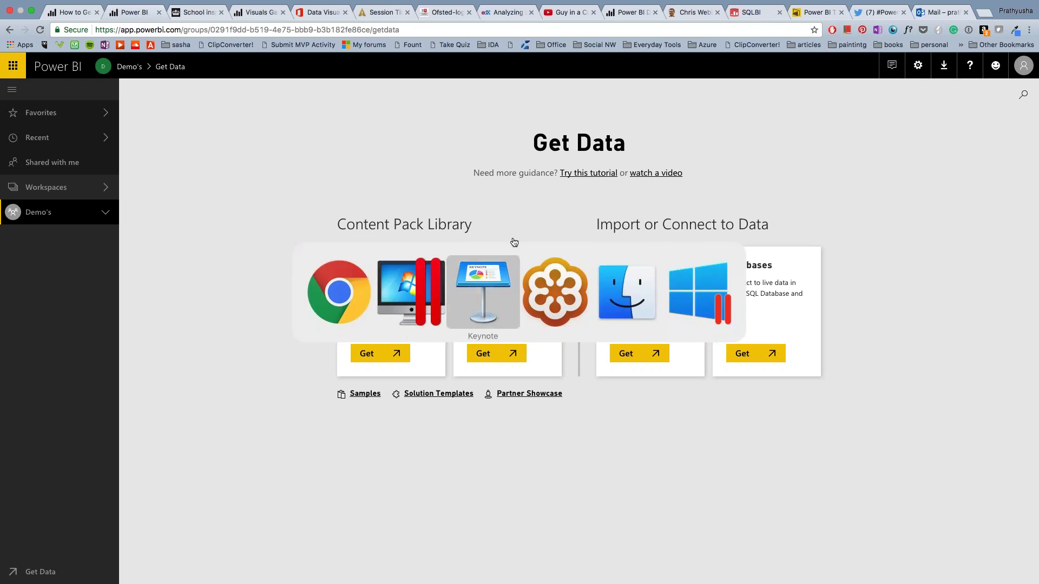
# Hide the Fields and Visualizations panes in Power BI Desktop, then return to Chrome.
pyautogui.click(437, 283)
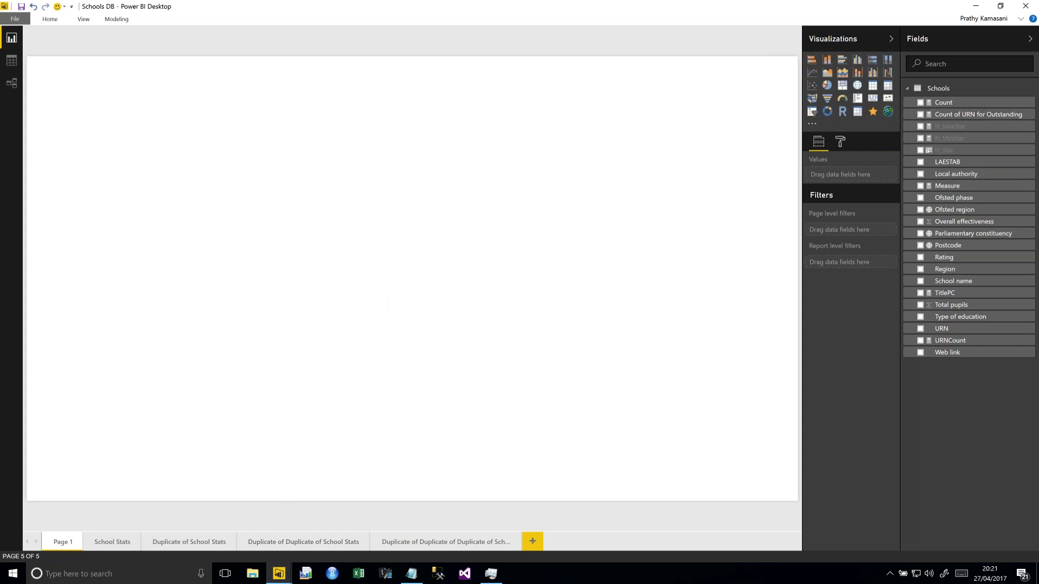
pyautogui.click(1030, 40)
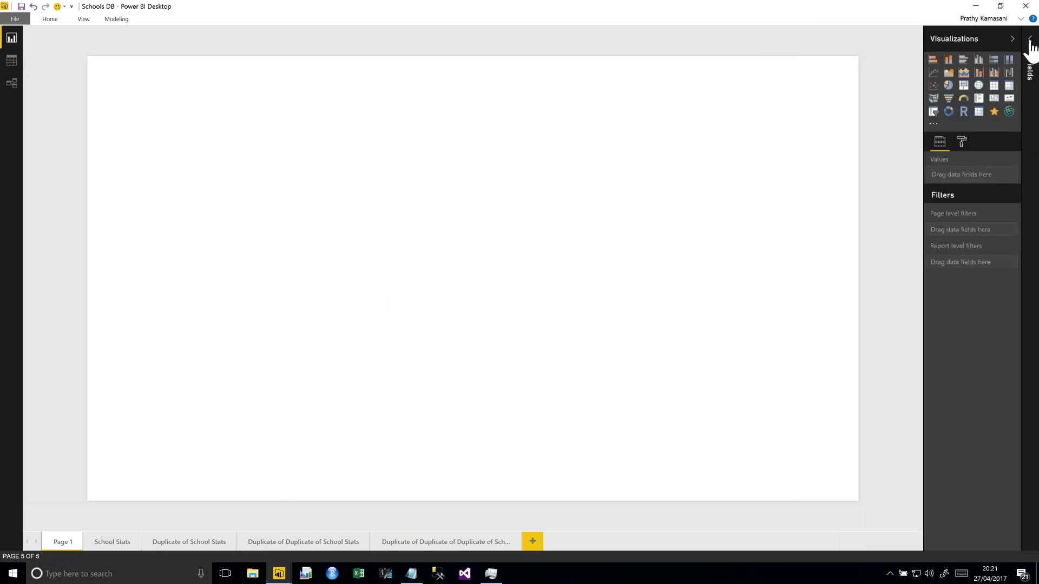
pyautogui.click(1011, 39)
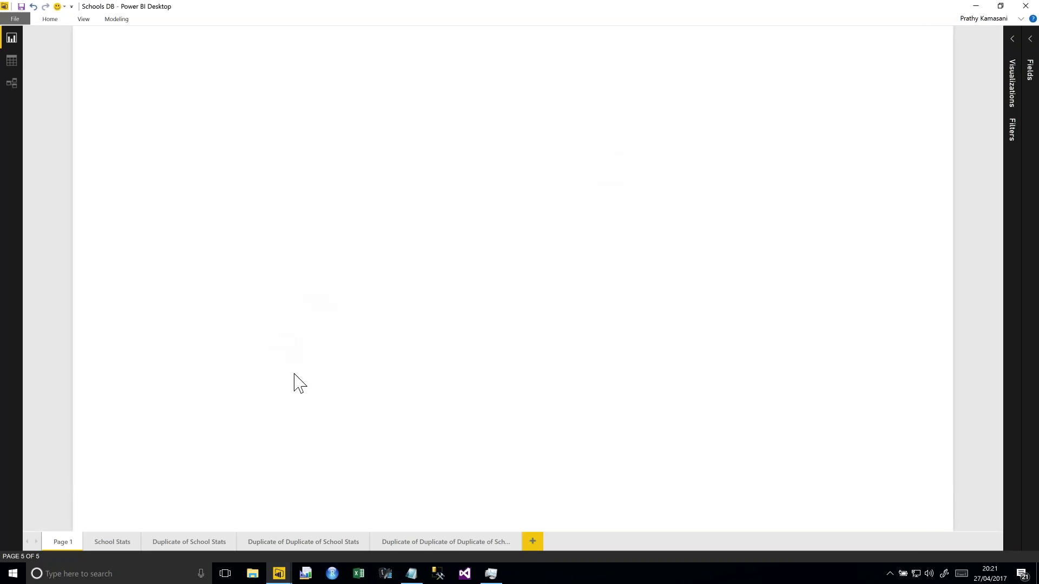
pyautogui.press('super+Tab')
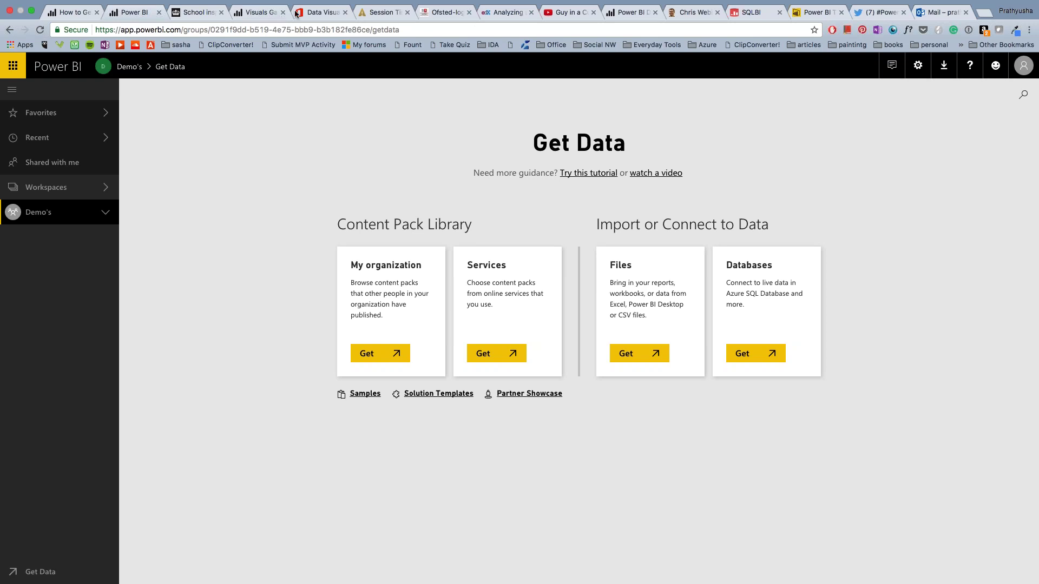
# On gov.uk, highlight the 'Management information - schools - 31 March 2017' CSV heading, then return to Power BI Desktop.
pyautogui.click(182, 13)
pyautogui.click(882, 181)
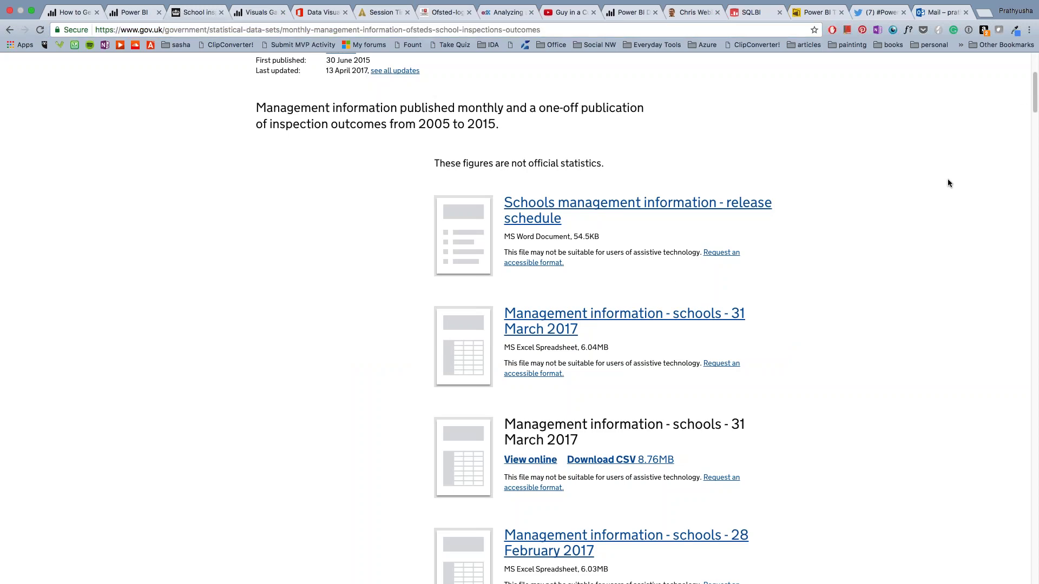
pyautogui.moveTo(1035, 98)
pyautogui.mouseDown()
pyautogui.moveTo(1036, 76)
pyautogui.moveTo(1033, 110)
pyautogui.mouseUp()
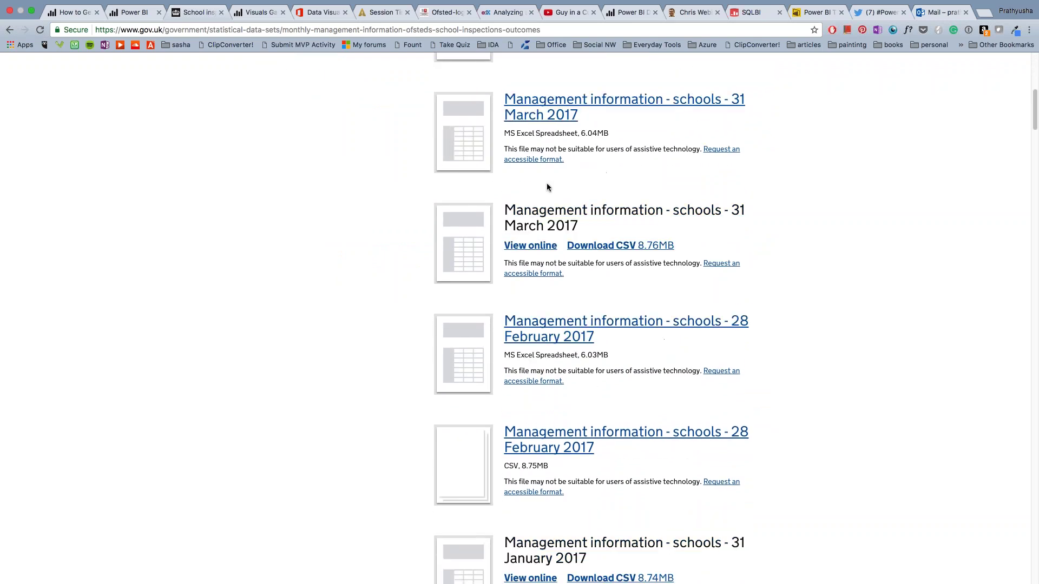
pyautogui.moveTo(579, 227); pyautogui.dragTo(505, 213)
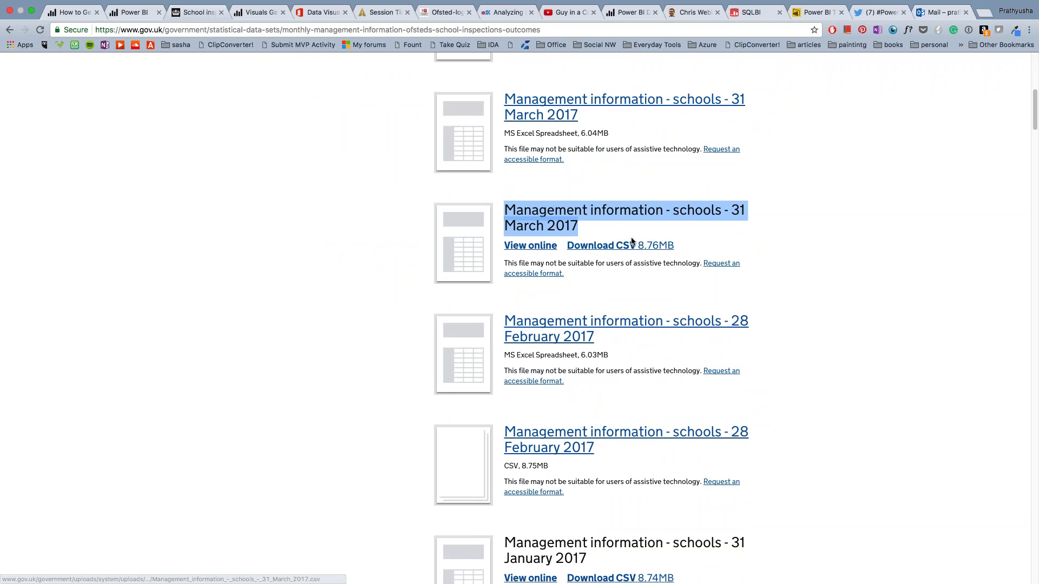
pyautogui.press('super+Tab')
pyautogui.press('super+Tab')
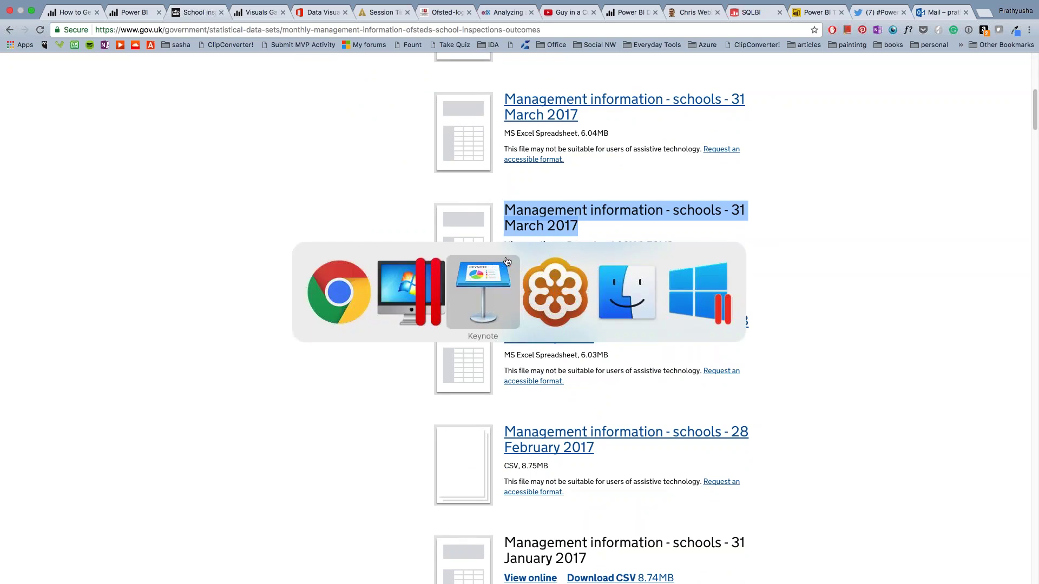
pyautogui.press('super+Tab')
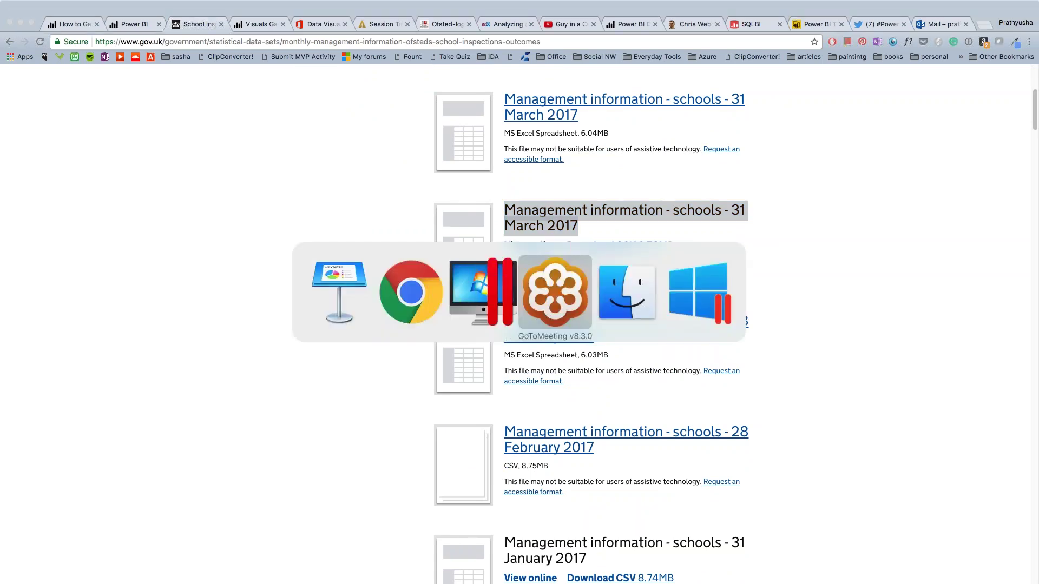
pyautogui.click(490, 285)
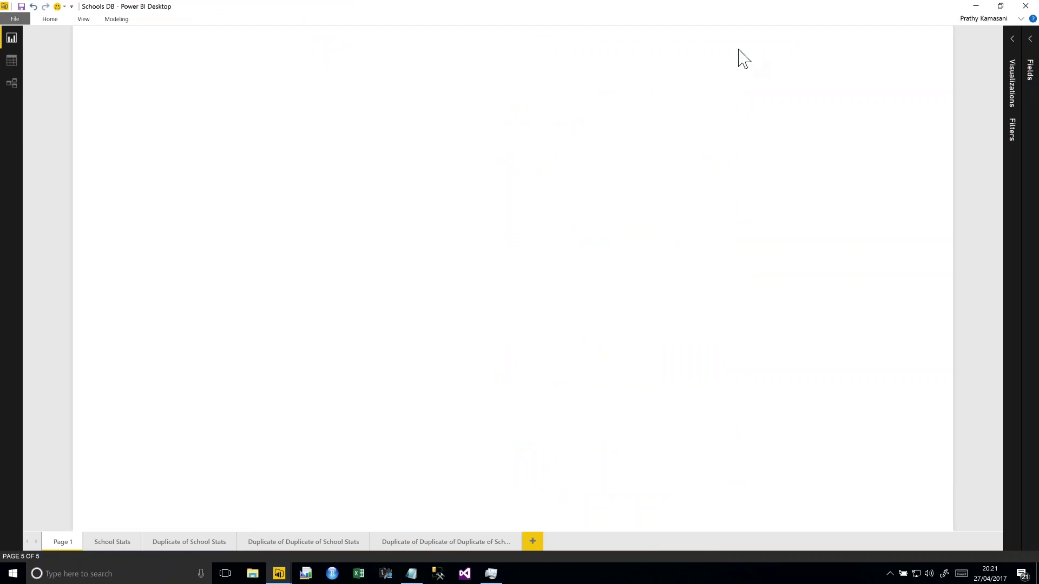
# Expand the ribbon and open Home > Get Data, showing Excel, Text/CSV, XML and database sources.
pyautogui.click(1021, 19)
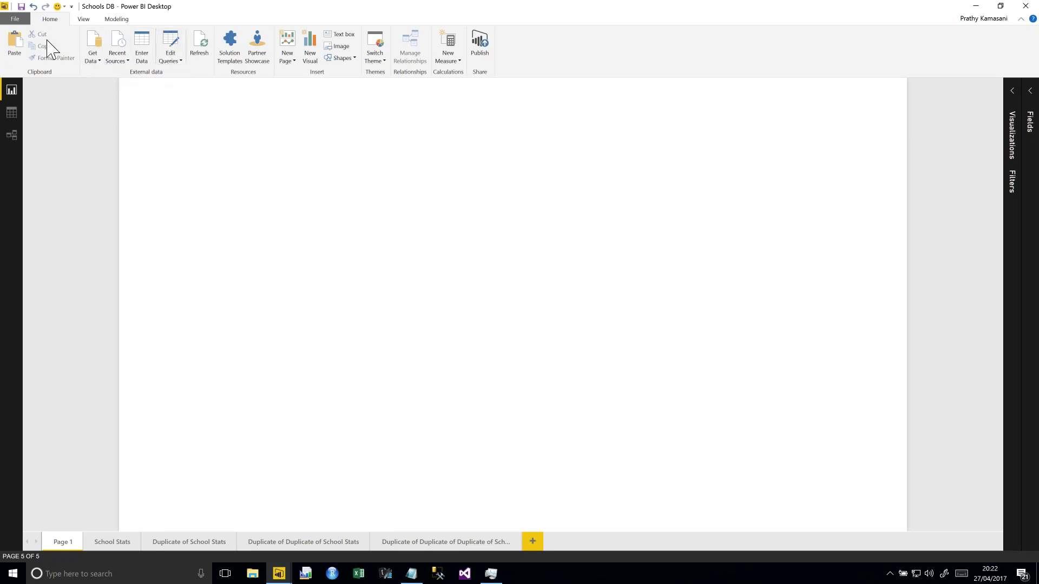
pyautogui.click(98, 44)
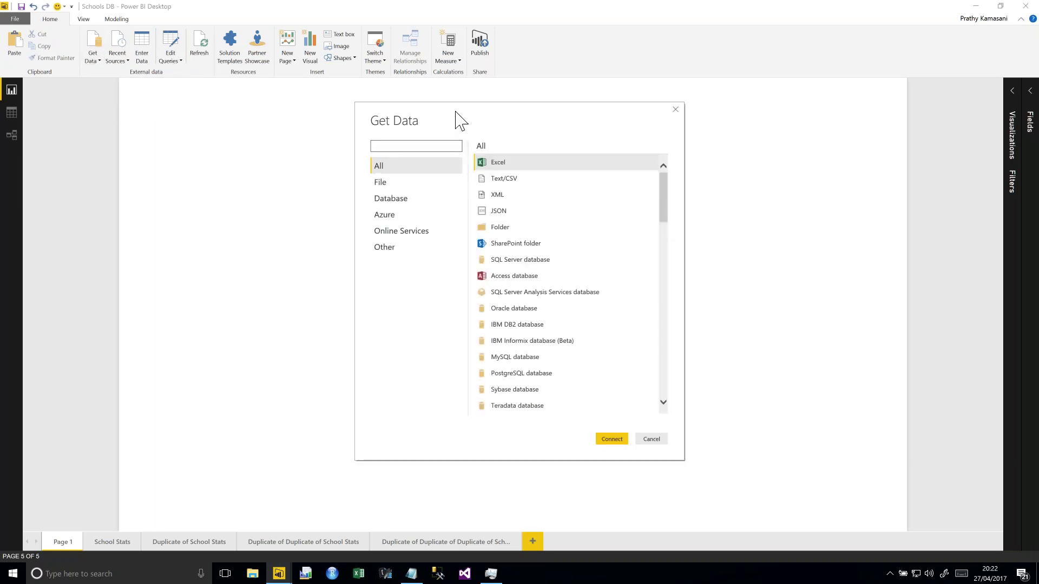
# Pick the Text/CSV connector from the Get Data list and connect.
pyautogui.click(665, 199)
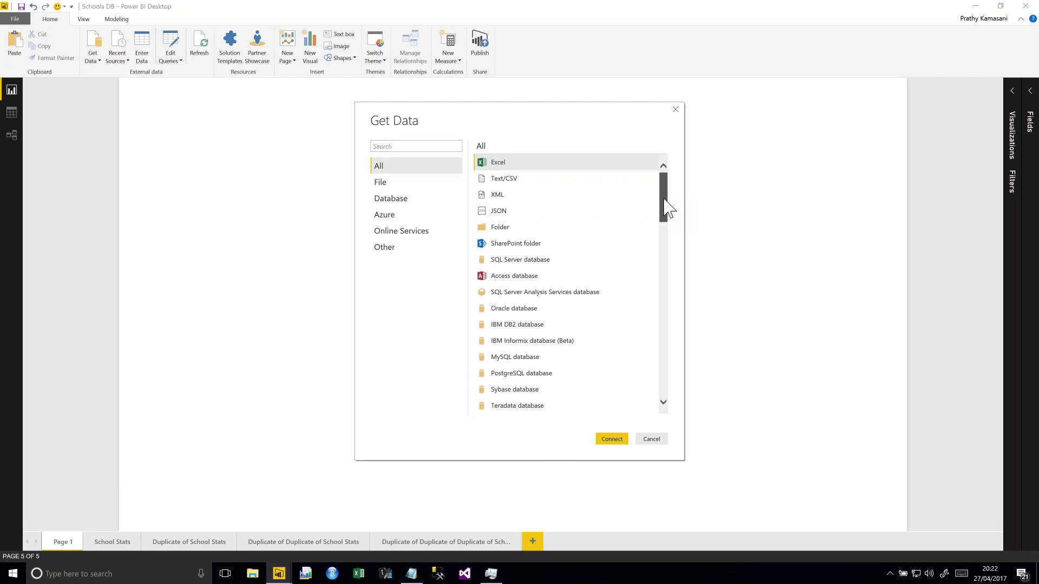
pyautogui.click(504, 228)
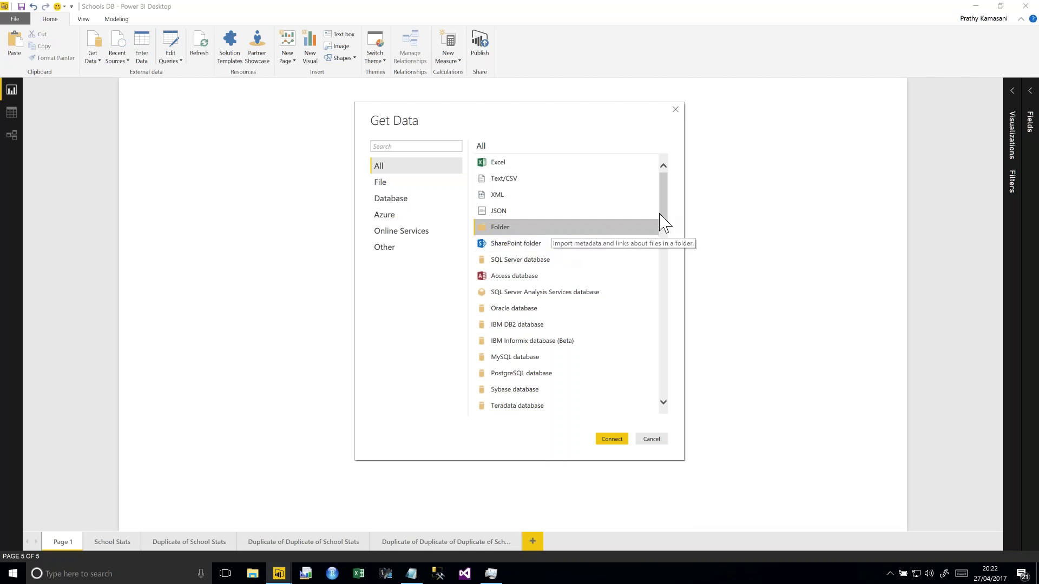
pyautogui.moveTo(667, 213); pyautogui.dragTo(668, 211)
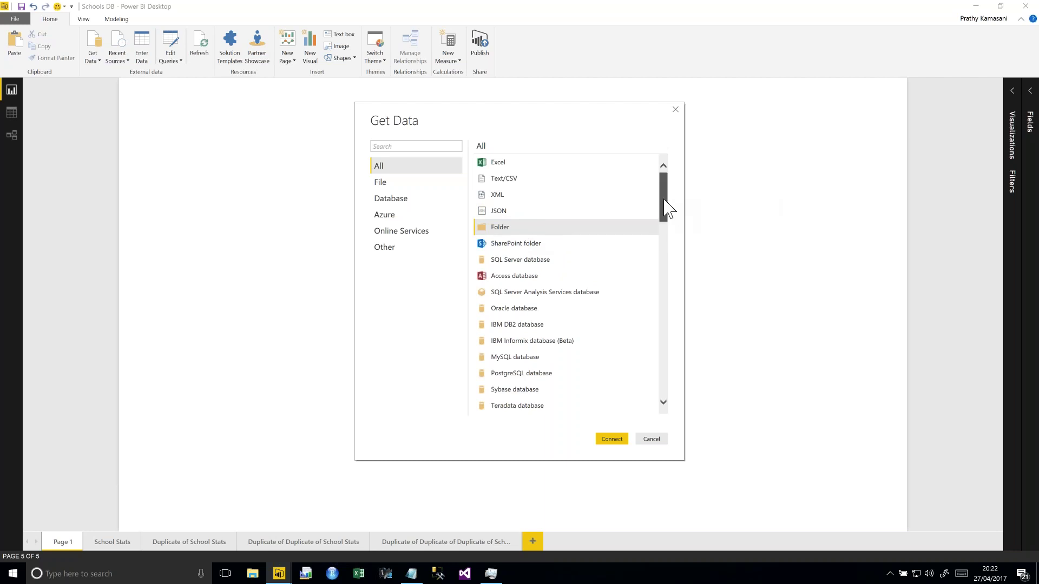
pyautogui.scroll(-3, 670, 209)
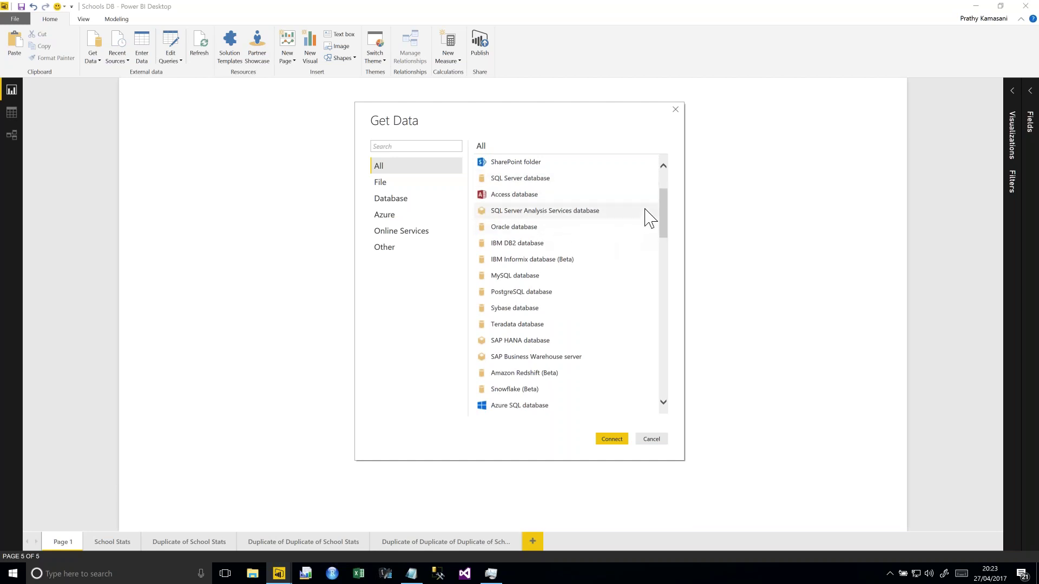
pyautogui.moveTo(661, 209); pyautogui.dragTo(662, 357)
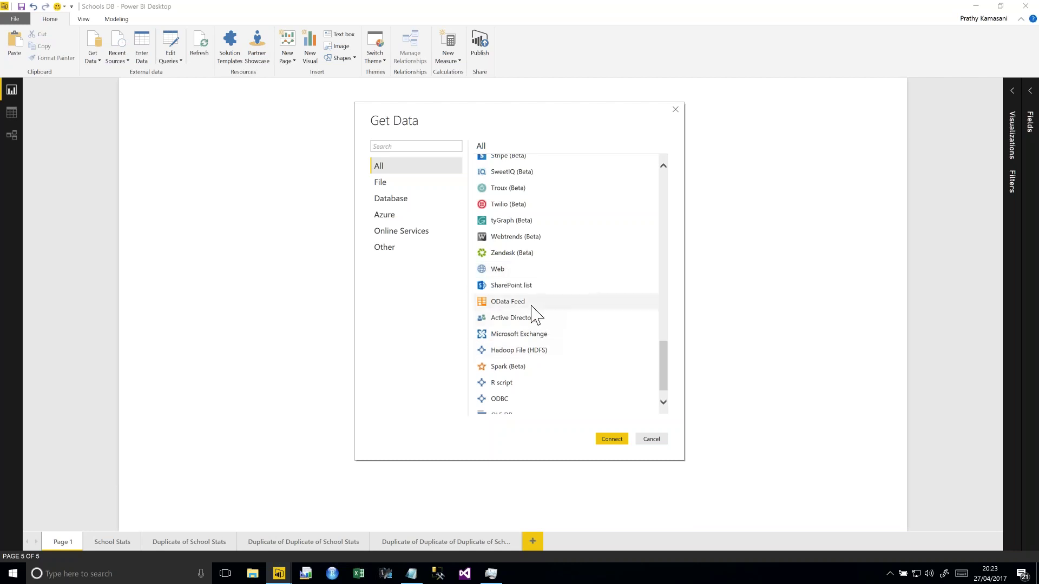
pyautogui.scroll(-1, 664, 358)
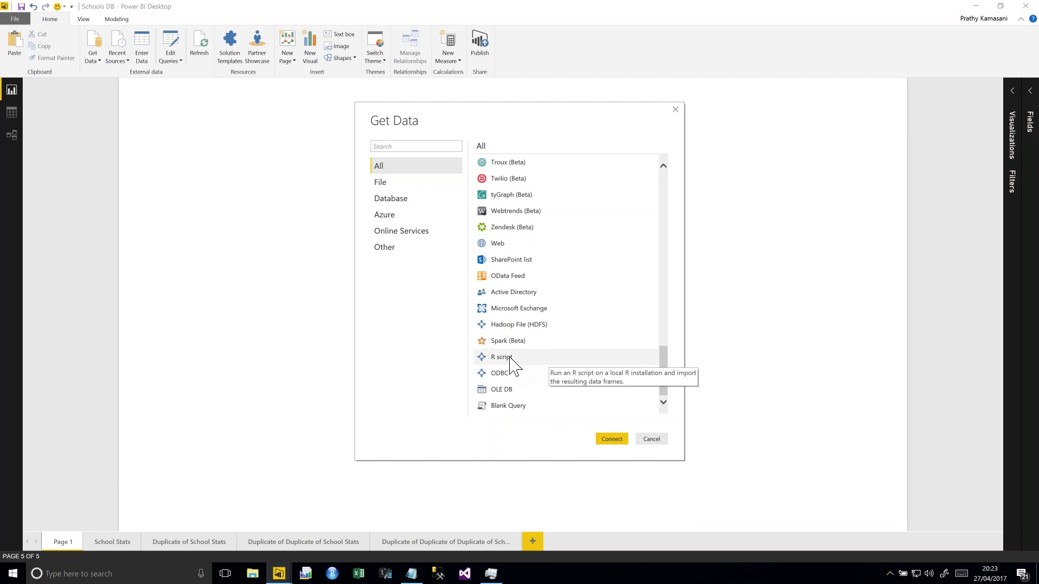
pyautogui.scroll(1, 657, 374)
pyautogui.moveTo(657, 374); pyautogui.dragTo(635, 199)
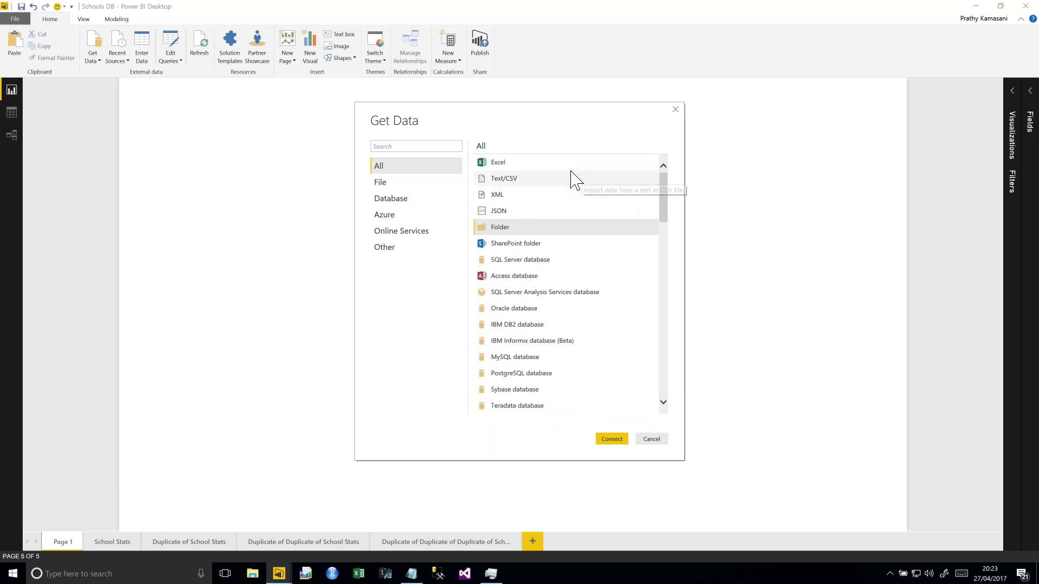
pyautogui.click(552, 182)
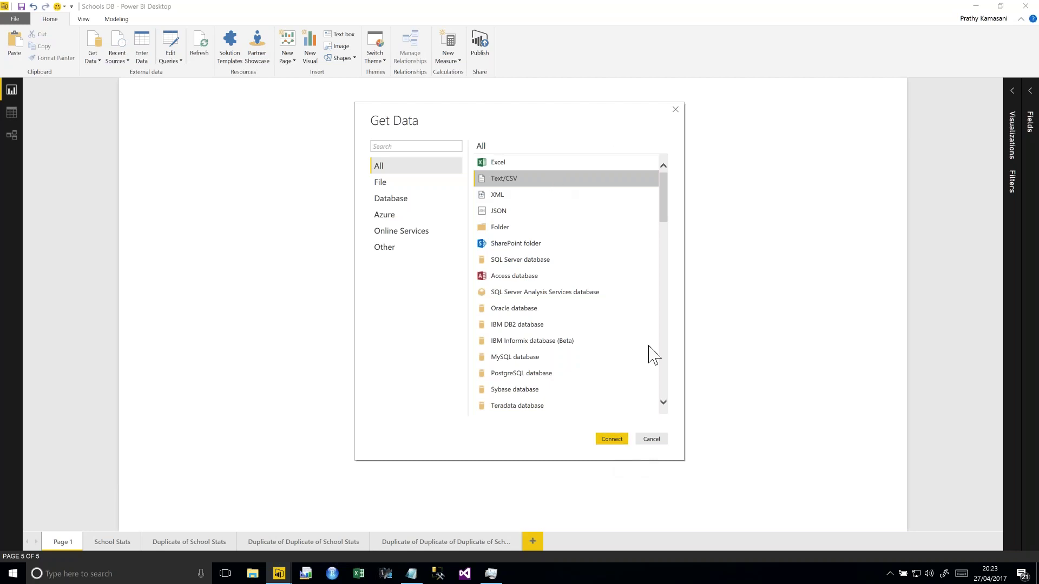
pyautogui.click(612, 439)
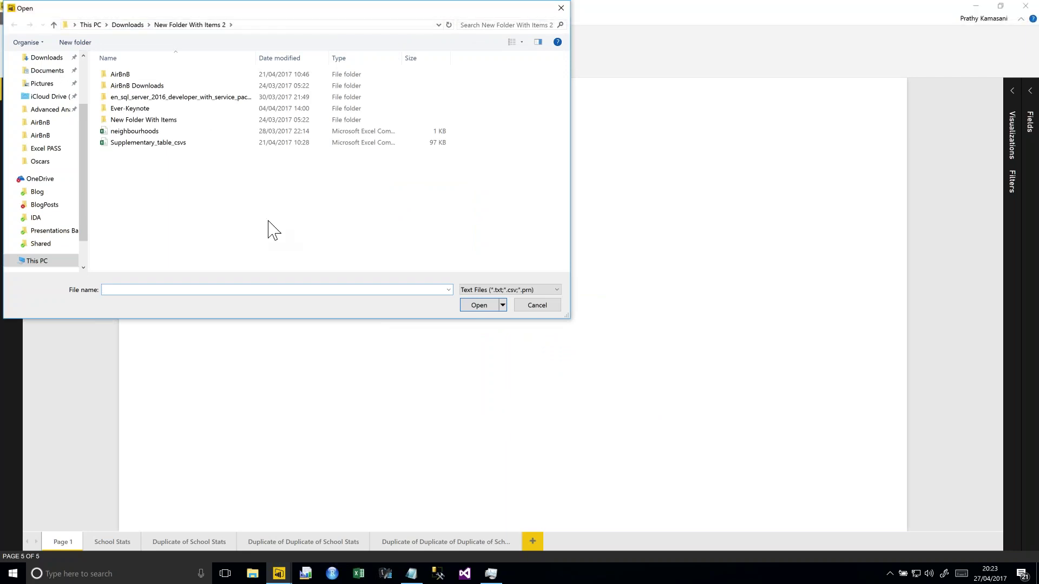
# Open Management_information_-_schools_-_31_March_2017.csv from Downloads > Excel PASS.
pyautogui.click(121, 25)
pyautogui.doubleClick(142, 73)
pyautogui.click(156, 90)
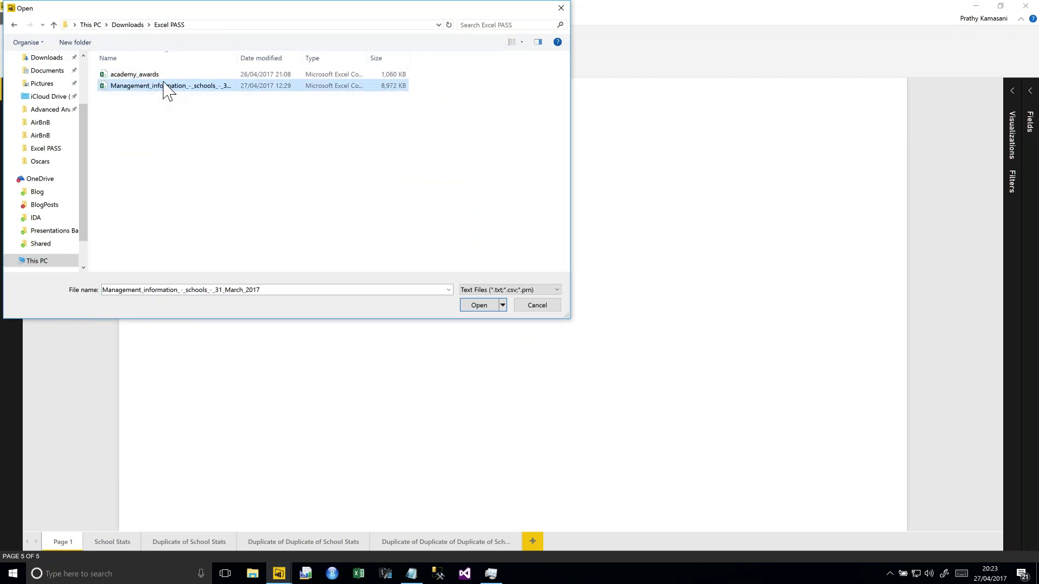
pyautogui.click(479, 306)
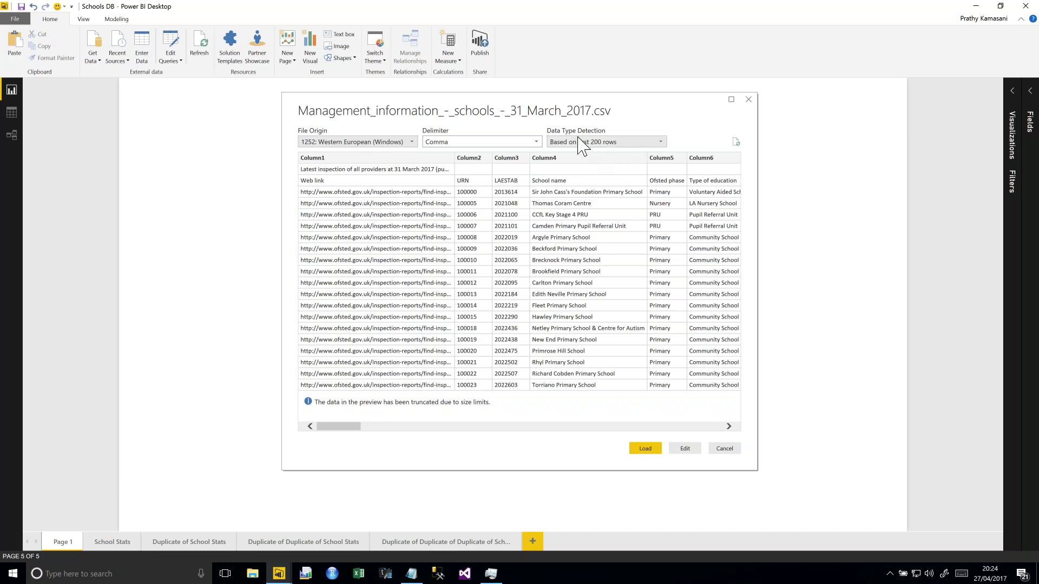
# Keep type detection on the first 200 rows and send the schools CSV to the Query Editor.
pyautogui.click(598, 142)
pyautogui.click(547, 130)
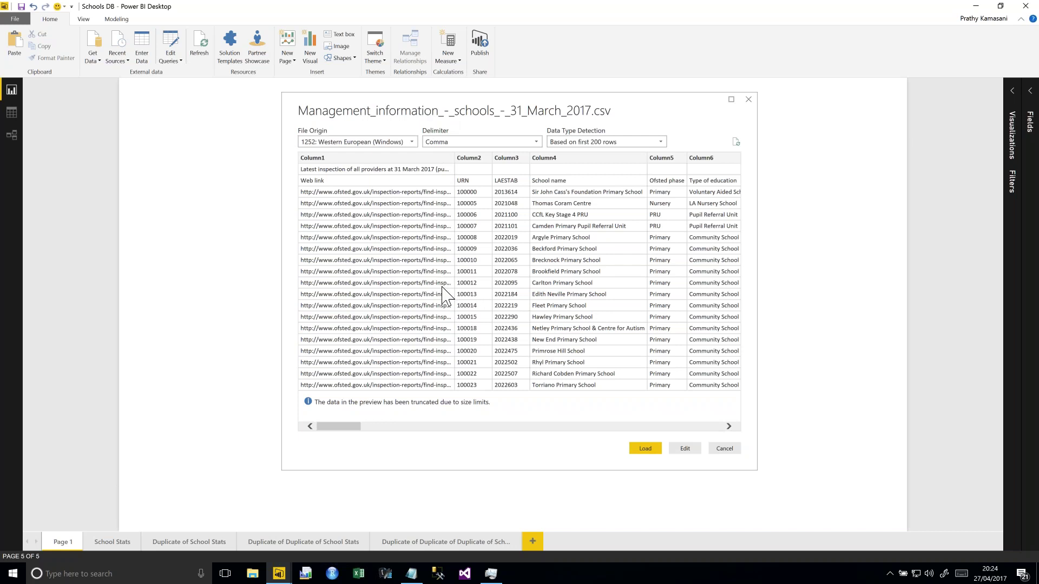
pyautogui.click(685, 449)
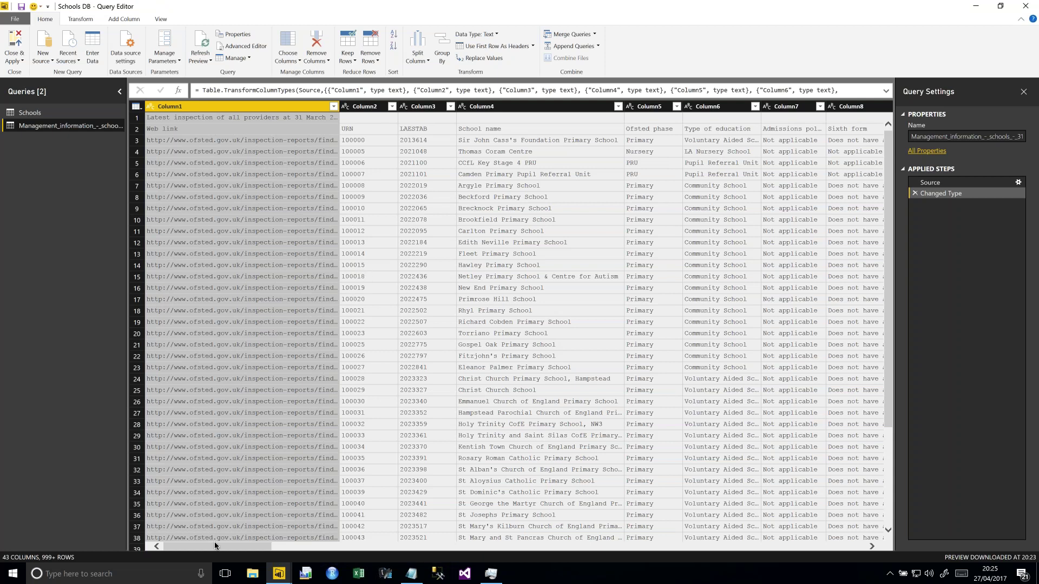
# Check the Column1 filter list without applying a filter, then show the Transform commands.
pyautogui.moveTo(206, 546)
pyautogui.mouseDown()
pyautogui.moveTo(565, 545)
pyautogui.moveTo(186, 546)
pyautogui.mouseUp()
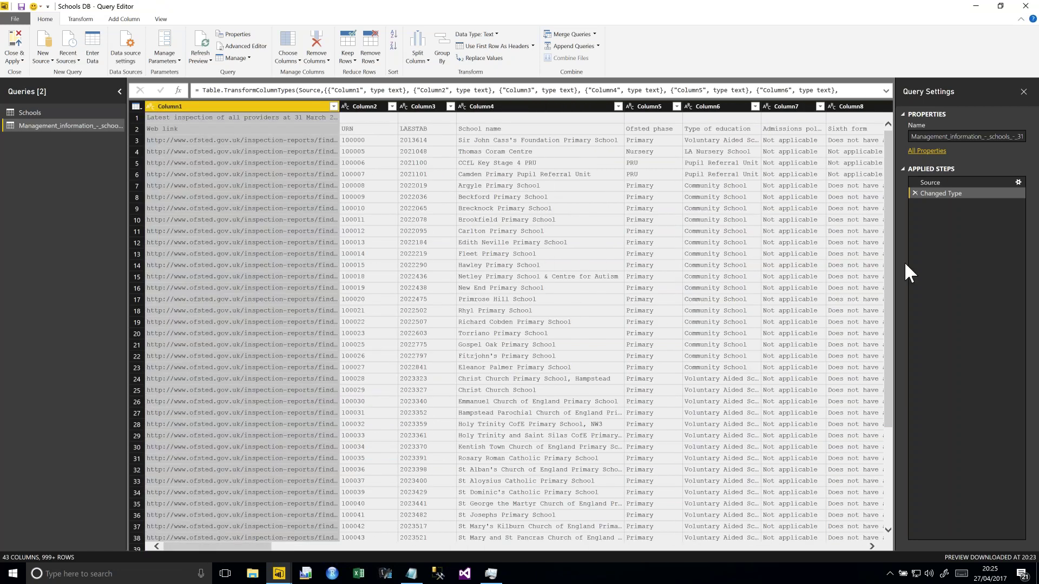
pyautogui.click(334, 107)
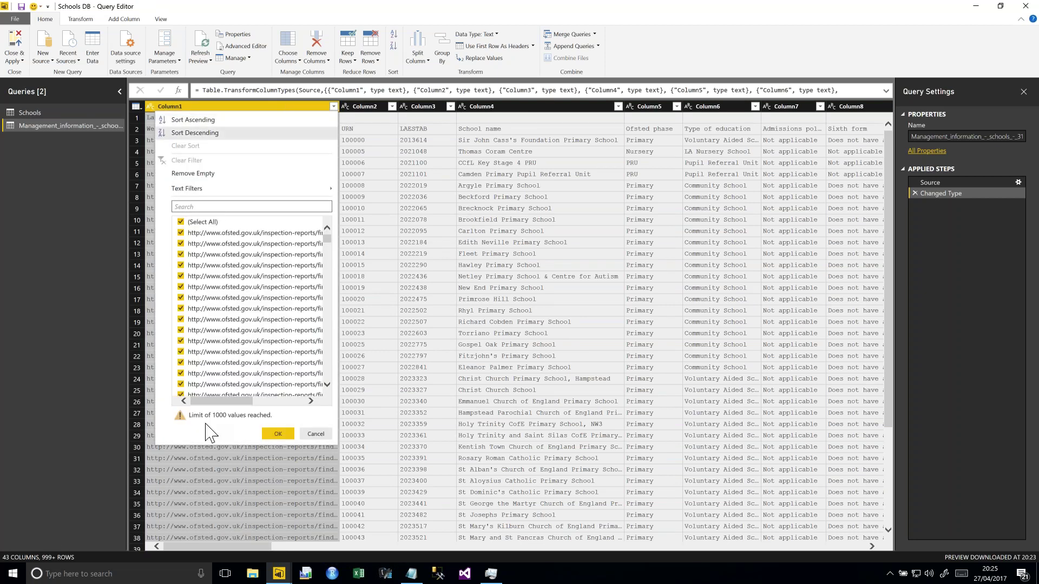
pyautogui.click(319, 434)
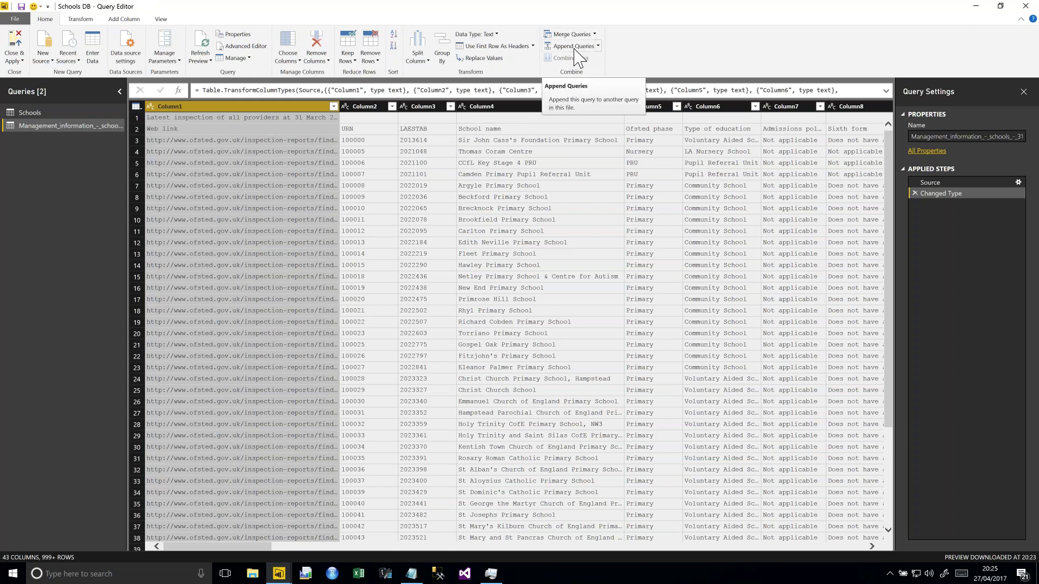
pyautogui.click(81, 20)
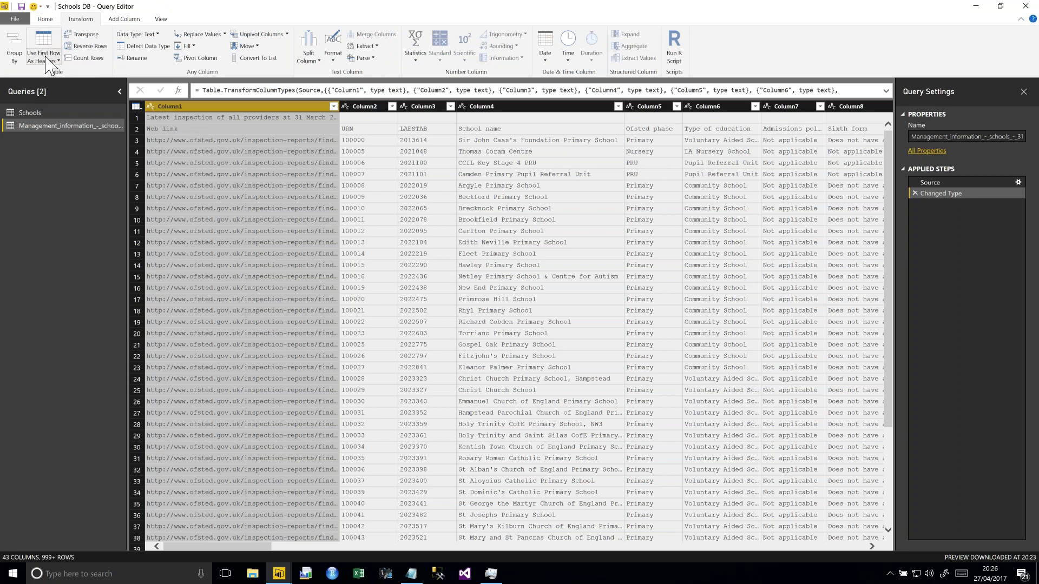
# Promote the first rows to headers so Web link, URN, LAESTAB and School name become column names.
pyautogui.click(204, 119)
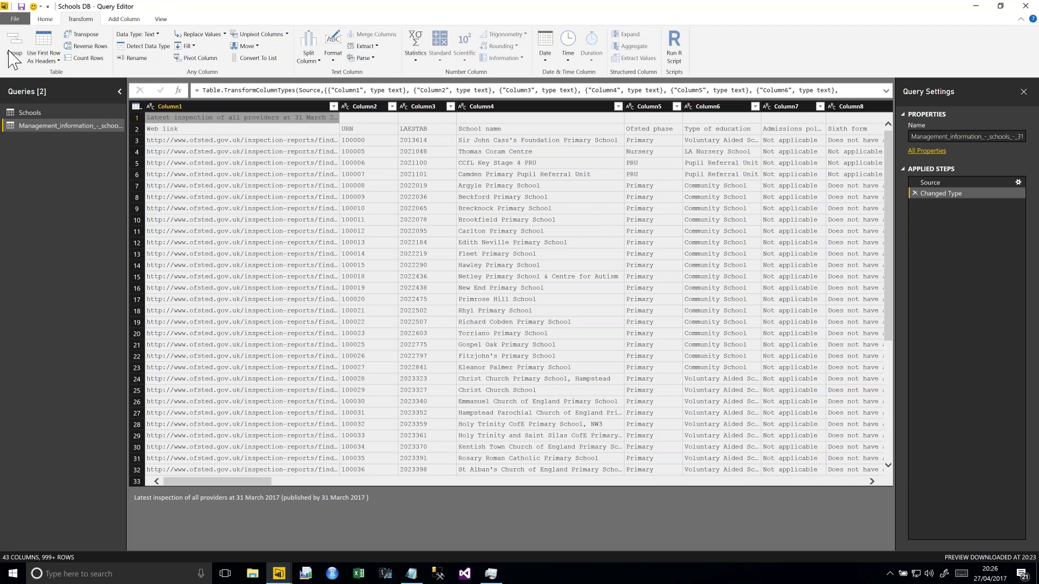
pyautogui.click(45, 43)
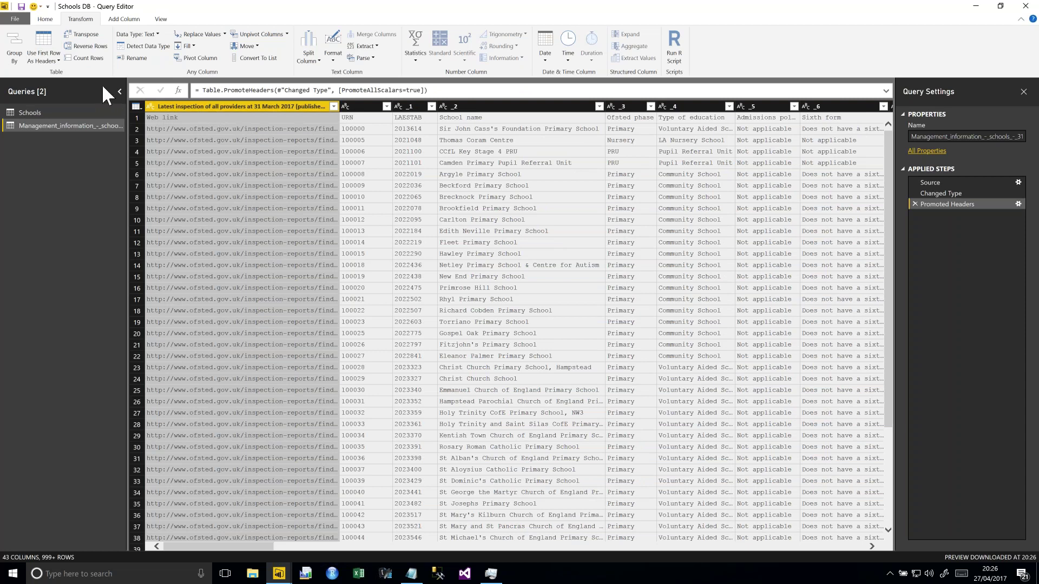
pyautogui.click(46, 42)
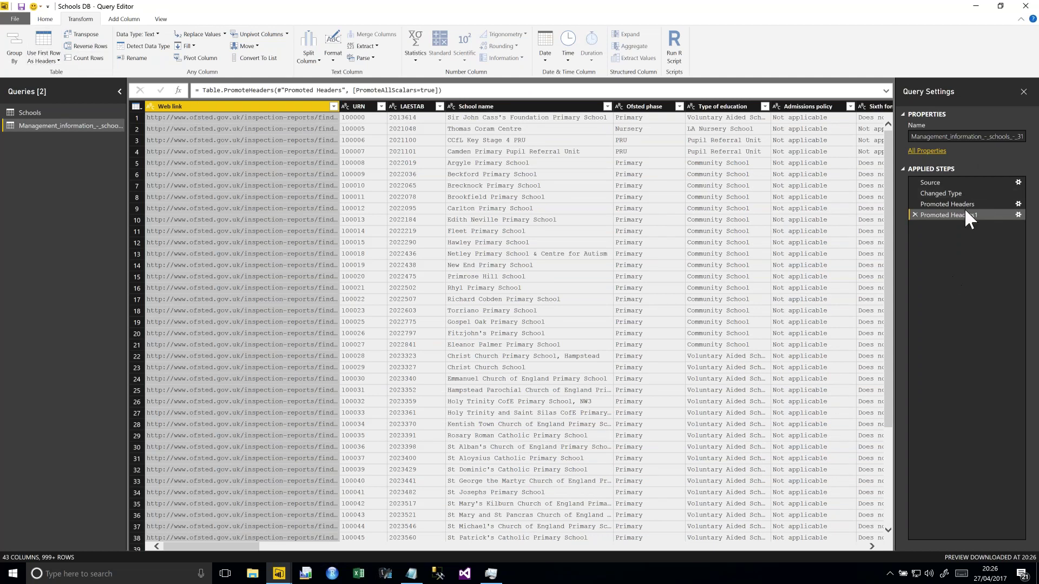
pyautogui.click(915, 215)
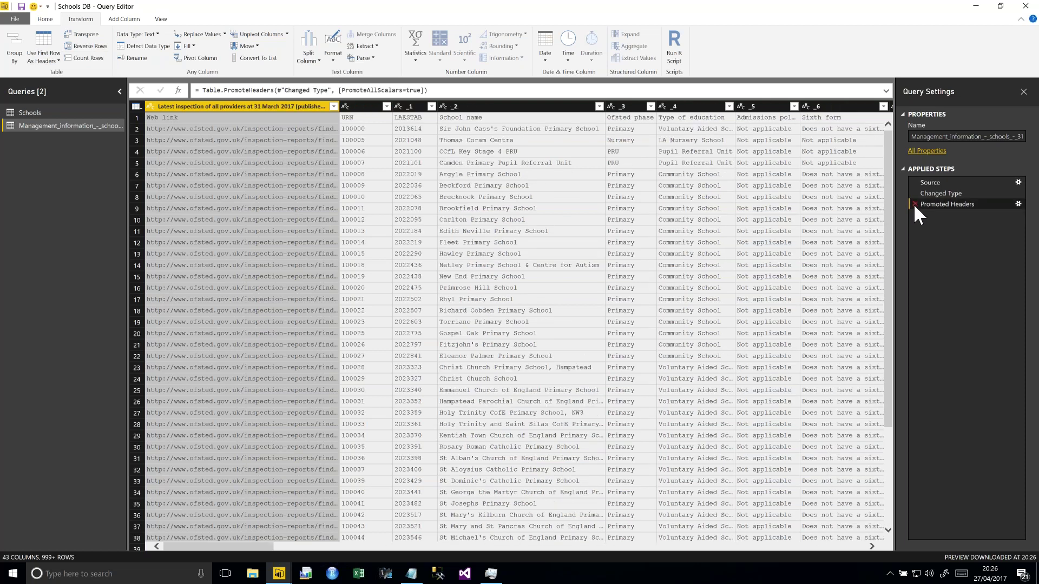
pyautogui.click(48, 52)
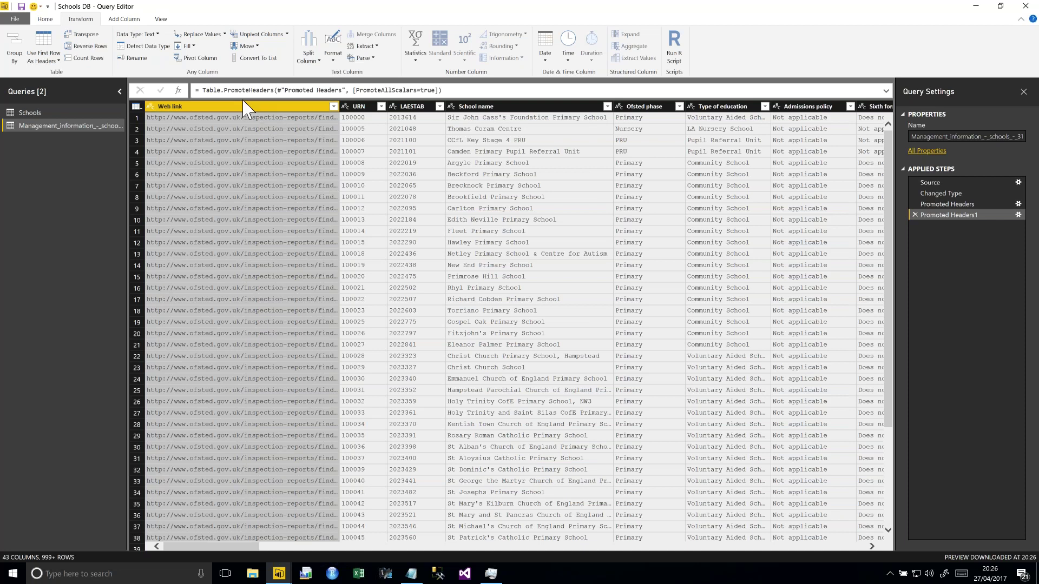
# Remove the Web link column, then delete that Removed Columns step to restore it.
pyautogui.moveTo(192, 549); pyautogui.dragTo(168, 547)
pyautogui.rightClick(281, 111)
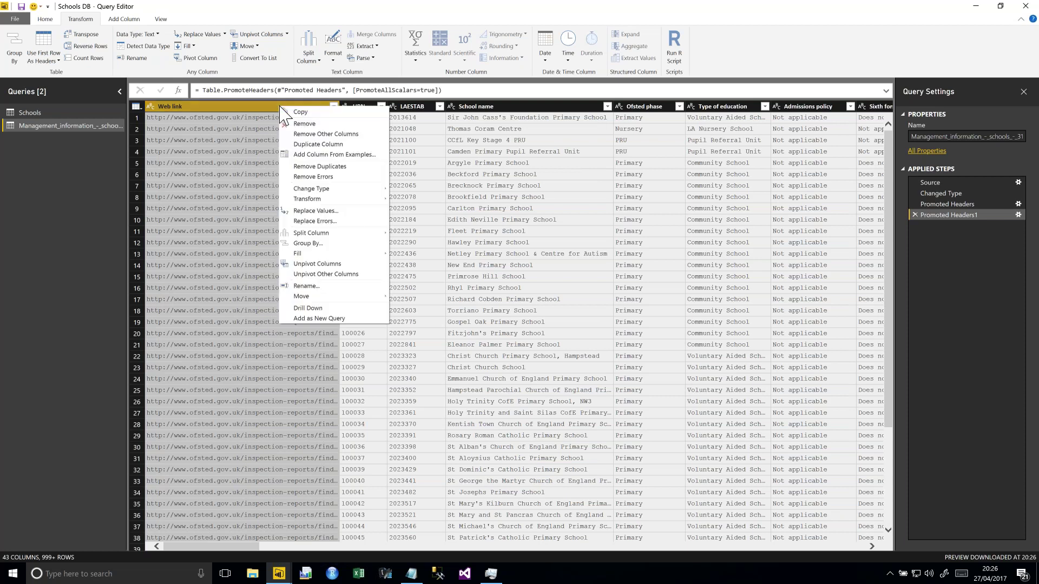
pyautogui.click(303, 124)
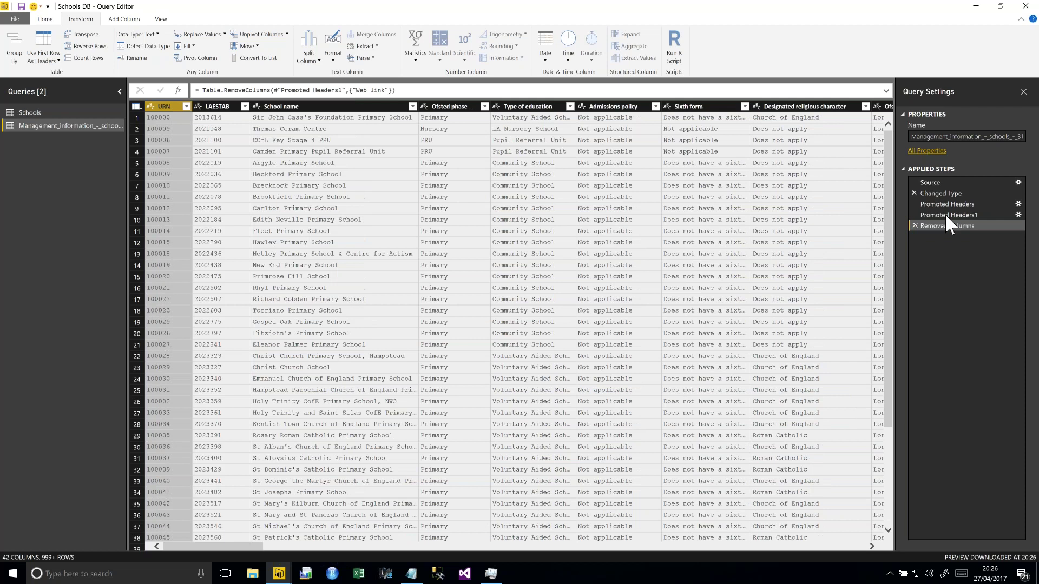
pyautogui.click(915, 226)
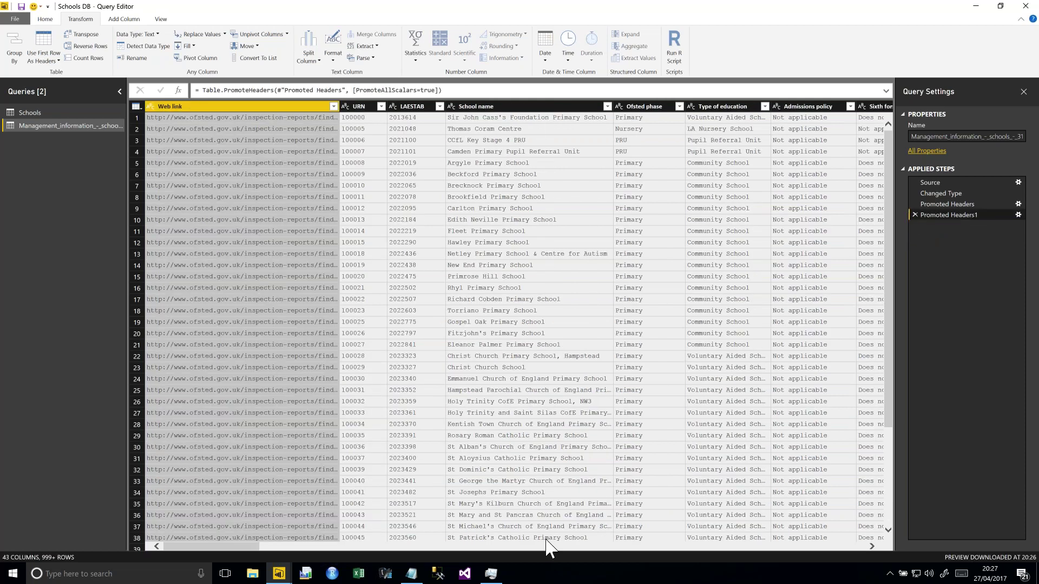
pyautogui.click(237, 540)
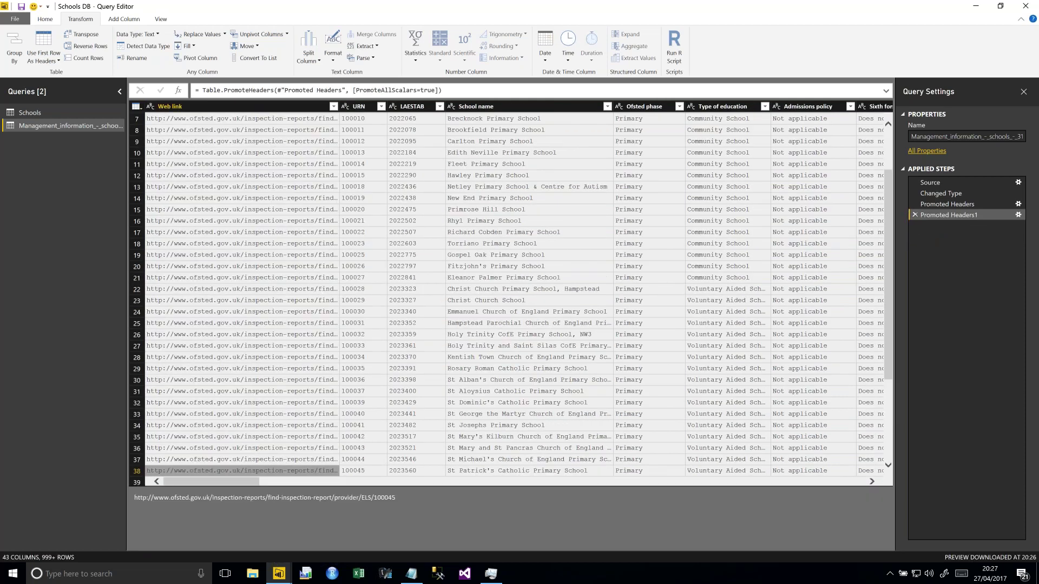
pyautogui.moveTo(286, 482); pyautogui.dragTo(174, 483)
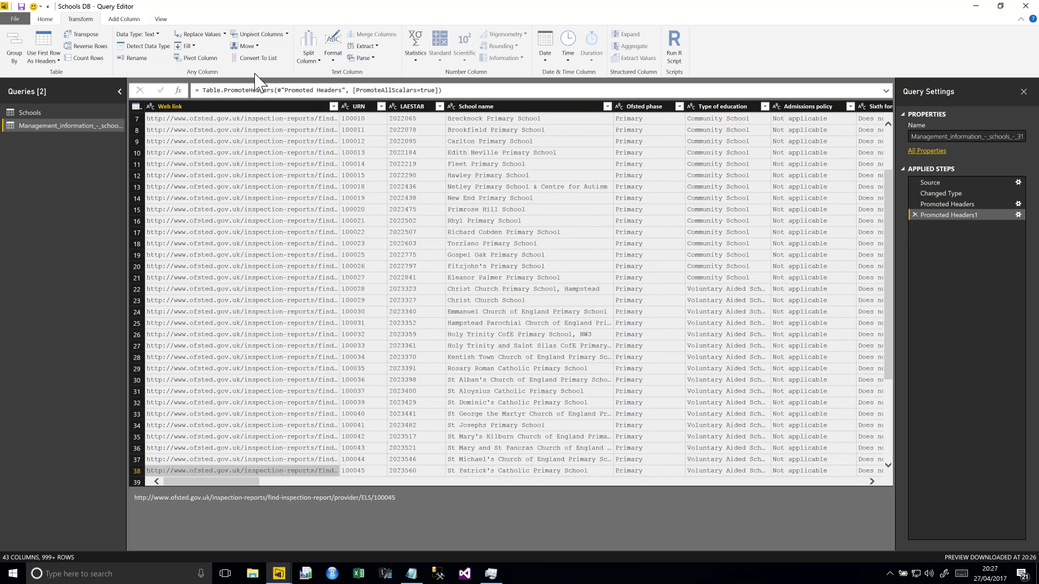
pyautogui.click(244, 106)
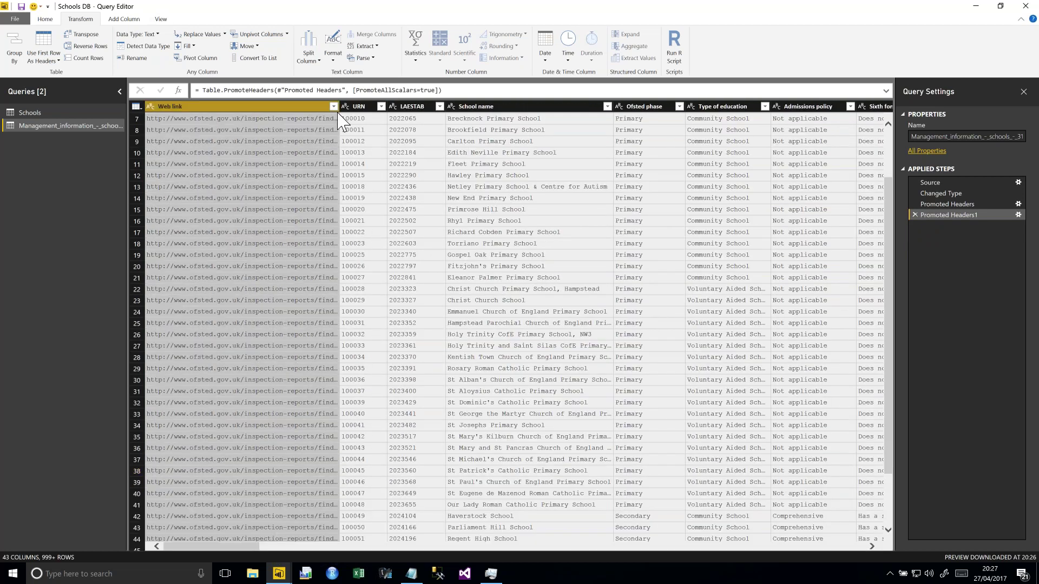
# Multi-select the column headers from Web link through Parliamentary constituency.
pyautogui.keyDown('ctrl'); pyautogui.click(360, 106); pyautogui.keyUp('ctrl')
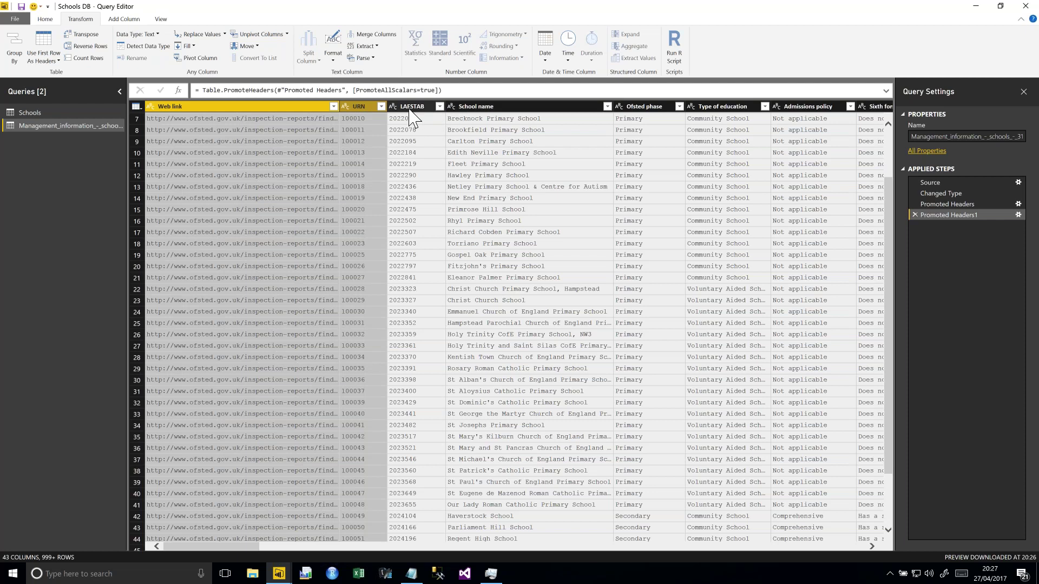
pyautogui.keyDown('ctrl'); pyautogui.click(412, 107); pyautogui.keyUp('ctrl')
pyautogui.keyDown('ctrl'); pyautogui.click(479, 109); pyautogui.keyUp('ctrl')
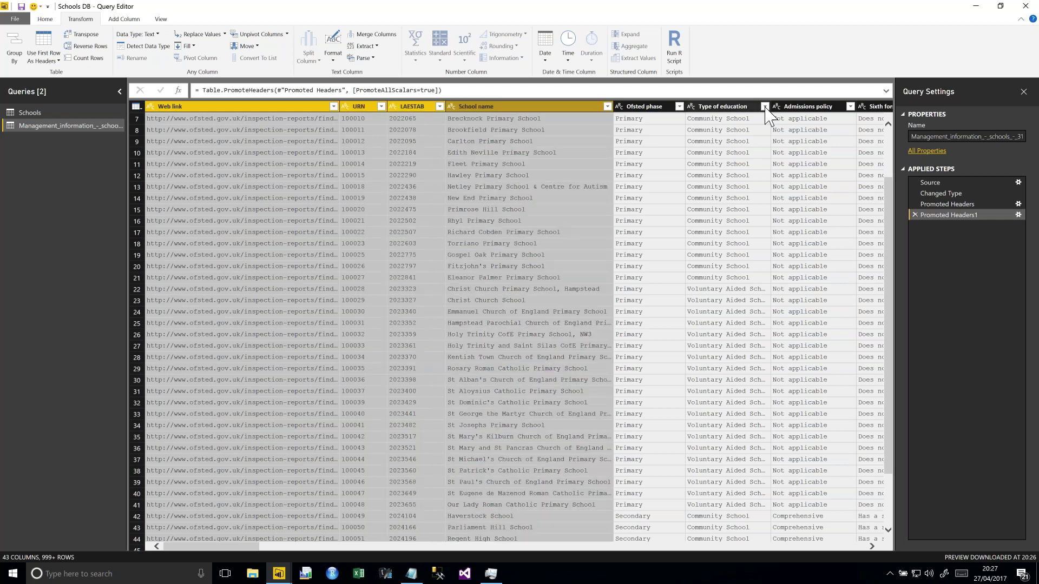
pyautogui.keyDown('ctrl'); pyautogui.click(662, 108); pyautogui.keyUp('ctrl')
pyautogui.keyDown('ctrl'); pyautogui.click(724, 107); pyautogui.keyUp('ctrl')
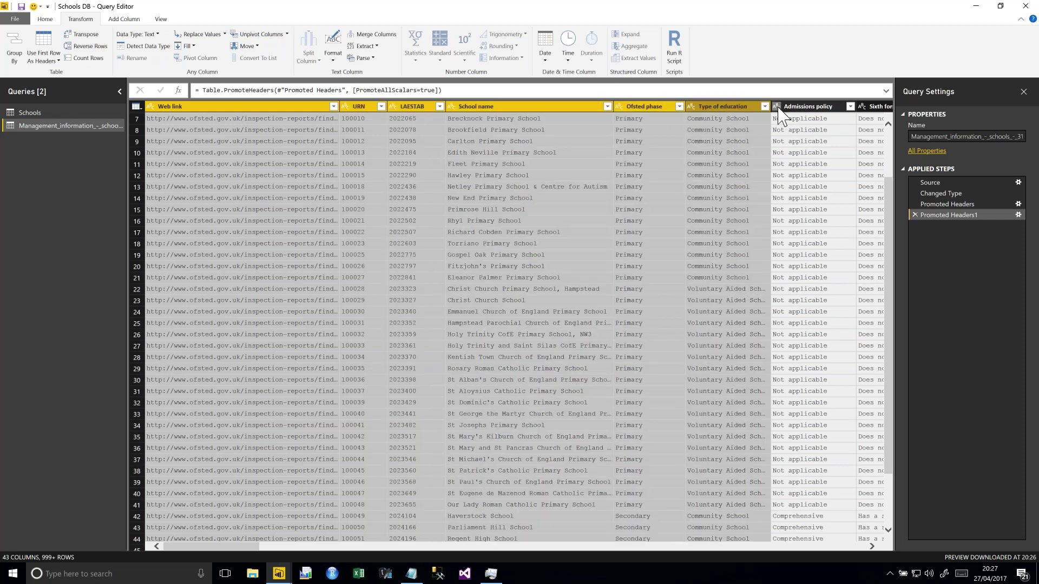
pyautogui.moveTo(168, 545); pyautogui.dragTo(265, 544)
pyautogui.keyDown('ctrl'); pyautogui.click(513, 106); pyautogui.keyUp('ctrl')
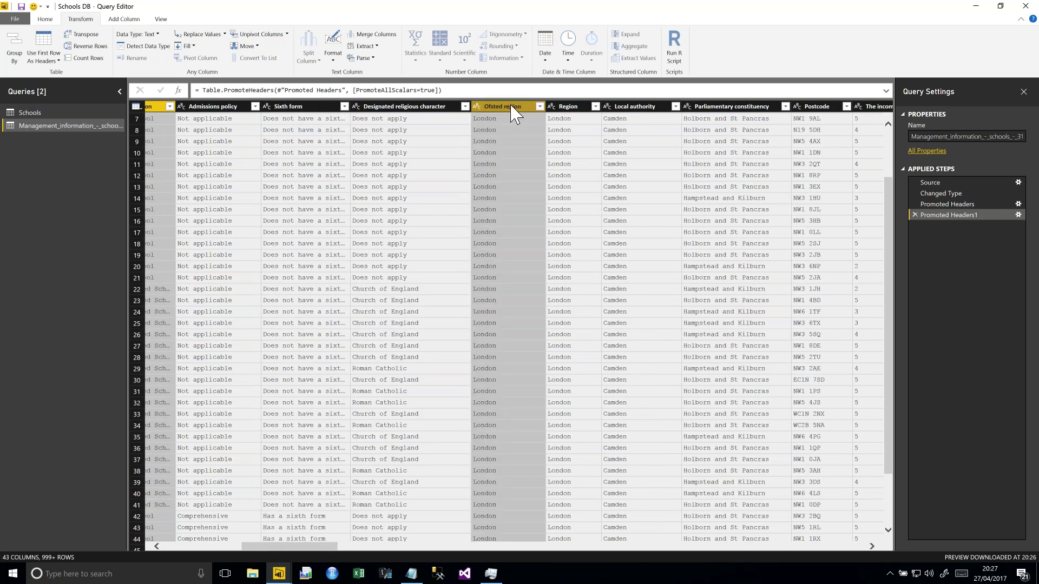
pyautogui.keyDown('ctrl'); pyautogui.click(563, 106); pyautogui.keyUp('ctrl')
pyautogui.keyDown('ctrl'); pyautogui.click(663, 107); pyautogui.keyUp('ctrl')
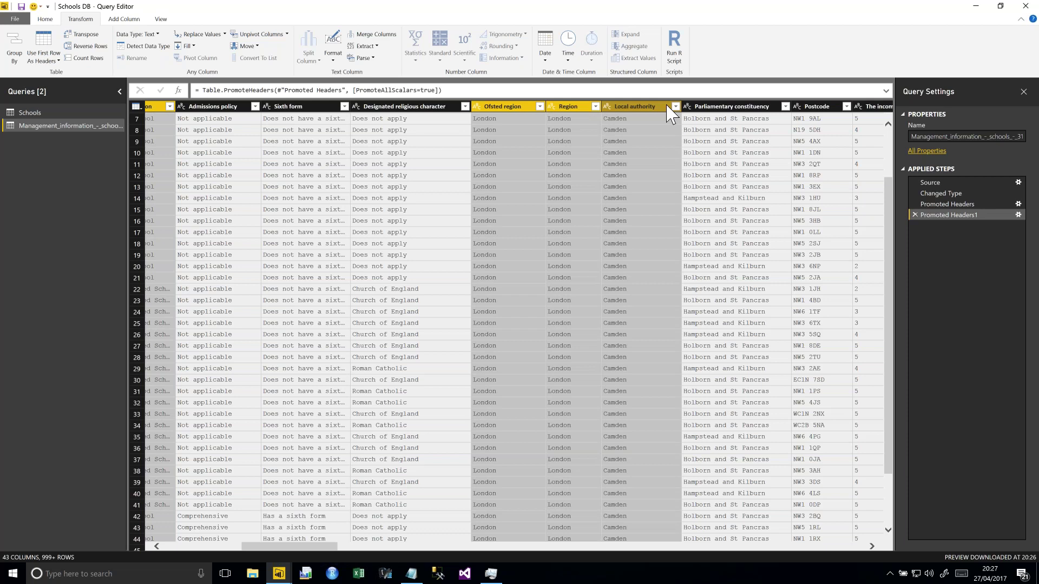
pyautogui.keyDown('ctrl'); pyautogui.click(724, 108); pyautogui.keyUp('ctrl')
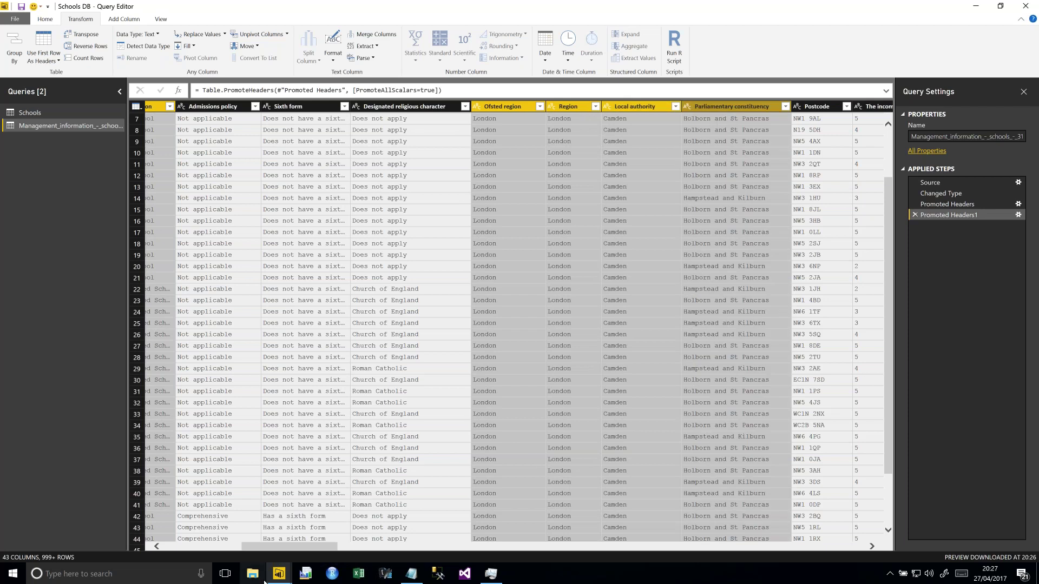
# Add Postcode, Total pupils and Overall effectiveness to the selection and remove all other columns.
pyautogui.moveTo(271, 544); pyautogui.dragTo(332, 543)
pyautogui.keyDown('ctrl'); pyautogui.click(418, 108); pyautogui.keyUp('ctrl')
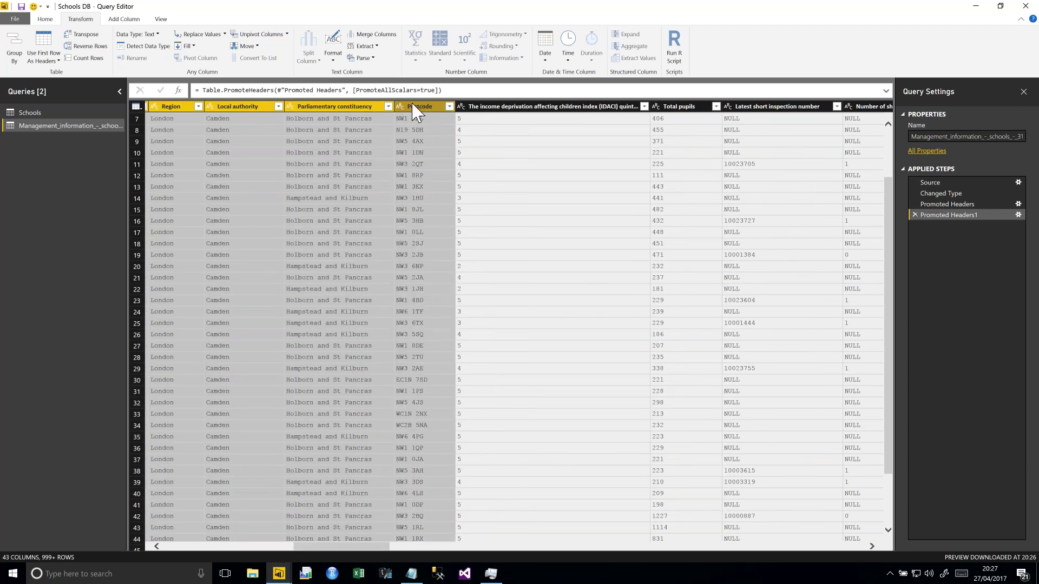
pyautogui.moveTo(324, 544); pyautogui.dragTo(355, 545)
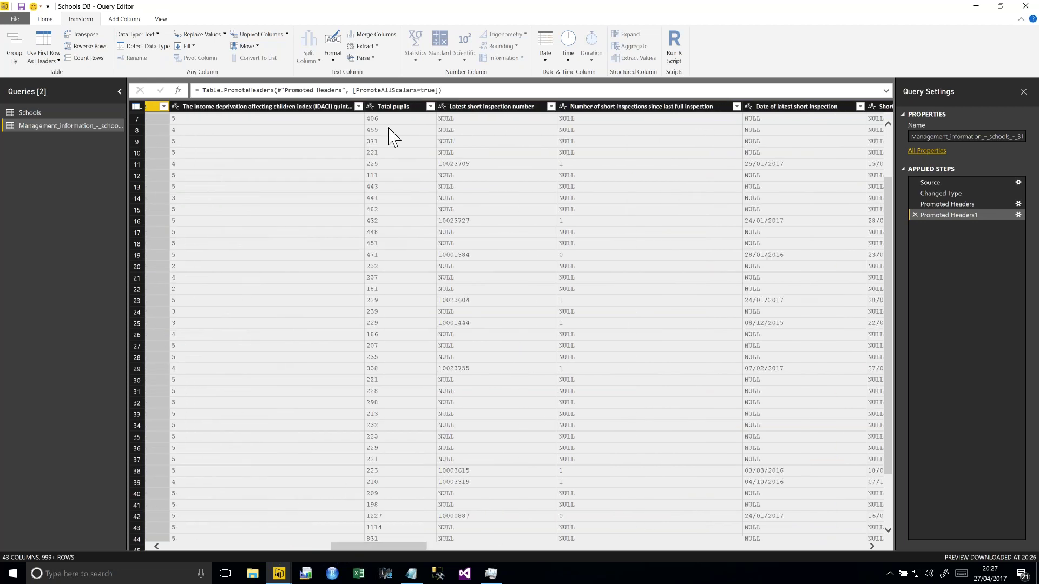
pyautogui.keyDown('ctrl'); pyautogui.click(403, 107); pyautogui.keyUp('ctrl')
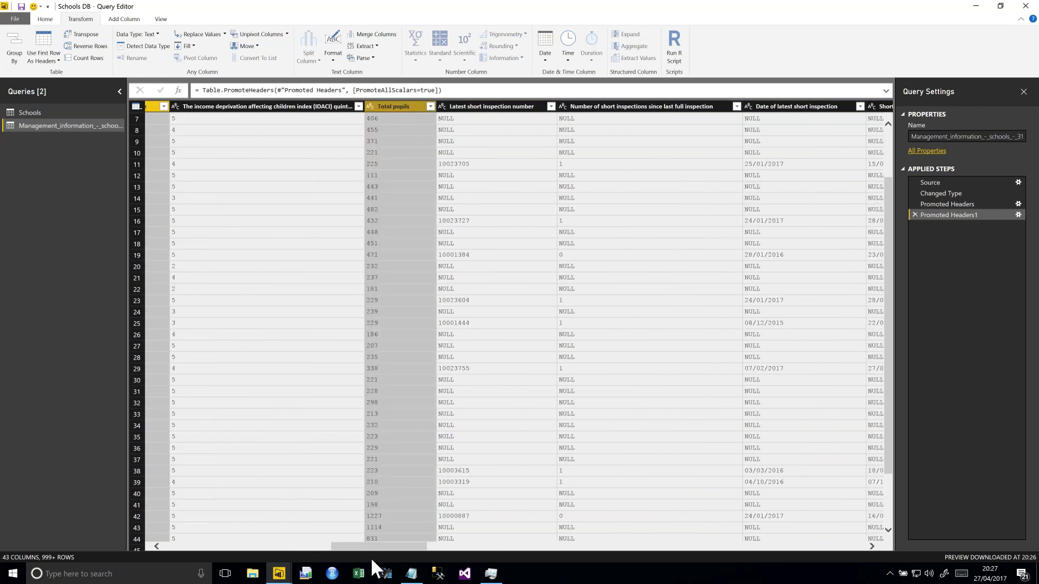
pyautogui.moveTo(371, 546); pyautogui.dragTo(519, 544)
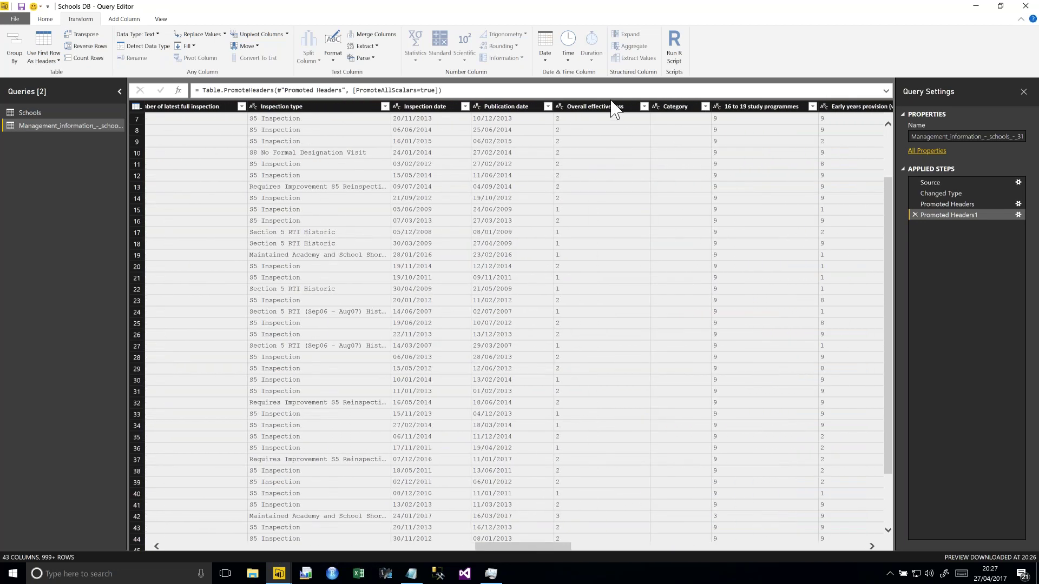
pyautogui.click(615, 108)
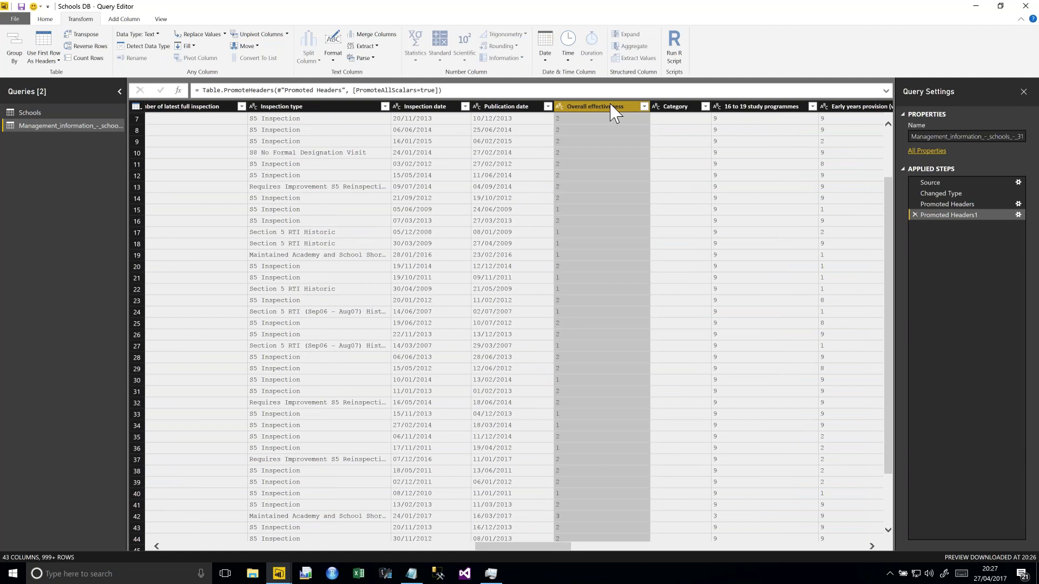
pyautogui.rightClick(616, 109)
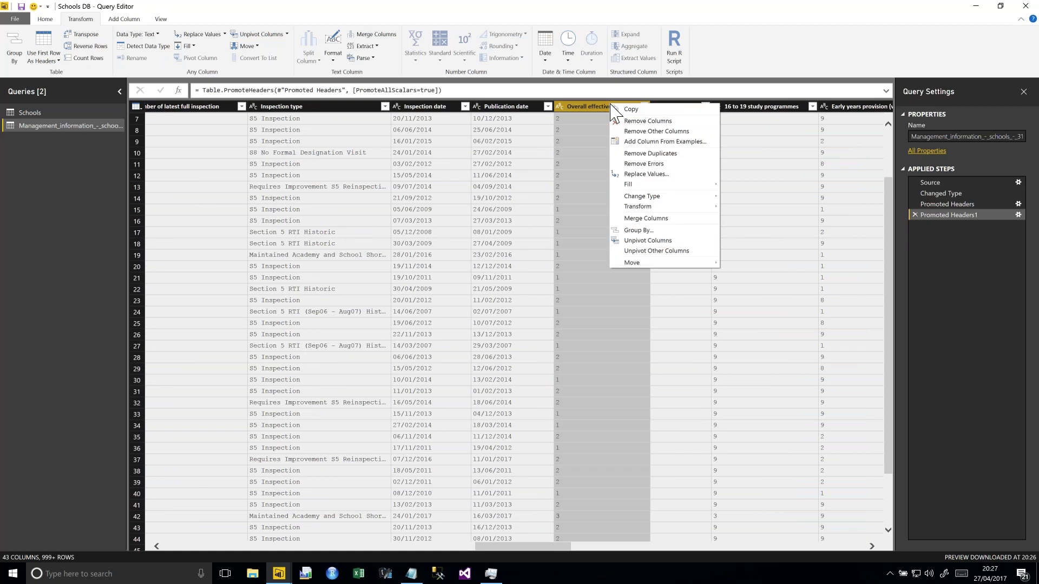
pyautogui.click(637, 131)
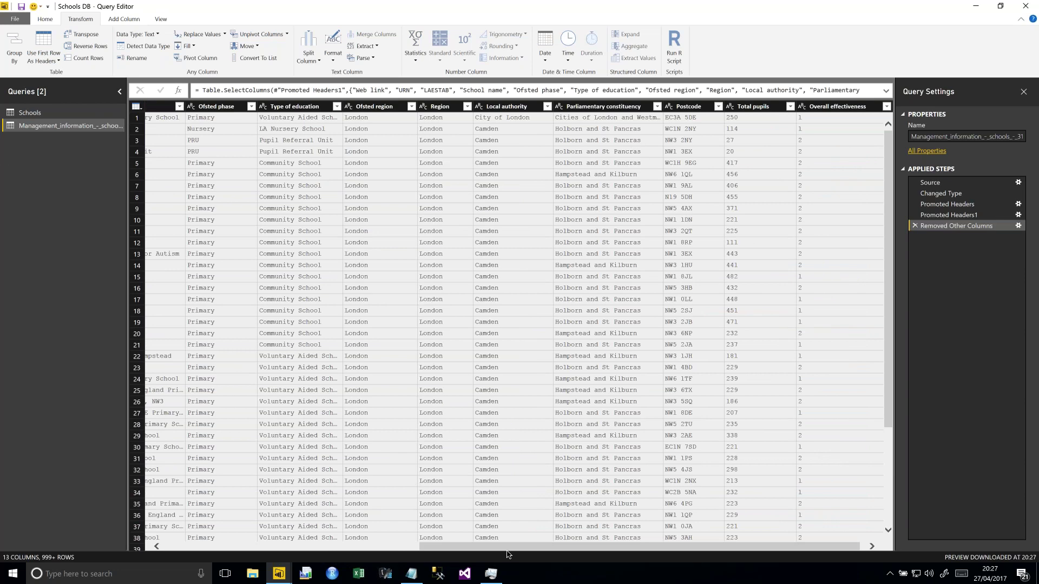
pyautogui.hscroll(1, 581, 550)
pyautogui.hscroll(-5, 507, 541)
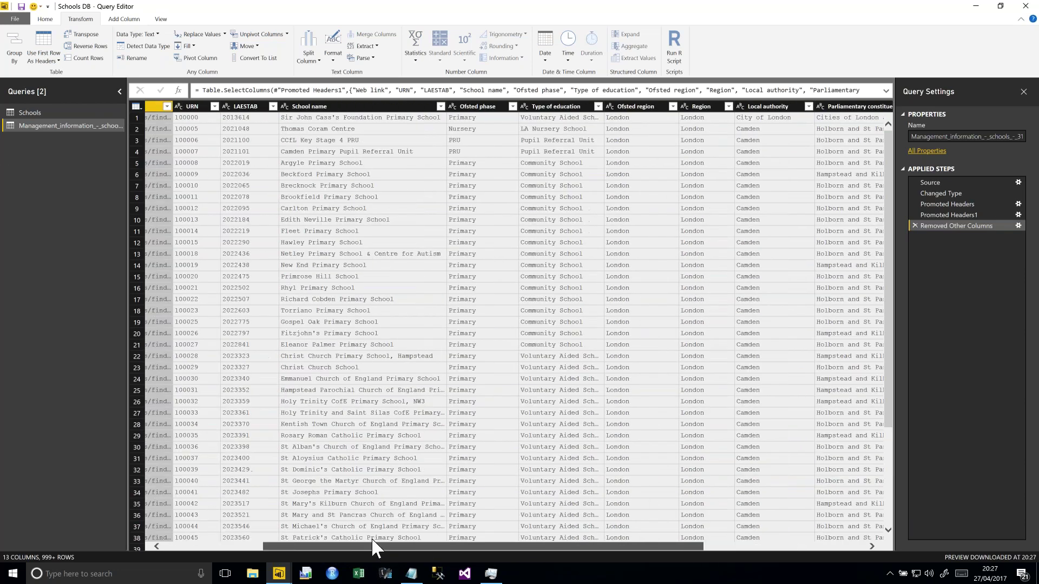
pyautogui.hscroll(10, 358, 547)
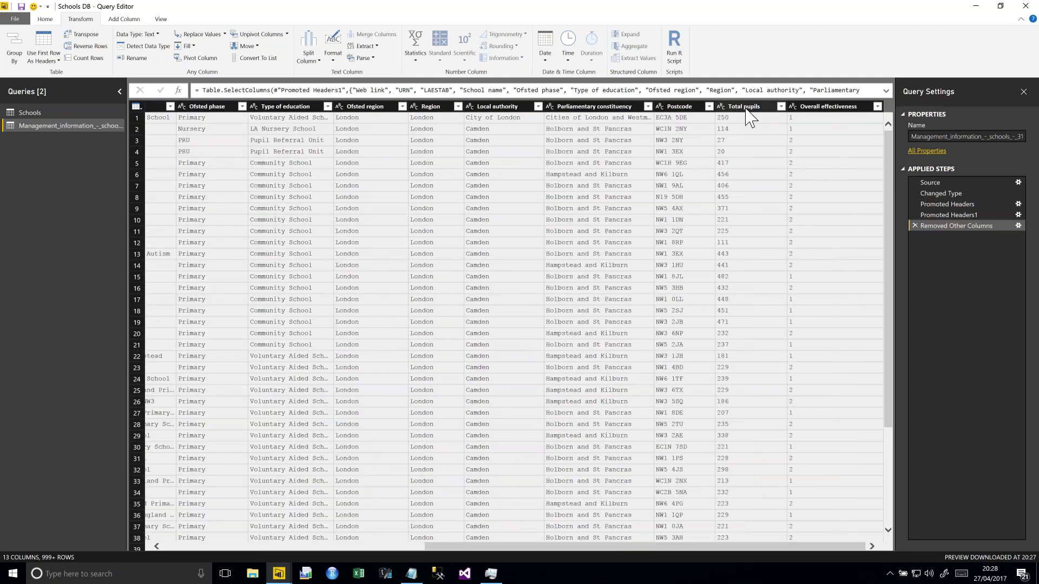
pyautogui.click(749, 107)
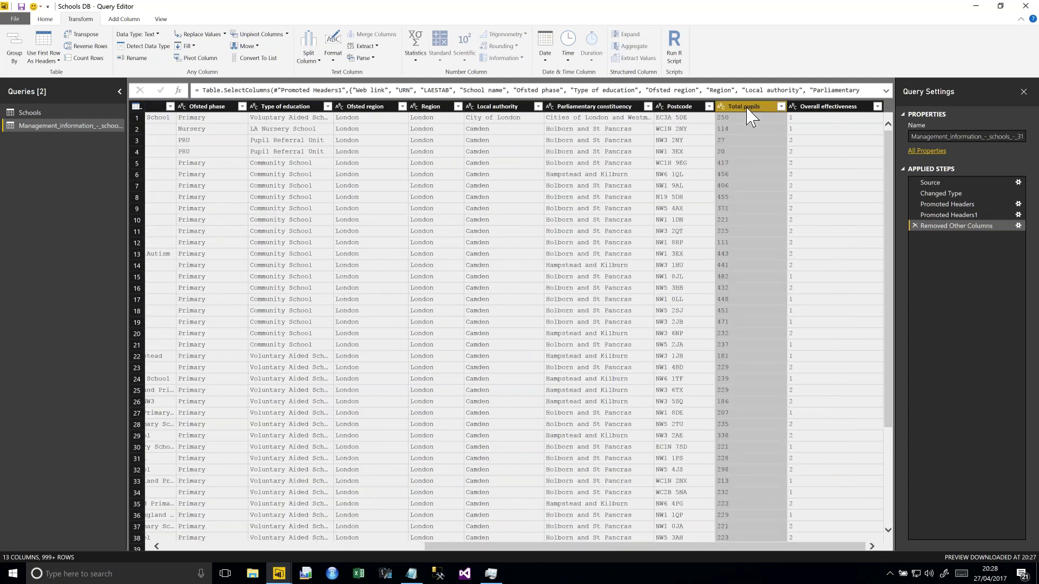
# Auto-detect the Total pupils column's type so it becomes whole numbers.
pyautogui.click(154, 36)
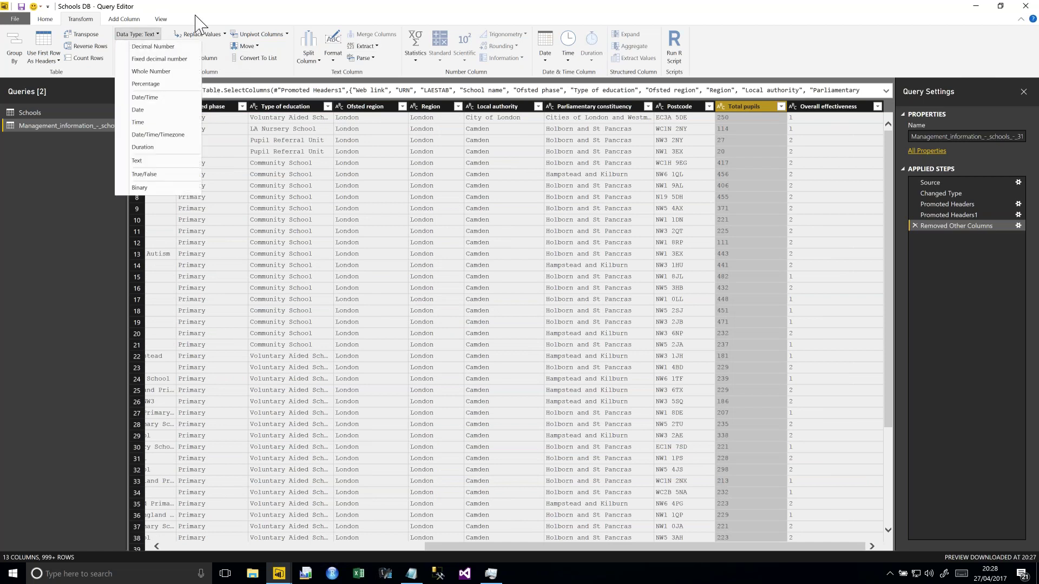
pyautogui.press('Escape')
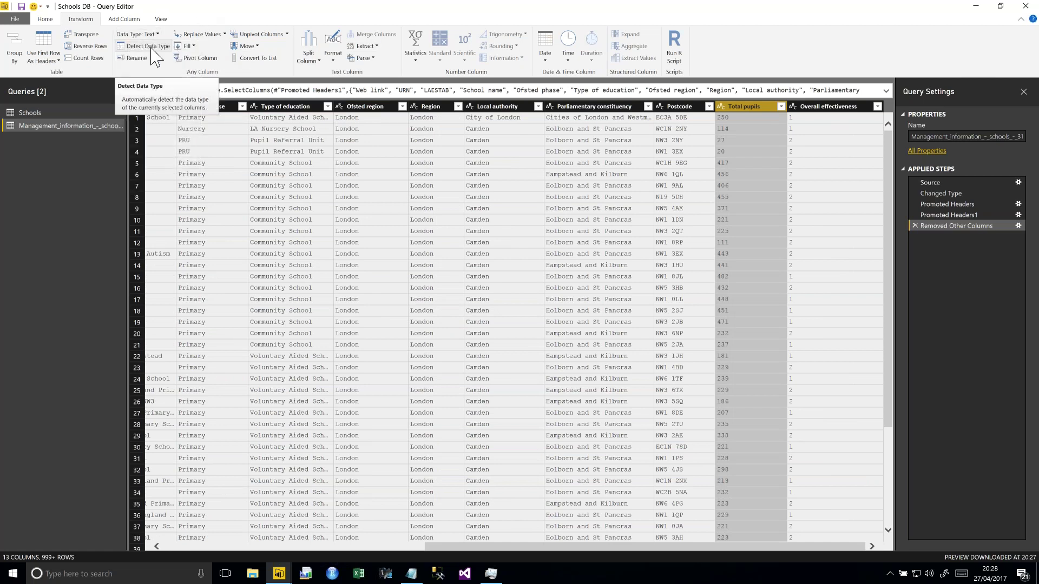
pyautogui.click(154, 55)
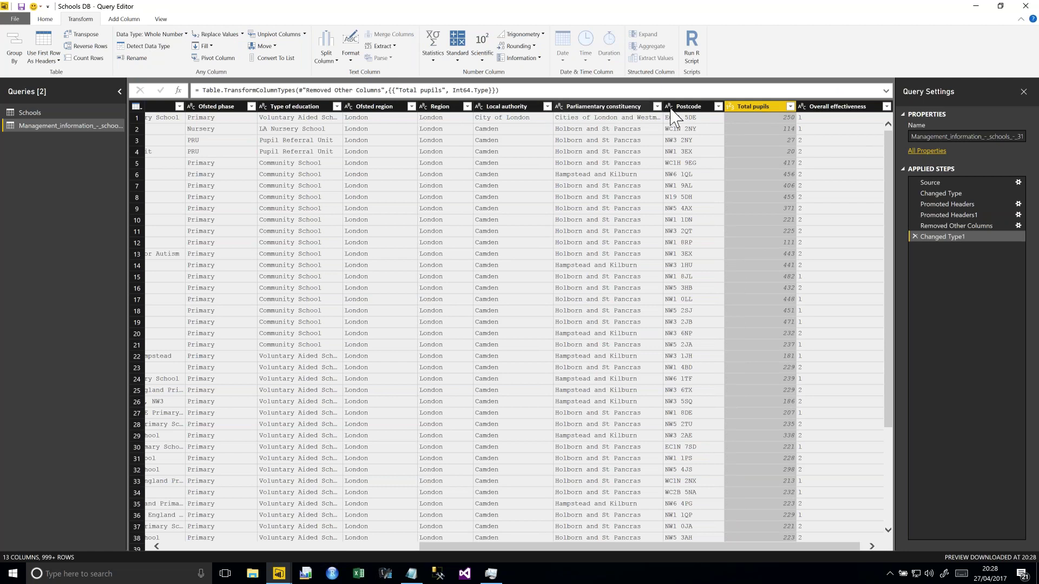
# Preview a Camden cell value and reselect the Overall effectiveness column.
pyautogui.click(827, 107)
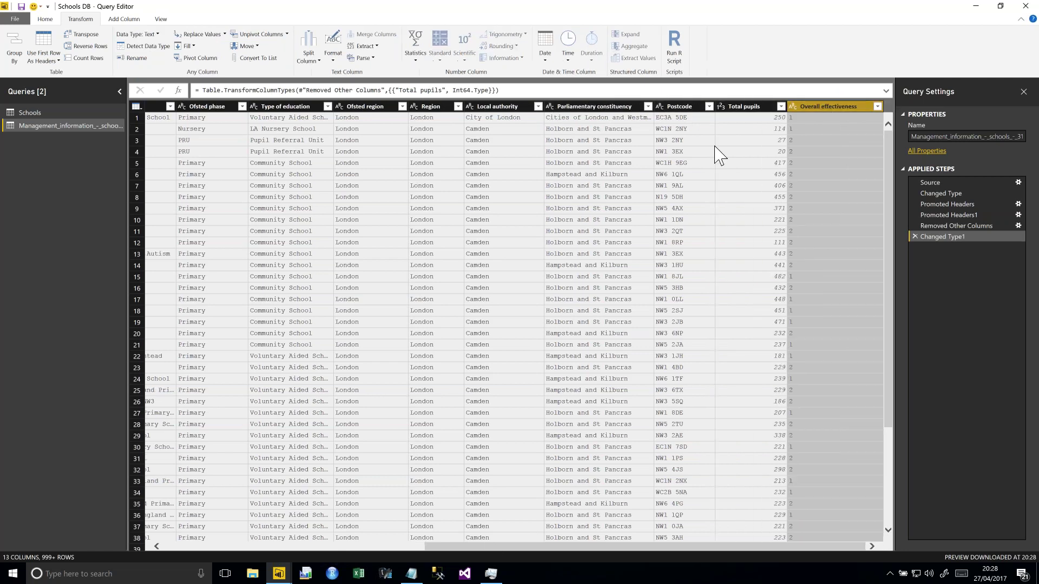
pyautogui.click(488, 538)
pyautogui.press('Escape')
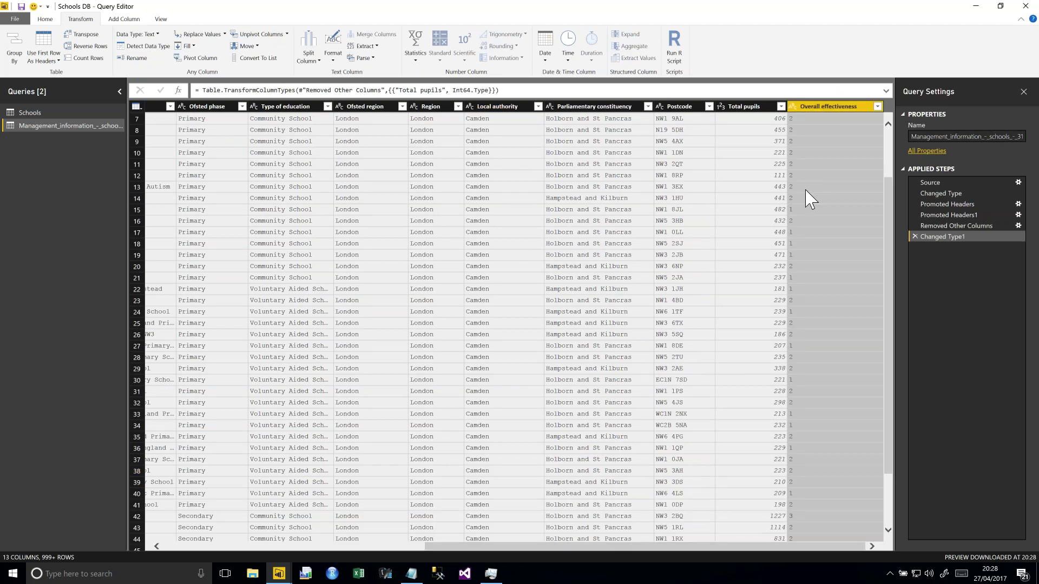
pyautogui.scroll(2, 891, 179)
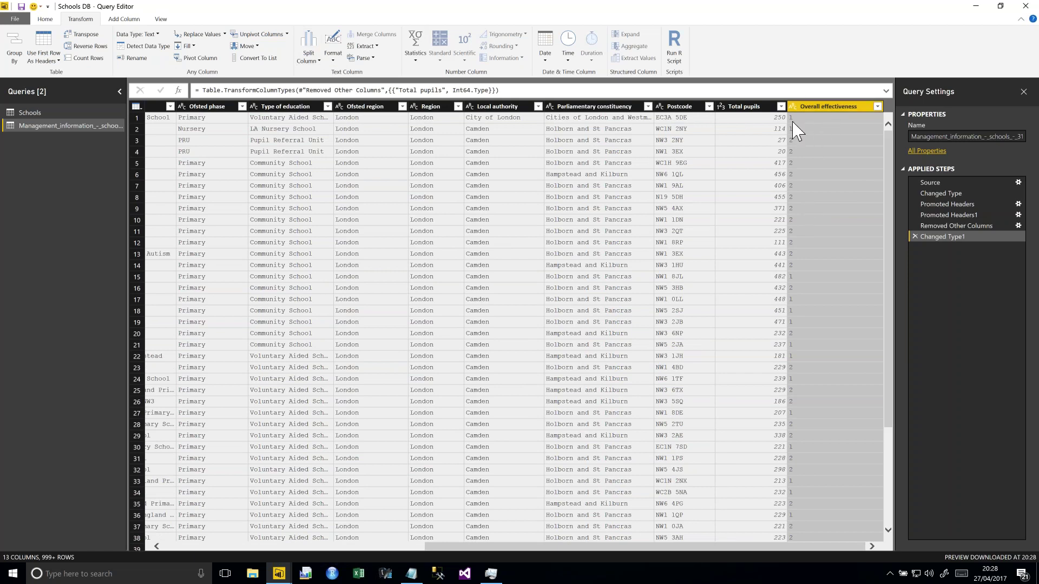
pyautogui.click(819, 114)
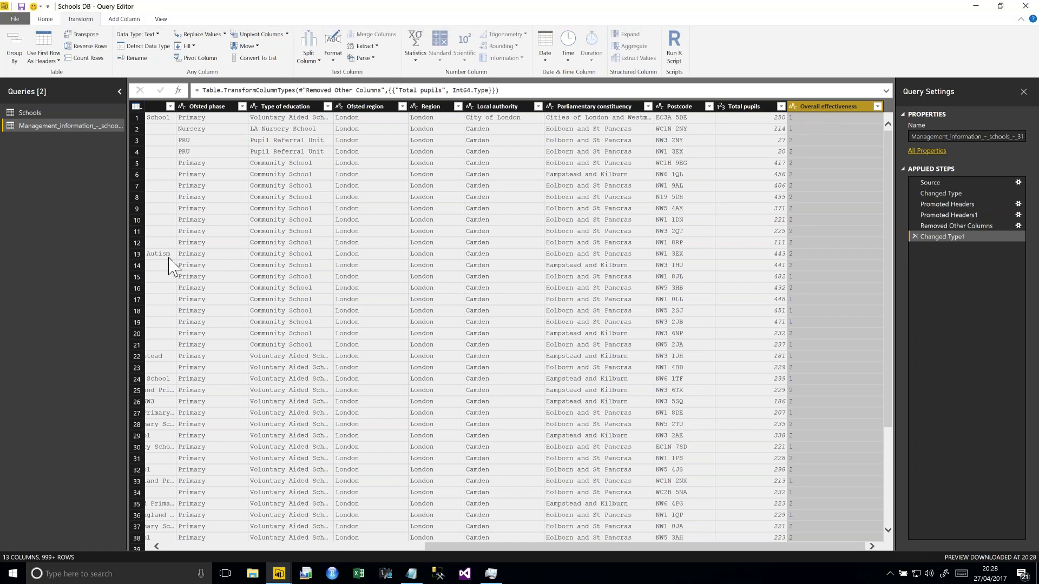
pyautogui.click(130, 21)
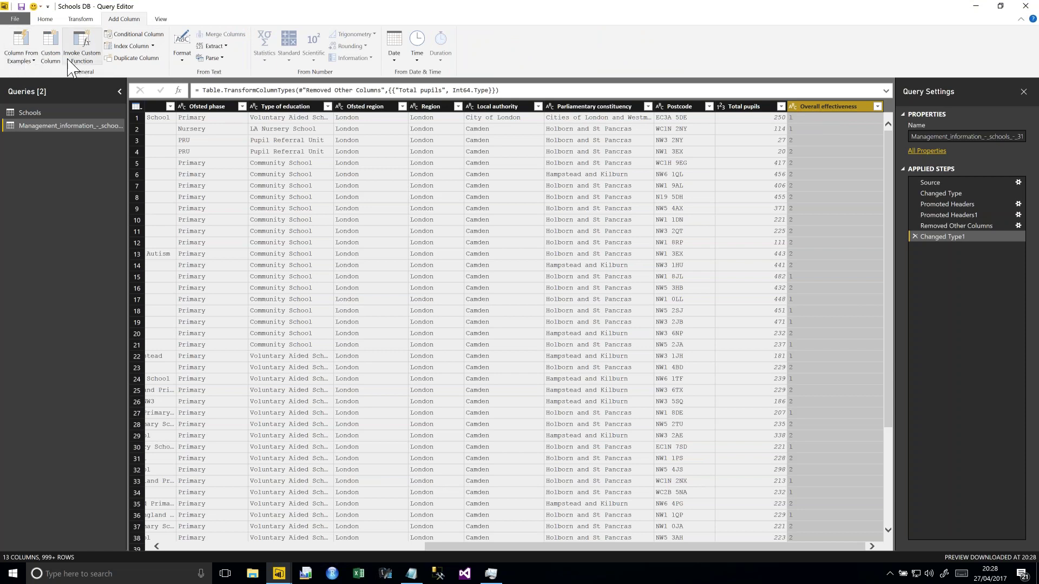
# Start a Column From Examples on Parliamentary constituency with 'Cities of' as row 1's example.
pyautogui.click(24, 60)
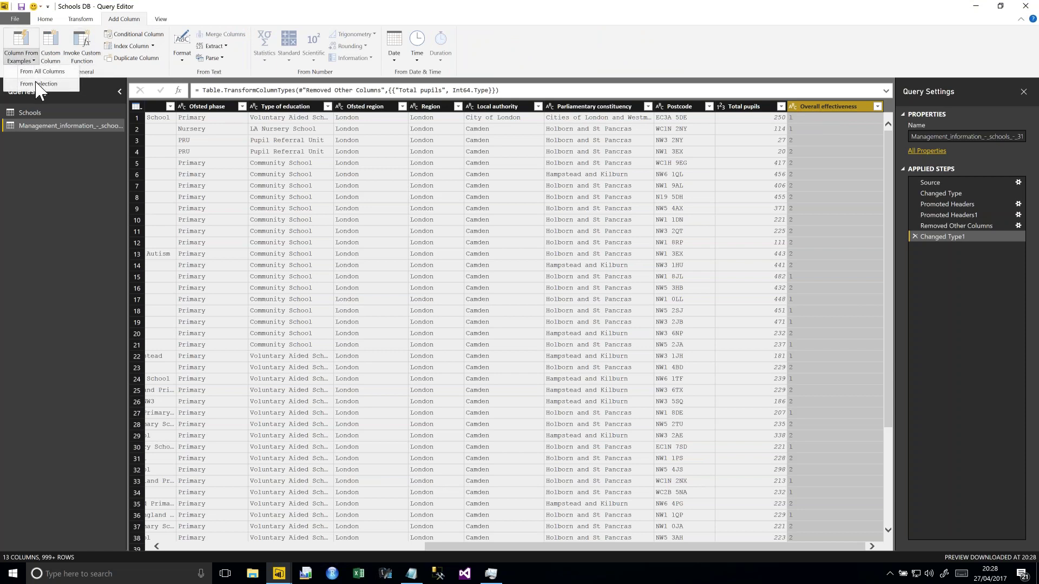
pyautogui.click(563, 108)
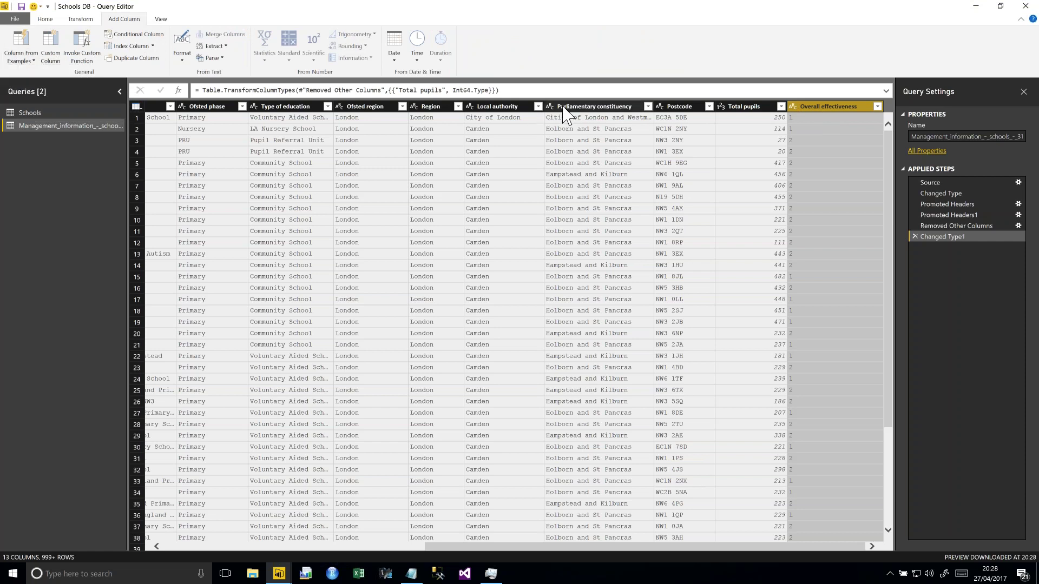
pyautogui.click(563, 112)
pyautogui.click(18, 61)
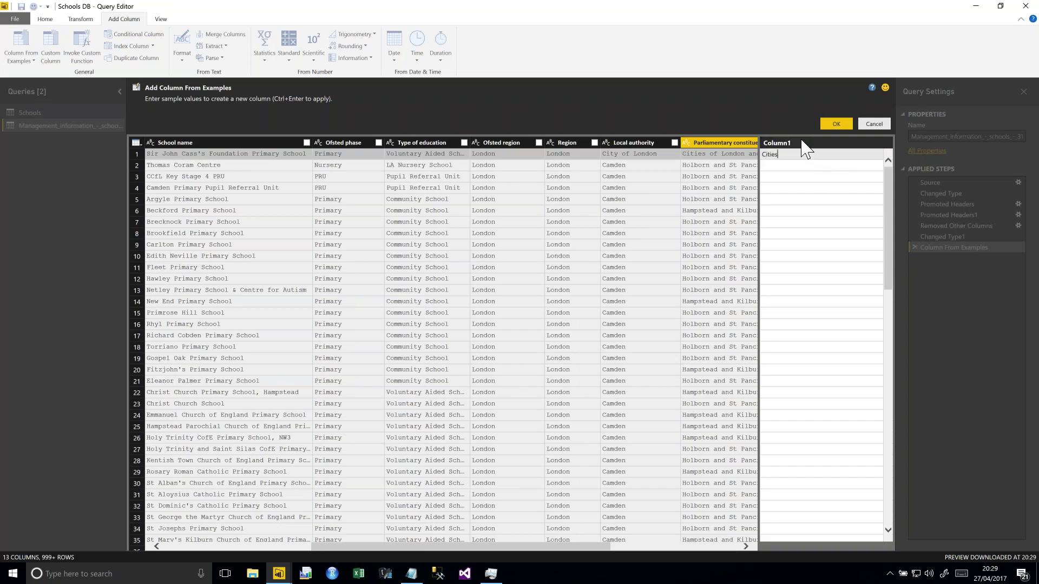
pyautogui.press('Return')
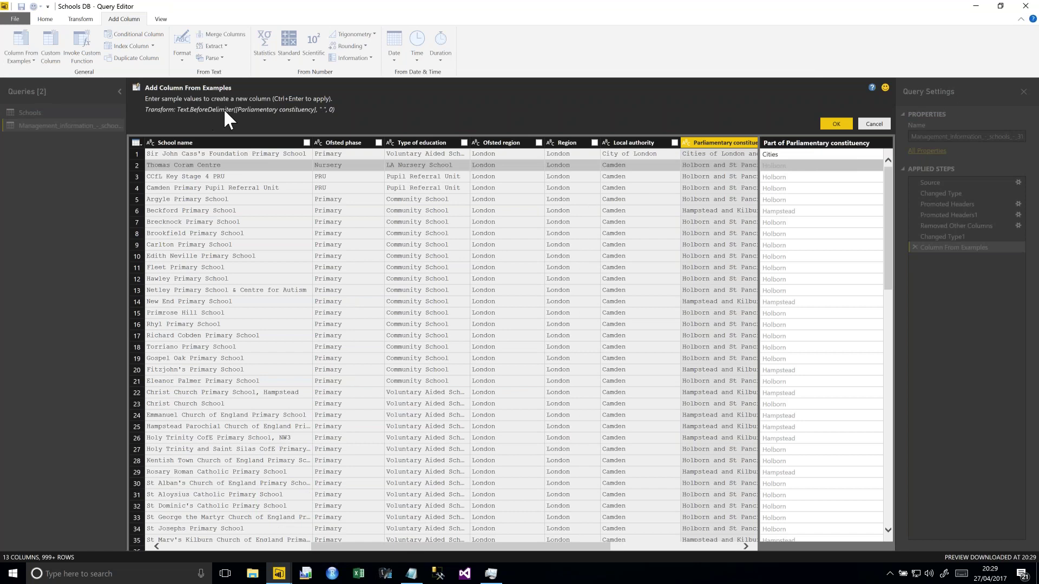
pyautogui.click(792, 155)
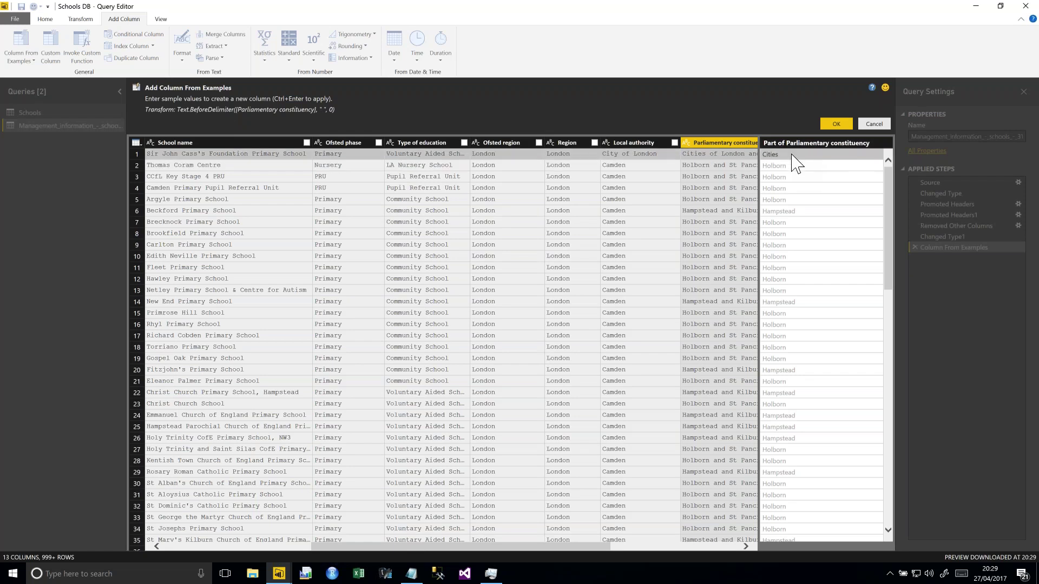
pyautogui.press('End')
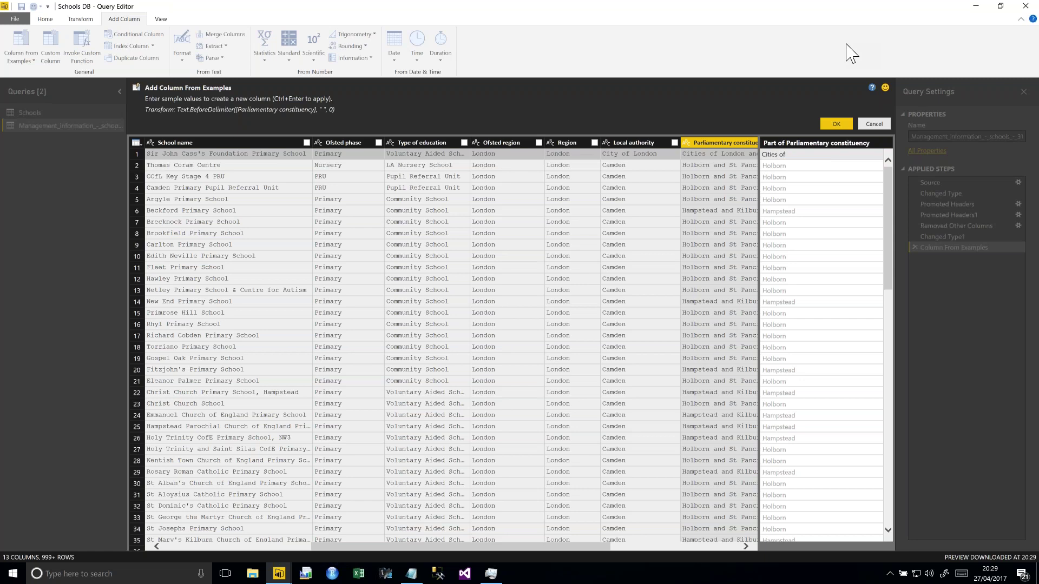
pyautogui.click(842, 176)
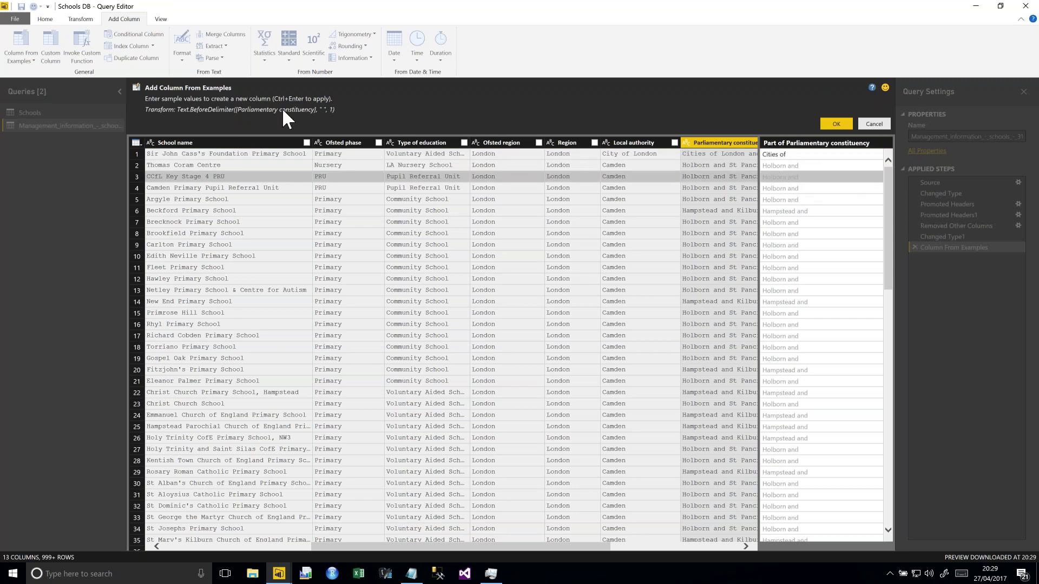
# Try 'Holbon of' as the row 2 and 3 examples, clear them, and cancel the example column.
pyautogui.click(791, 165)
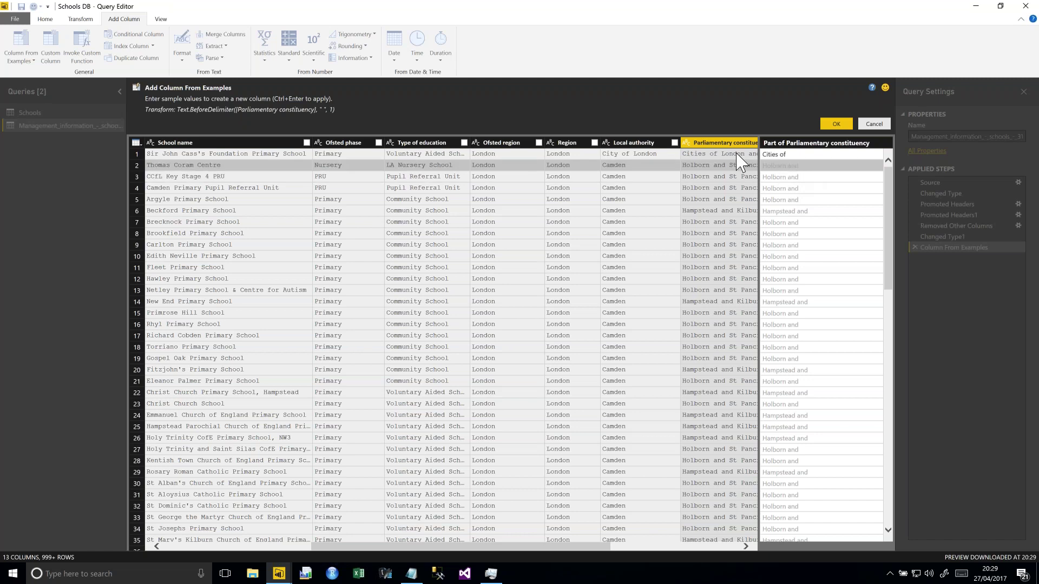
pyautogui.write('Holbon of')
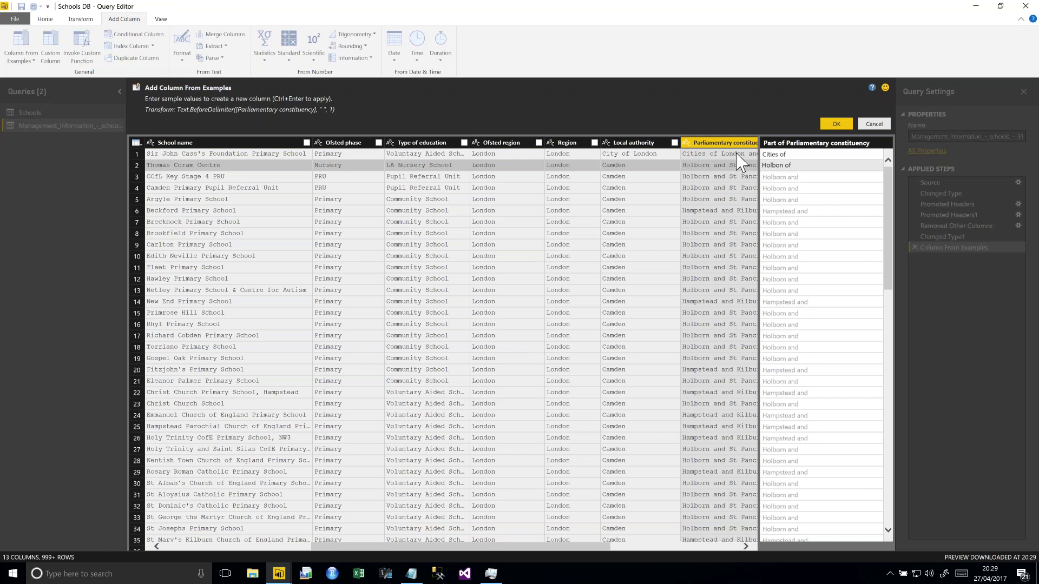
pyautogui.press('Return')
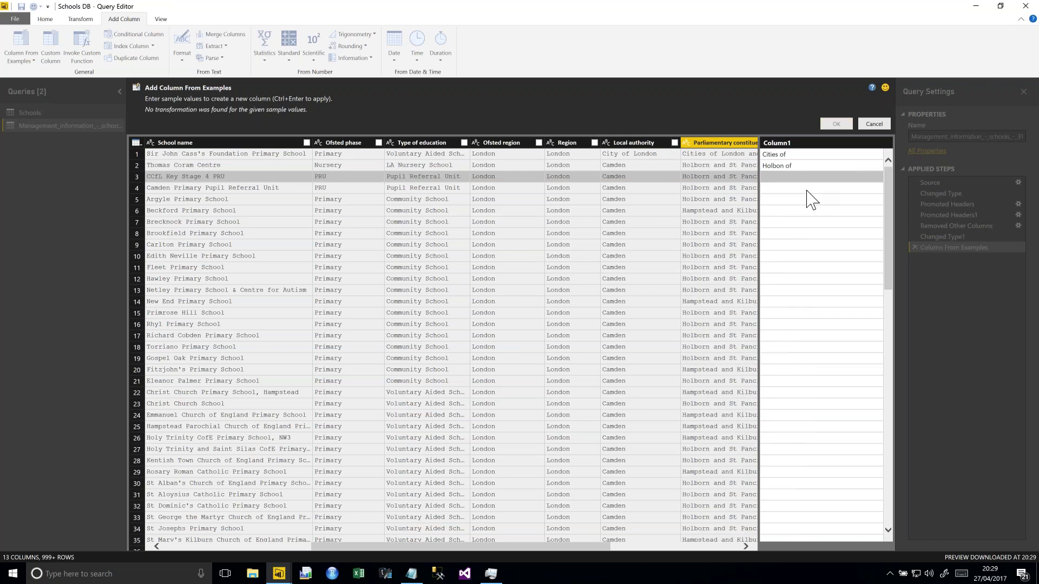
pyautogui.write('Holbon of')
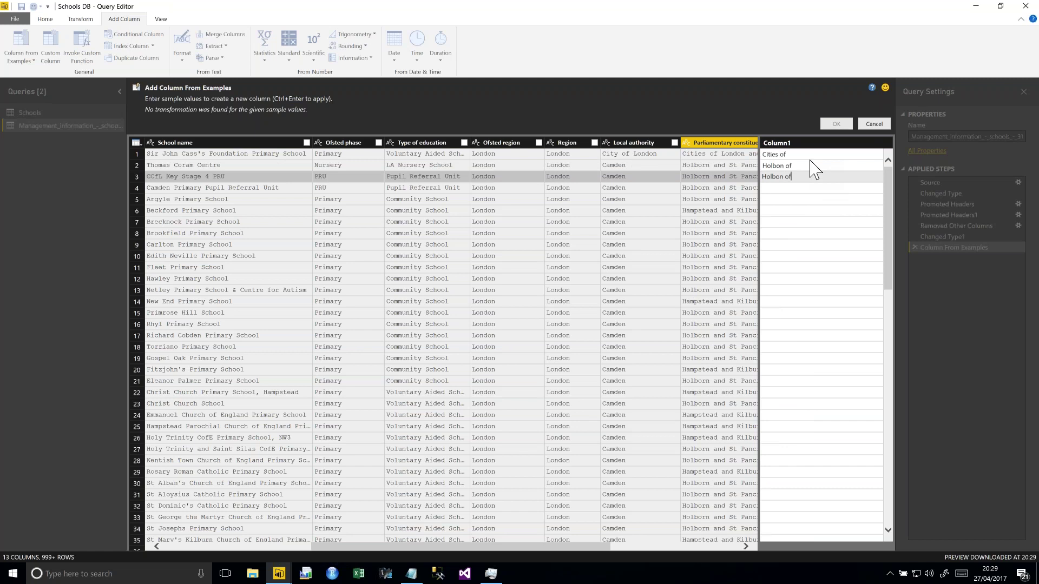
pyautogui.press('Return')
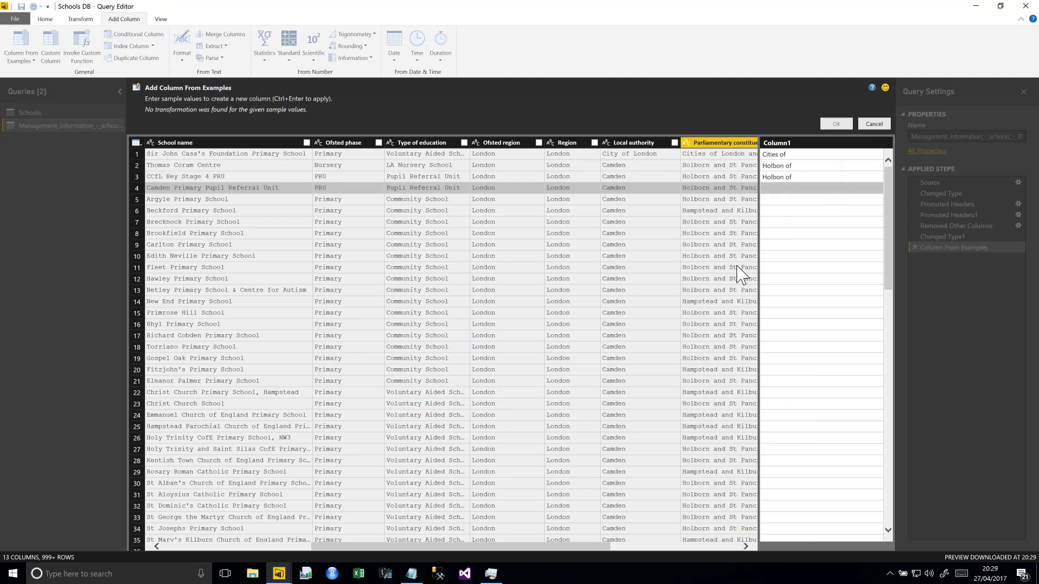
pyautogui.click(798, 178)
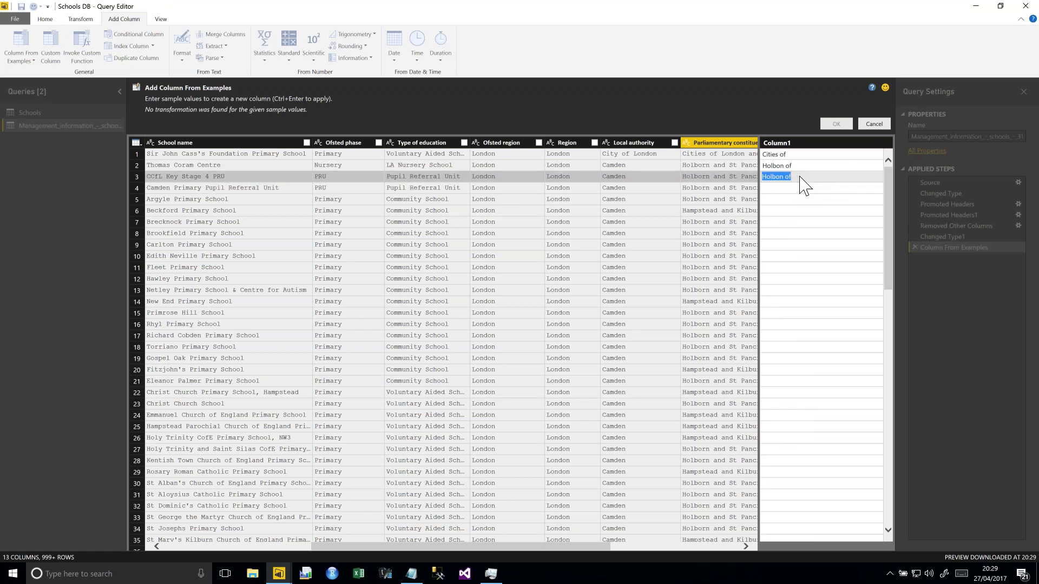
pyautogui.press('BackSpace')
pyautogui.click(800, 166)
pyautogui.click(800, 166)
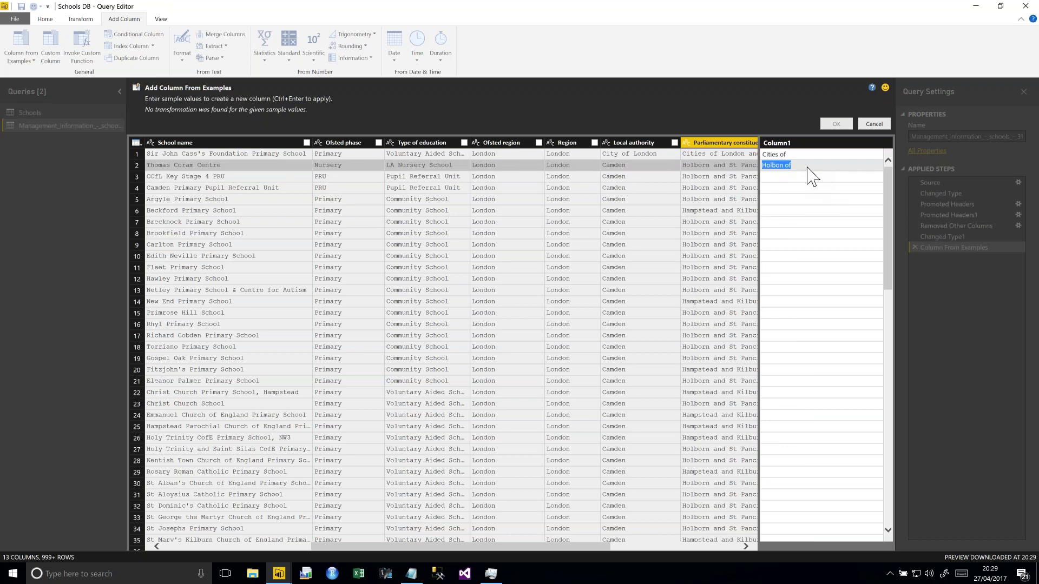
pyautogui.press('BackSpace')
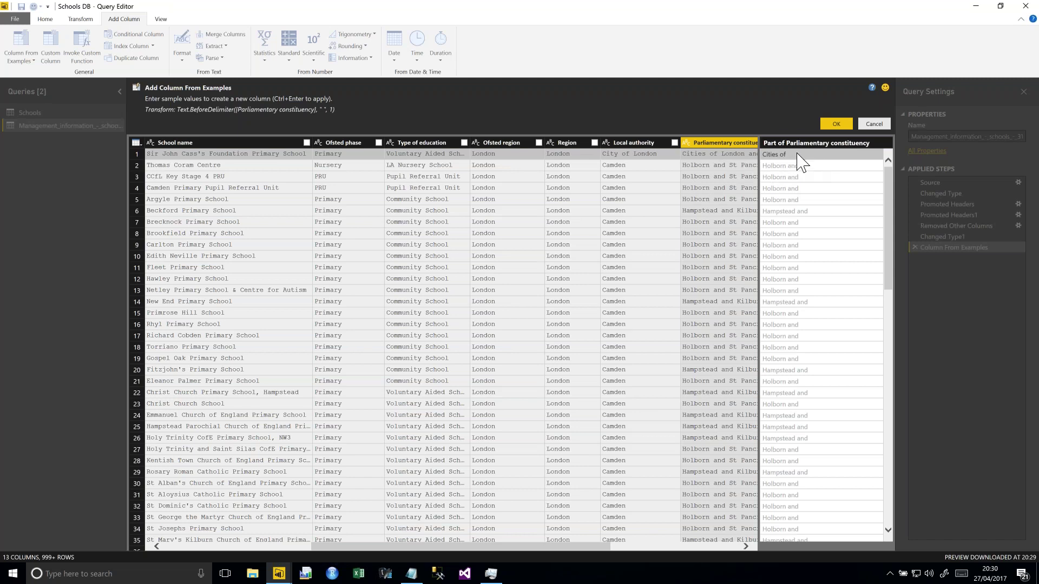
pyautogui.click(873, 124)
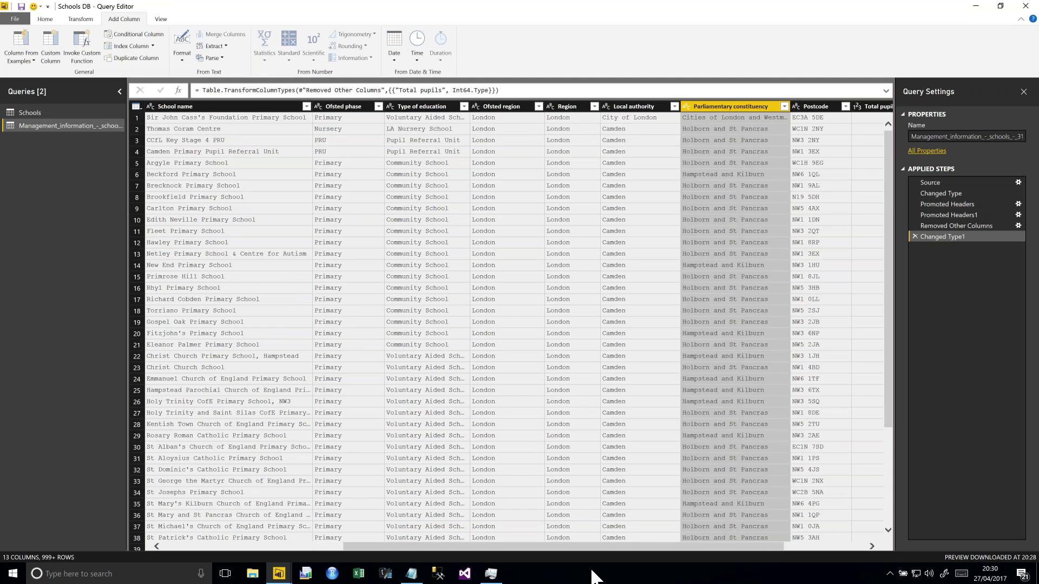
# Select the Overall effectiveness column and begin a new conditional column.
pyautogui.moveTo(679, 546); pyautogui.dragTo(761, 527)
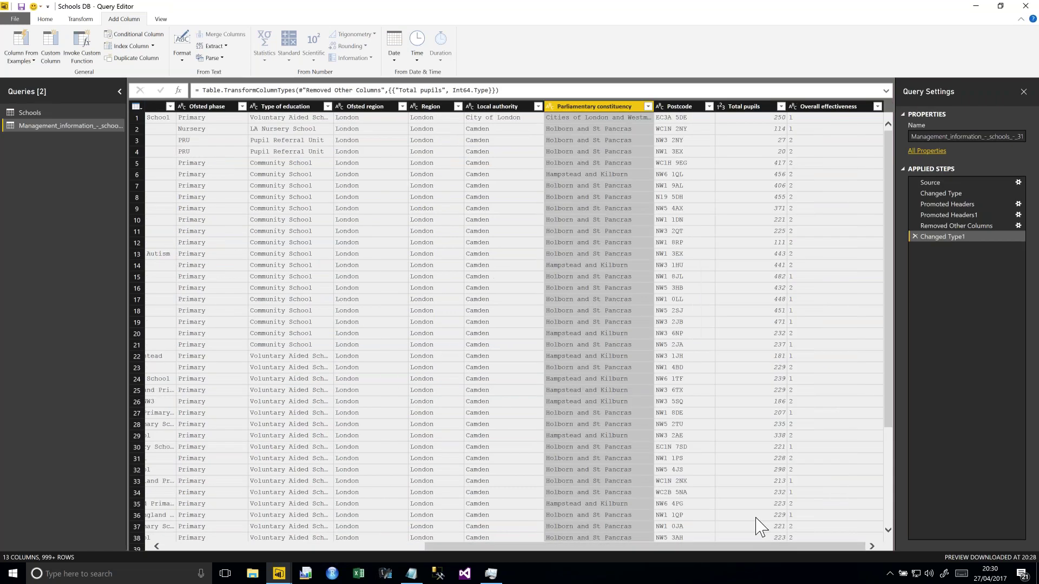
pyautogui.click(842, 108)
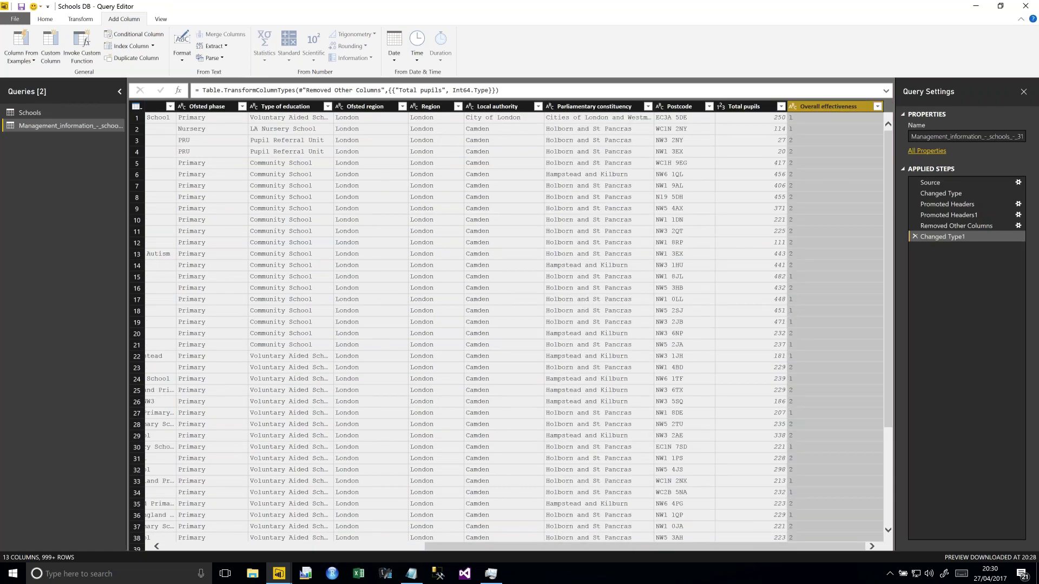
pyautogui.click(130, 36)
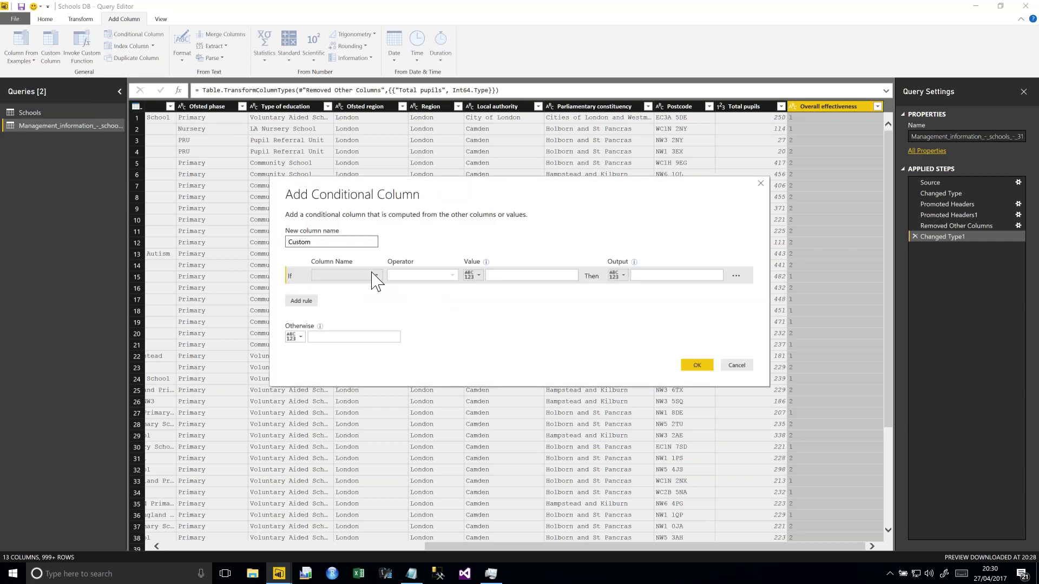
# Set the first rule to test Overall effectiveness equals 1.
pyautogui.click(373, 276)
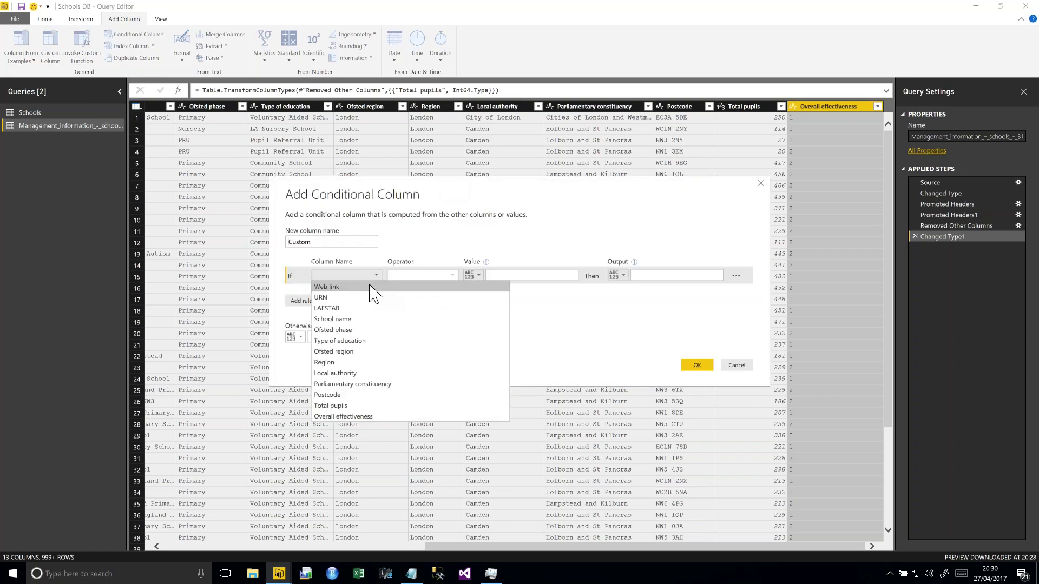
pyautogui.click(372, 417)
pyautogui.click(509, 276)
pyautogui.write('1')
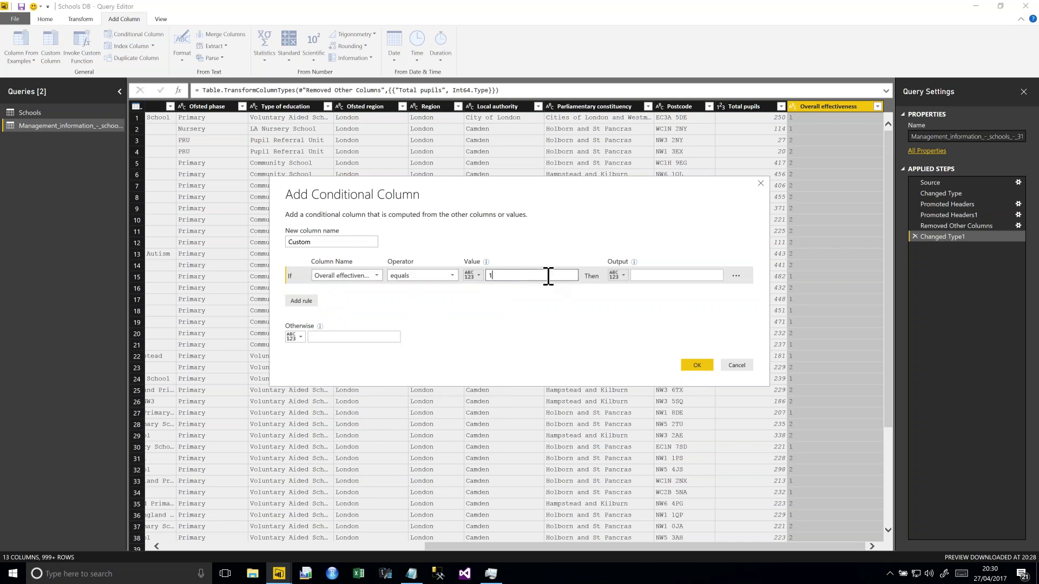
pyautogui.click(686, 276)
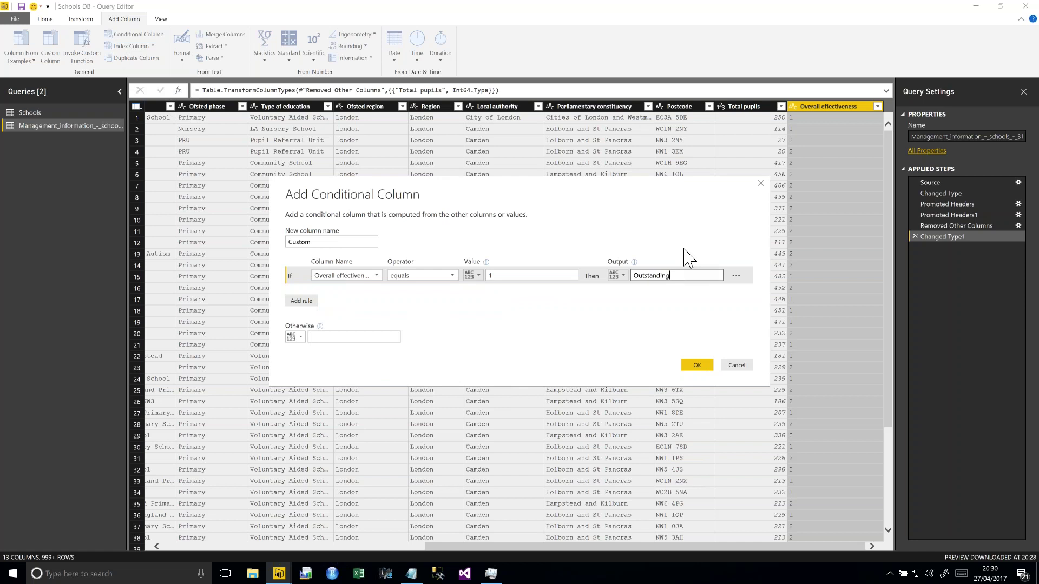
# Add an Else If rule mapping Overall effectiveness 2 to Good.
pyautogui.click(301, 301)
pyautogui.click(376, 293)
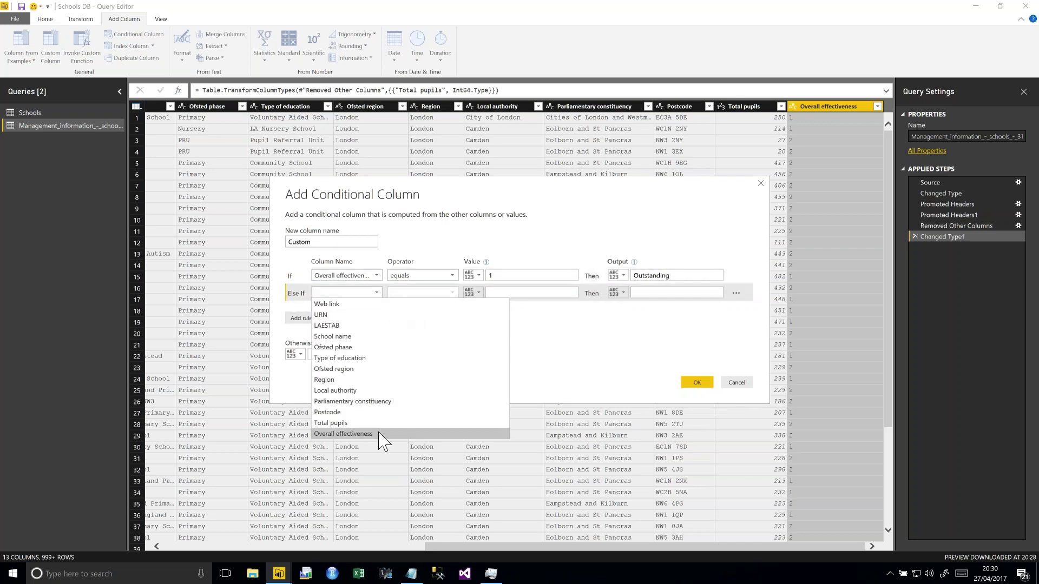
pyautogui.click(378, 441)
pyautogui.click(505, 293)
pyautogui.write('2')
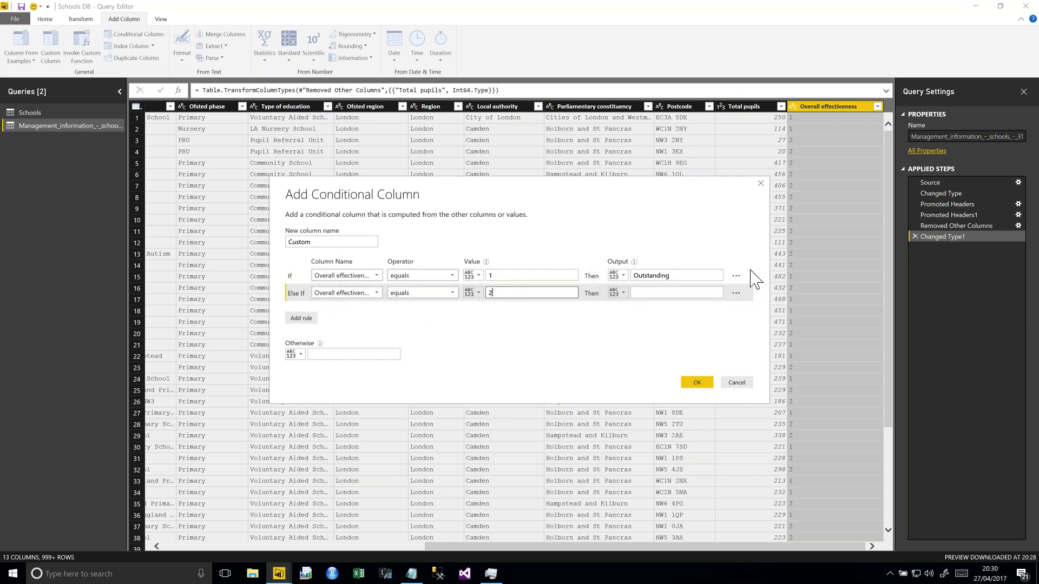
pyautogui.press('Tab')
pyautogui.press('Tab')
pyautogui.write('Good')
# Add a third rule mapping Overall effectiveness 3 to 'Needs Improvement'.
pyautogui.click(301, 318)
pyautogui.click(549, 311)
pyautogui.write('3')
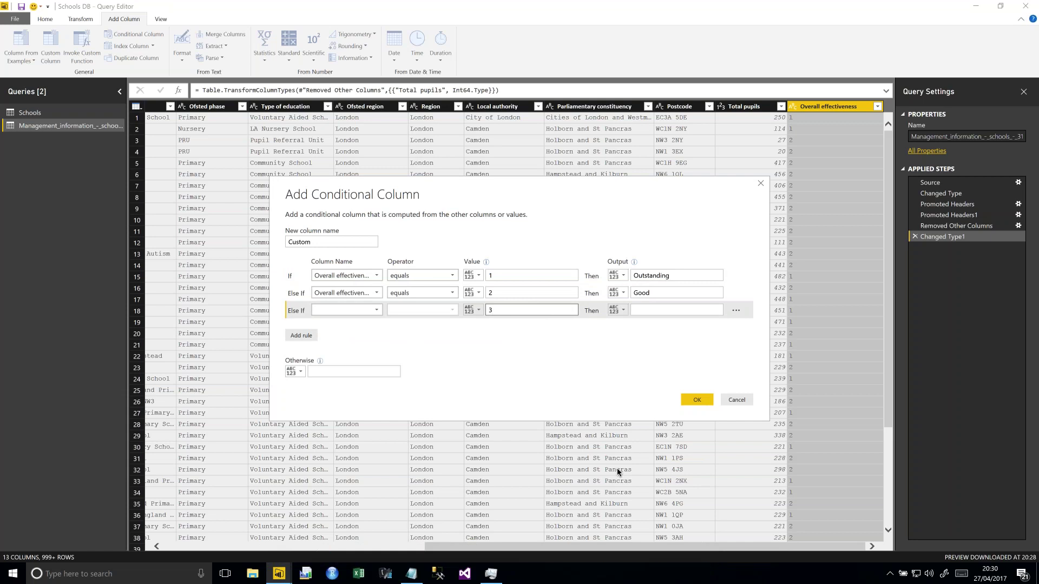
pyautogui.click(413, 574)
pyautogui.moveTo(238, 152); pyautogui.dragTo(104, 151)
pyautogui.hotkey('ctrl', 'c')
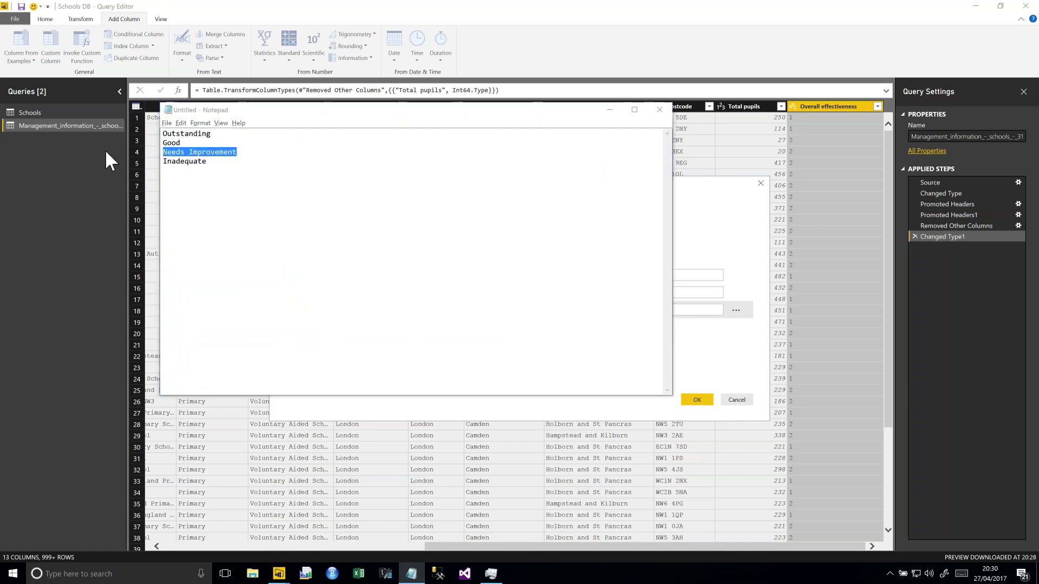
pyautogui.hotkey('alt', 'Tab')
pyautogui.click(690, 310)
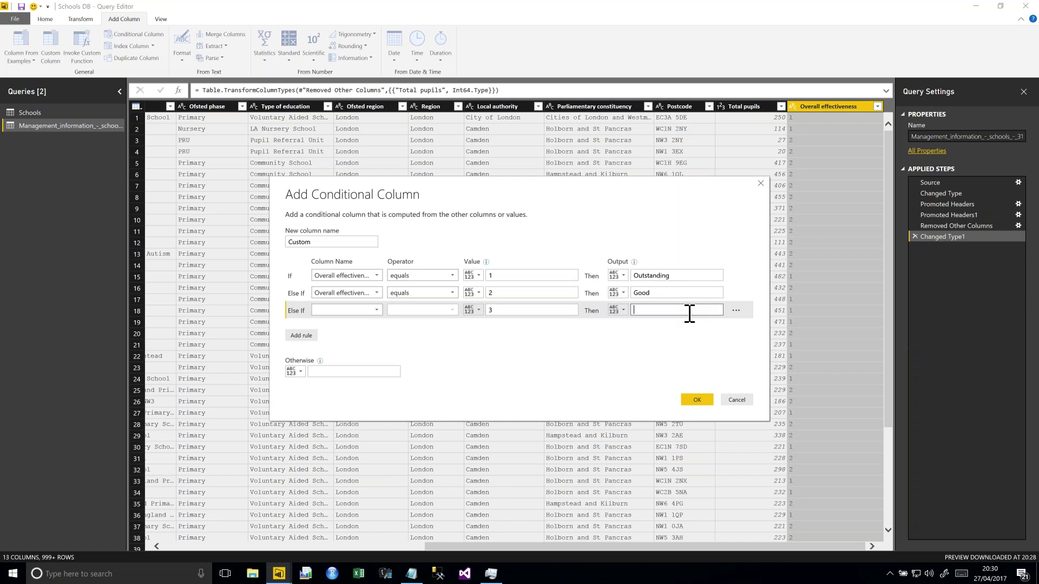
pyautogui.hotkey('ctrl', 'v')
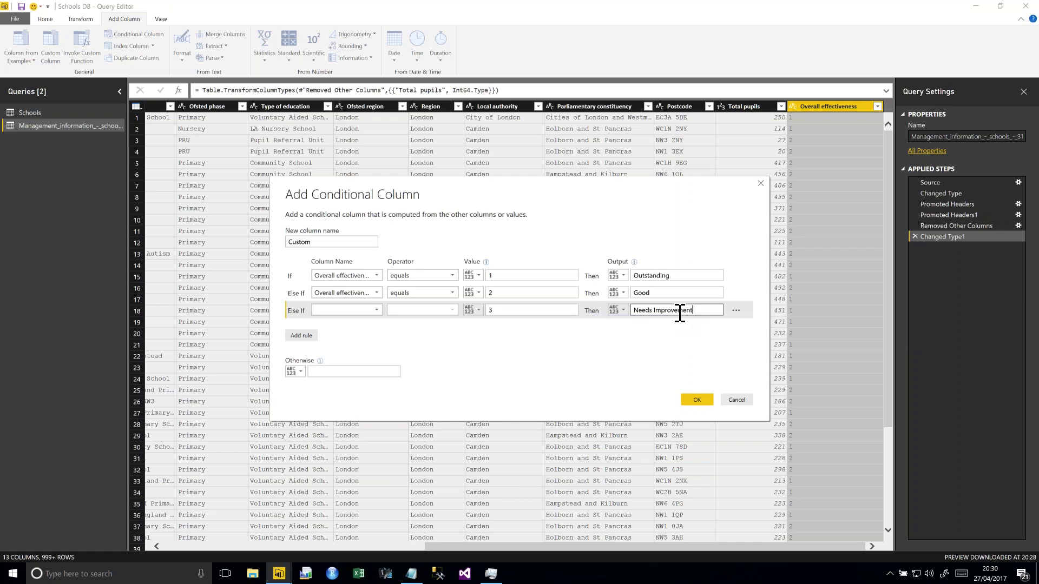
pyautogui.click(375, 310)
pyautogui.click(348, 451)
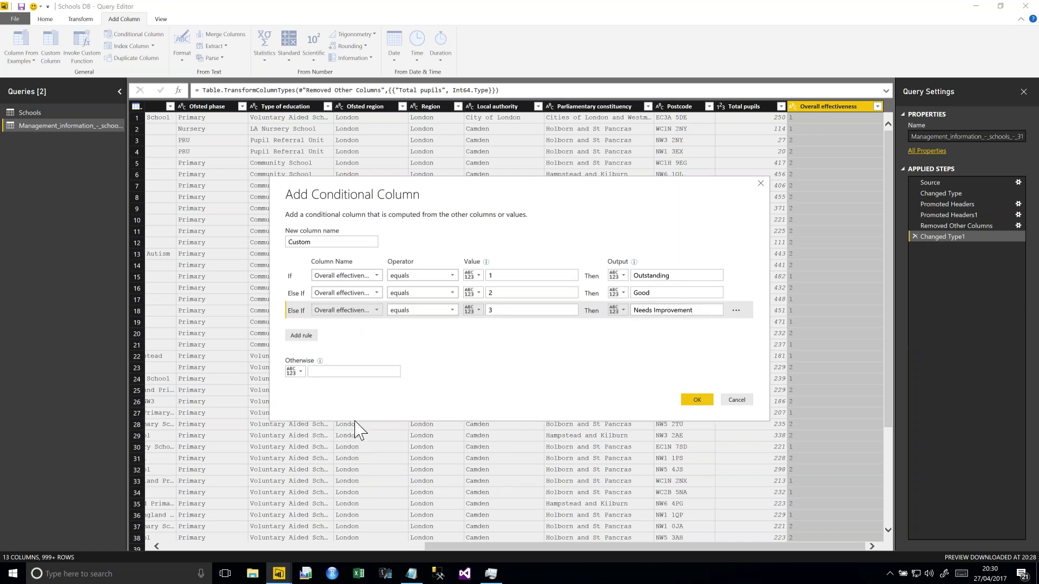
# Add a fourth rule mapping Overall effectiveness 4 to Inadequate and create the Custom column.
pyautogui.click(302, 335)
pyautogui.click(377, 328)
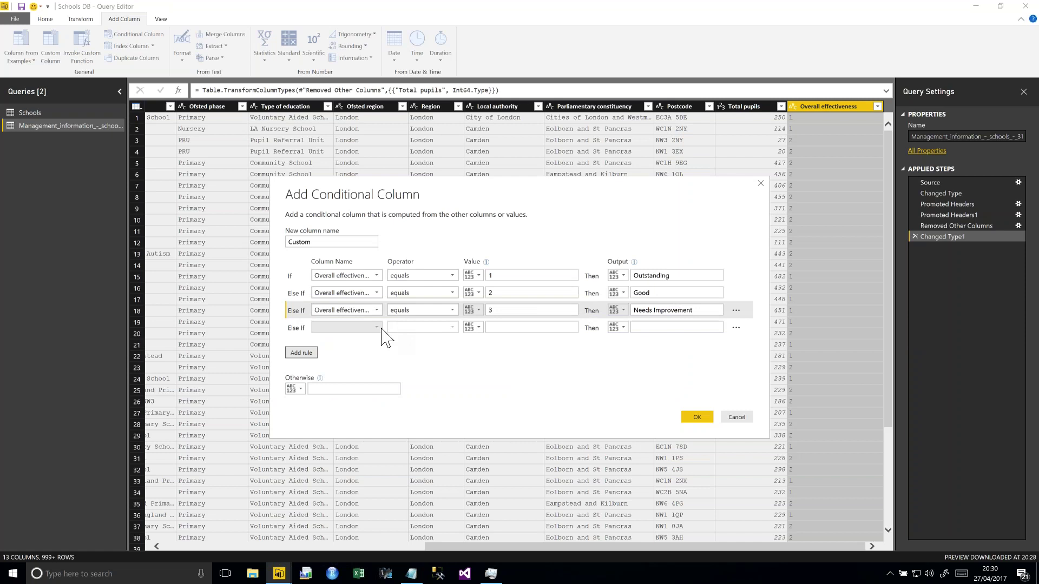
pyautogui.click(363, 472)
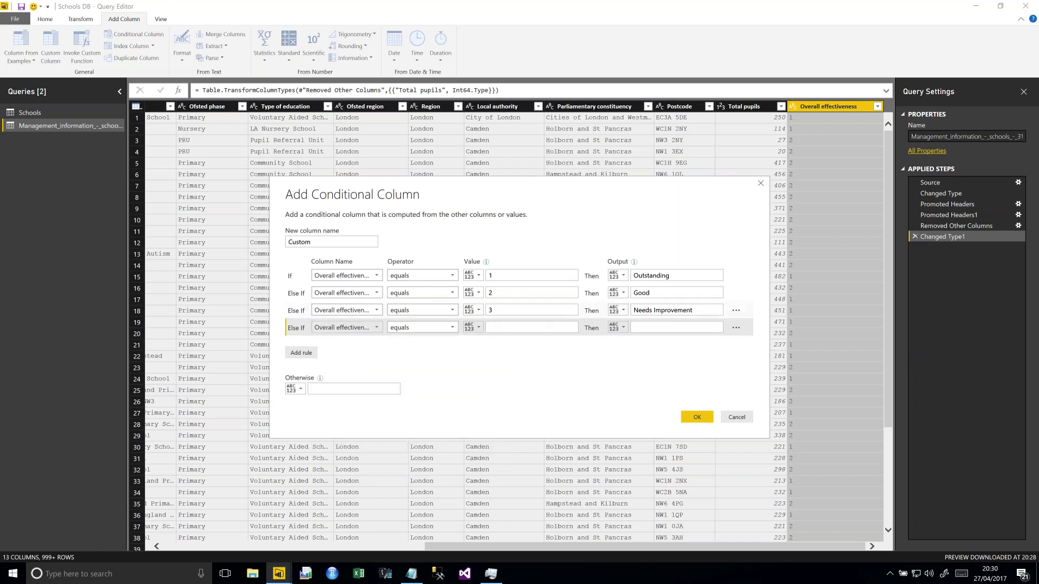
pyautogui.click(554, 328)
pyautogui.write('4')
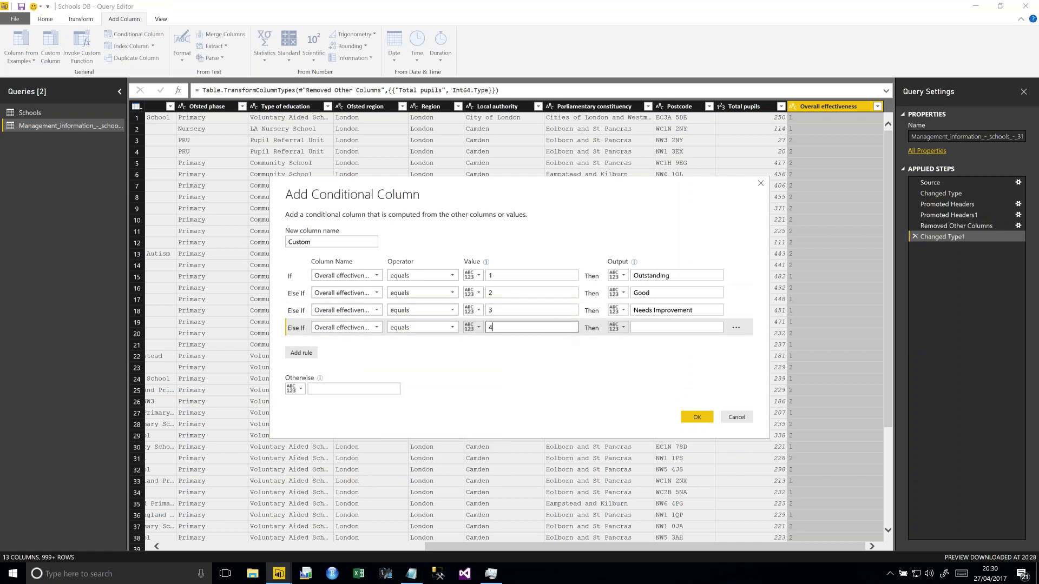
pyautogui.hotkey('alt', 'Tab')
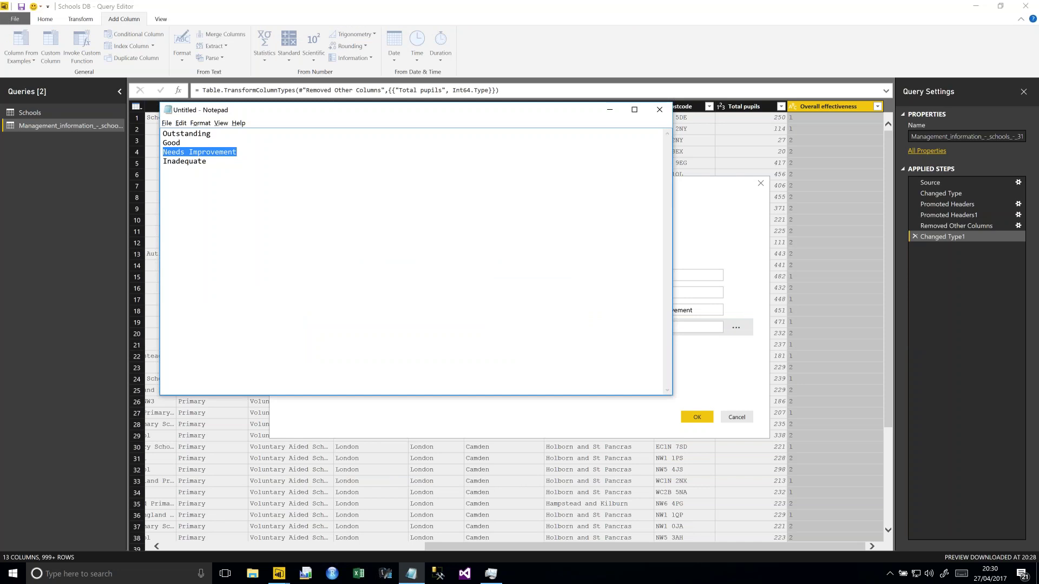
pyautogui.doubleClick(196, 161)
pyautogui.hotkey('ctrl', 'c')
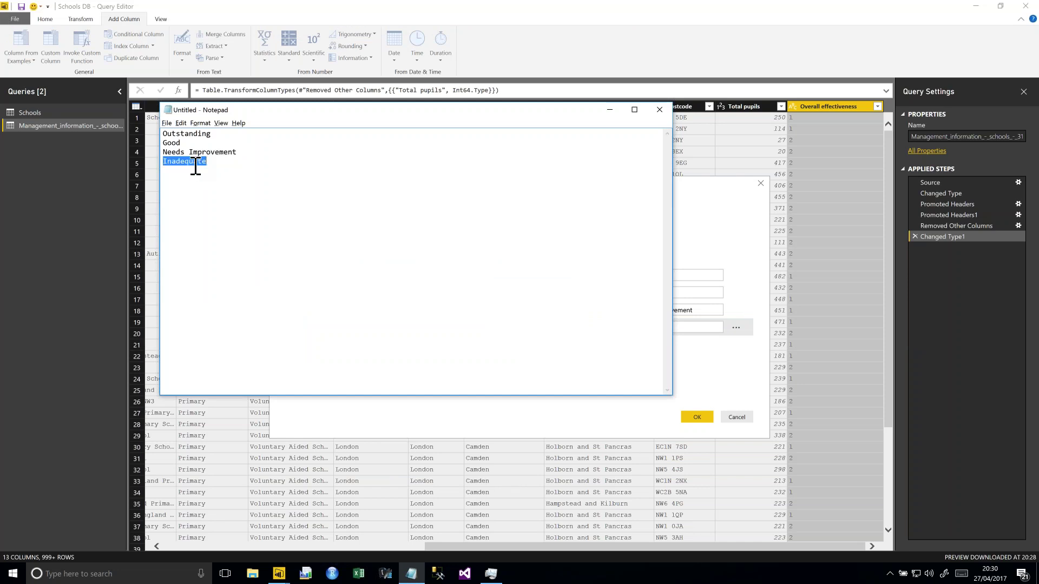
pyautogui.hotkey('alt', 'Tab')
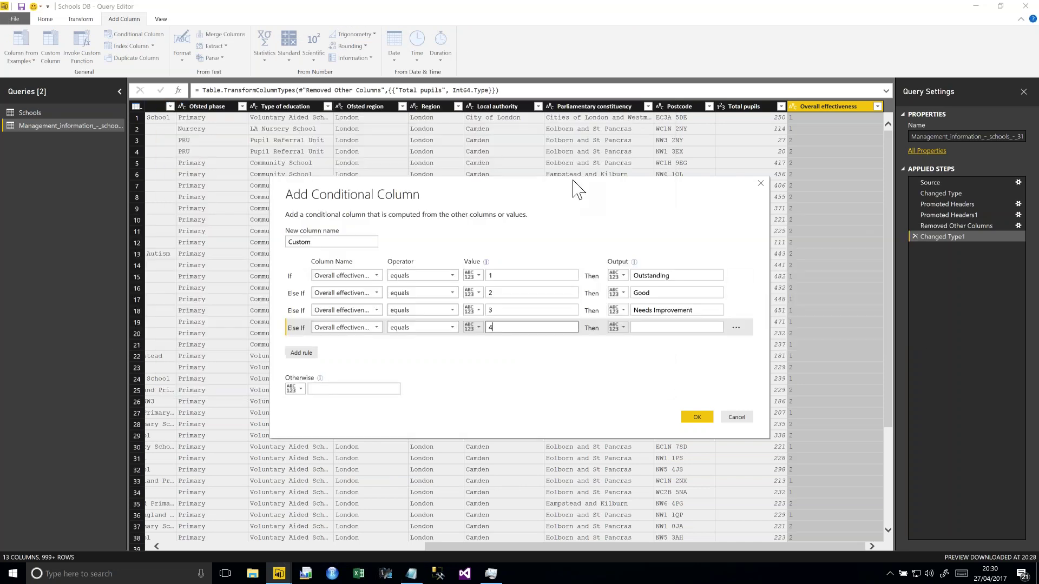
pyautogui.click(639, 327)
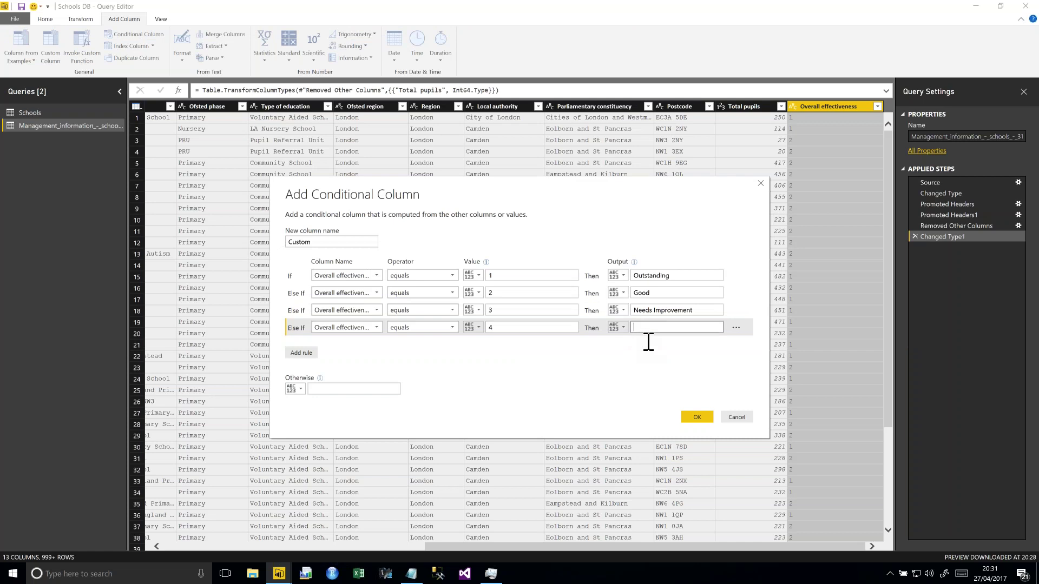
pyautogui.hotkey('ctrl', 'v')
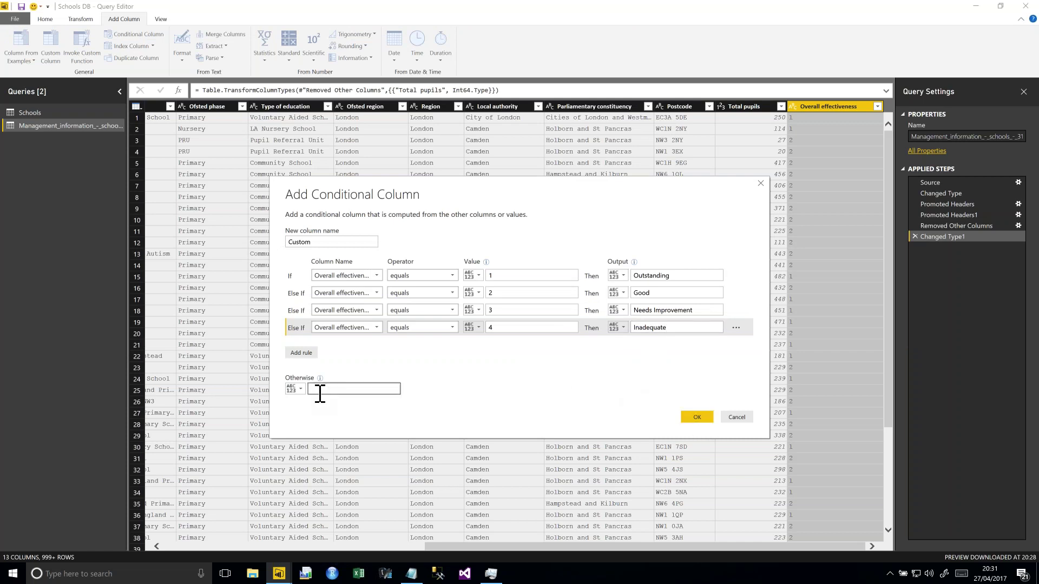
pyautogui.click(697, 418)
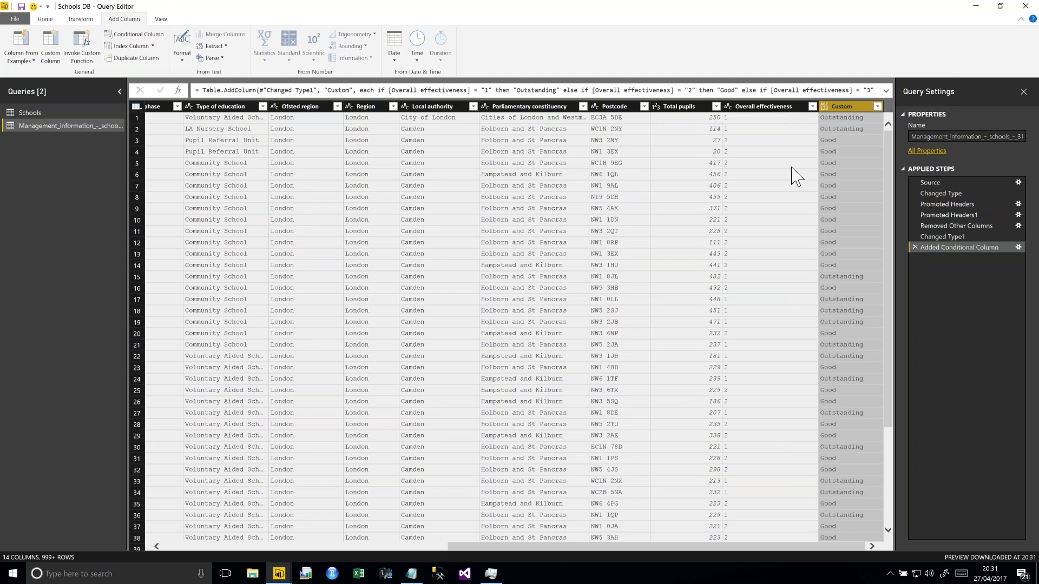
# Rename the new Custom column of rating labels to 'Rating'.
pyautogui.rightClick(837, 106)
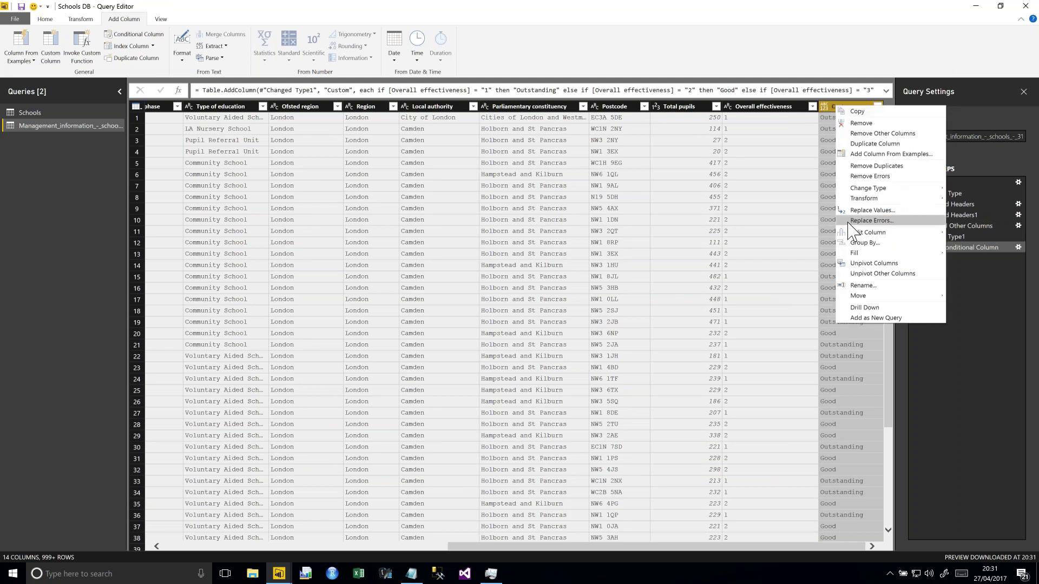
pyautogui.click(873, 283)
pyautogui.write('Rat')
pyautogui.press('Return')
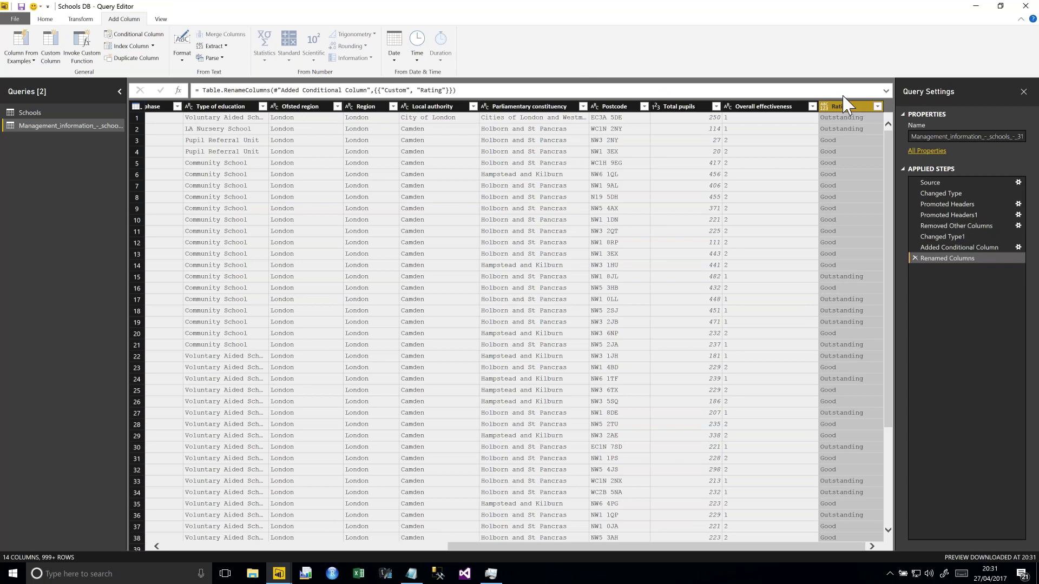
pyautogui.click(161, 19)
pyautogui.click(230, 46)
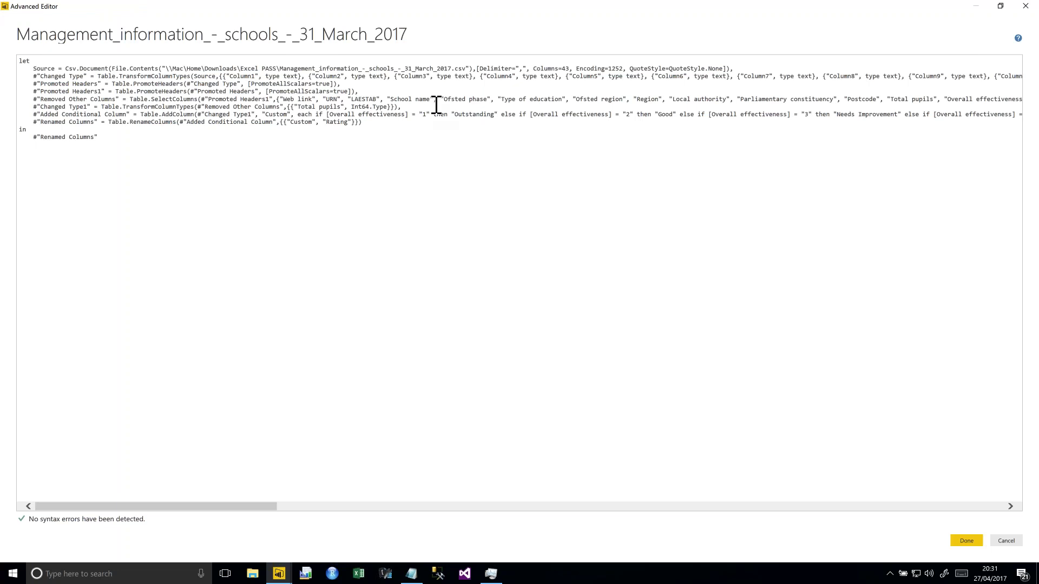
pyautogui.moveTo(25, 113); pyautogui.dragTo(918, 115)
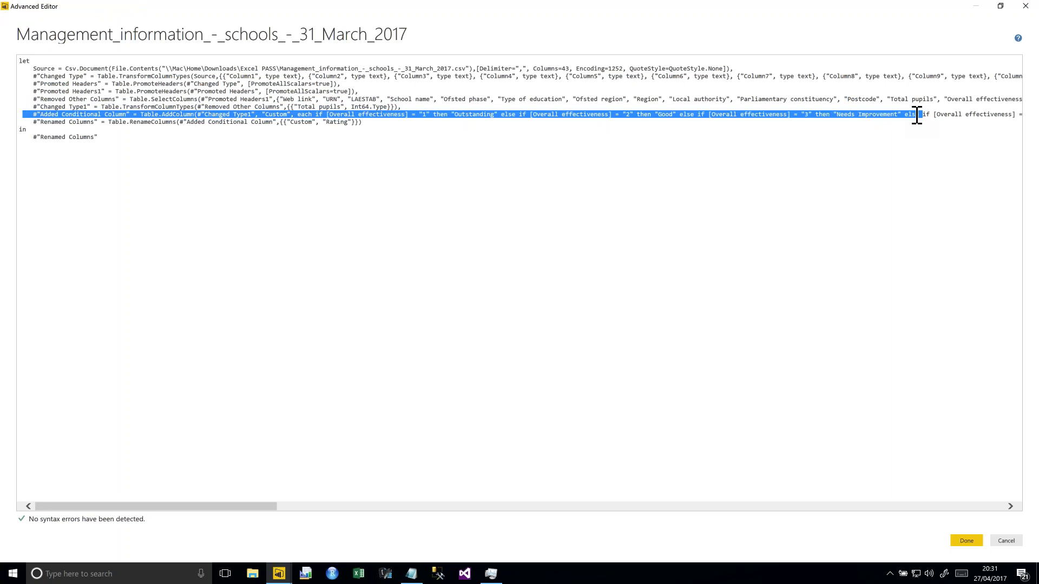
pyautogui.click(377, 114)
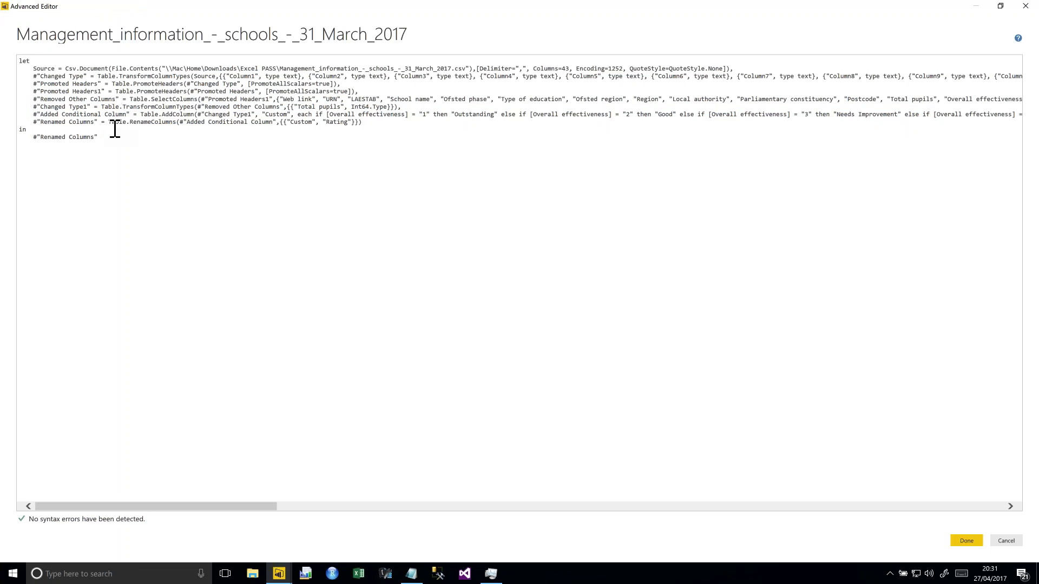
pyautogui.click(1006, 540)
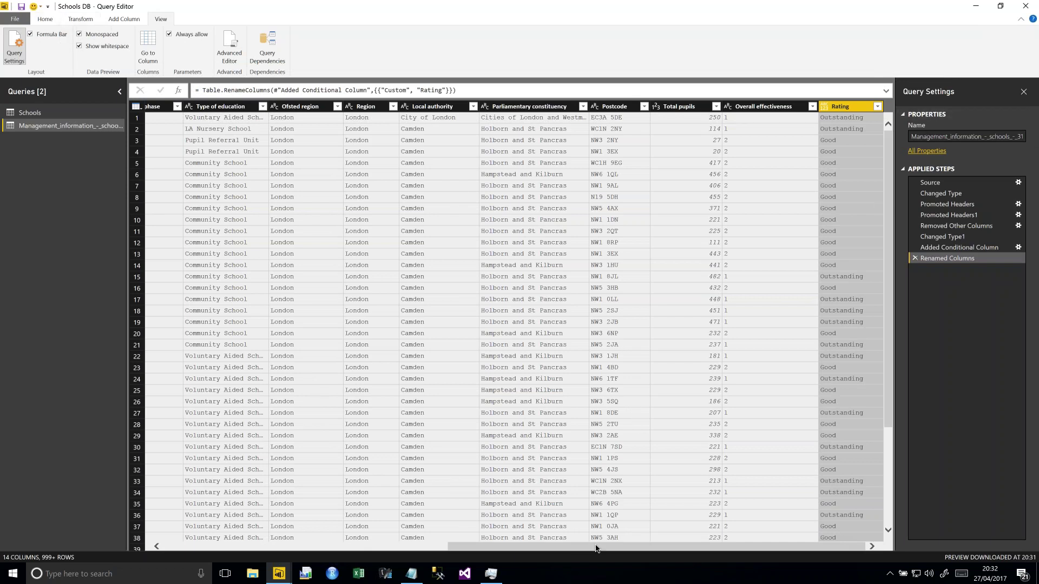
# Look over the Schools and management information queries in the Query Editor.
pyautogui.moveTo(596, 548); pyautogui.dragTo(149, 541)
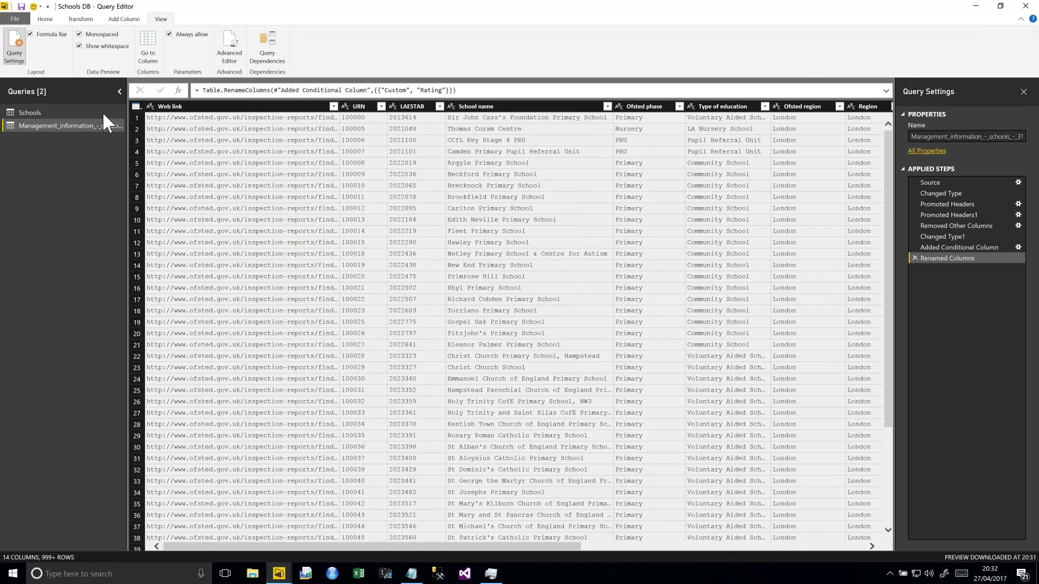
pyautogui.click(16, 22)
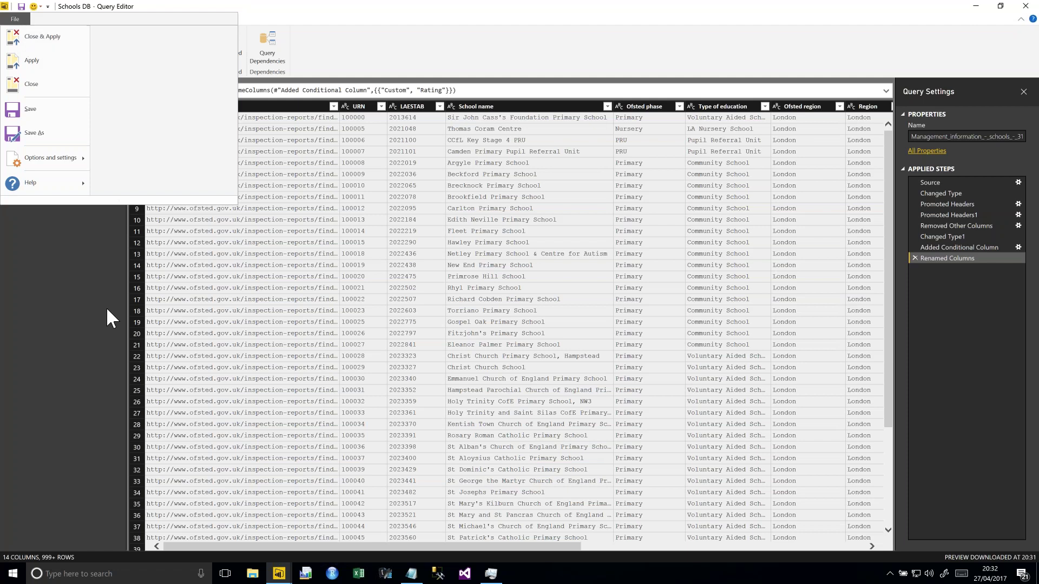
pyautogui.click(80, 301)
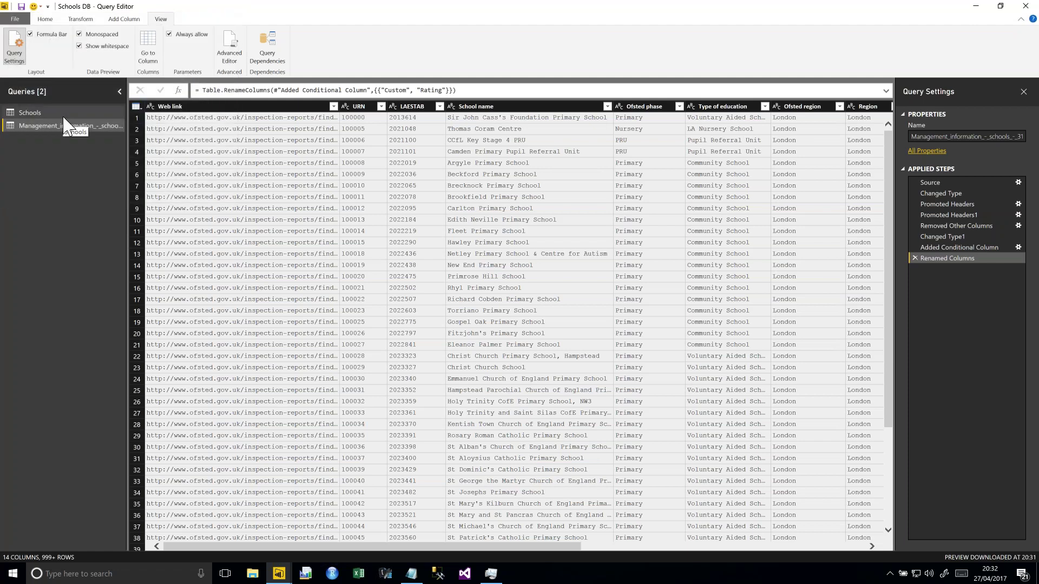
pyautogui.click(64, 115)
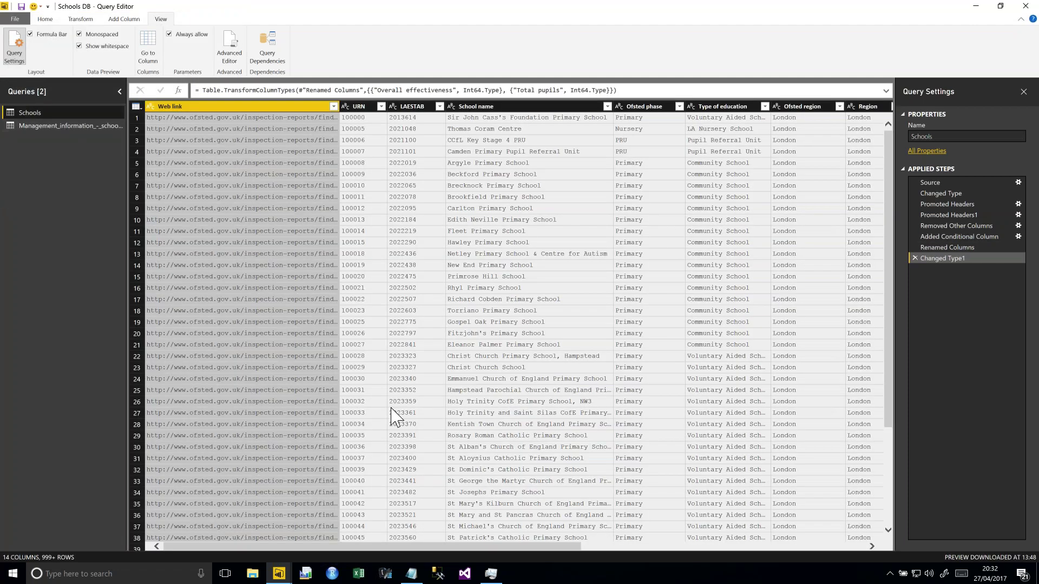
pyautogui.moveTo(622, 548); pyautogui.dragTo(108, 258)
pyautogui.click(33, 125)
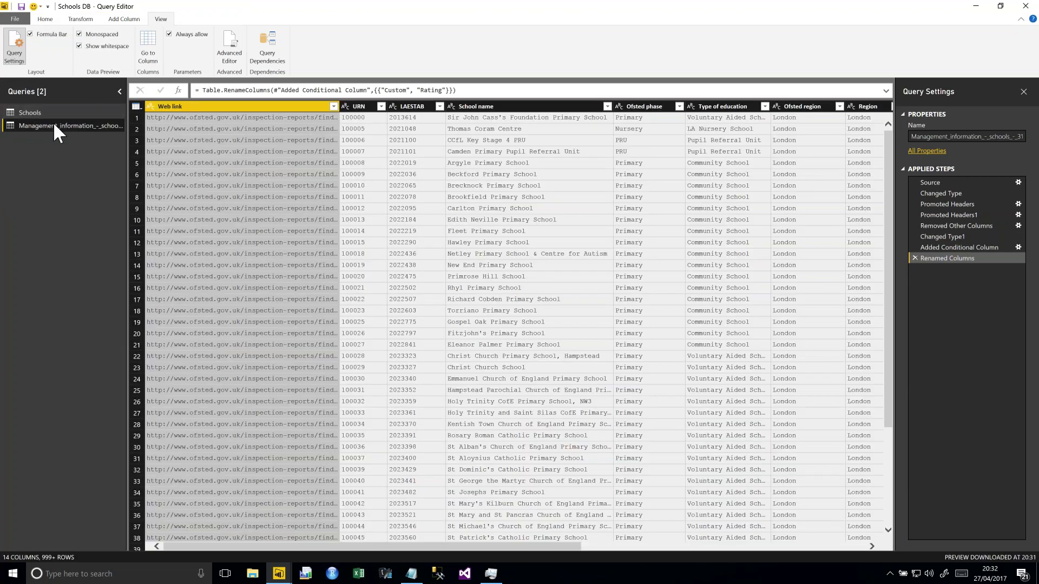
# Delete the Management_information query from the Queries pane.
pyautogui.rightClick(58, 137)
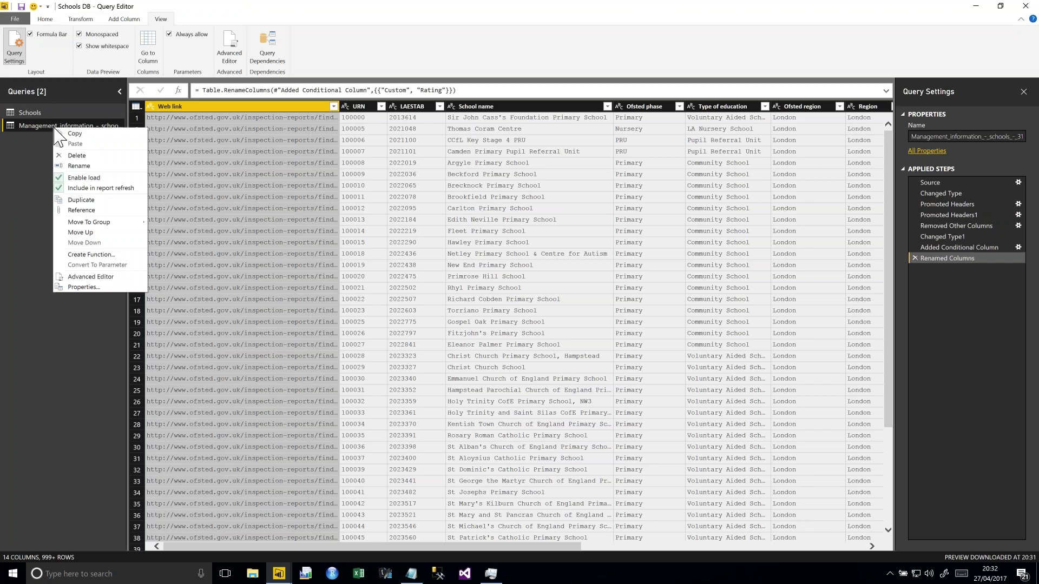
pyautogui.click(85, 156)
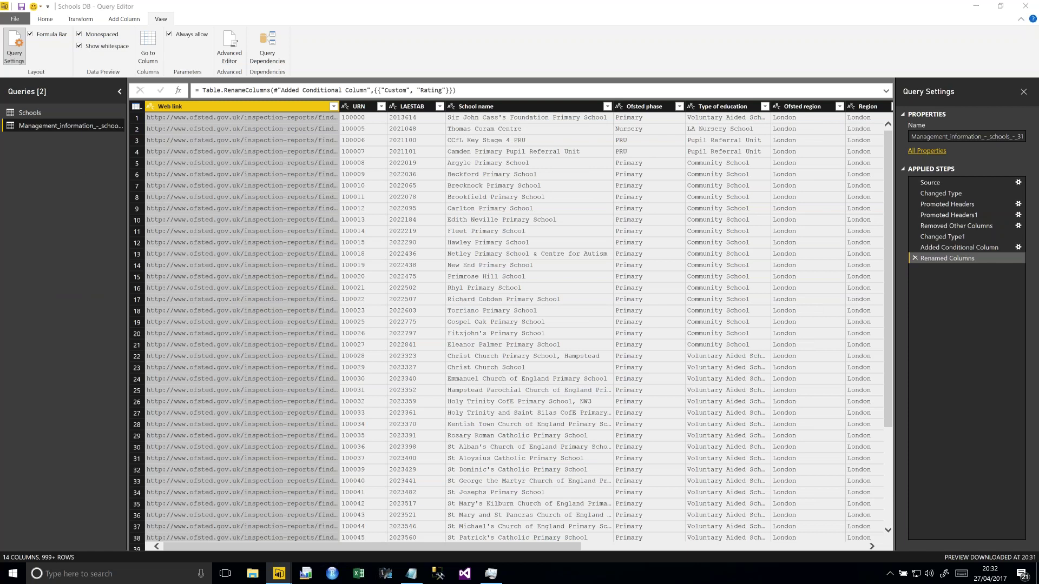
pyautogui.click(569, 309)
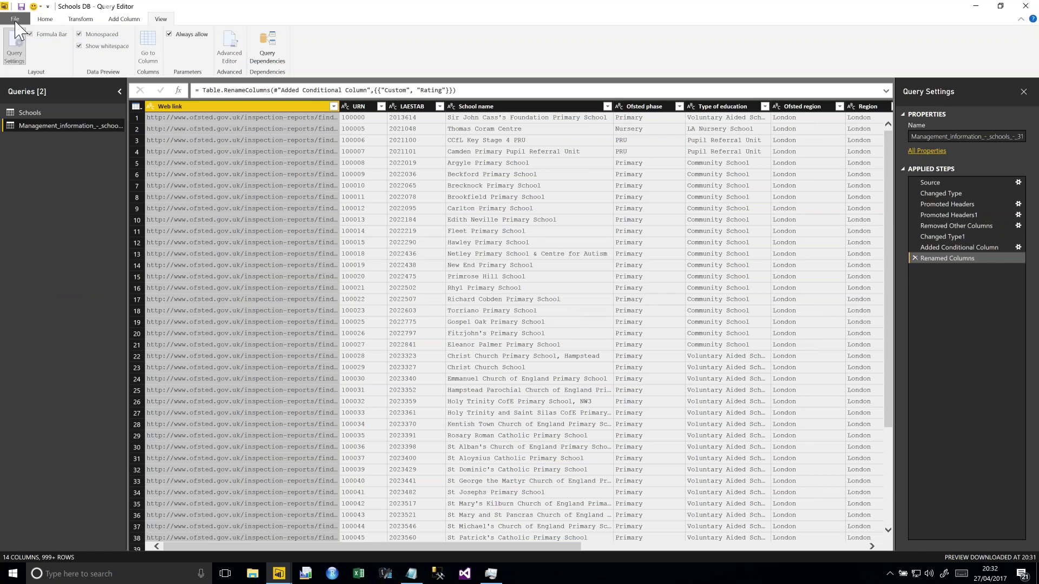
pyautogui.click(21, 21)
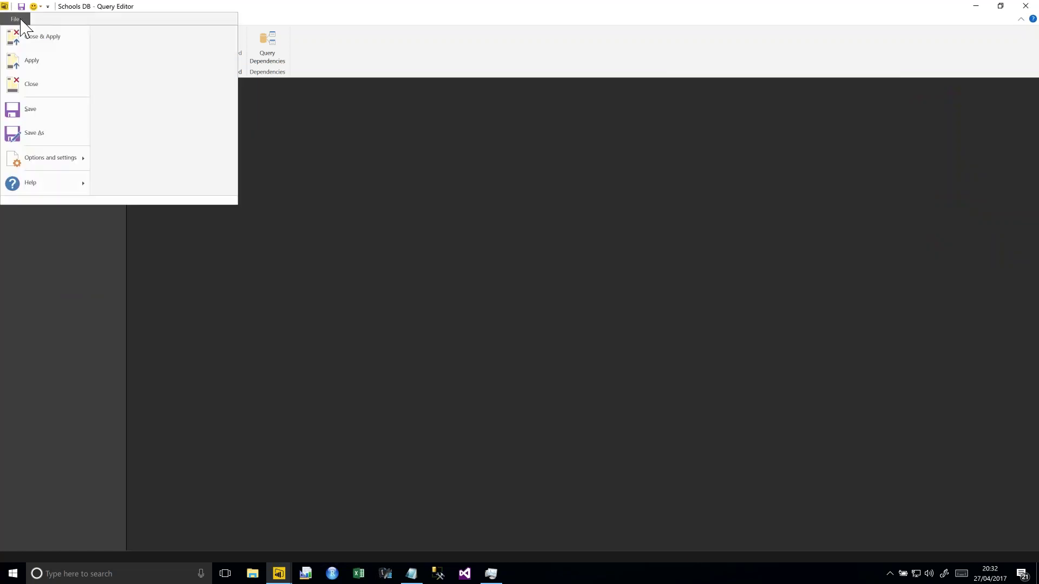
pyautogui.press('Escape')
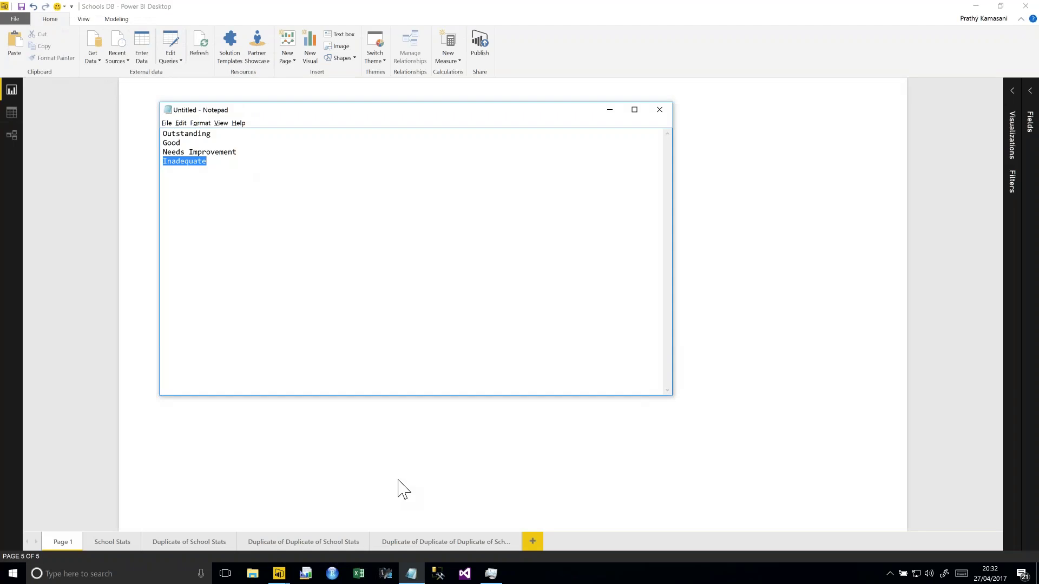
# Close the Query Editor and select the URN column in the Schools table's data view.
pyautogui.click(687, 411)
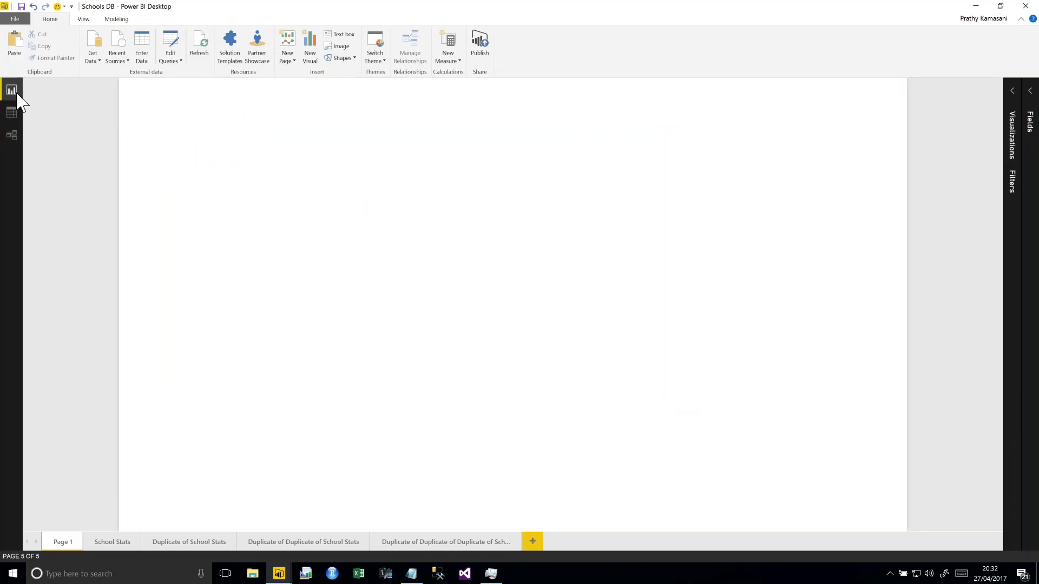
pyautogui.click(10, 130)
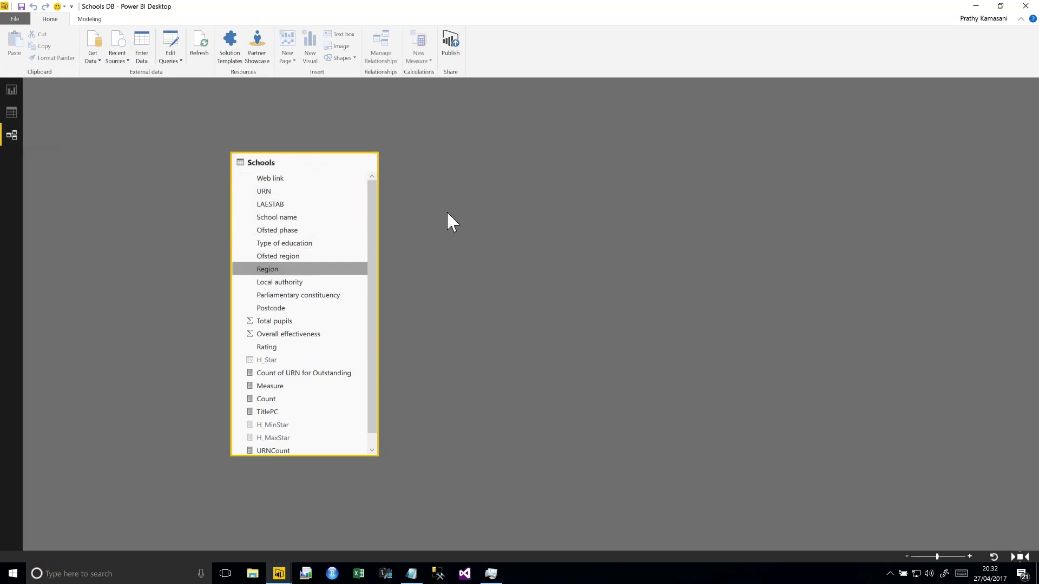
pyautogui.click(12, 114)
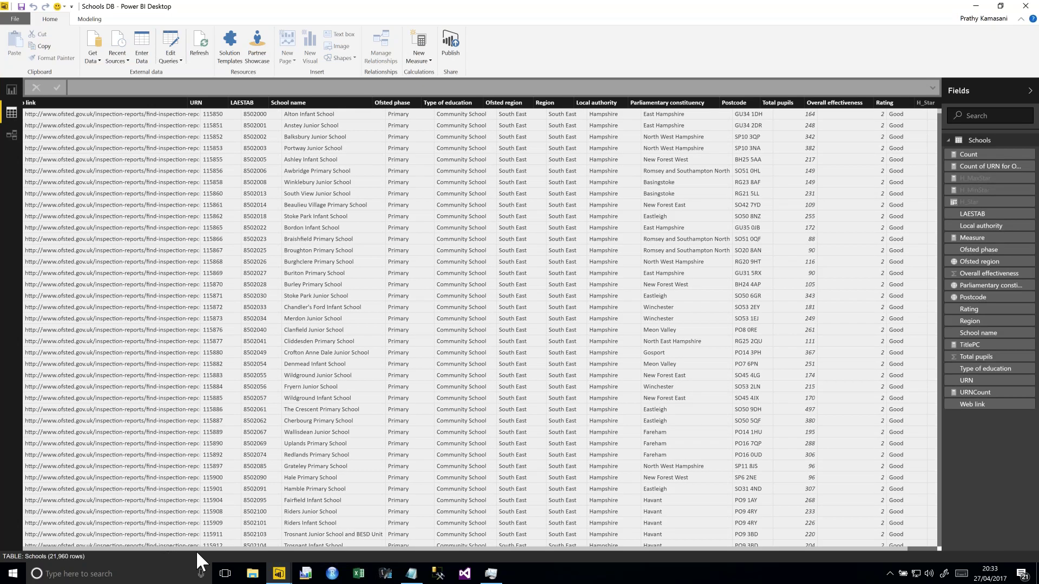
pyautogui.click(198, 104)
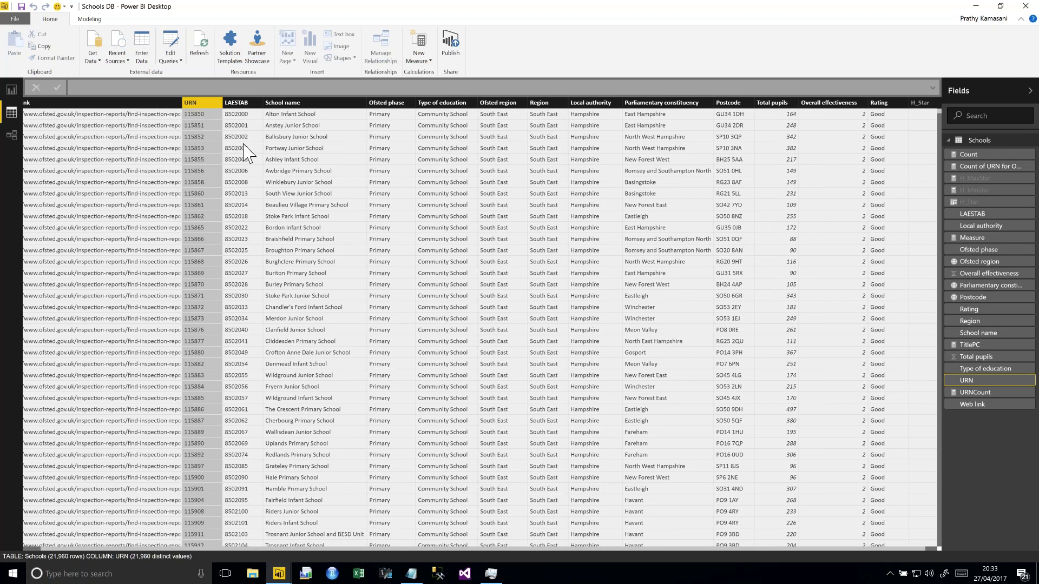
# Create a URN_Count measure in the Schools table with the formula count([URN]).
pyautogui.rightClick(1000, 336)
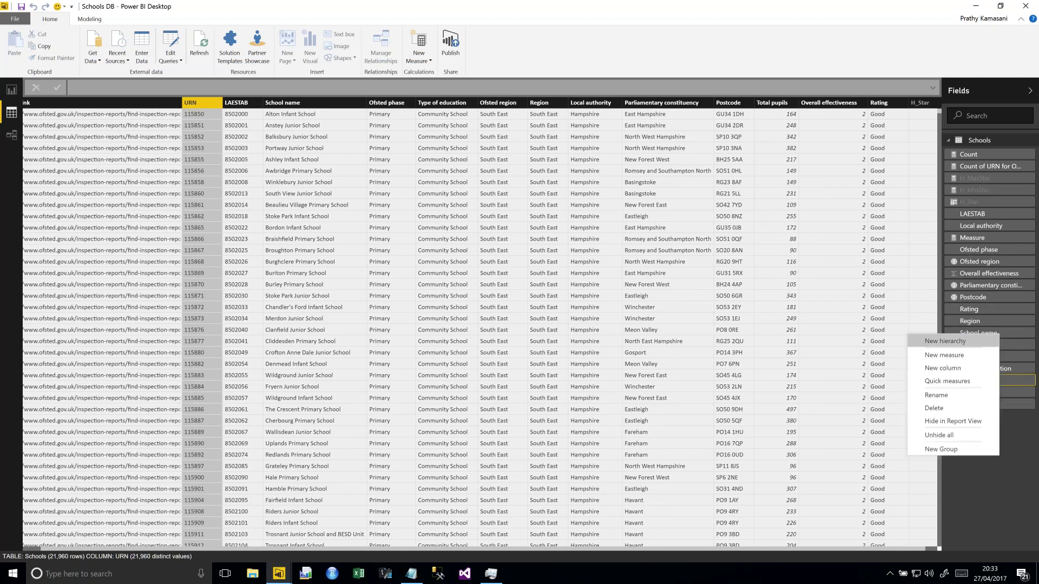
pyautogui.click(948, 356)
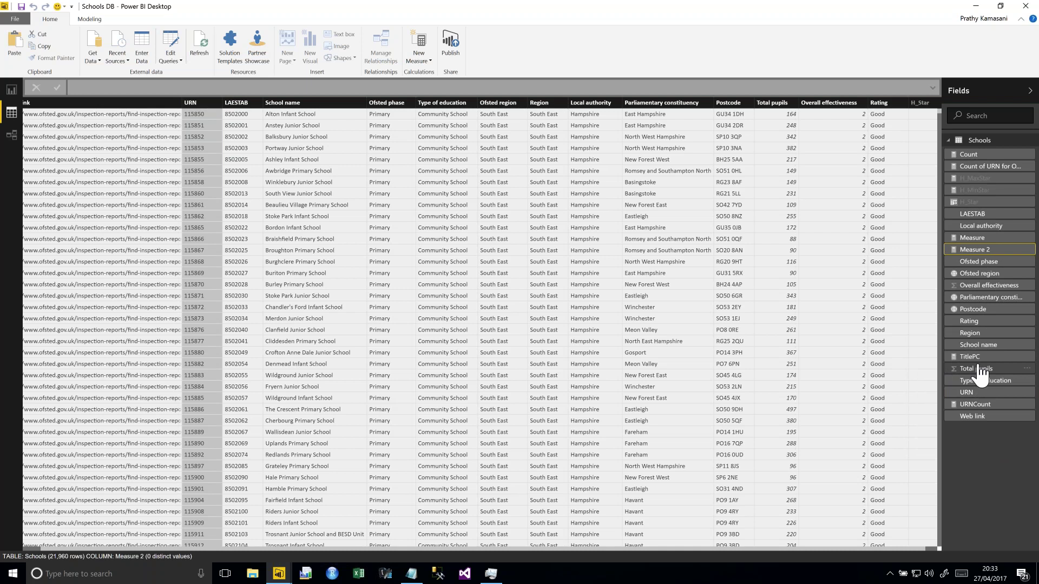
pyautogui.write('UR')
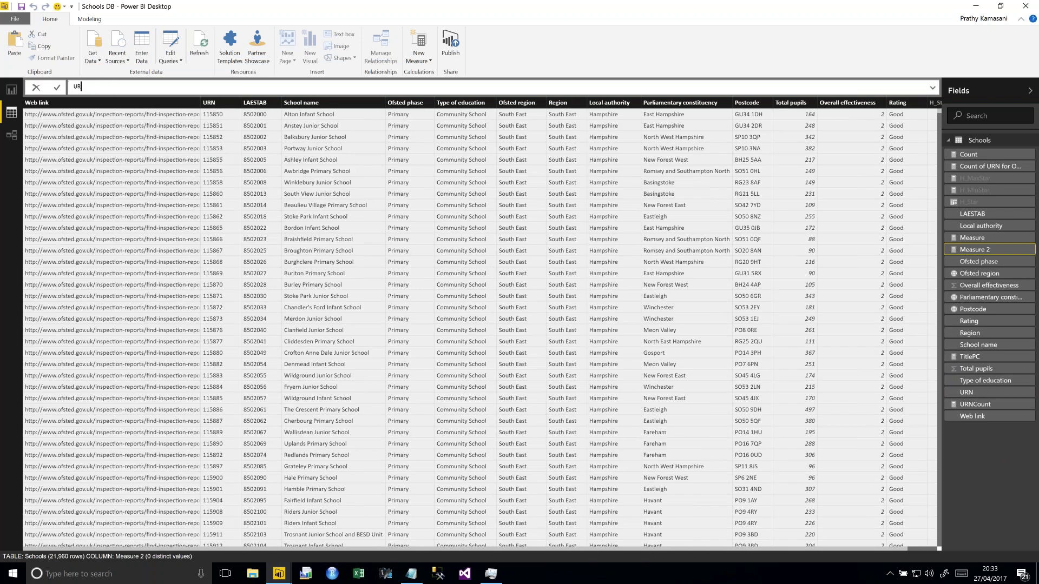
pyautogui.write('NCount')
pyautogui.press('BackSpace')
pyautogui.press('BackSpace')
pyautogui.press('BackSpace')
pyautogui.press('BackSpace')
pyautogui.write('_Count=count')
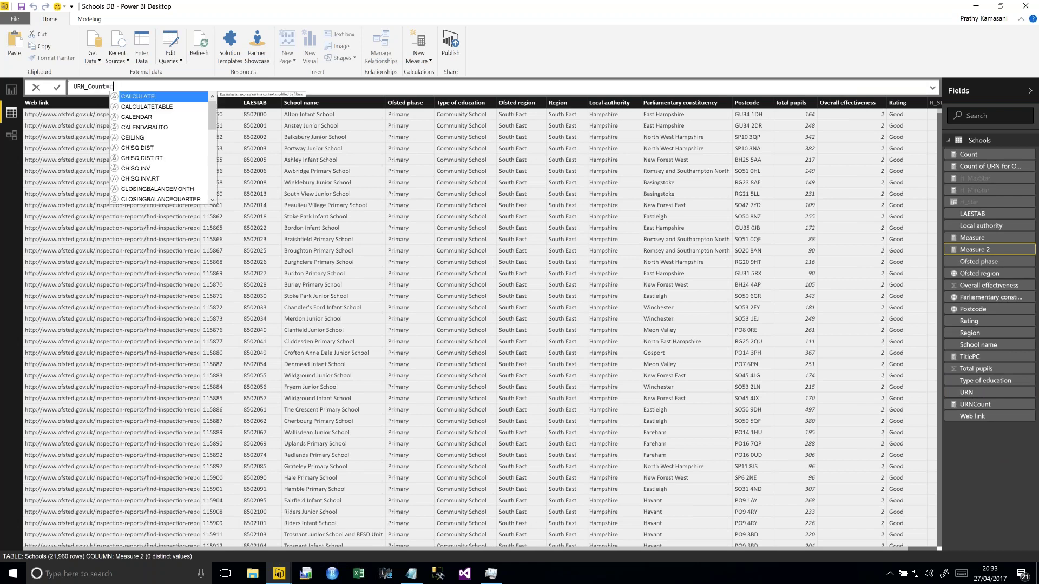
pyautogui.write('[')
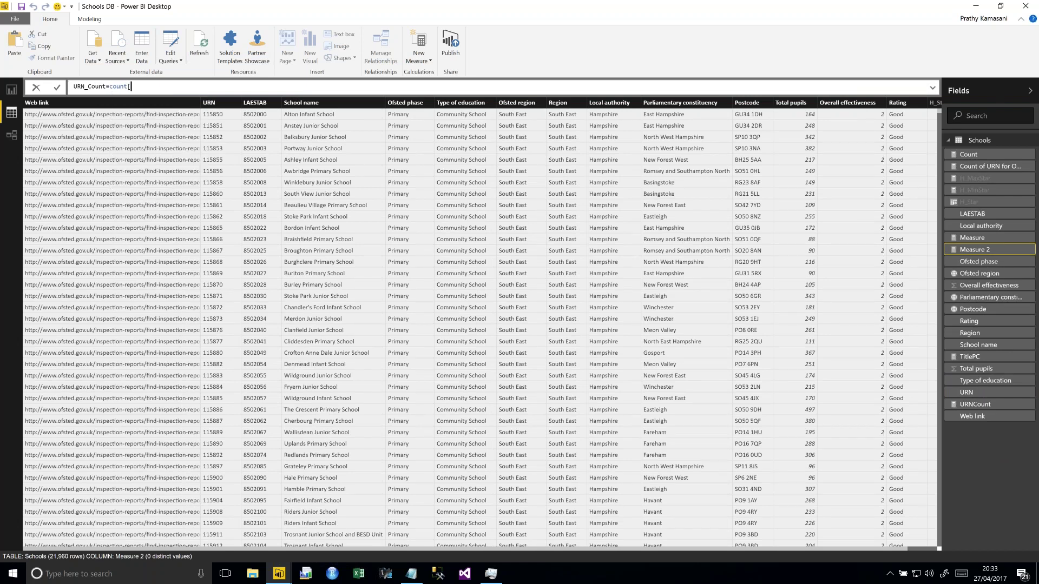
pyautogui.press('BackSpace')
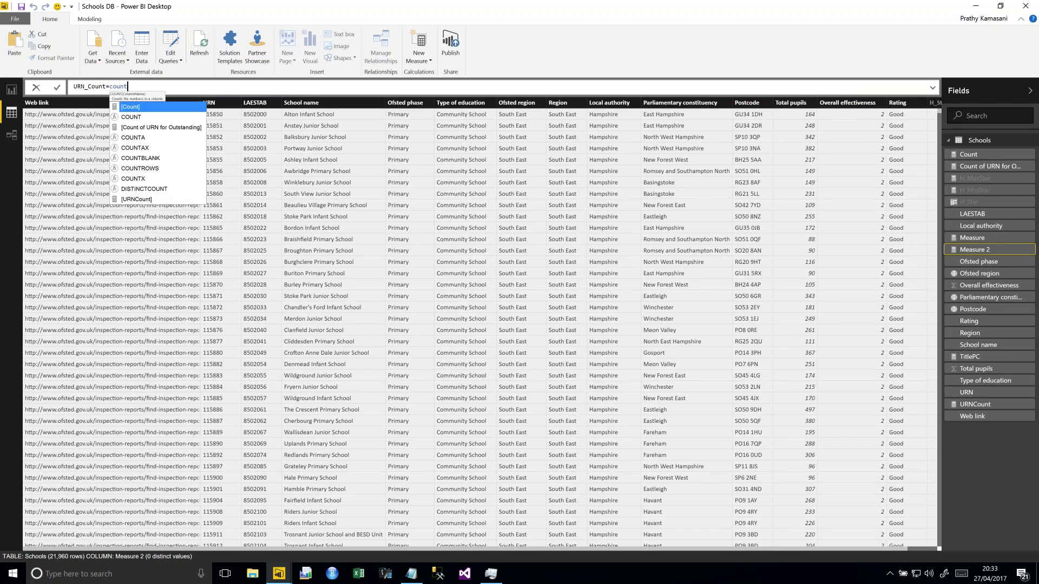
pyautogui.write('([')
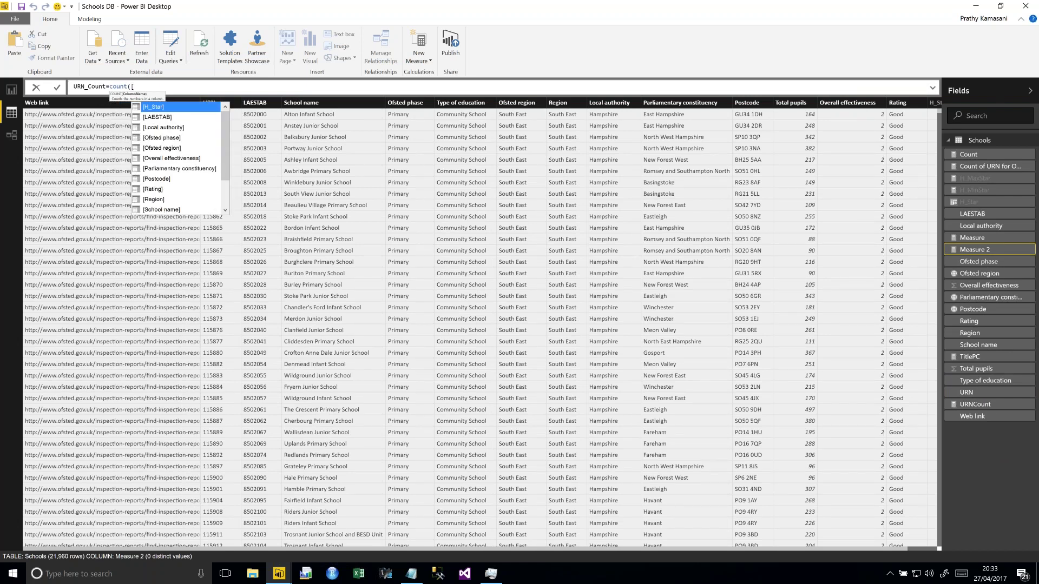
pyautogui.write('URN]')
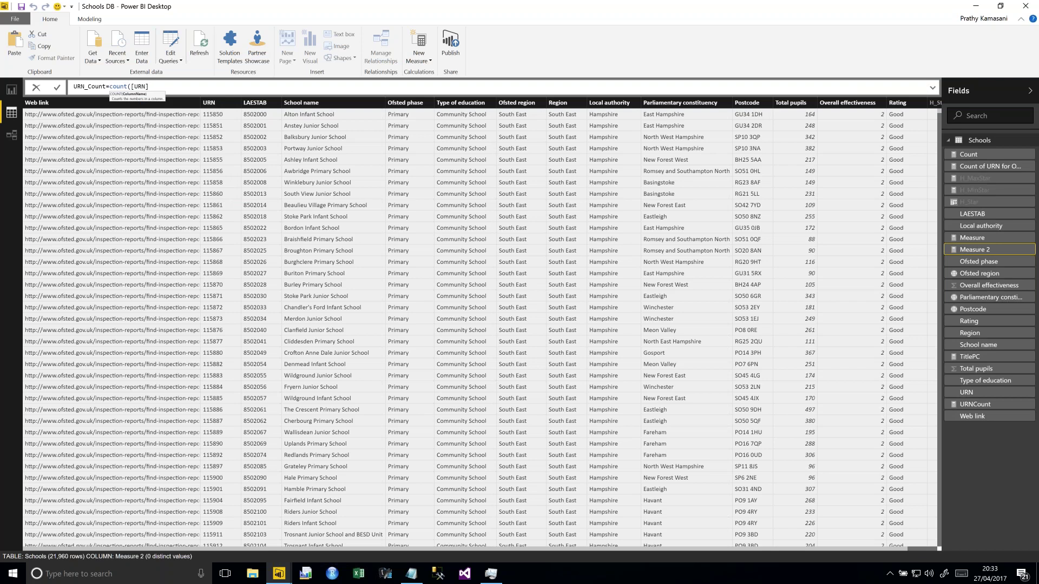
pyautogui.write(')')
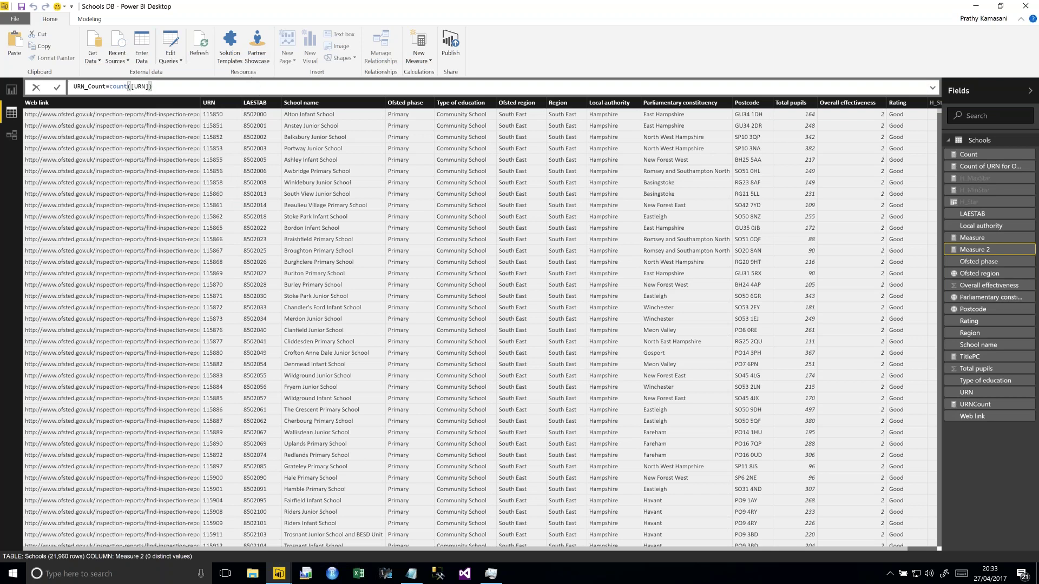
pyautogui.press('Return')
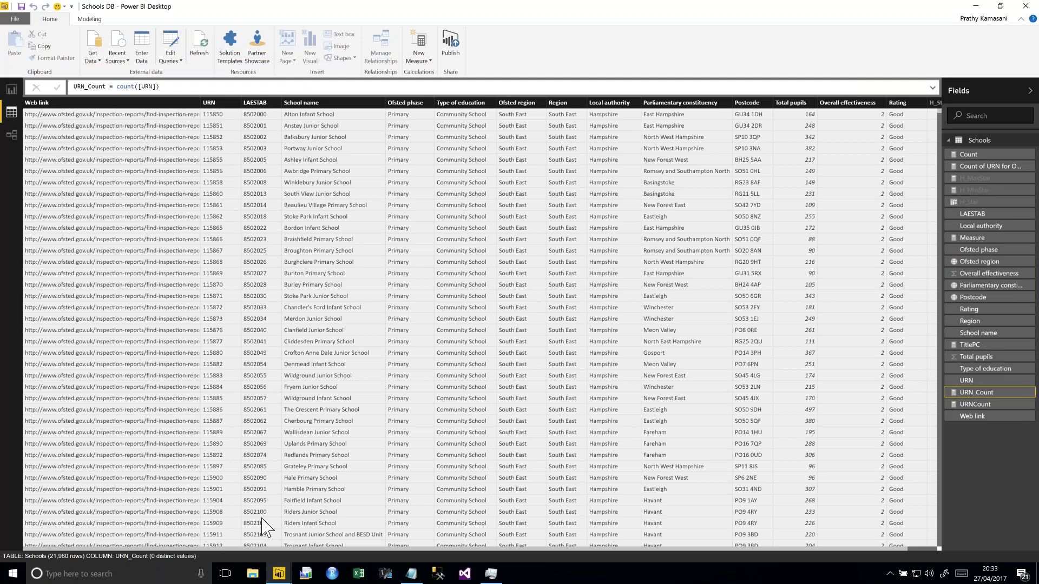
pyautogui.hscroll(2, 216, 546)
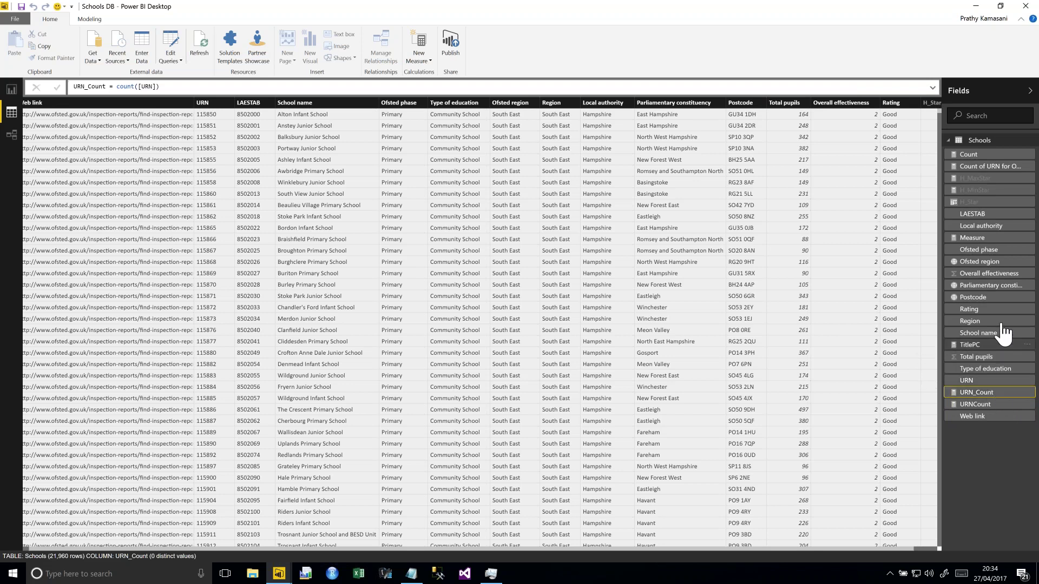
pyautogui.rightClick(993, 381)
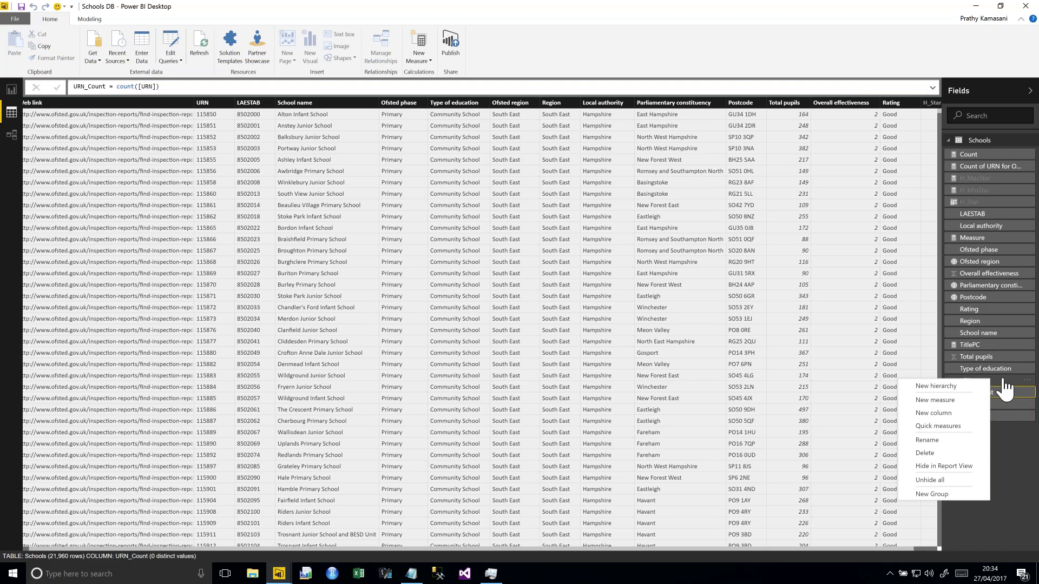
# Start a quick measure using the Average per category calculation.
pyautogui.click(941, 426)
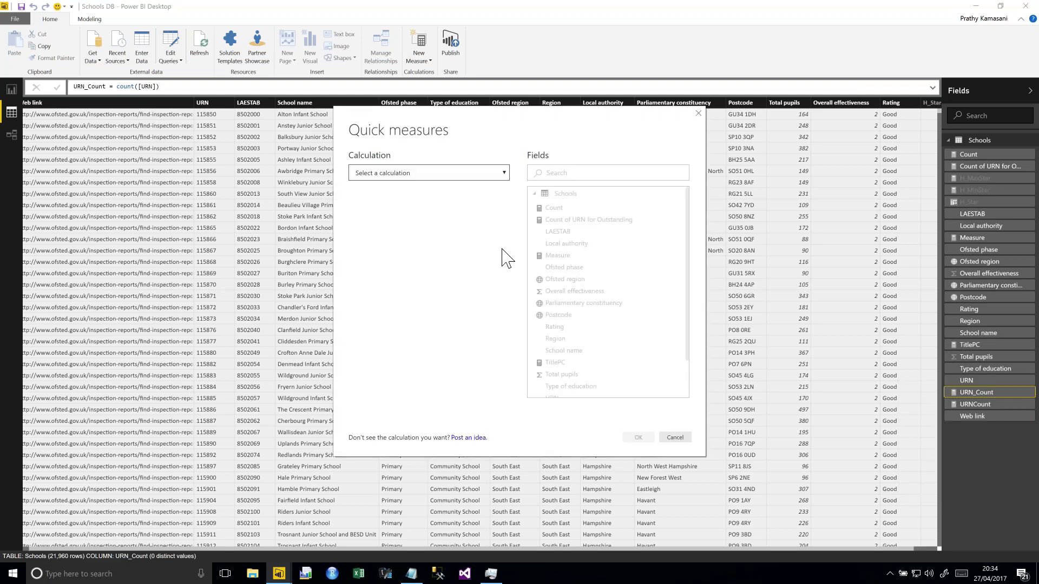
pyautogui.click(476, 174)
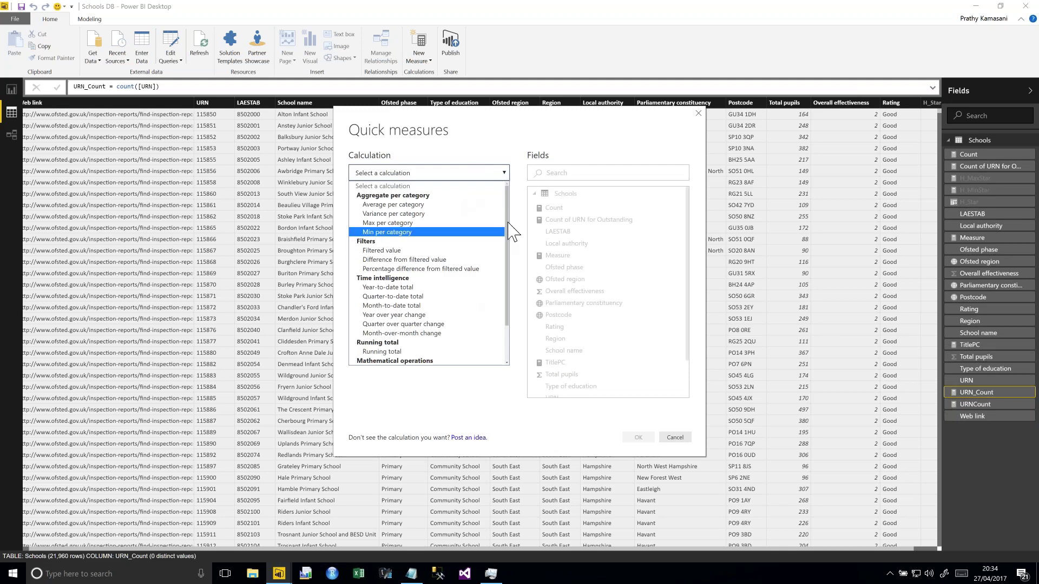
pyautogui.scroll(-2, 512, 270)
pyautogui.scroll(2, 510, 270)
pyautogui.scroll(-2, 509, 274)
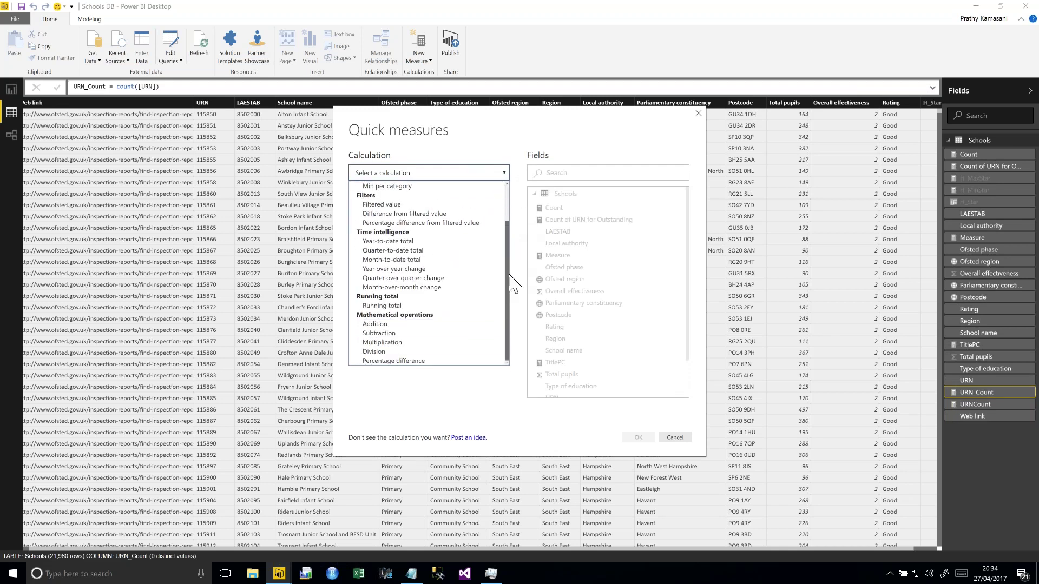
pyautogui.scroll(2, 515, 238)
pyautogui.scroll(-2, 518, 217)
pyautogui.scroll(-1, 519, 250)
pyautogui.scroll(1, 510, 241)
pyautogui.scroll(2, 511, 238)
pyautogui.scroll(-2, 514, 227)
pyautogui.scroll(2, 517, 236)
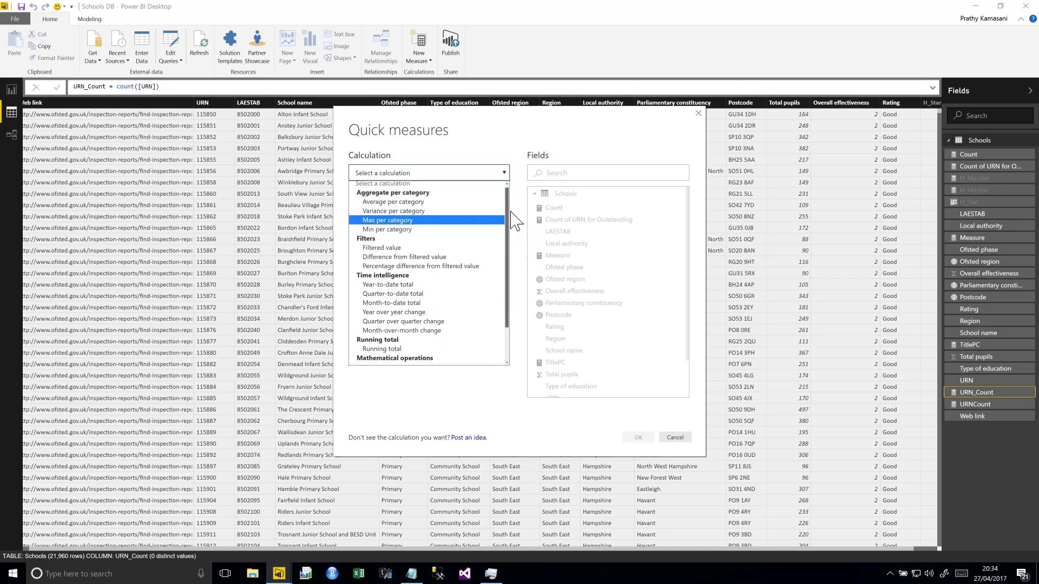
pyautogui.click(427, 206)
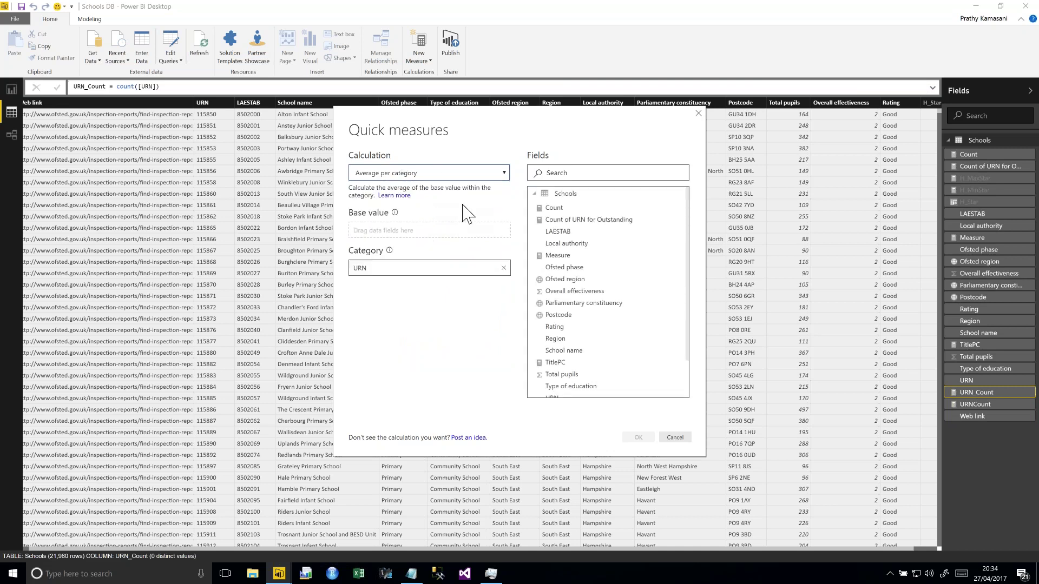
# Set base value URNCount and category Local authority, creating the averaging measure.
pyautogui.scroll(-2, 593, 374)
pyautogui.moveTo(633, 377); pyautogui.dragTo(436, 228)
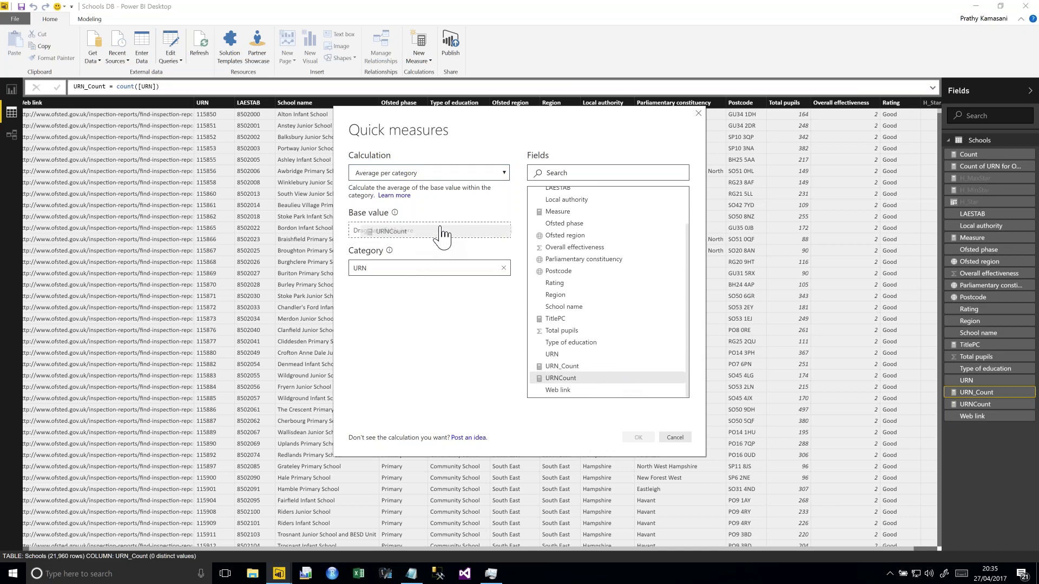
pyautogui.click(504, 268)
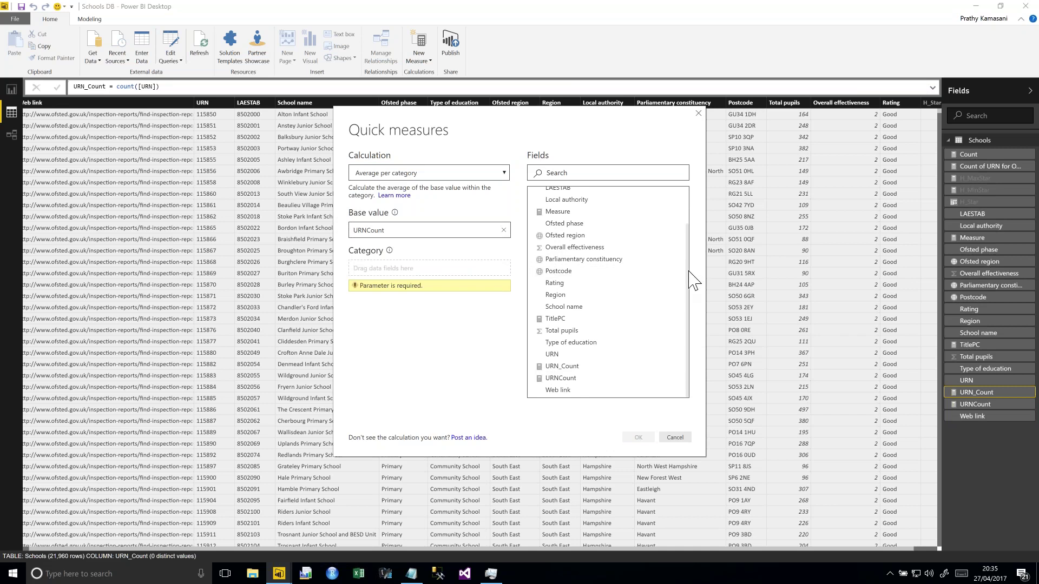
pyautogui.scroll(3, 686, 260)
pyautogui.moveTo(582, 254); pyautogui.dragTo(414, 273)
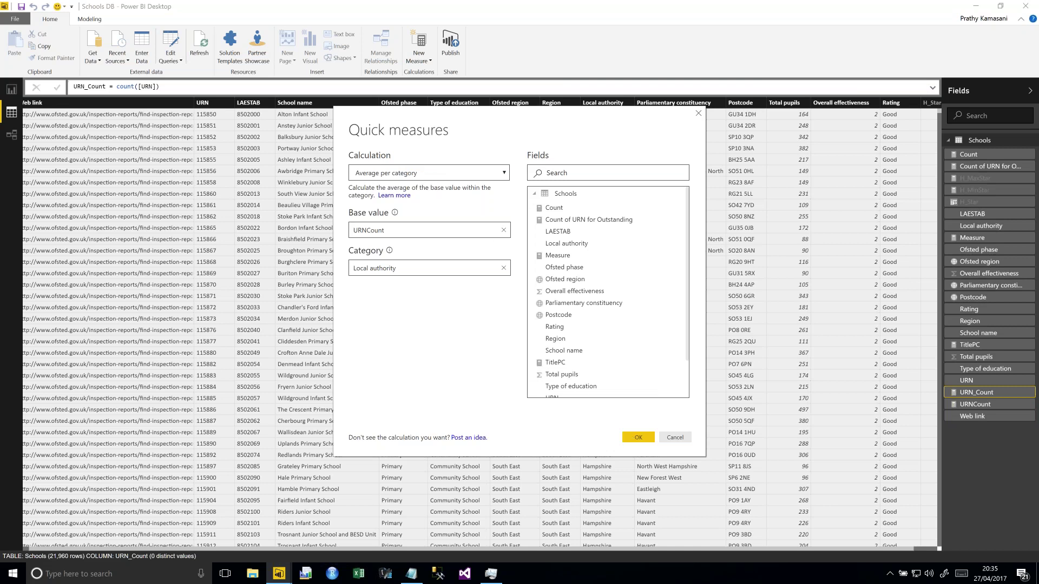
pyautogui.click(638, 438)
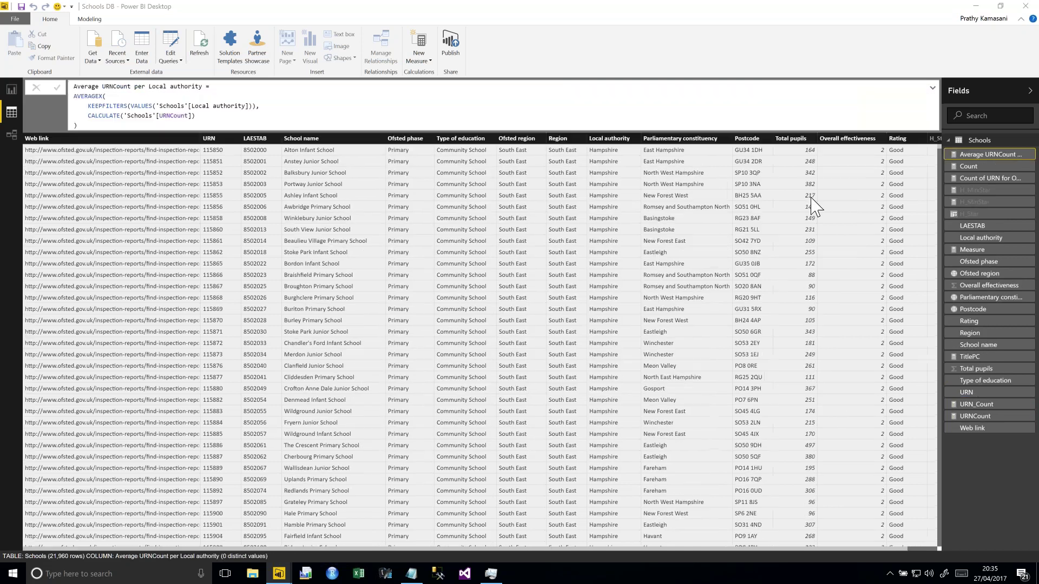
# Select the generated AVERAGEX formula in the formula bar to review it.
pyautogui.moveTo(74, 124); pyautogui.dragTo(80, 68)
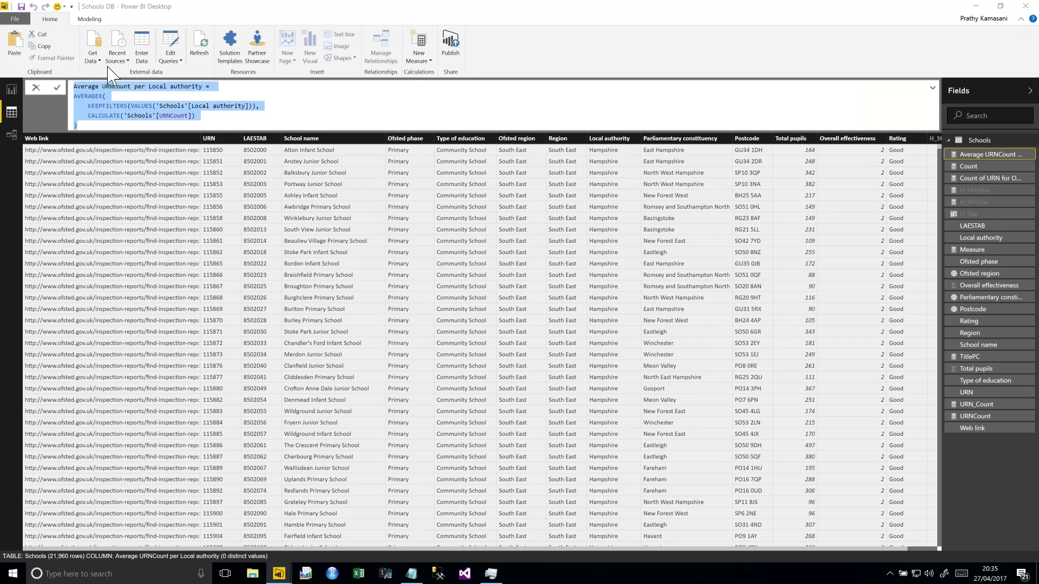
pyautogui.click(118, 114)
pyautogui.moveTo(76, 125); pyautogui.dragTo(74, 86)
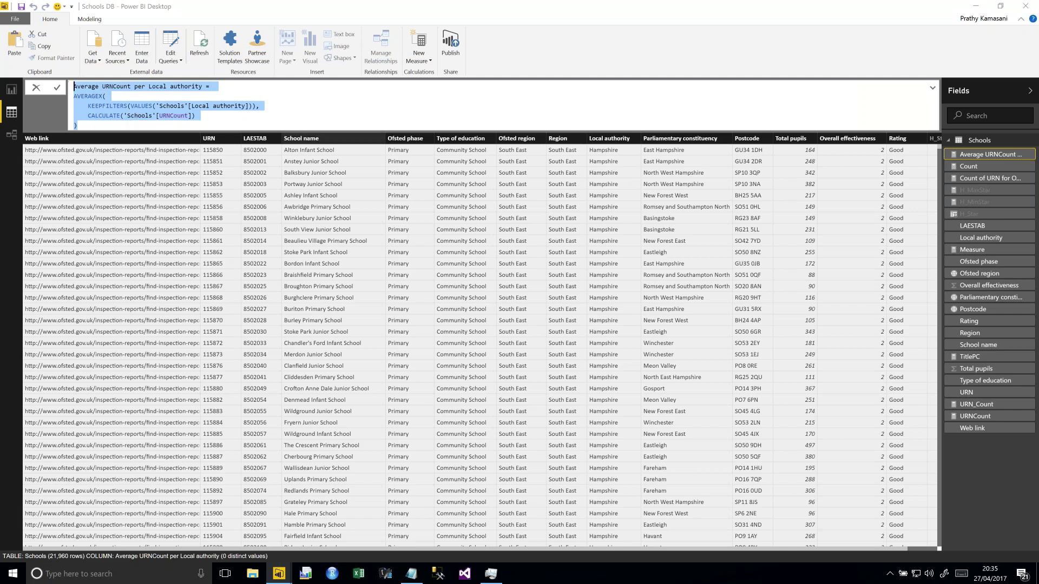
# Delete the Average URNCount per Local authority measure from the Schools fields.
pyautogui.click(1018, 157)
pyautogui.rightClick(1017, 161)
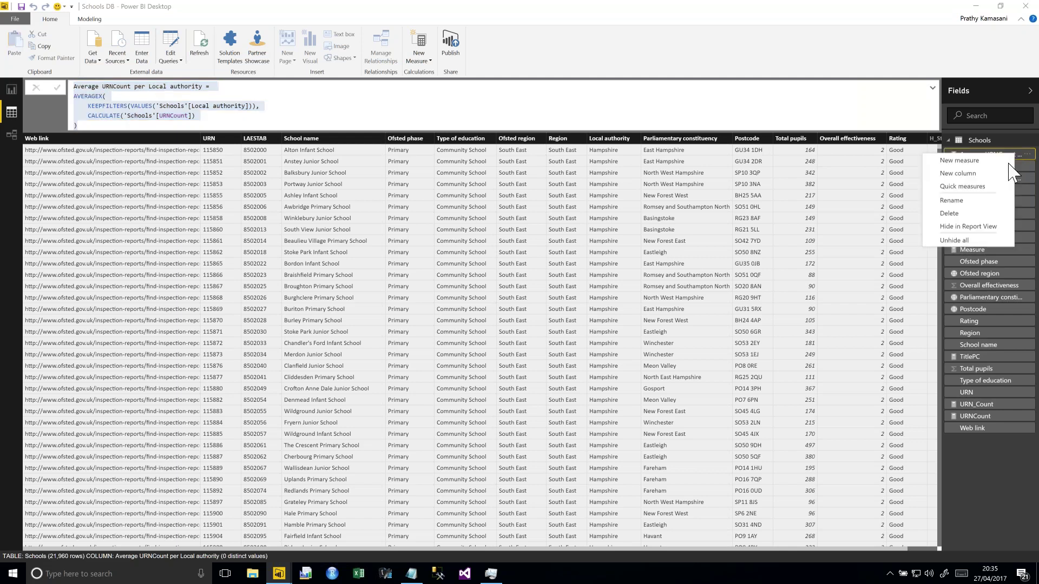
pyautogui.click(969, 214)
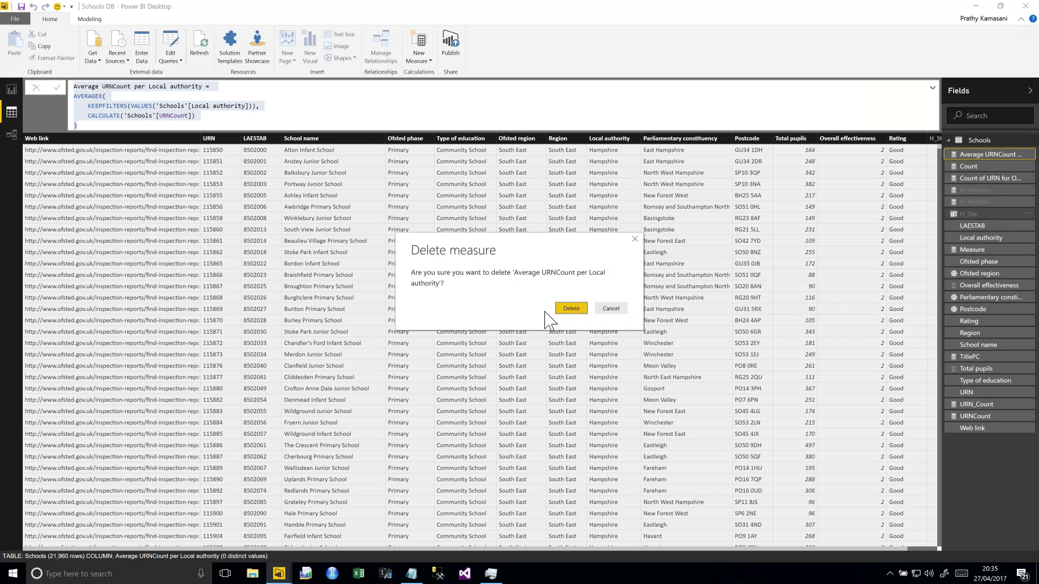
pyautogui.click(570, 309)
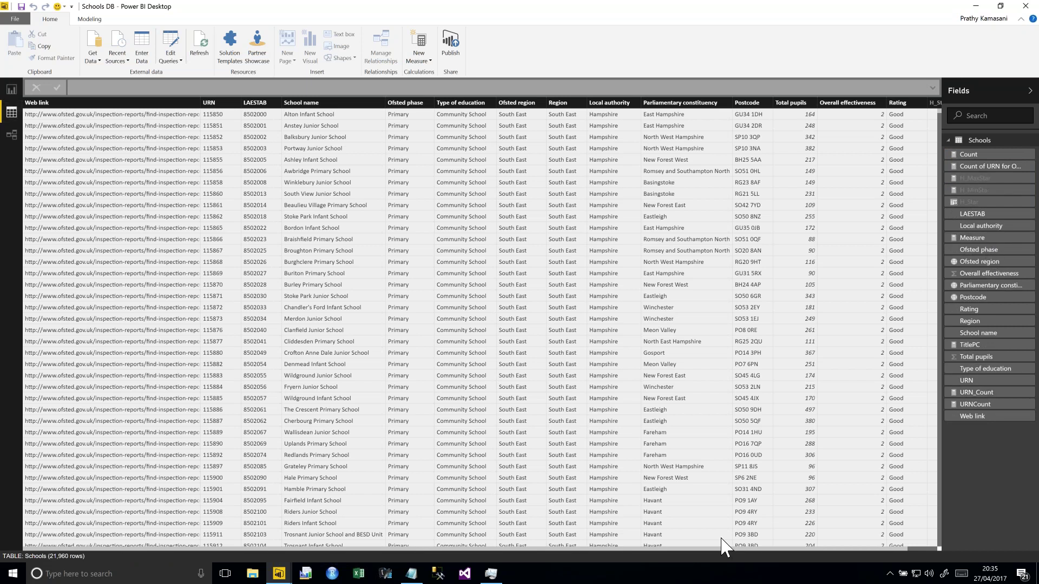
pyautogui.click(1026, 201)
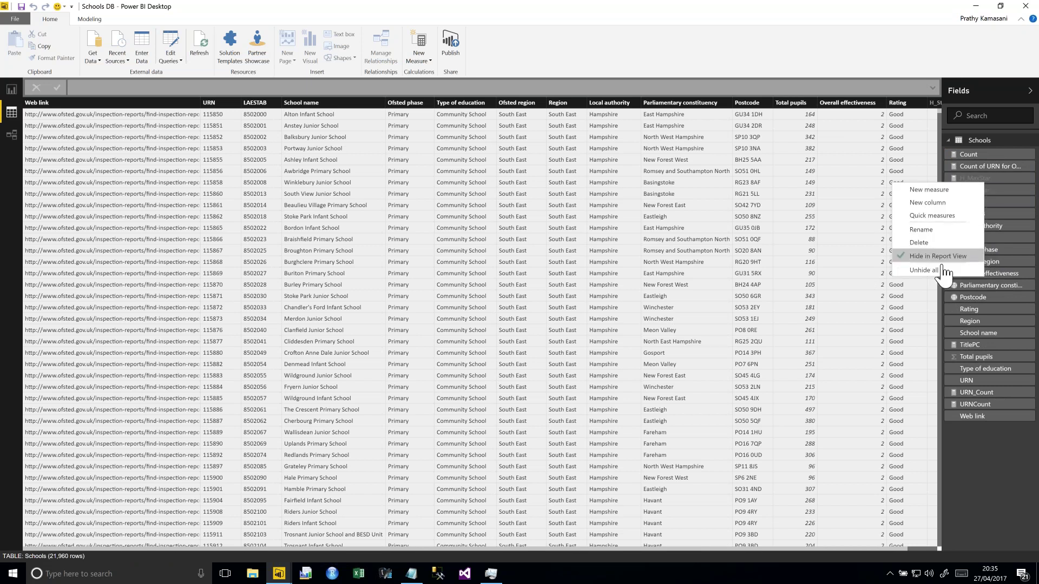
pyautogui.click(642, 359)
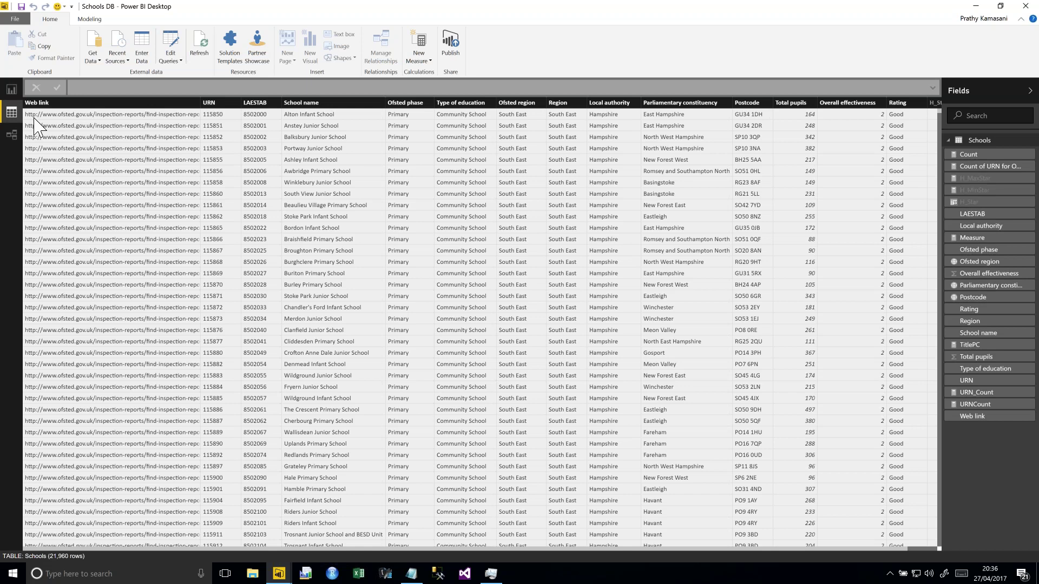
# On the report page, turn off View hidden so H_MaxStar, H_MinStar and H_Star disappear.
pyautogui.click(13, 89)
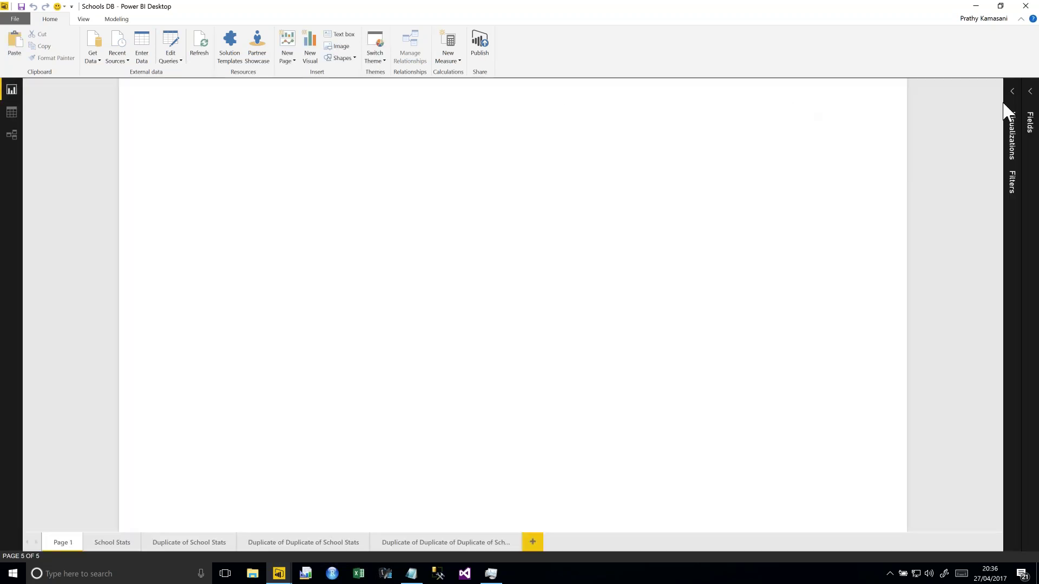
pyautogui.click(1031, 92)
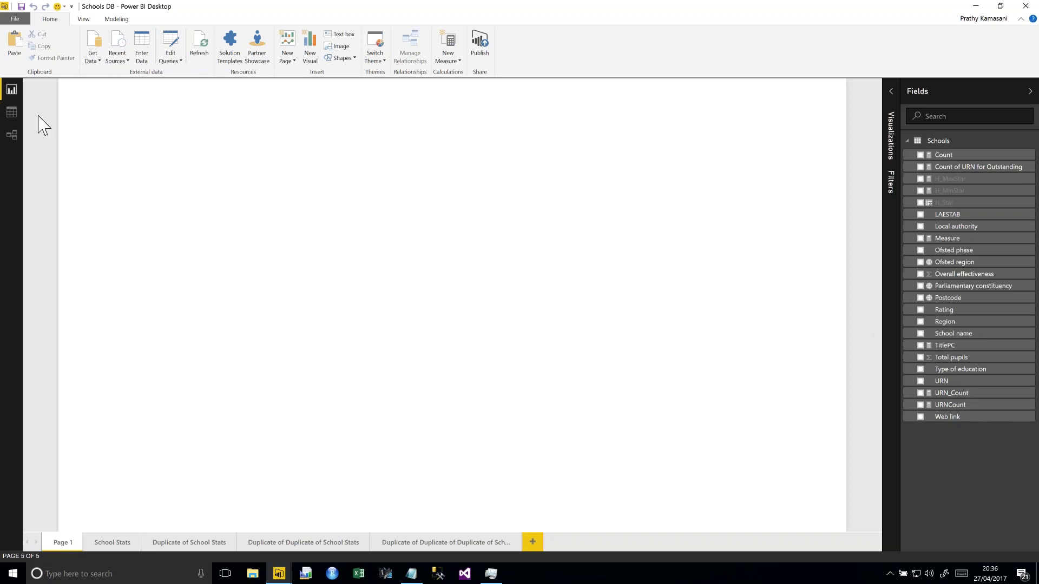
pyautogui.rightClick(1011, 369)
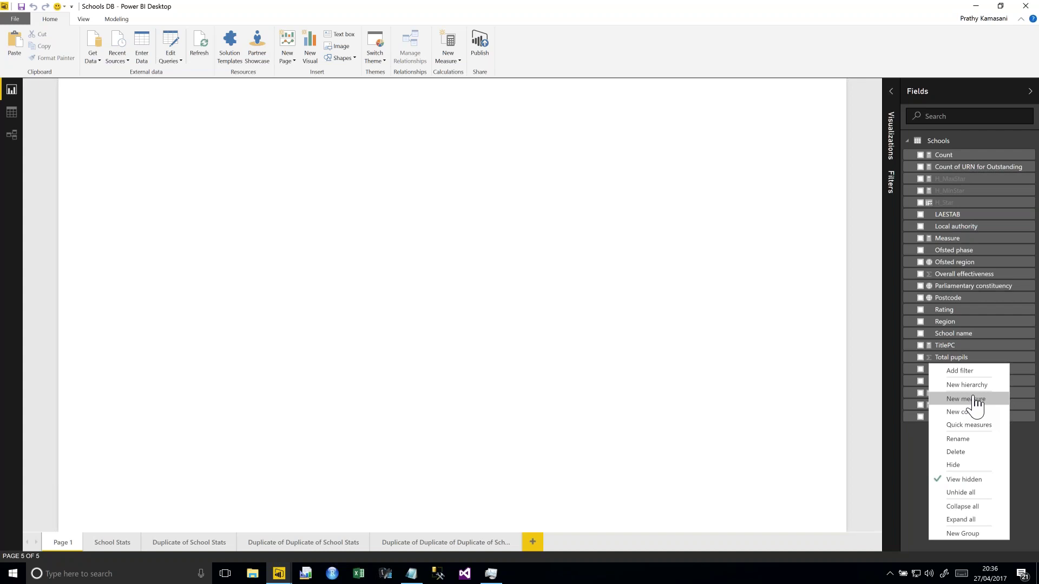
pyautogui.click(966, 479)
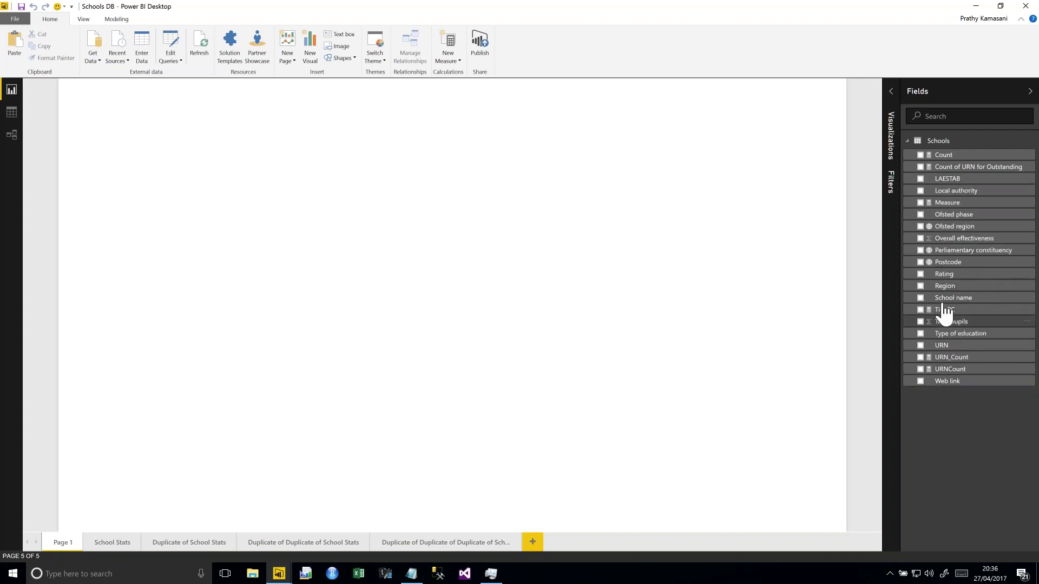
# Add a Local authority table to Page 1.
pyautogui.rightClick(996, 349)
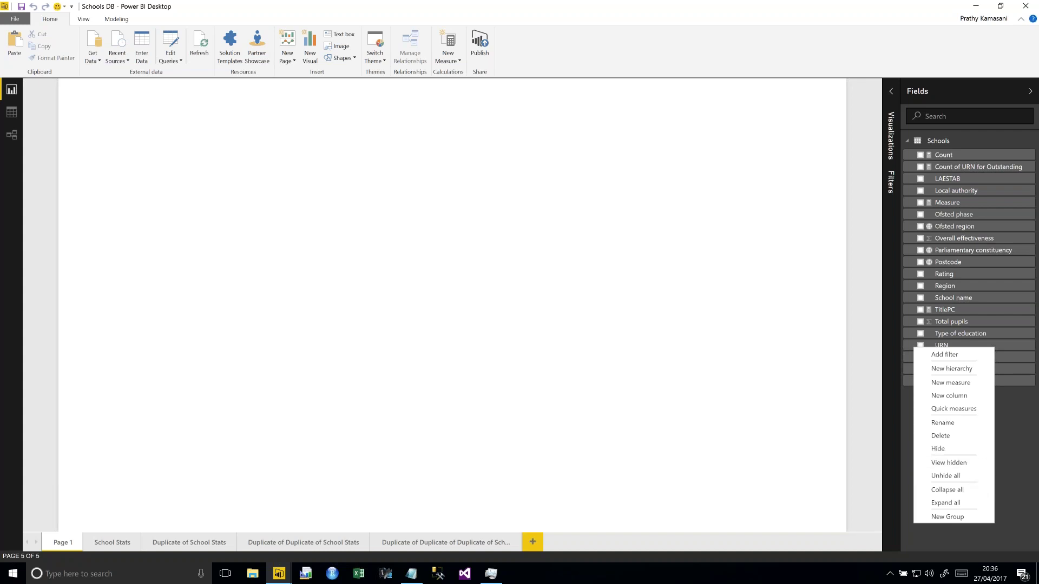
pyautogui.click(1011, 399)
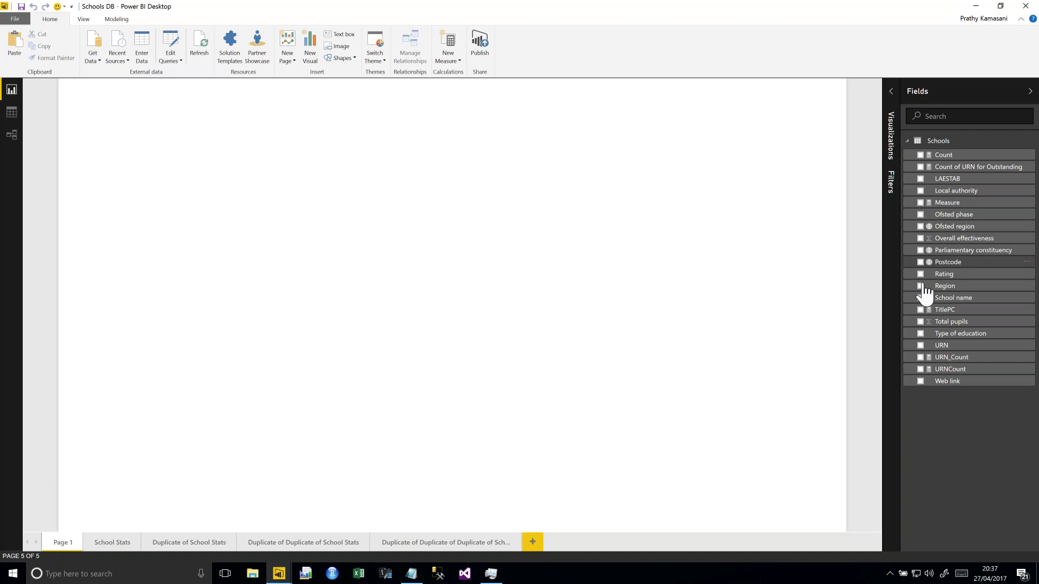
pyautogui.click(921, 191)
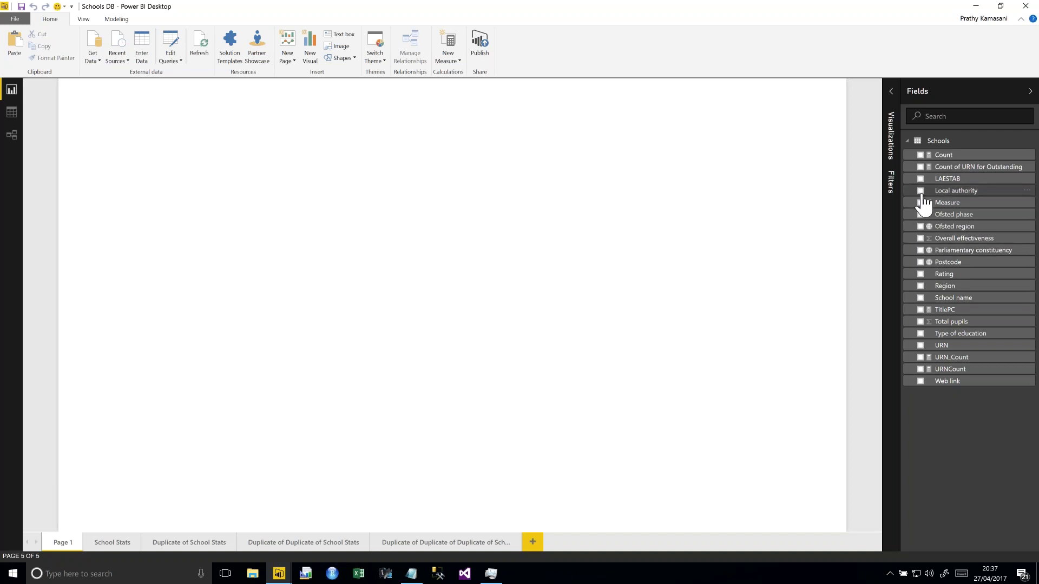
# Replace the Local authority table with a Region slicer at the top left.
pyautogui.moveTo(157, 105); pyautogui.dragTo(151, 187)
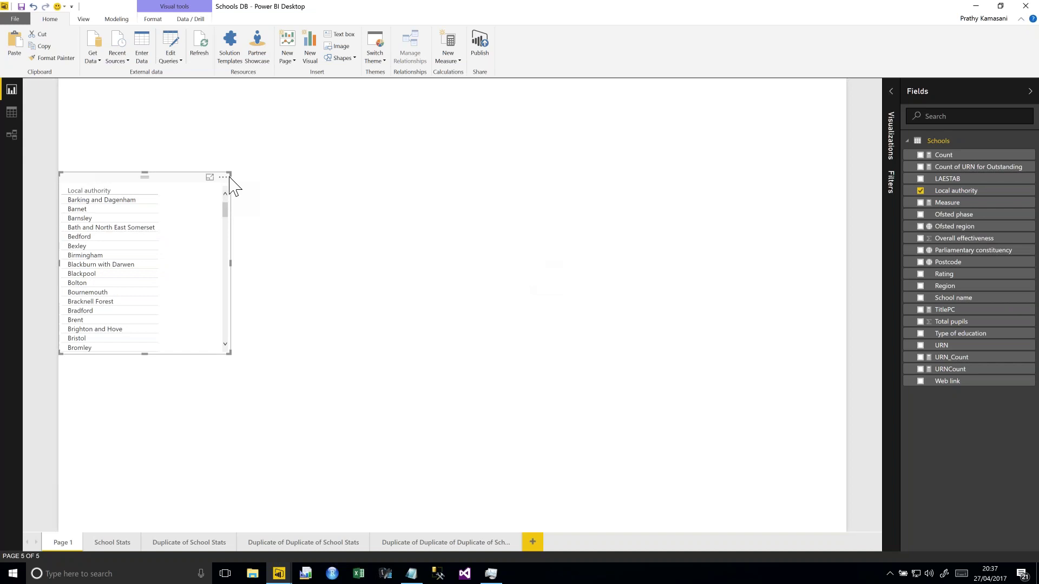
pyautogui.click(224, 177)
pyautogui.click(245, 206)
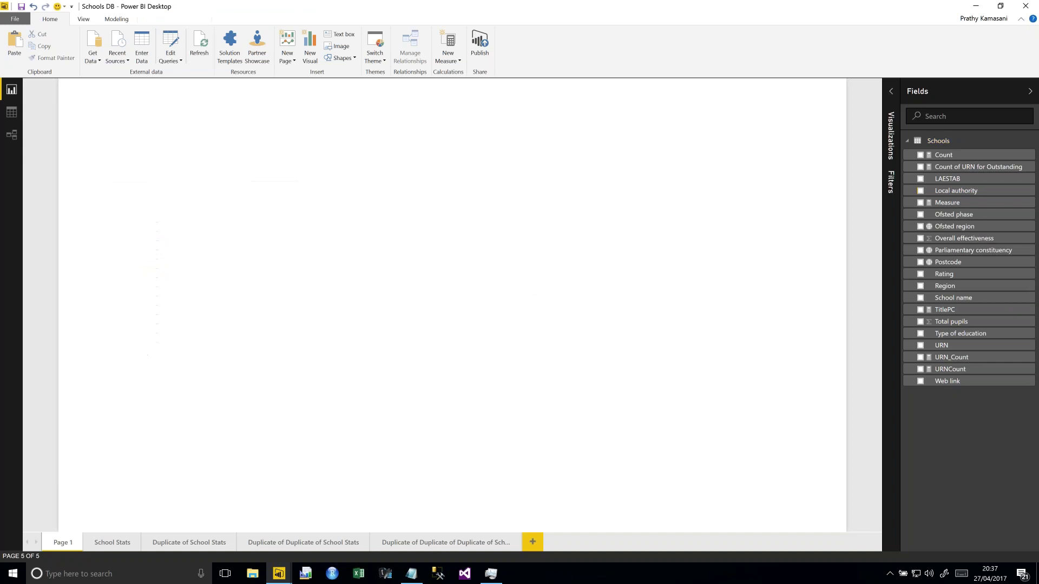
pyautogui.click(921, 287)
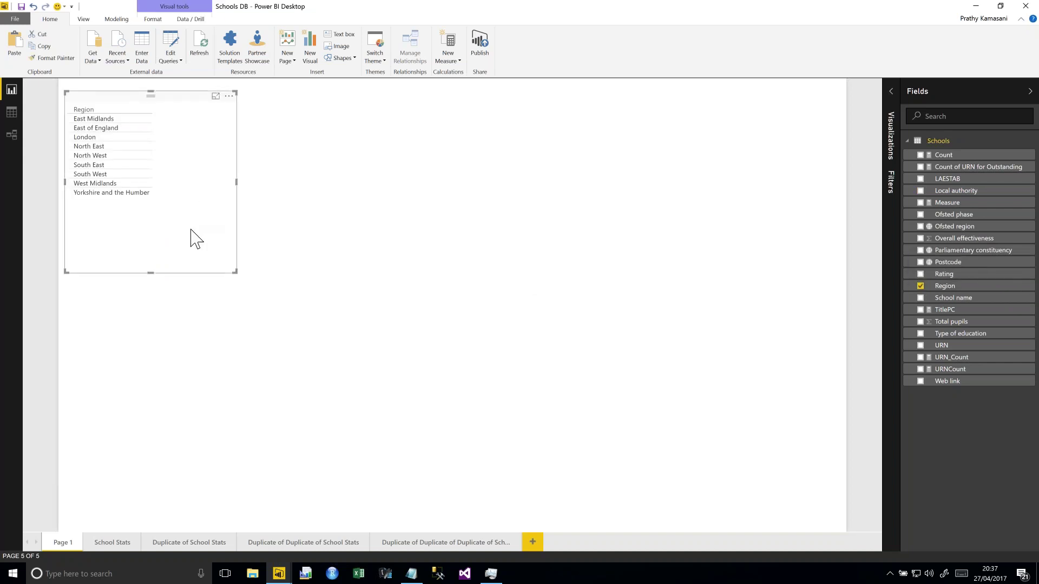
pyautogui.moveTo(161, 96); pyautogui.dragTo(167, 112)
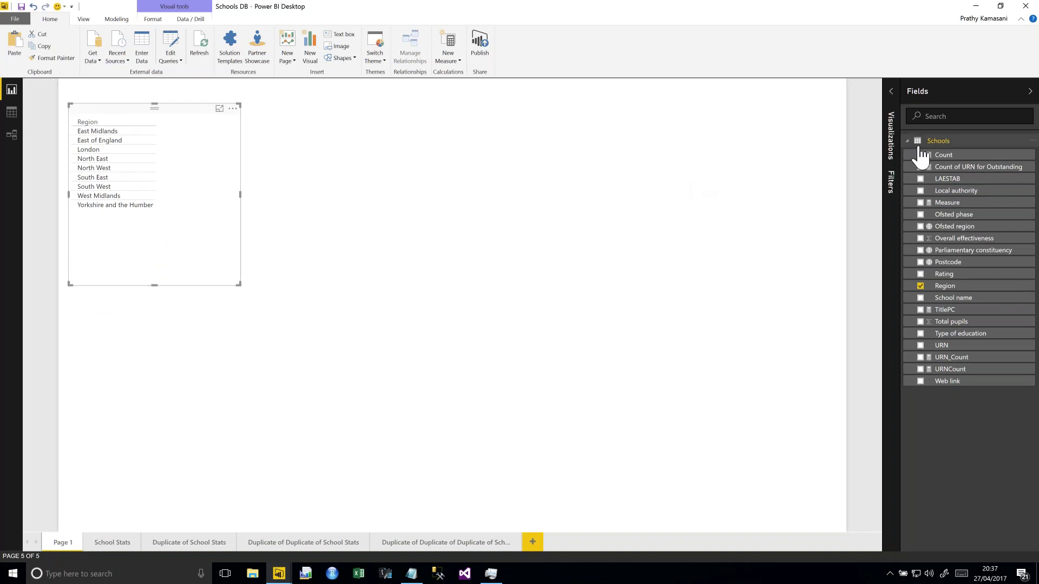
pyautogui.click(892, 135)
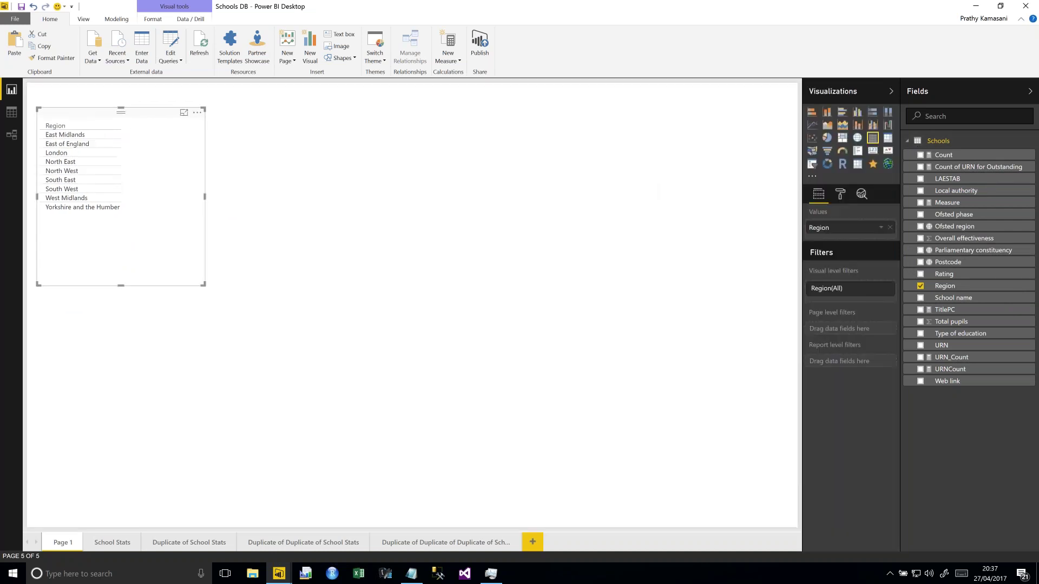
pyautogui.click(812, 164)
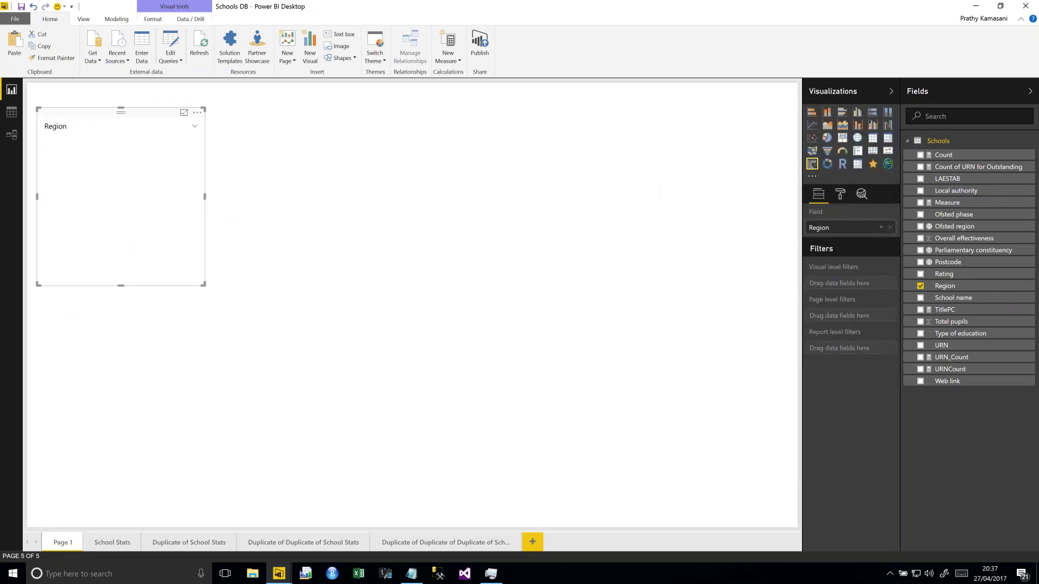
pyautogui.moveTo(104, 114); pyautogui.dragTo(109, 140)
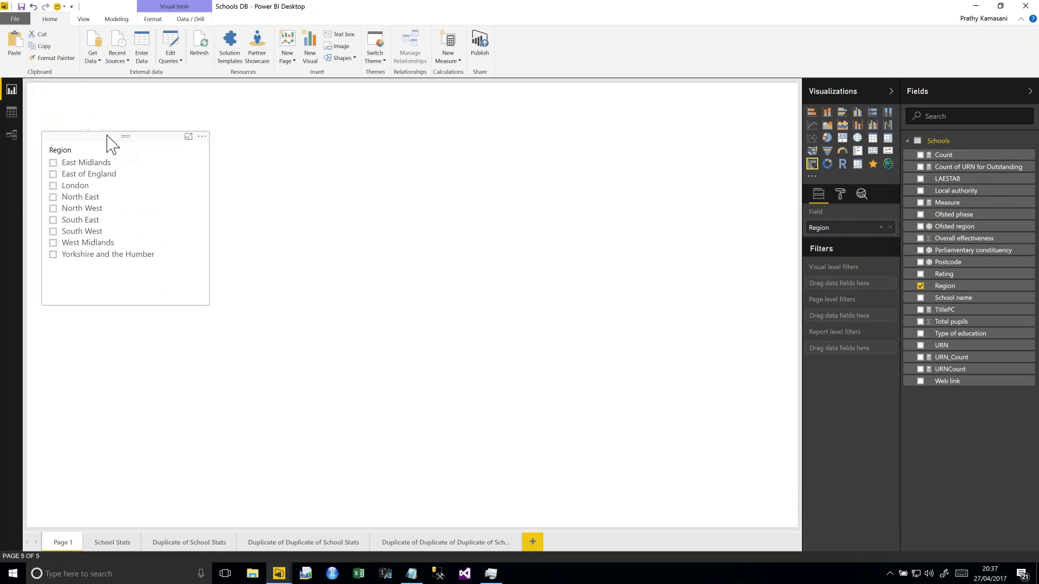
pyautogui.click(362, 217)
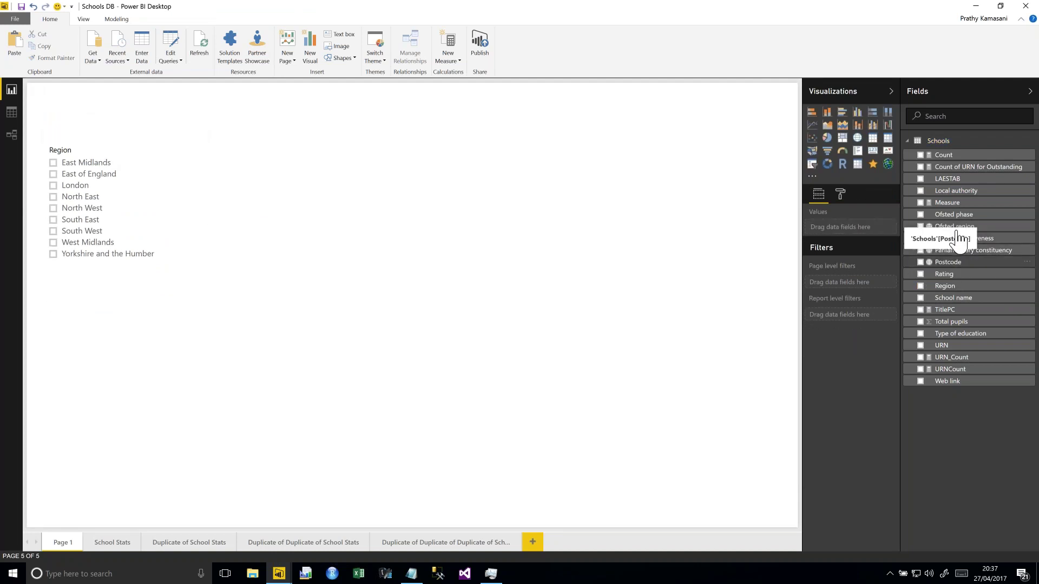
# Add a Local authority slicer beside it and select London and Barking and Dagenham.
pyautogui.click(921, 191)
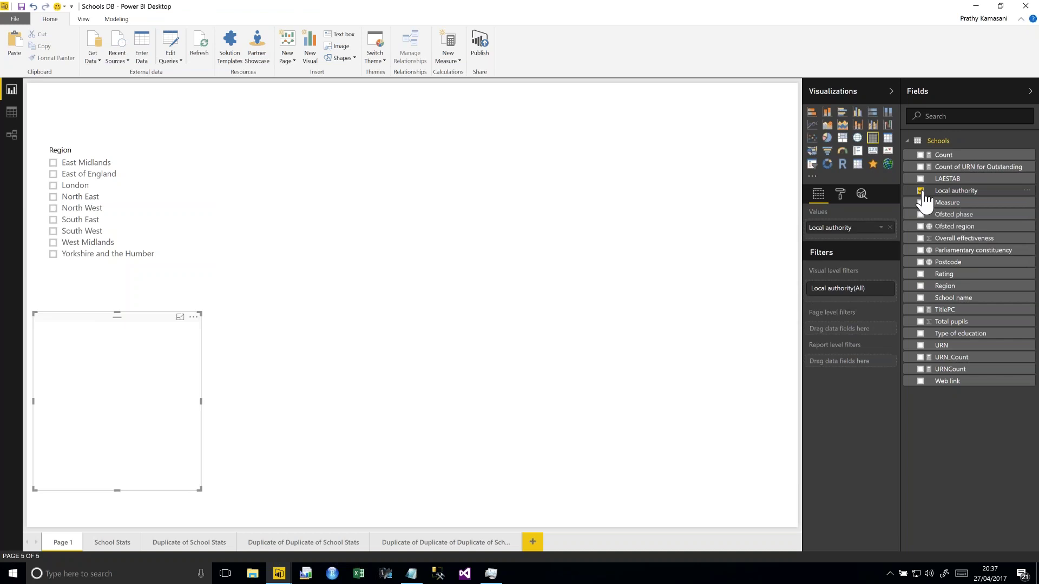
pyautogui.moveTo(89, 316); pyautogui.dragTo(283, 137)
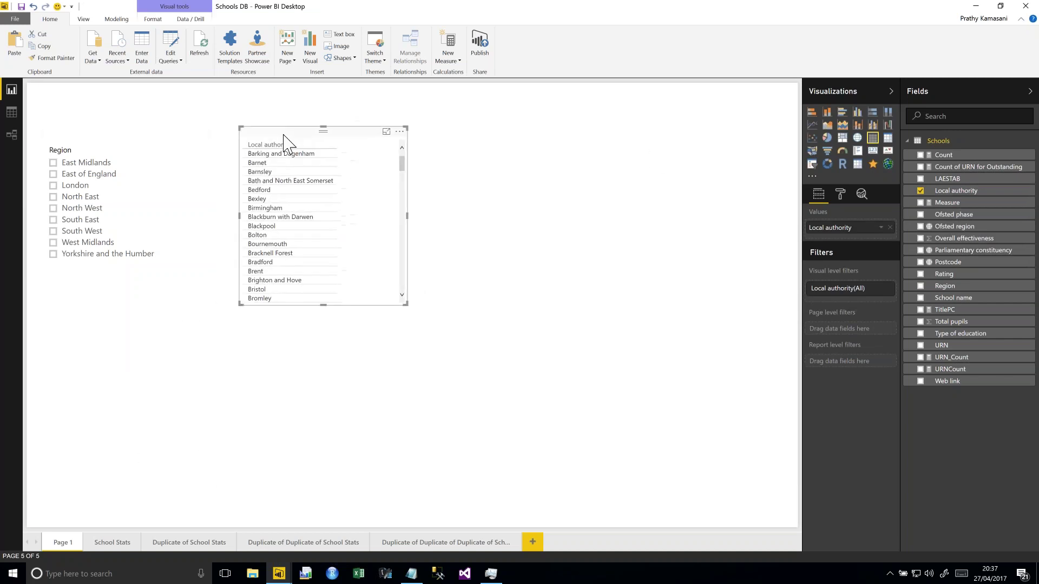
pyautogui.click(812, 164)
pyautogui.click(85, 185)
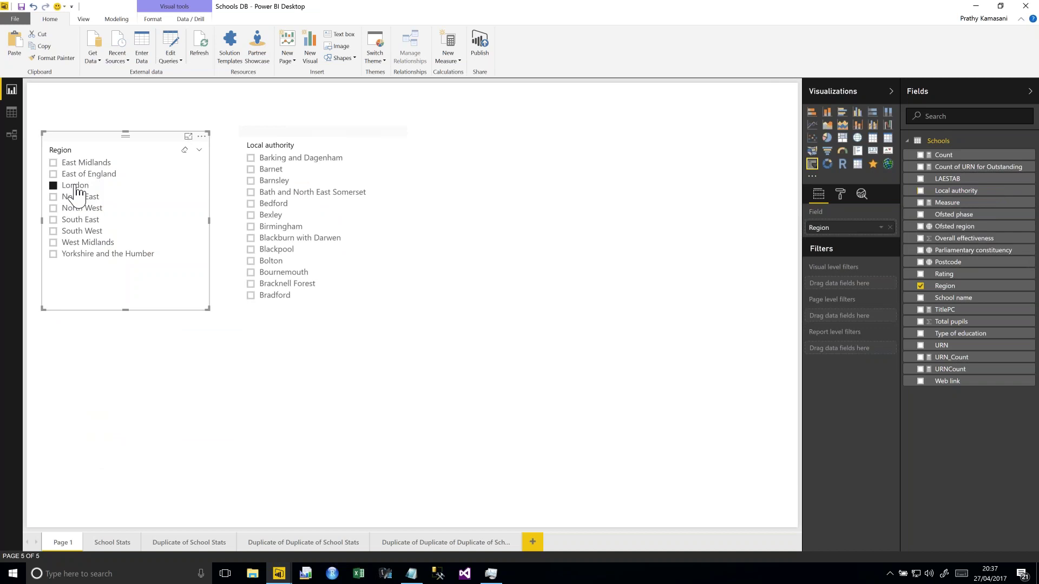
pyautogui.click(274, 158)
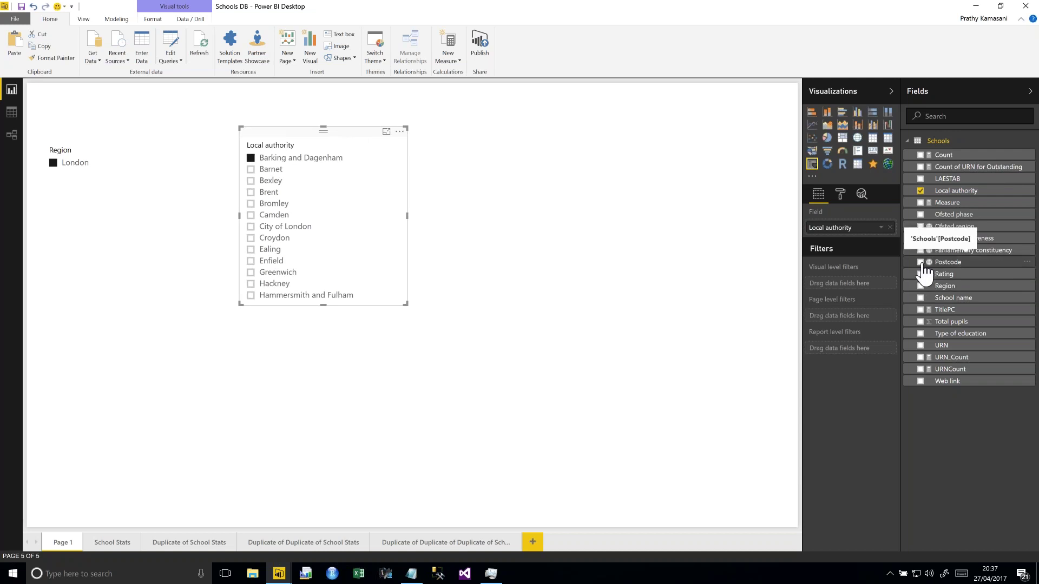
# Add a Postcode map and place it to the right of the Local authority slicer.
pyautogui.click(951, 271)
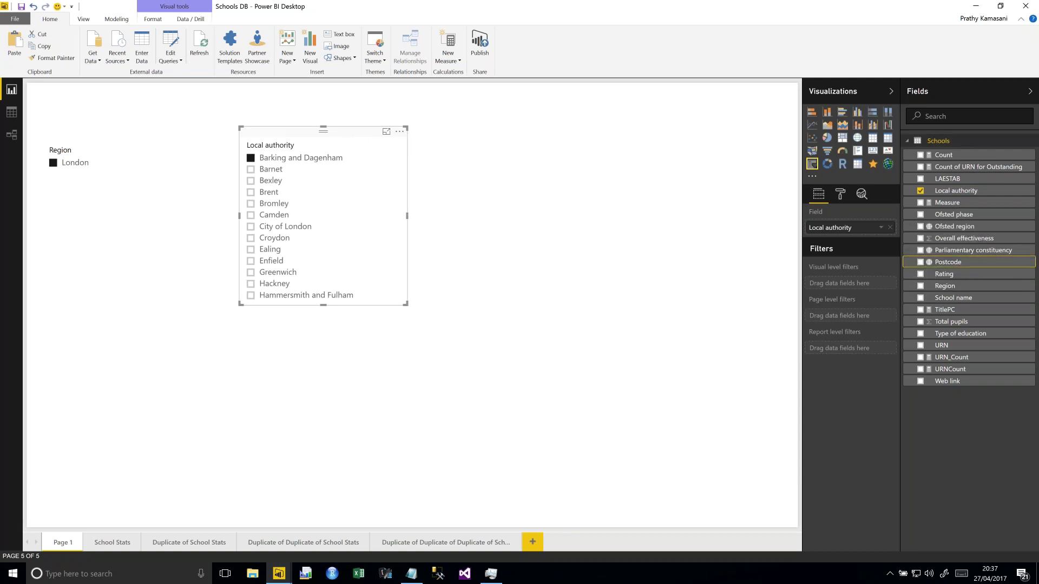
pyautogui.click(644, 275)
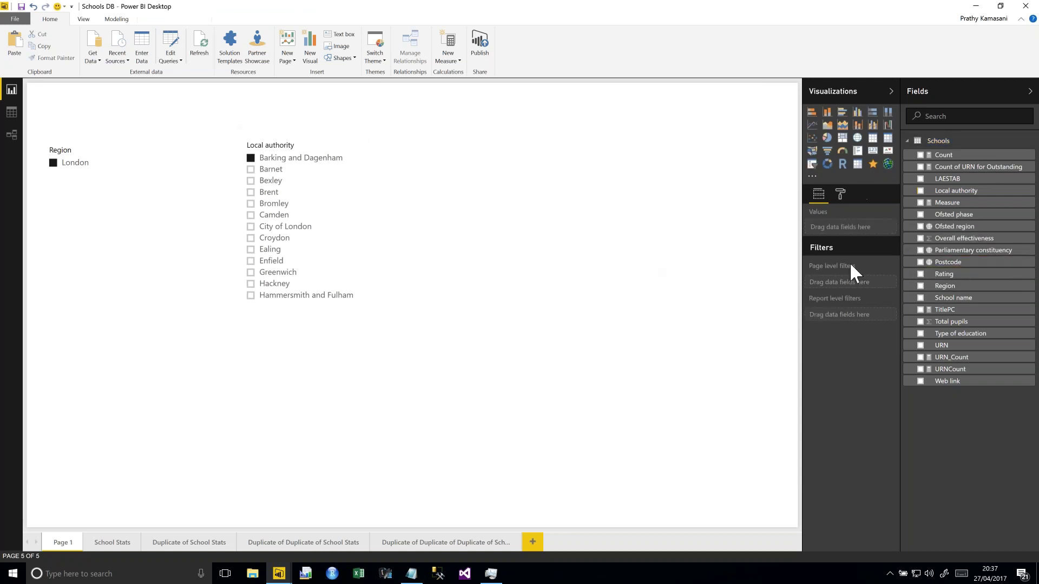
pyautogui.click(920, 263)
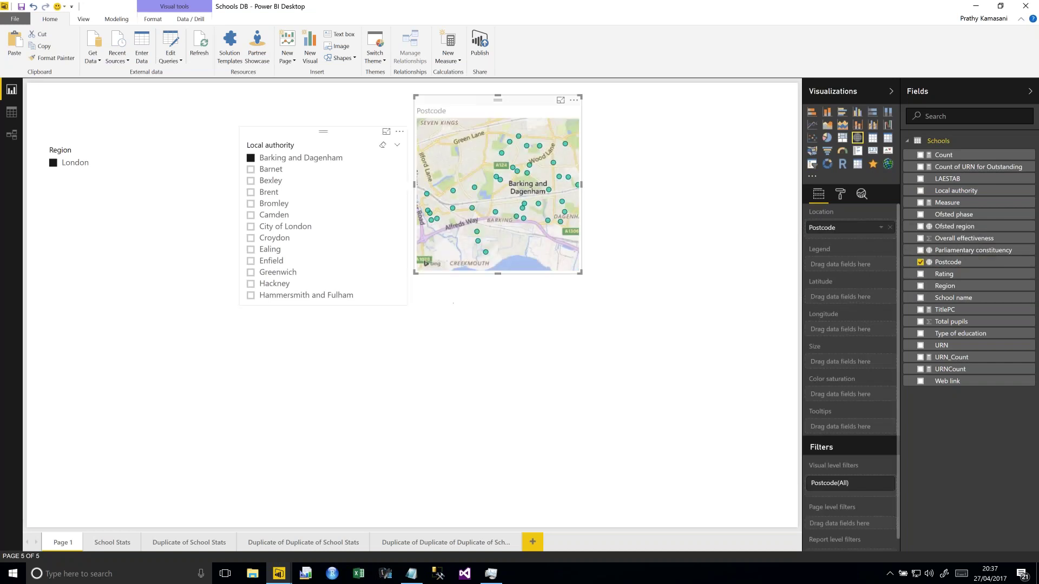
pyautogui.moveTo(548, 109); pyautogui.dragTo(594, 135)
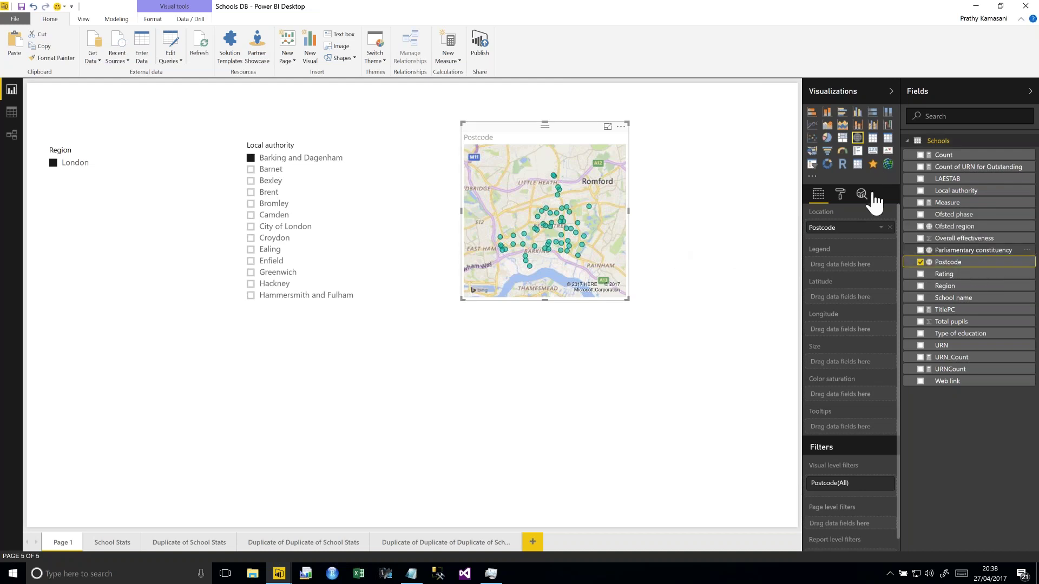
pyautogui.moveTo(131, 2)
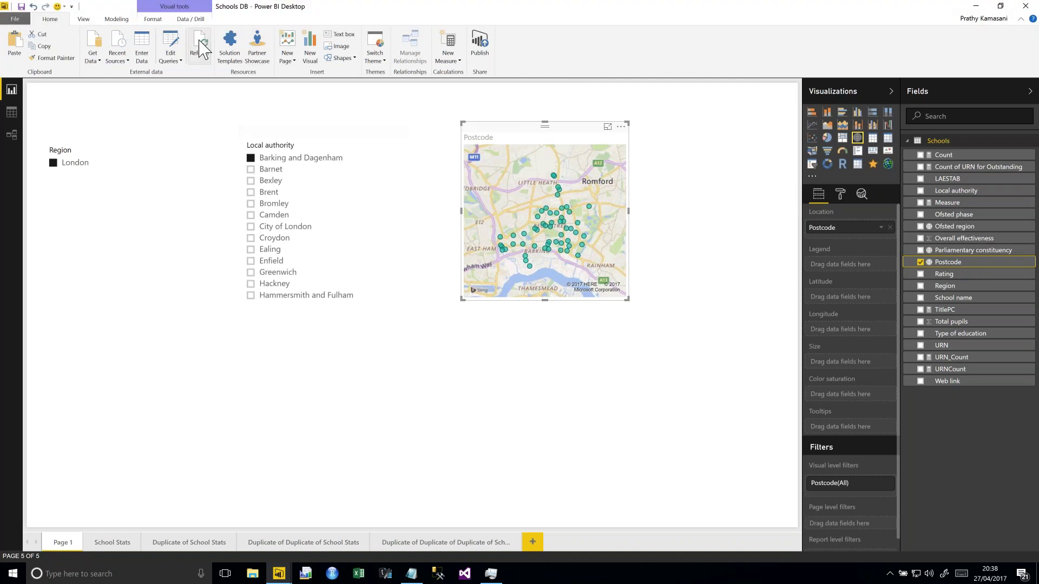
# Confirm the Postcode field's data category is Postal Code.
pyautogui.click(117, 19)
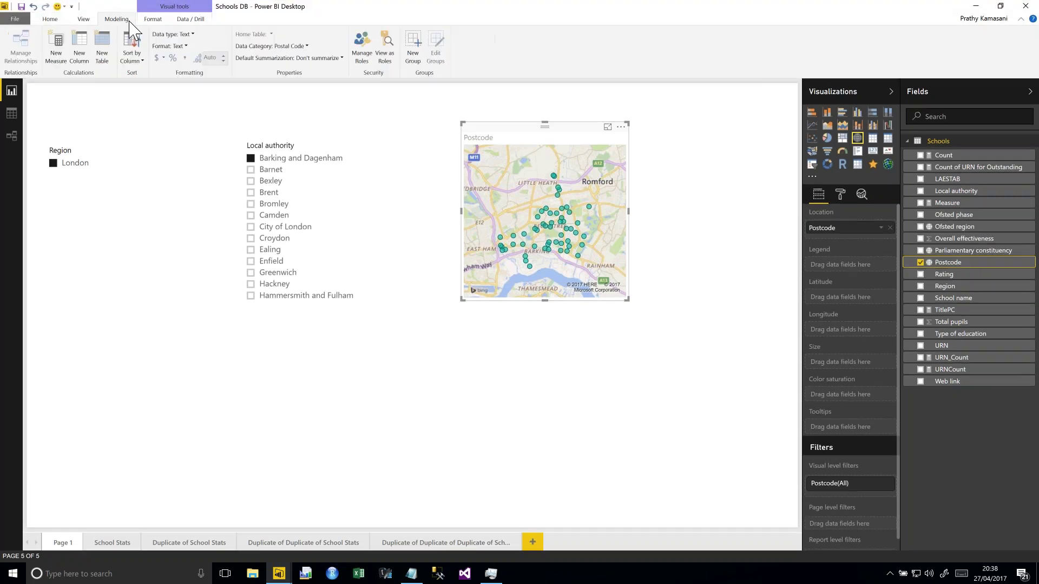
pyautogui.click(300, 49)
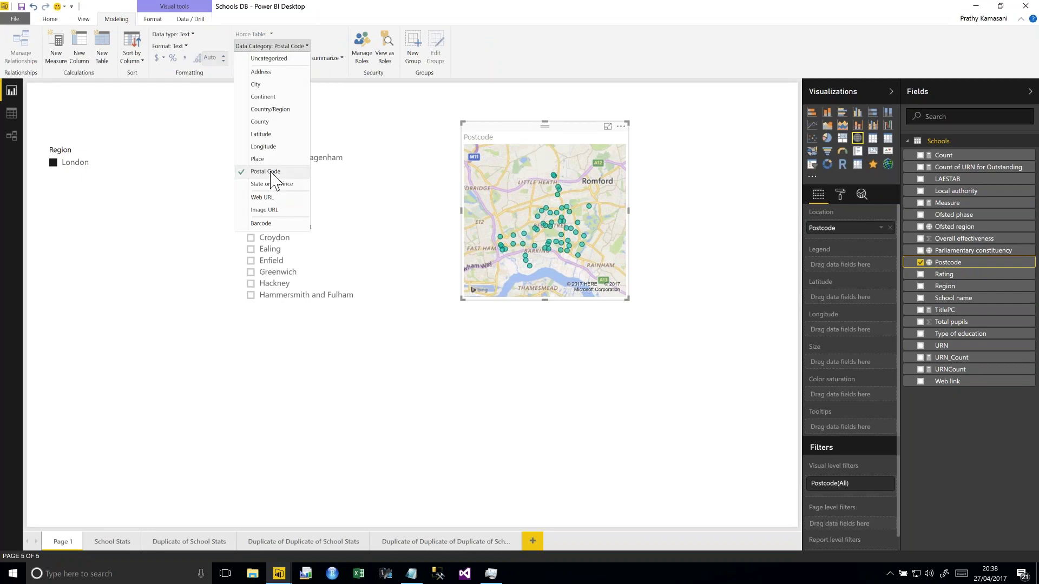
pyautogui.click(529, 135)
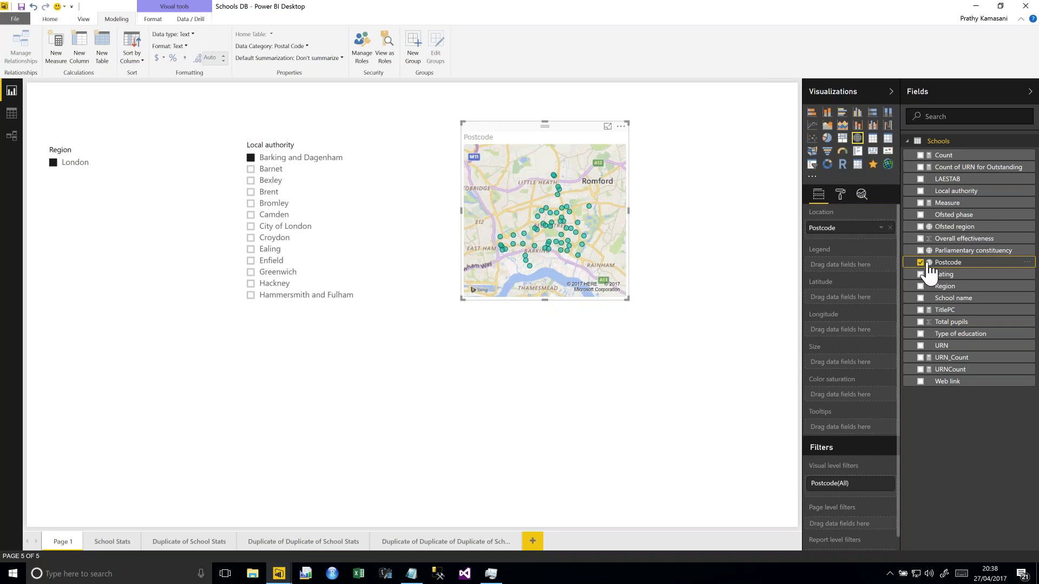
pyautogui.click(709, 271)
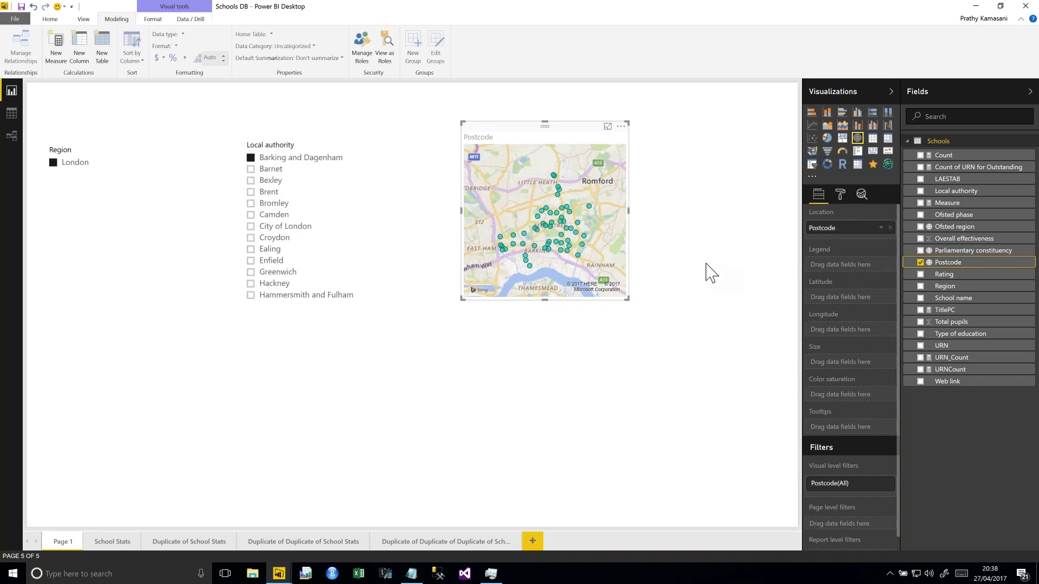
# Confirm Ofsted region is categorised as Country/Region, then add a Region table.
pyautogui.click(16, 123)
pyautogui.click(524, 105)
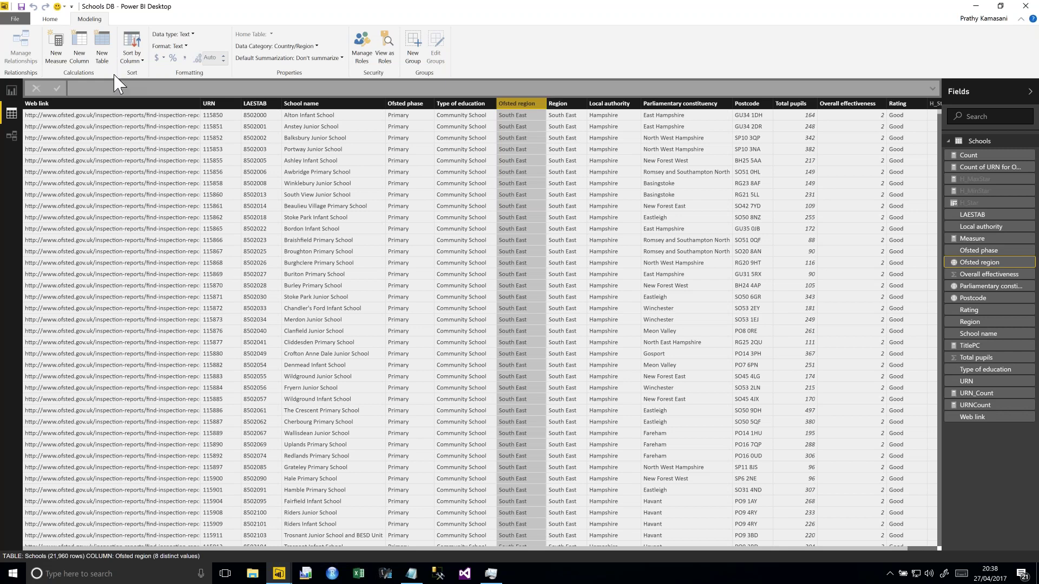
pyautogui.click(10, 90)
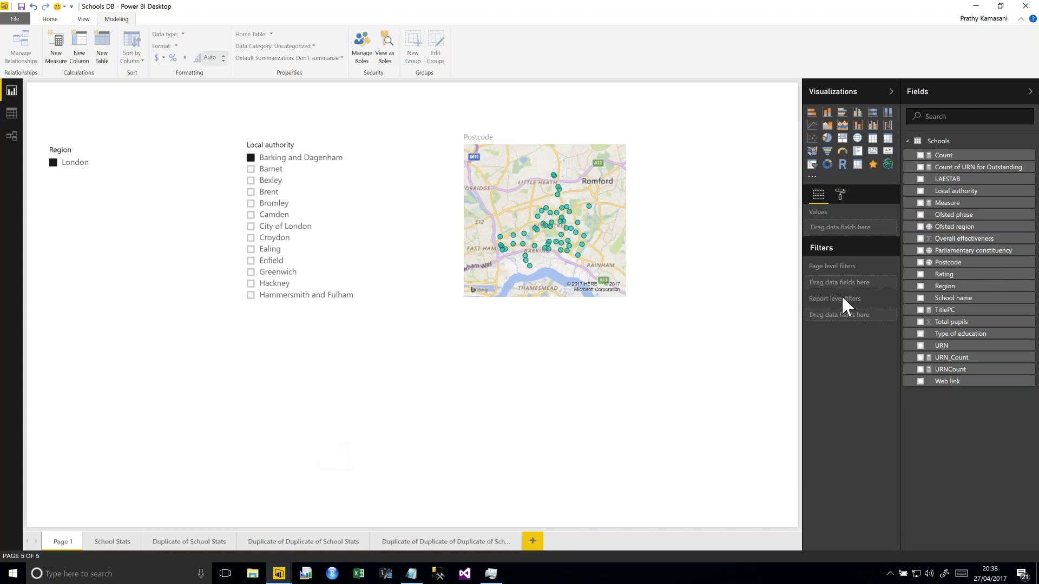
pyautogui.click(921, 286)
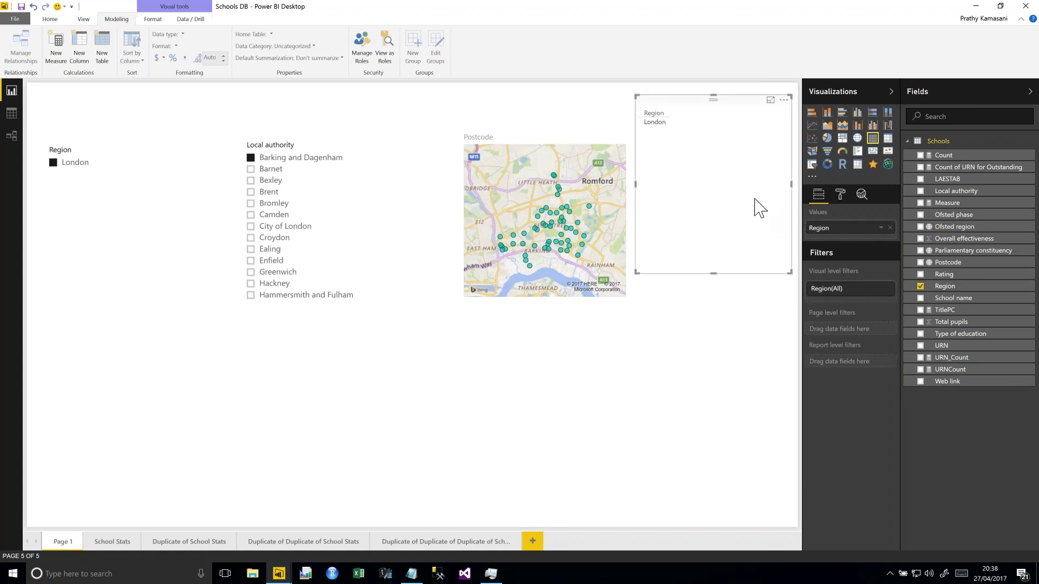
# Clear the London filter from the Region slicer and remove the Ofsted region map.
pyautogui.click(63, 164)
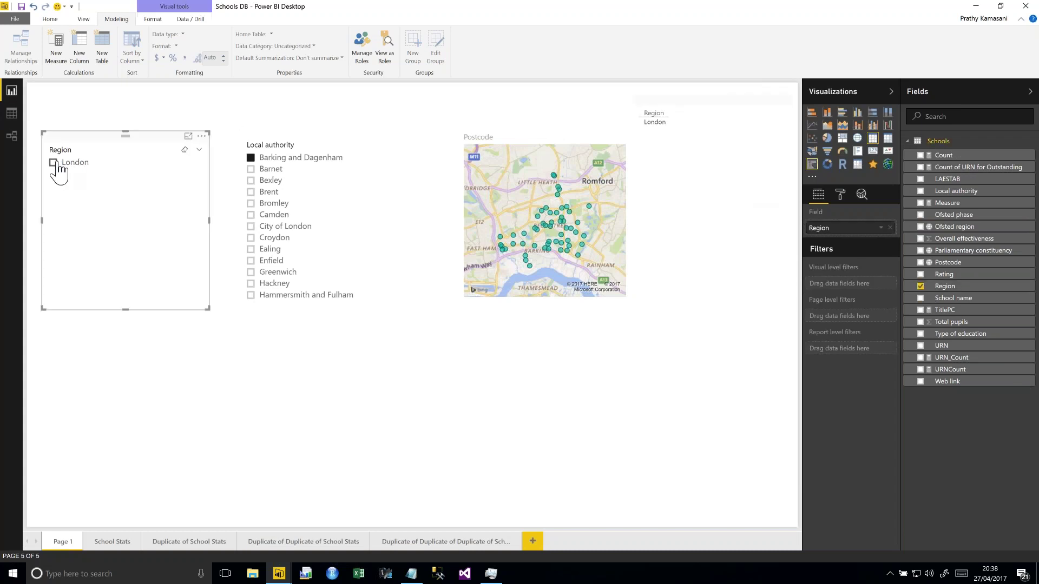
pyautogui.click(254, 163)
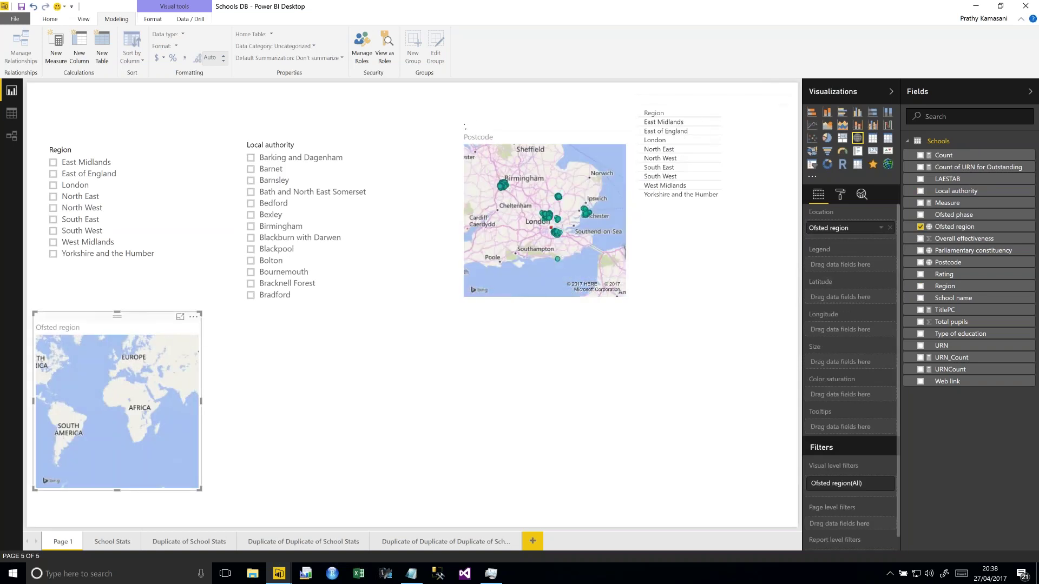
pyautogui.click(194, 318)
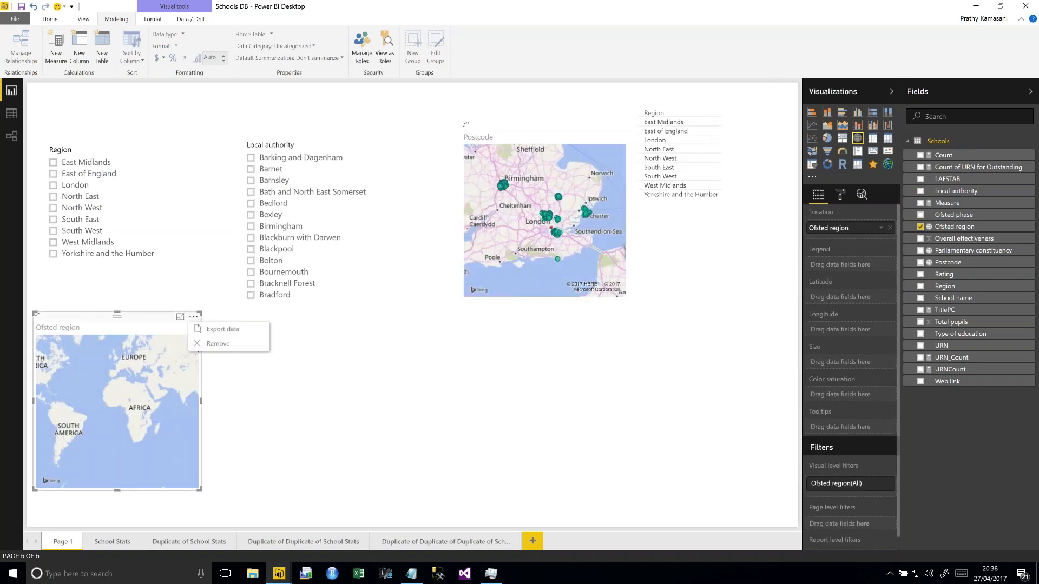
pyautogui.click(217, 349)
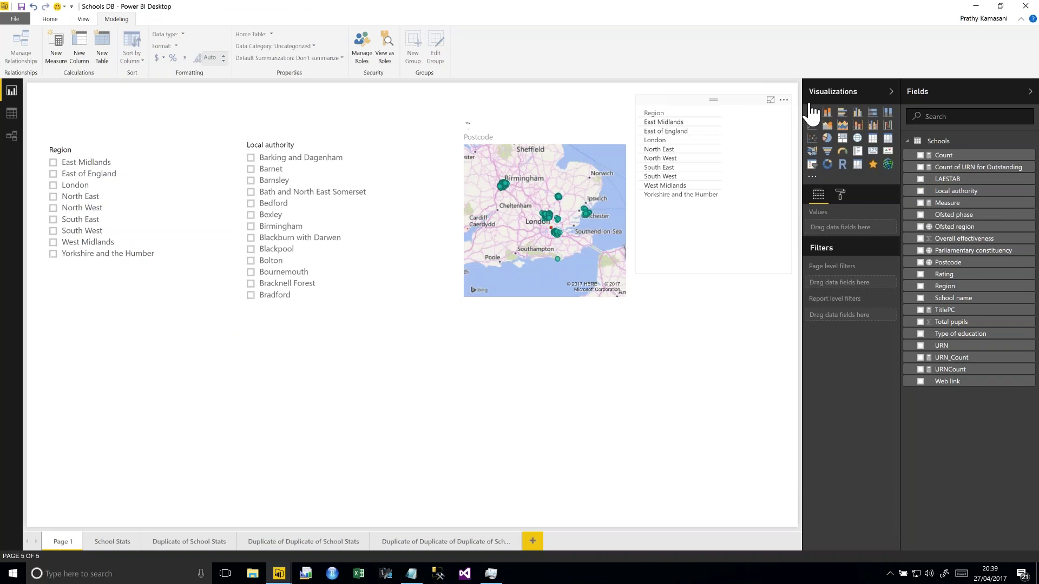
# Remove the Region table and the Postcode map from the page.
pyautogui.click(766, 114)
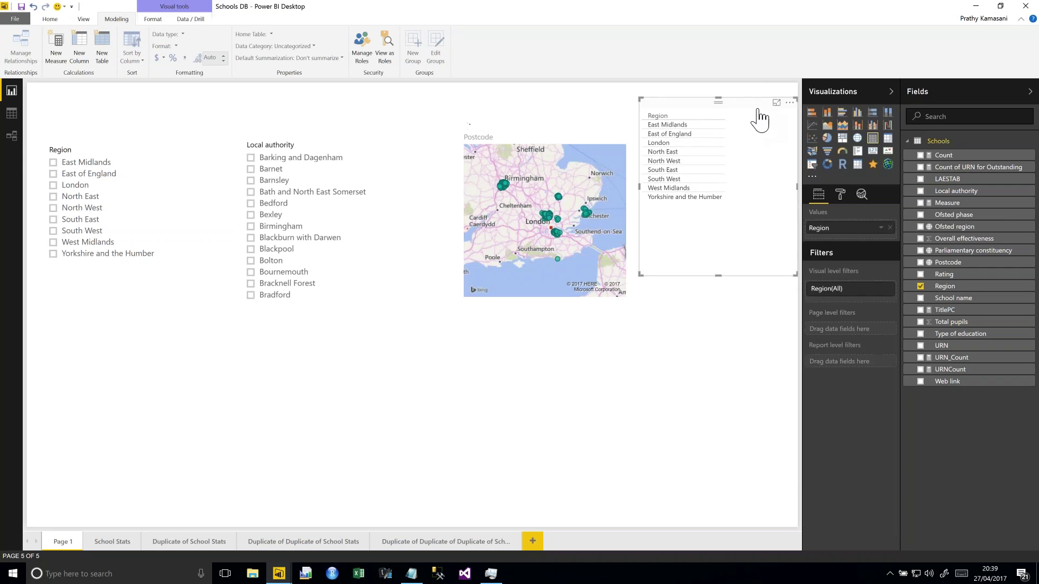
pyautogui.click(789, 102)
pyautogui.click(801, 130)
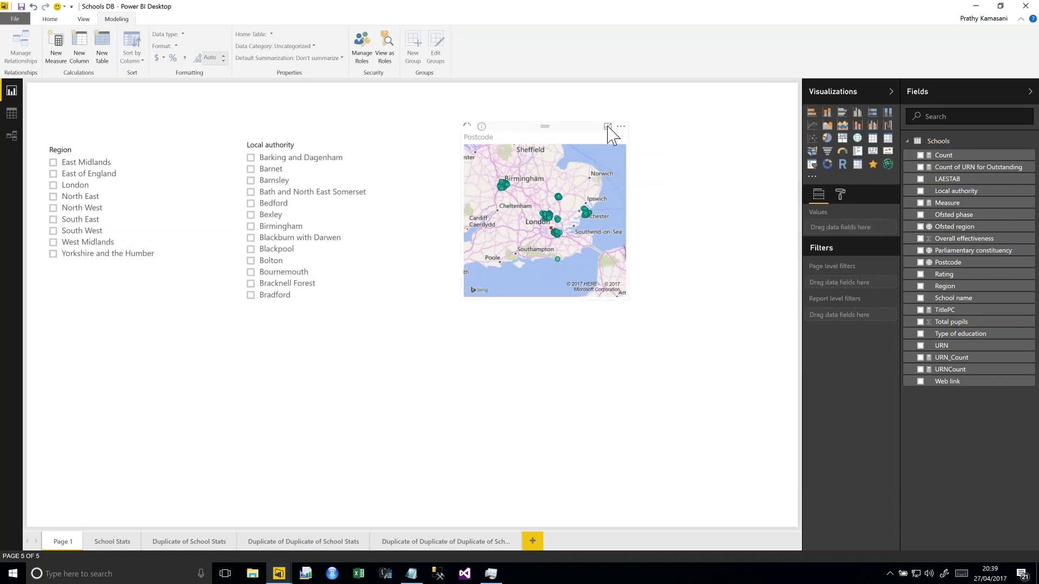
pyautogui.click(622, 128)
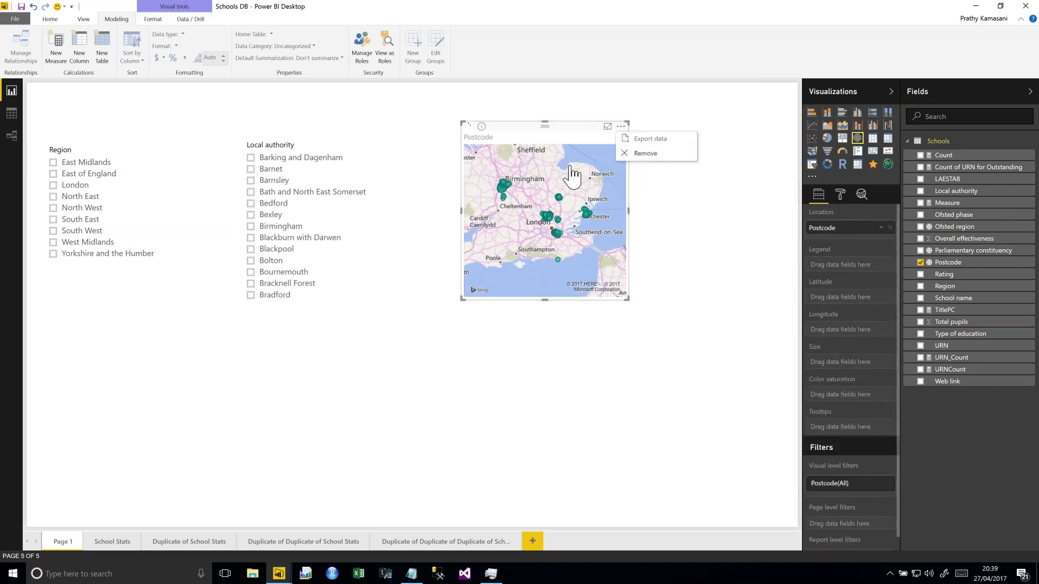
pyautogui.click(636, 153)
pyautogui.click(312, 146)
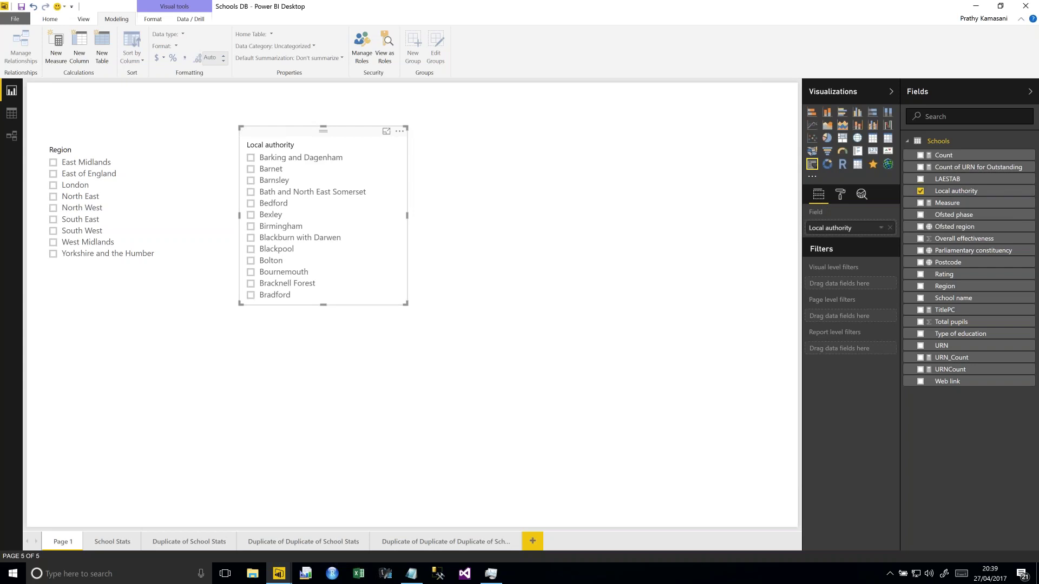
# Replace the Local authority slicer with a Region table placed in the upper middle of the page.
pyautogui.click(400, 130)
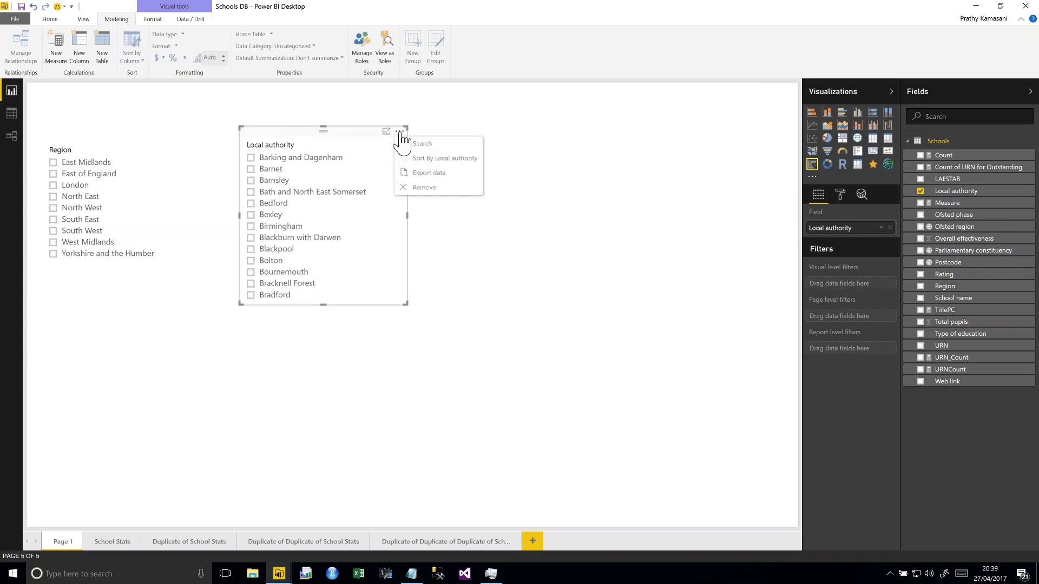
pyautogui.click(436, 187)
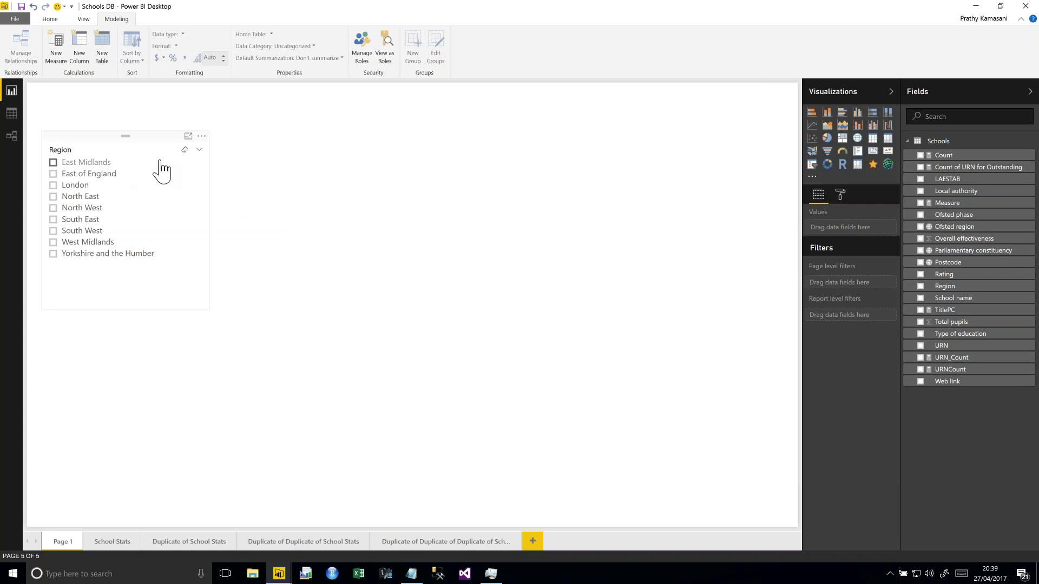
pyautogui.click(921, 287)
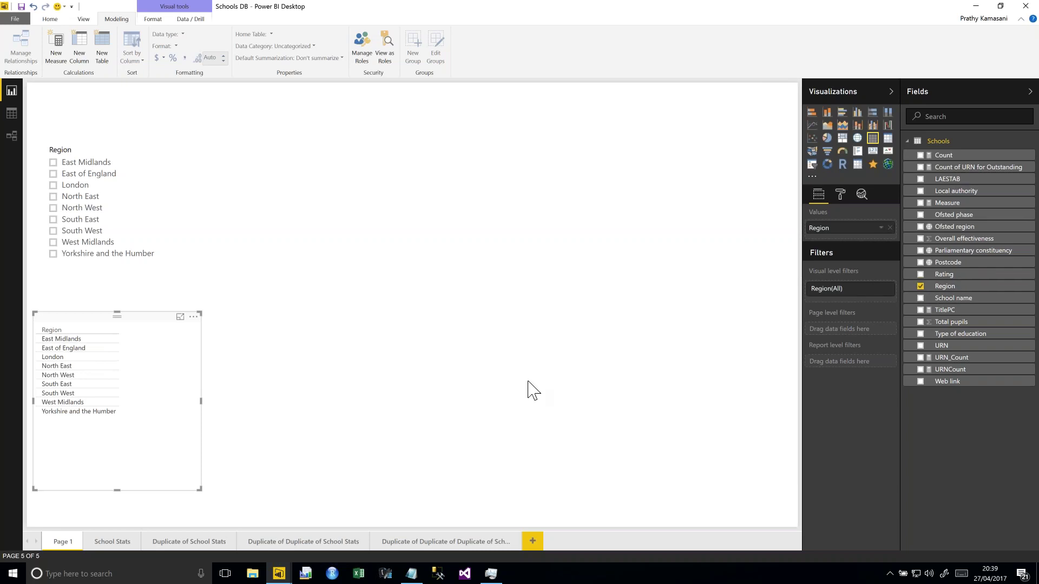
pyautogui.moveTo(155, 314); pyautogui.dragTo(397, 107)
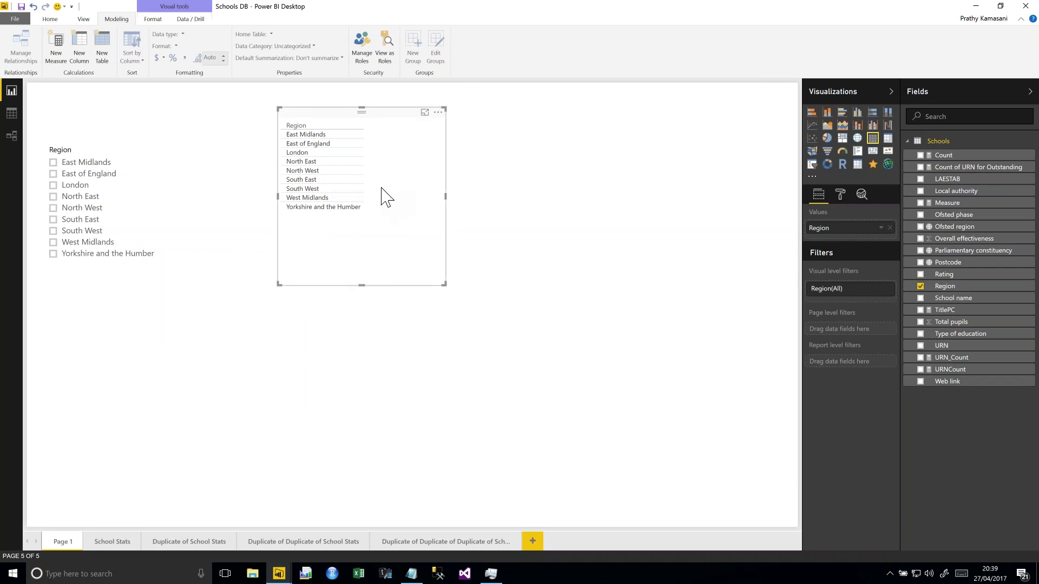
pyautogui.click(586, 218)
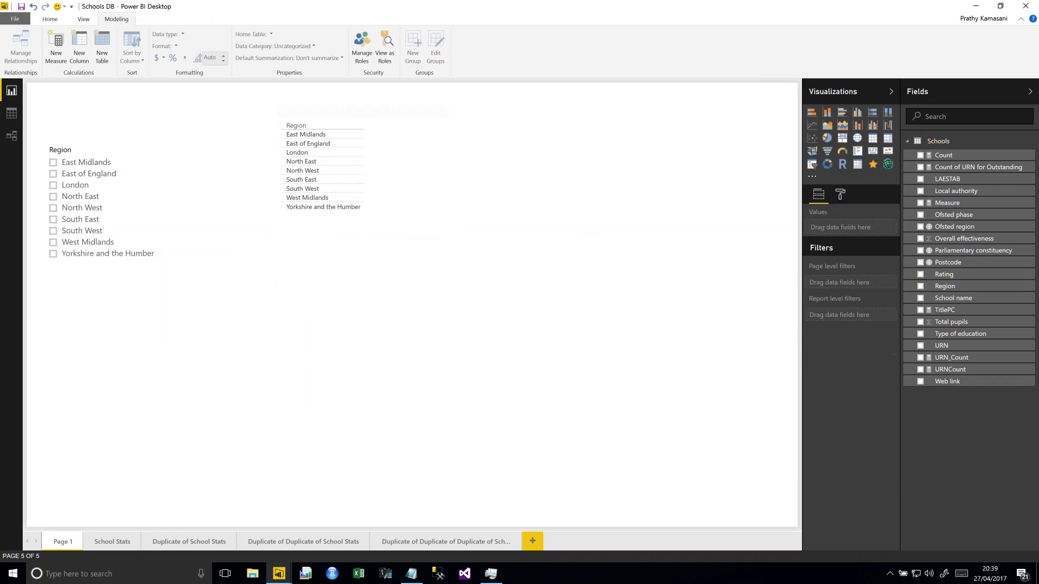
# Add a column chart of Count, then remove it again.
pyautogui.click(920, 155)
pyautogui.click(613, 101)
pyautogui.click(637, 127)
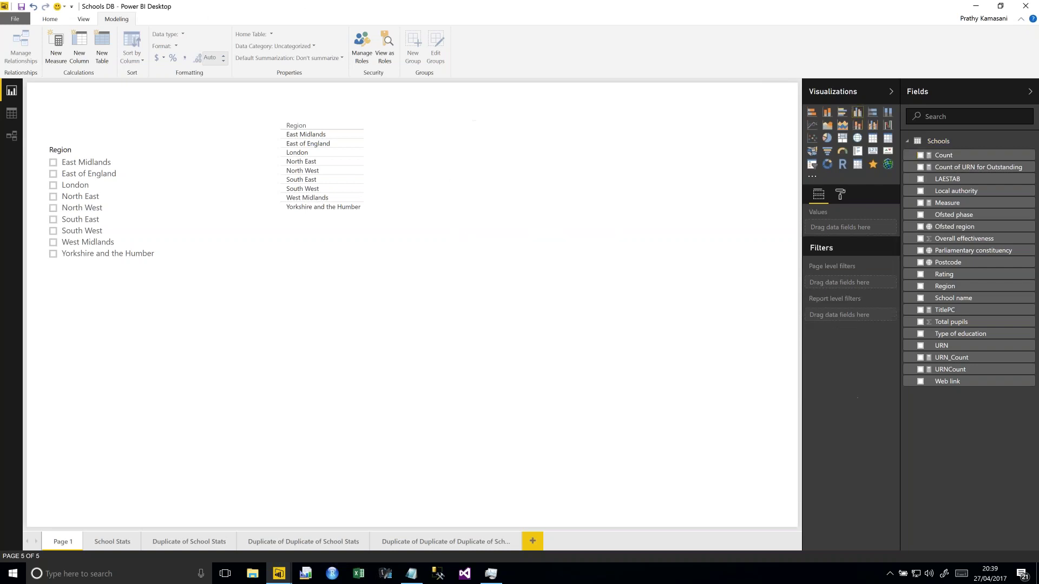
# Sort the Region table descending, convert it to a slicer, and add an empty slicer.
pyautogui.click(340, 133)
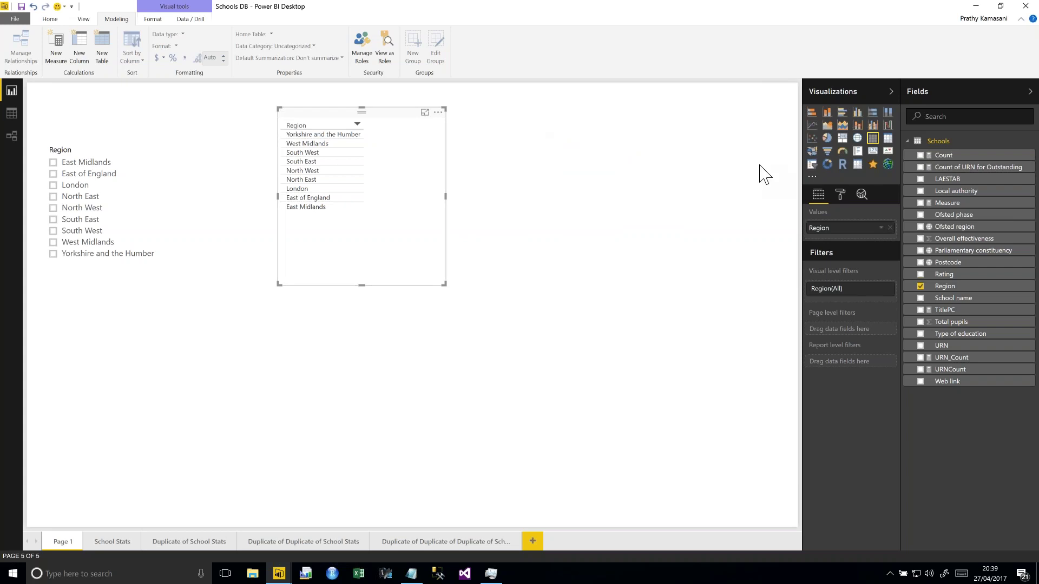
pyautogui.click(812, 165)
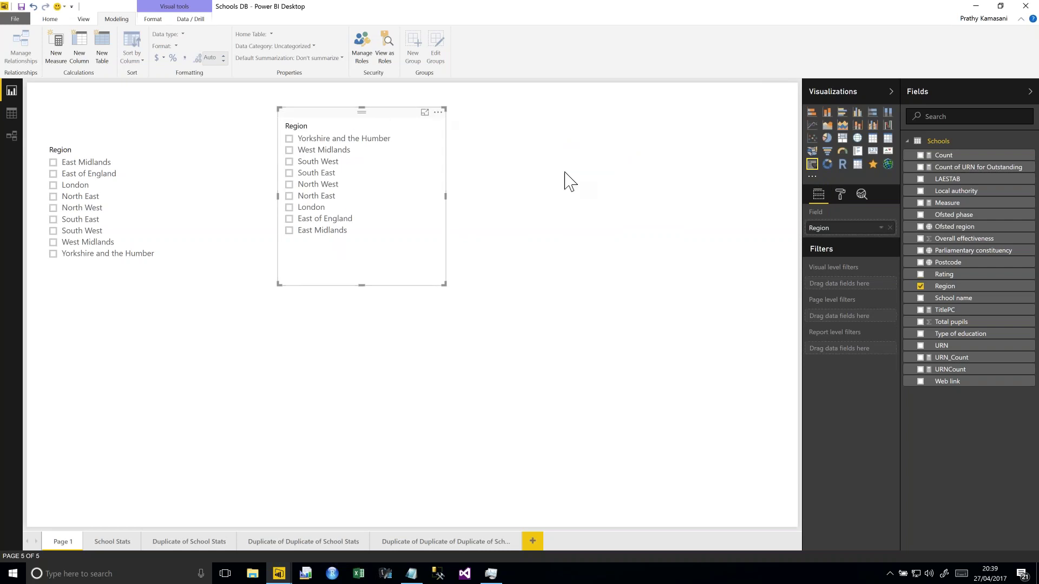
pyautogui.click(560, 192)
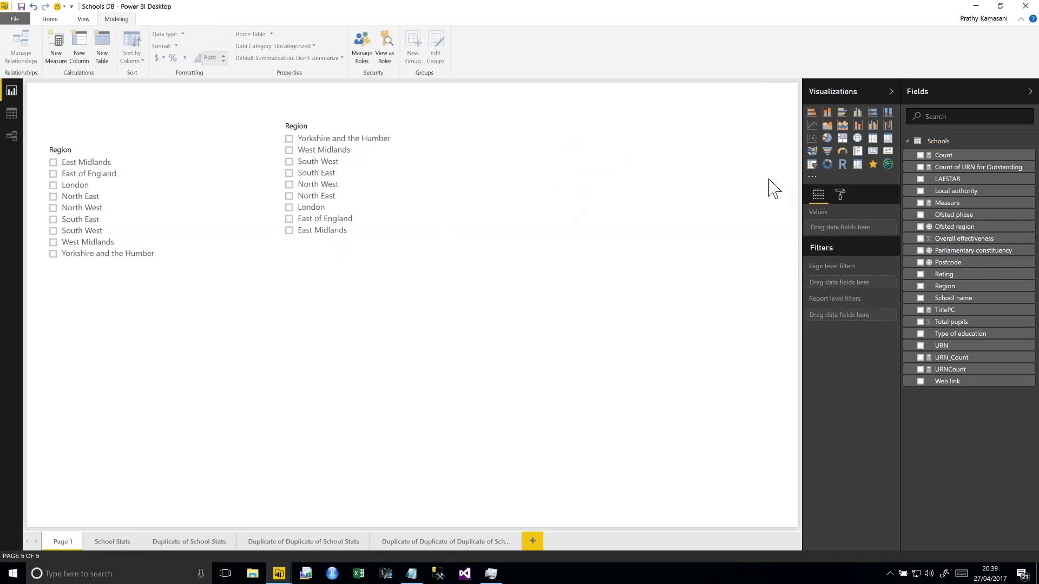
pyautogui.click(806, 164)
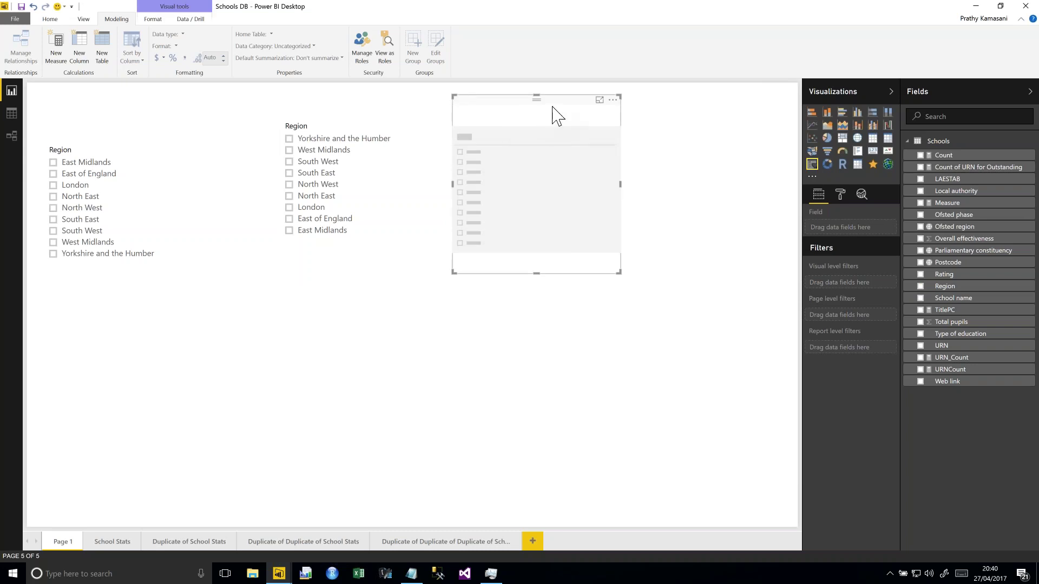
# Fill the new slicer with Rating values, then delete that Rating slicer.
pyautogui.click(920, 274)
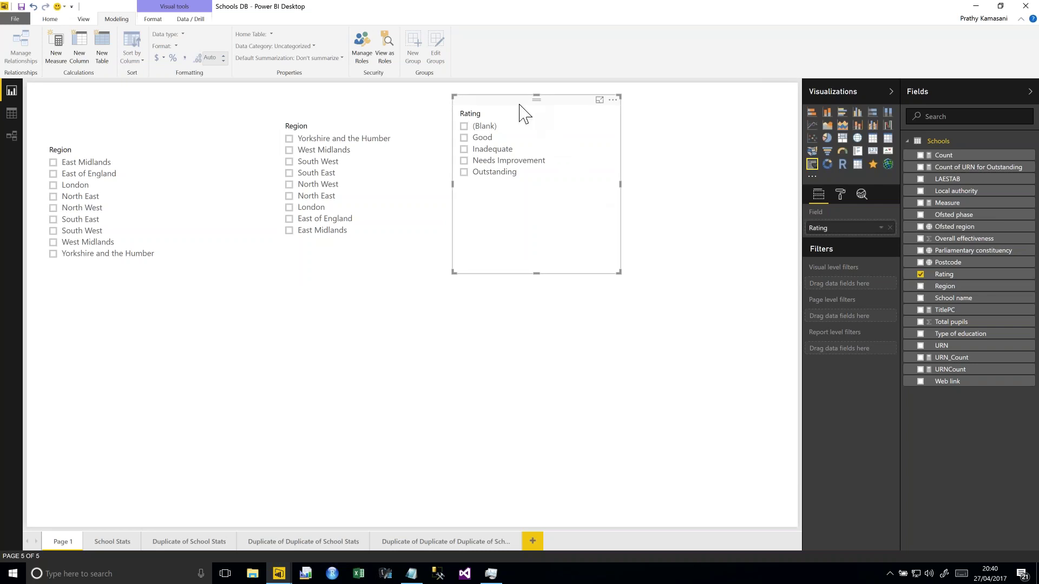
pyautogui.click(612, 101)
pyautogui.click(659, 158)
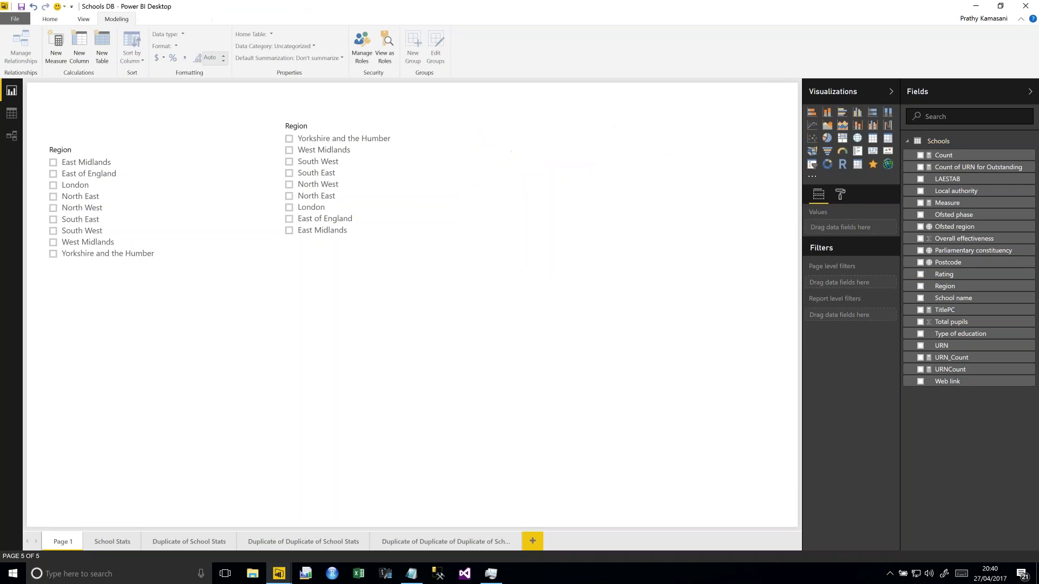
# Delete the second Region slicer and add an Ofsted region map beneath the remaining one.
pyautogui.click(410, 123)
pyautogui.click(438, 112)
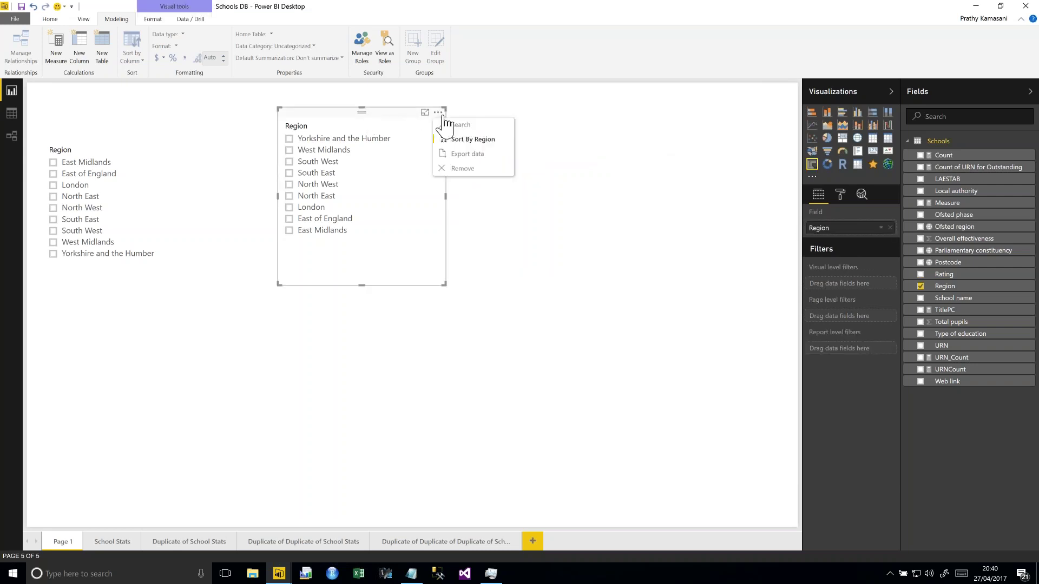
pyautogui.click(460, 168)
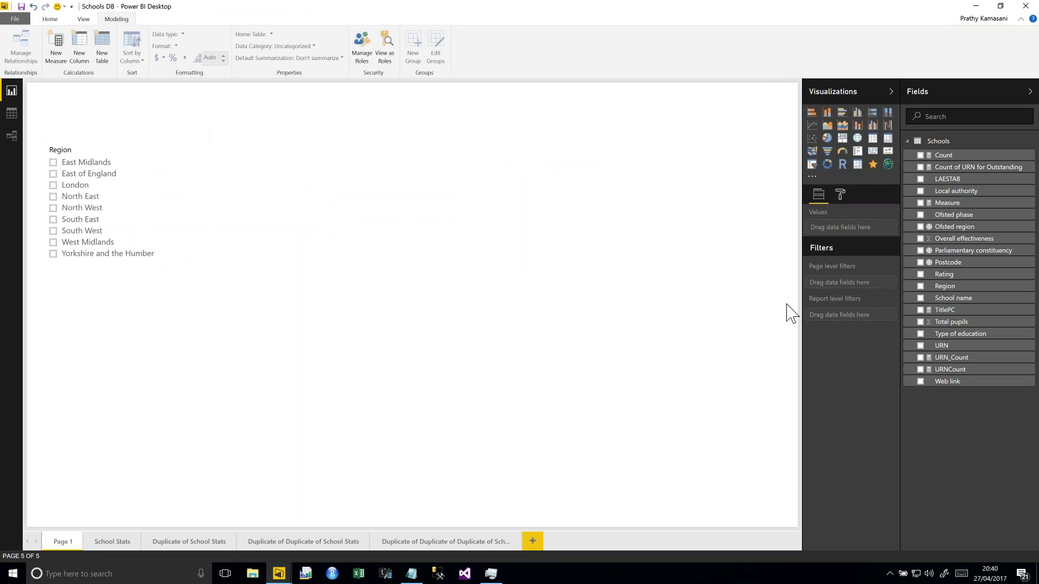
pyautogui.click(921, 226)
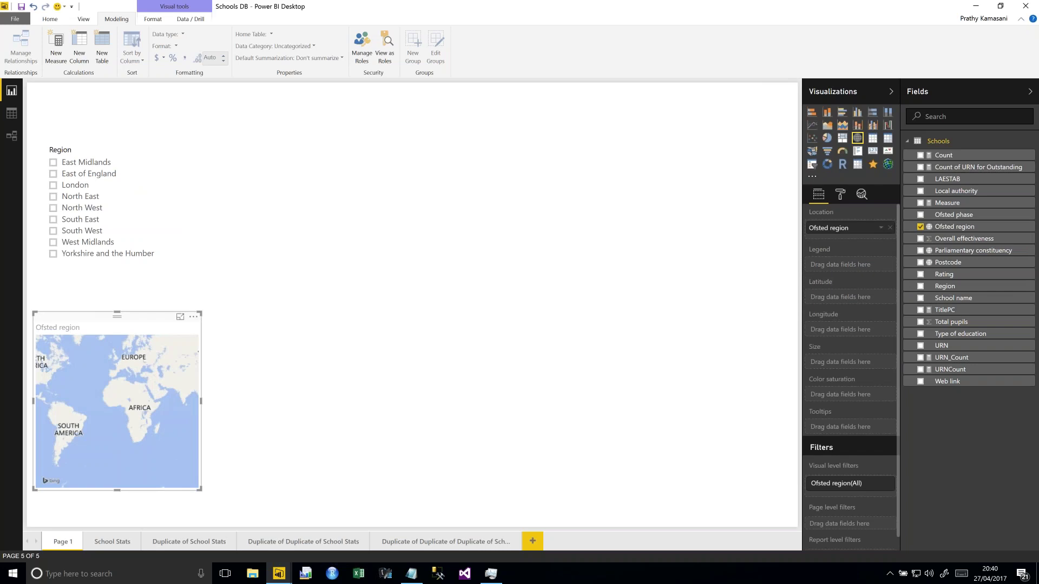
# Delete the Ofsted region map from Page 1.
pyautogui.click(957, 230)
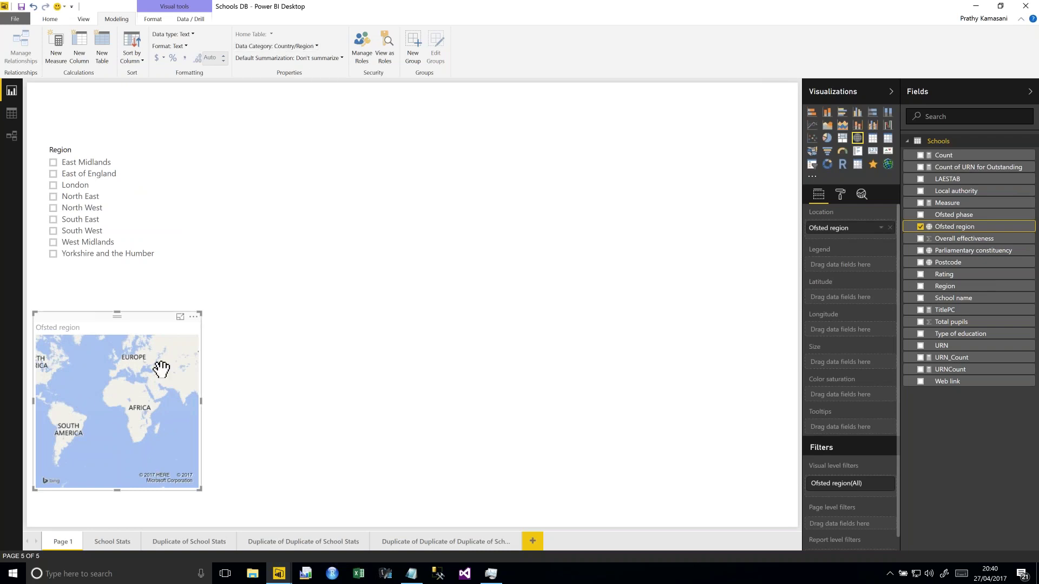
pyautogui.click(193, 317)
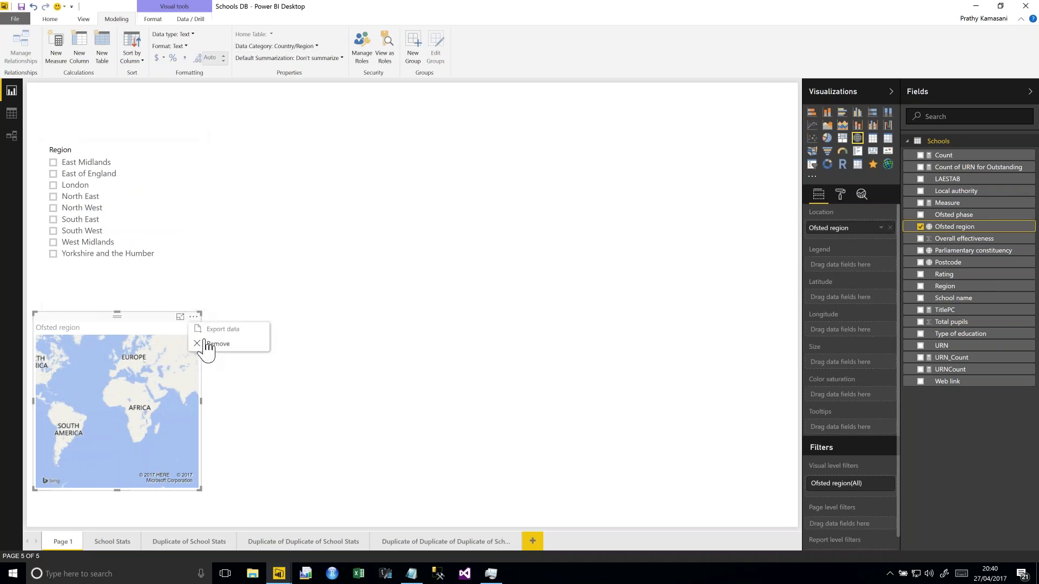
pyautogui.click(208, 344)
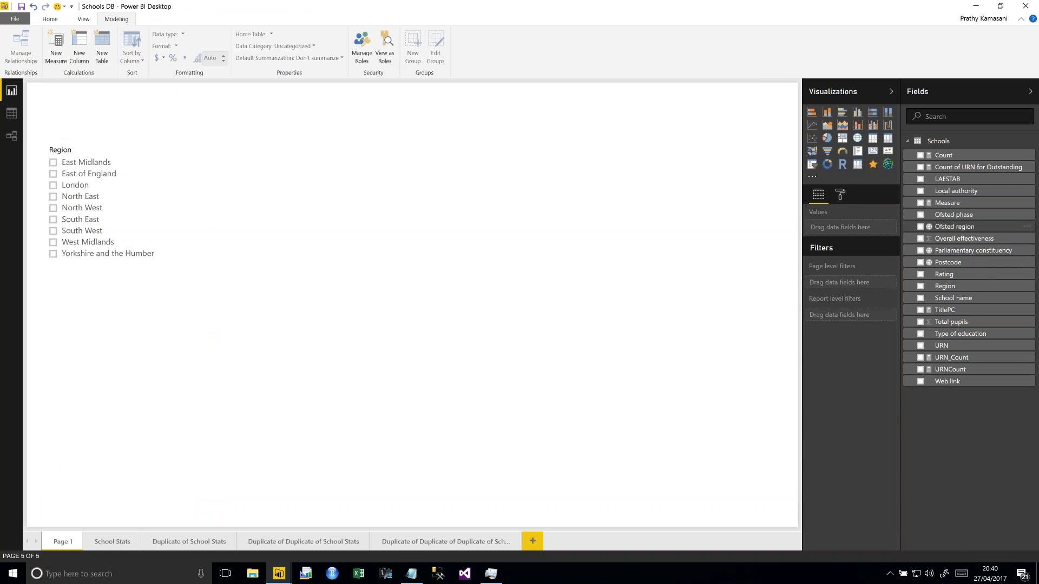
# Confirm the Ofsted region field's data category is Country/Region, then go to the School Stats page.
pyautogui.click(954, 226)
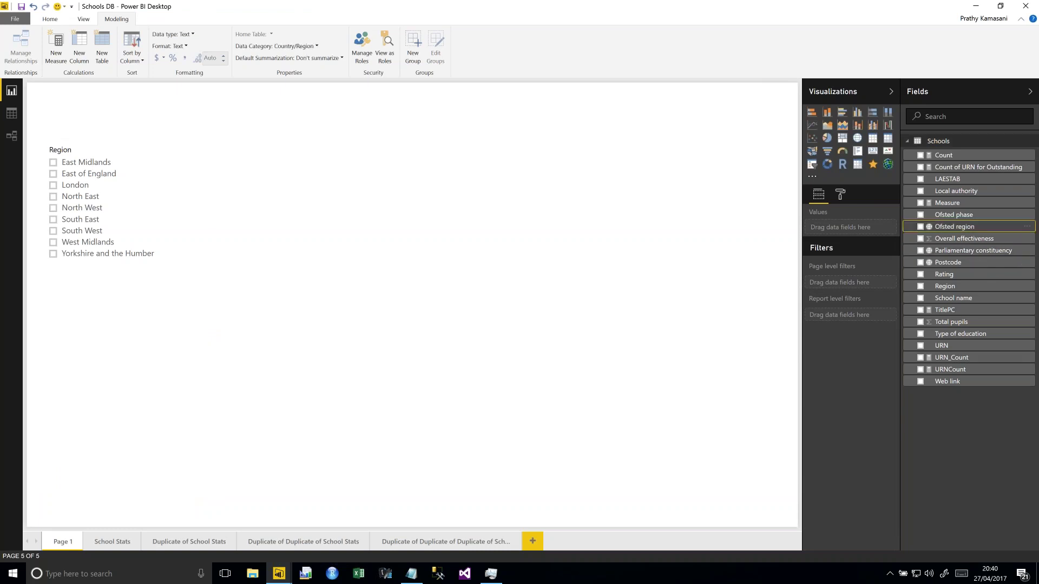
pyautogui.click(285, 47)
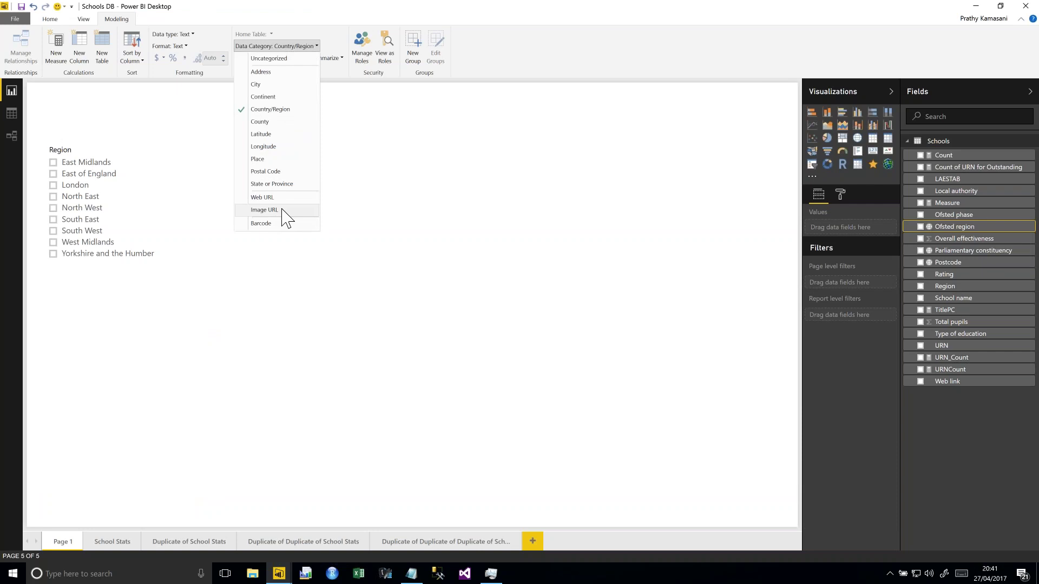
pyautogui.click(265, 250)
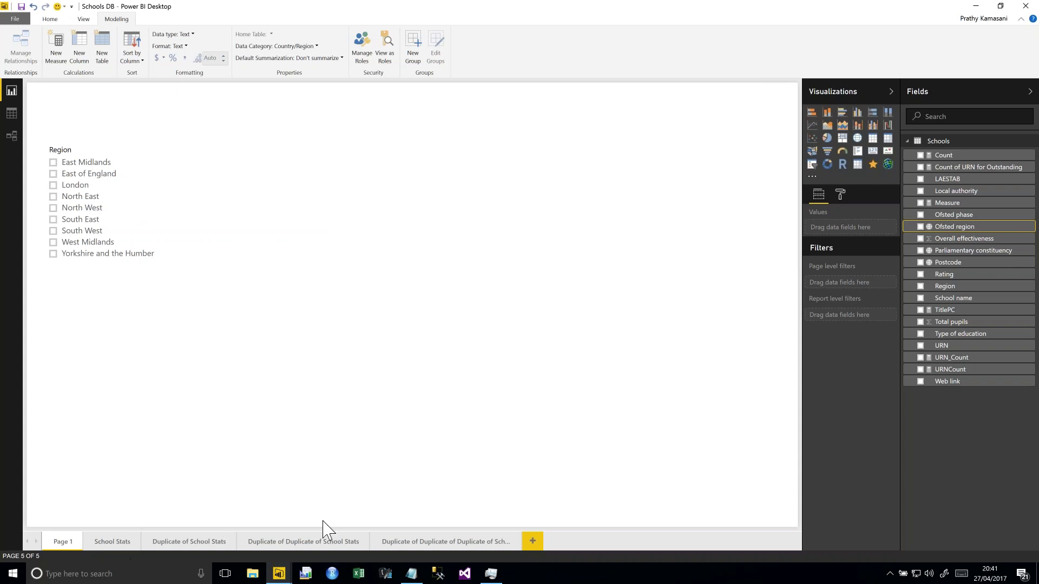
pyautogui.click(100, 545)
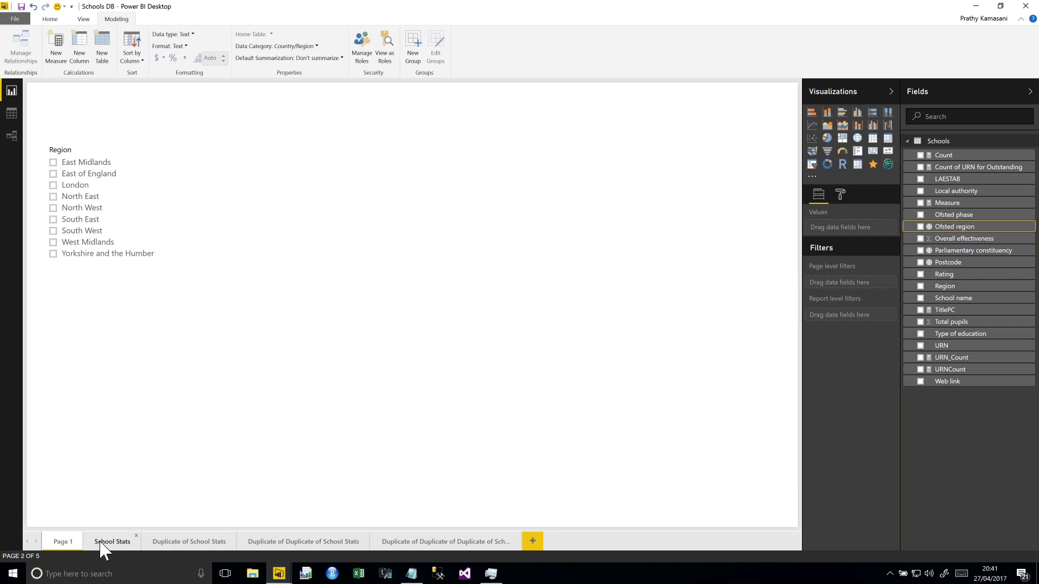
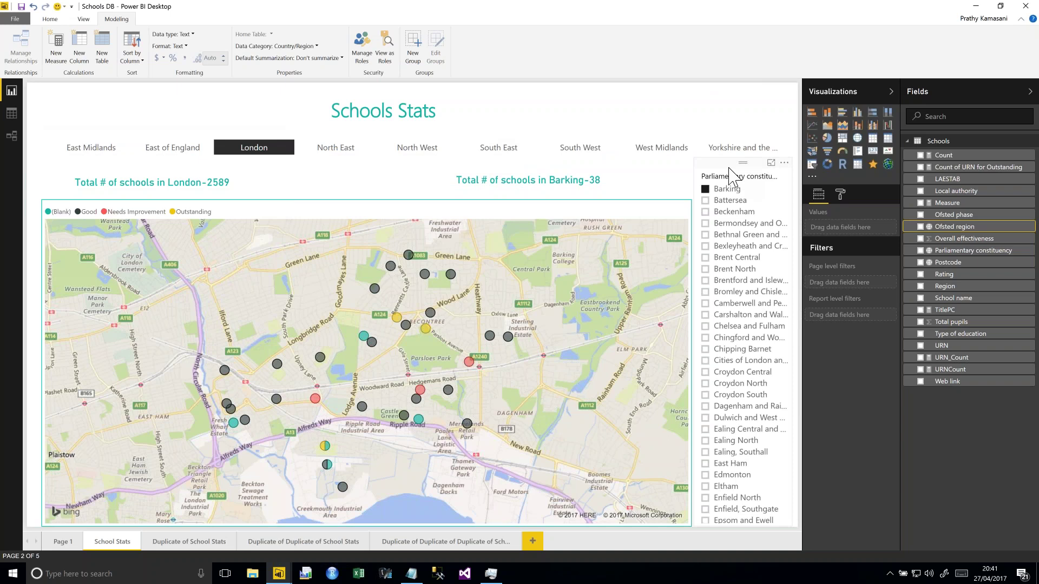
# On Page 1, pick North West, then switch the Region slicer to Dropdown and back to List.
pyautogui.click(62, 542)
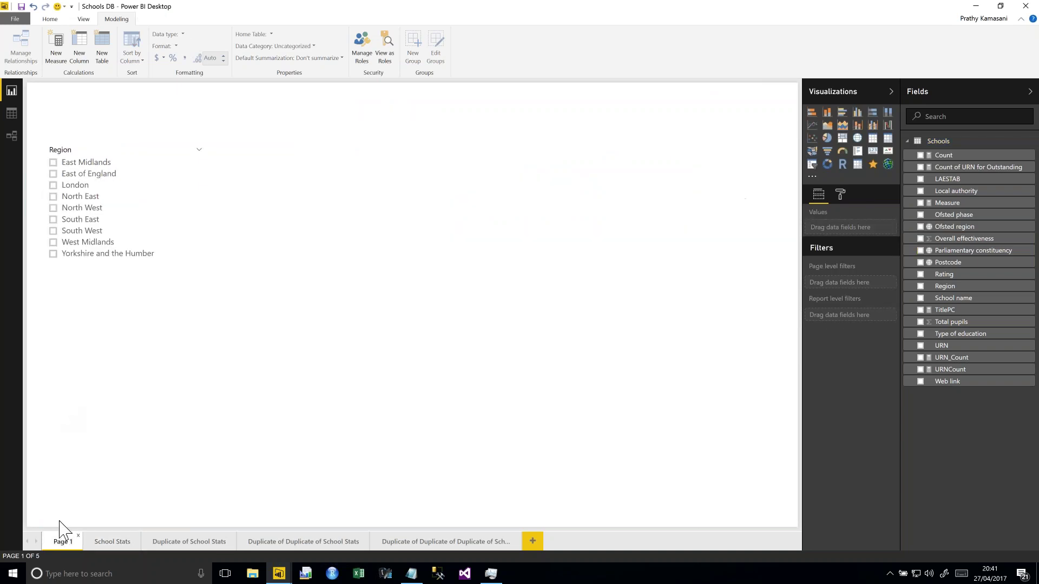
pyautogui.click(134, 209)
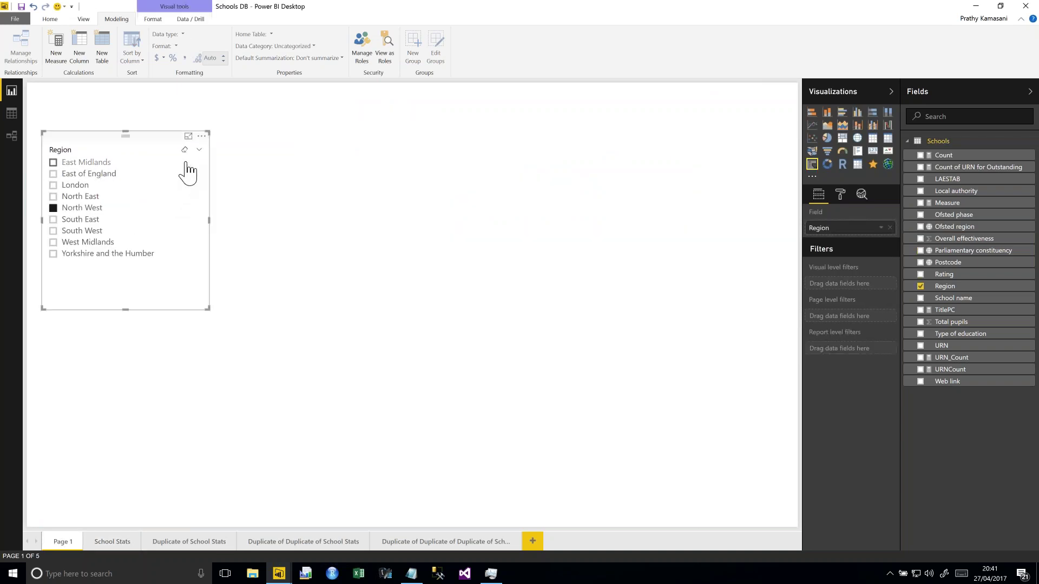
pyautogui.click(199, 150)
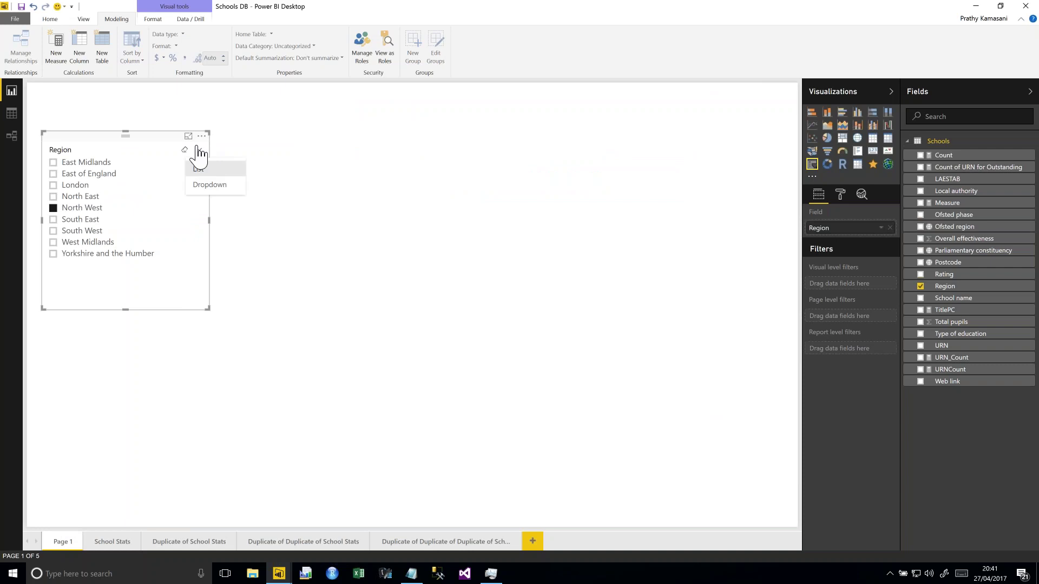
pyautogui.click(212, 185)
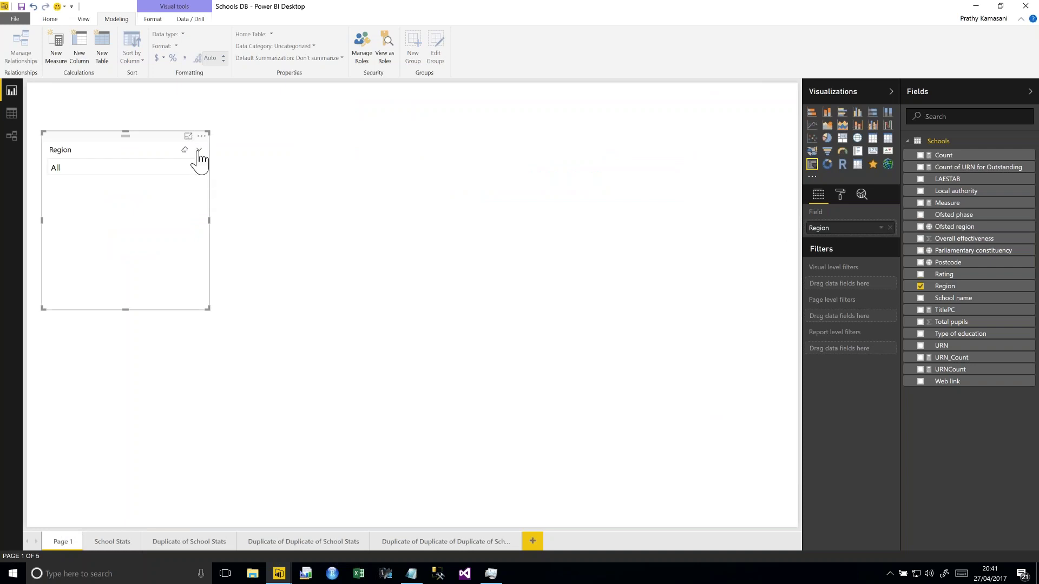
pyautogui.click(198, 151)
pyautogui.click(205, 174)
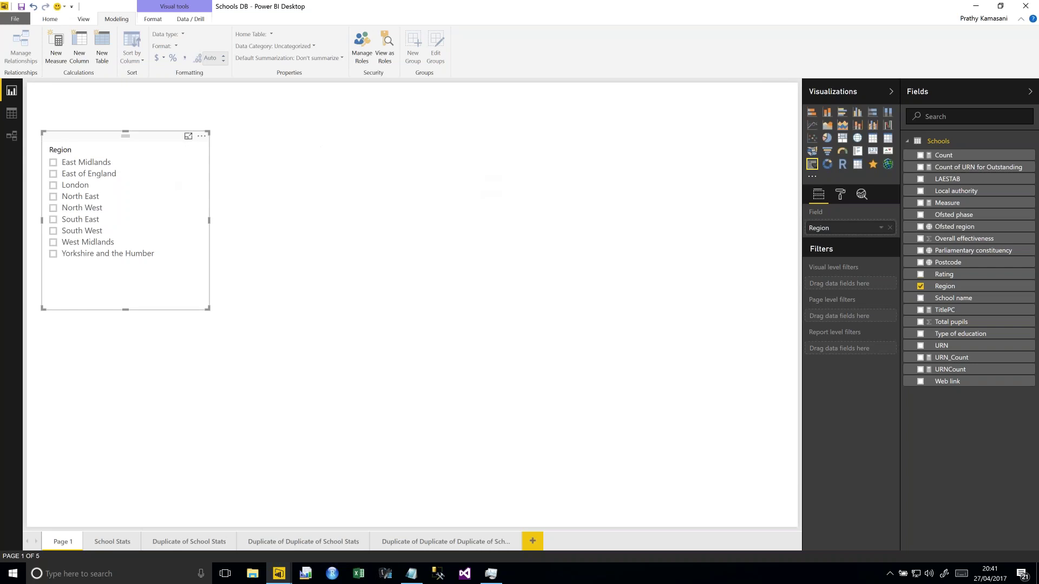
# Set the Region slicer's General orientation to Horizontal and widen it across the page top.
pyautogui.click(840, 194)
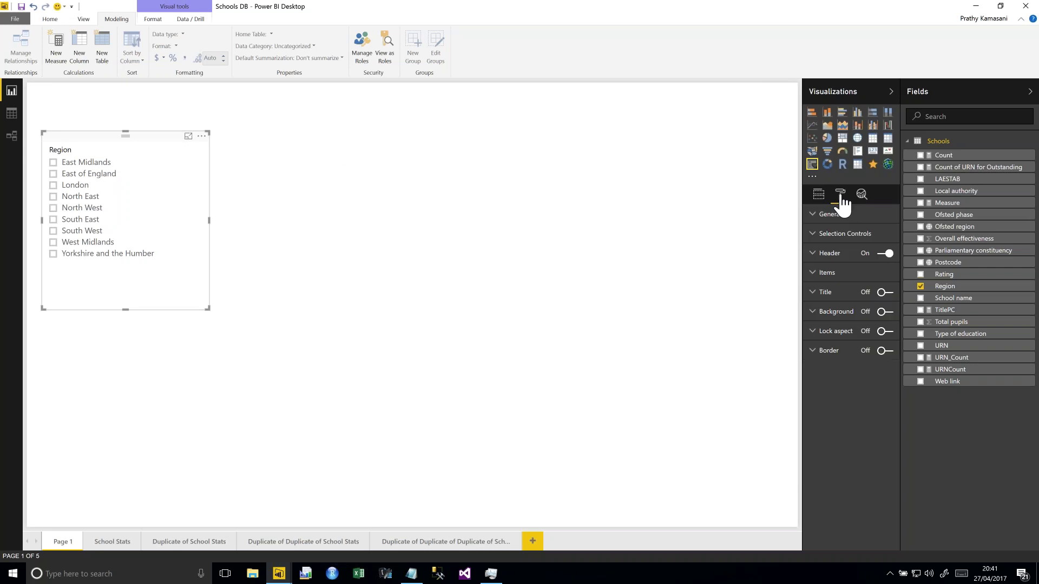
pyautogui.click(827, 233)
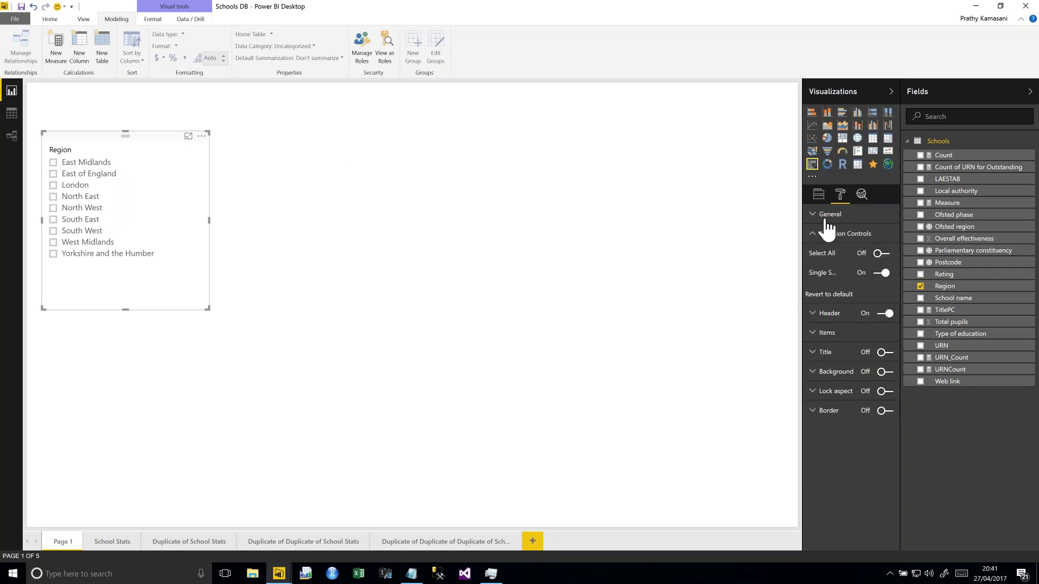
pyautogui.click(826, 219)
pyautogui.click(867, 272)
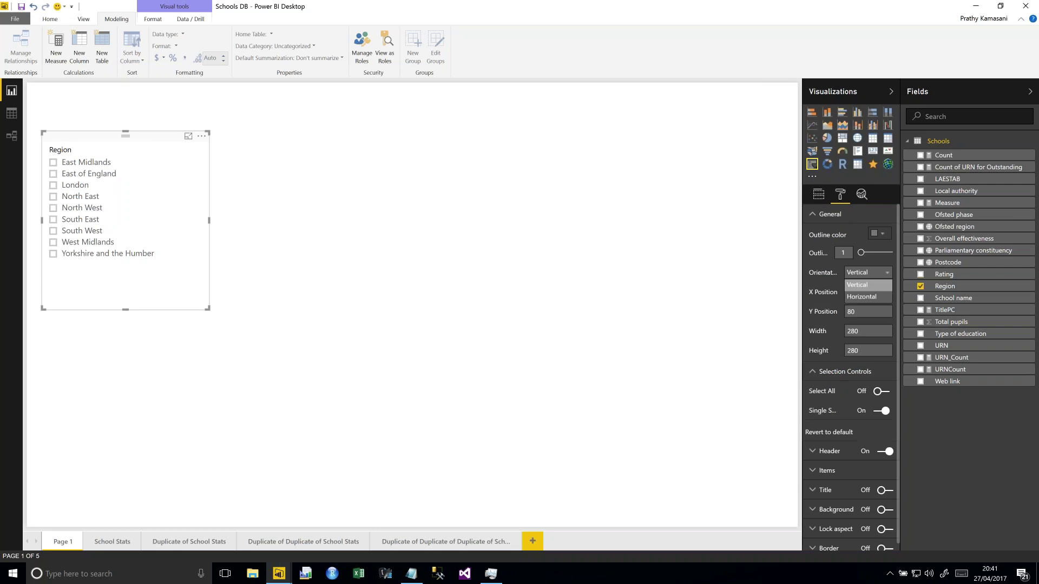
pyautogui.click(862, 297)
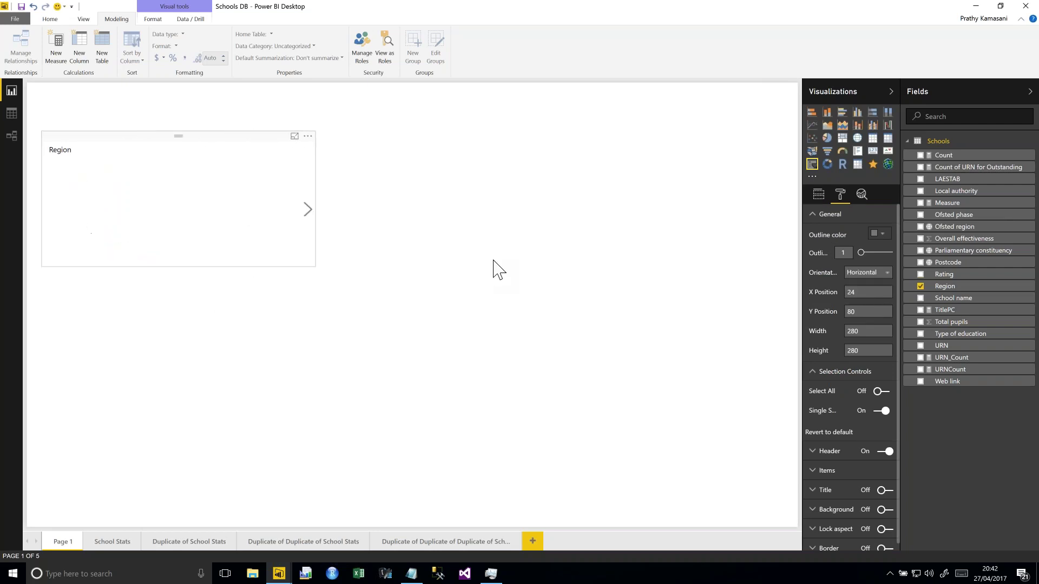
pyautogui.moveTo(775, 225)
pyautogui.mouseDown()
pyautogui.moveTo(795, 215)
pyautogui.moveTo(781, 205)
pyautogui.mouseUp()
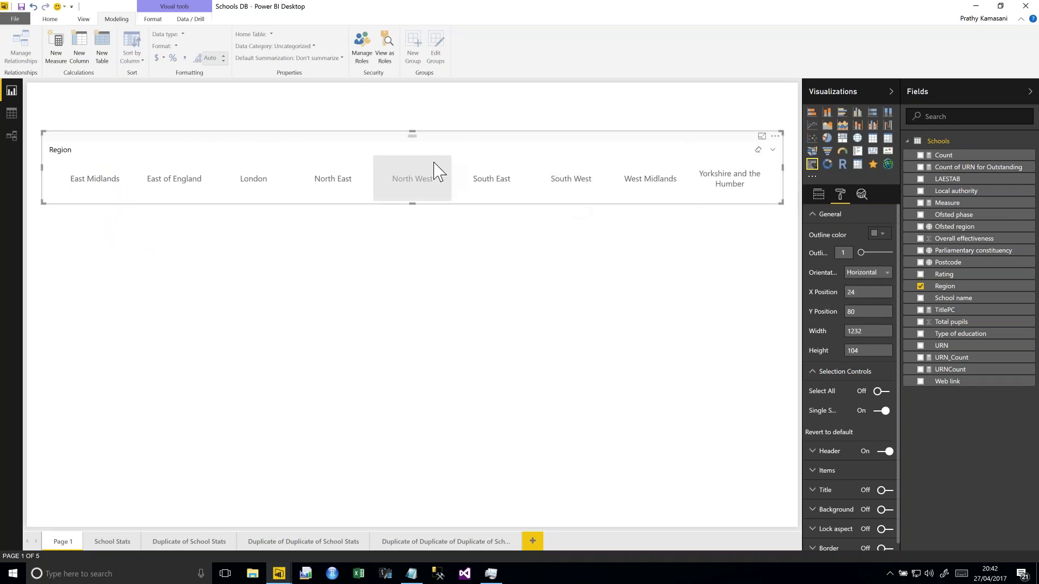
# Select North West, South East and South West in the horizontal slicer, then return to School Stats.
pyautogui.click(437, 173)
pyautogui.click(494, 181)
pyautogui.click(579, 192)
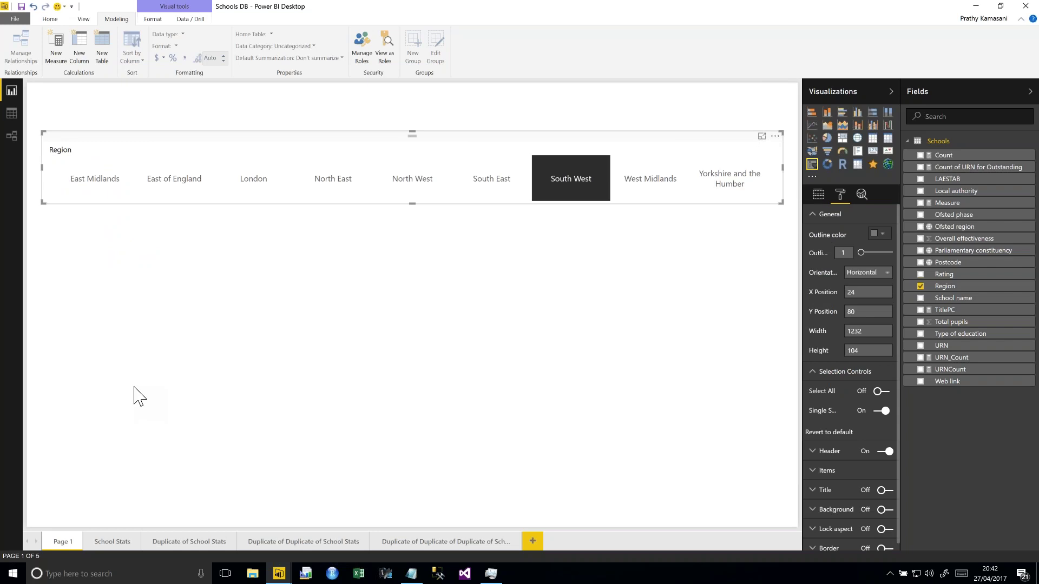
pyautogui.click(105, 543)
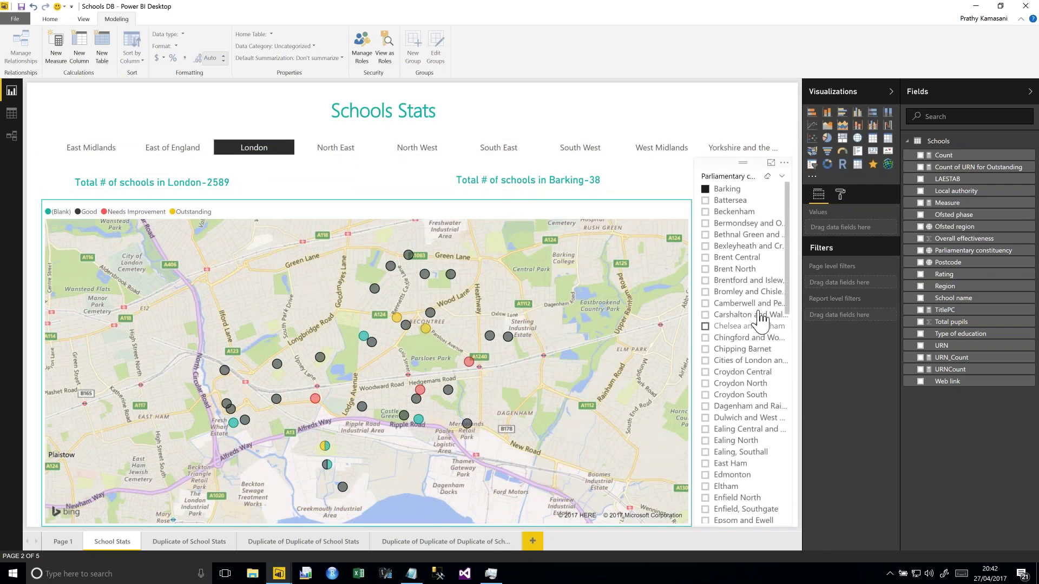
# Filter the School Stats page to East of England, then East Midlands, and bring up the Format ribbon.
pyautogui.click(737, 169)
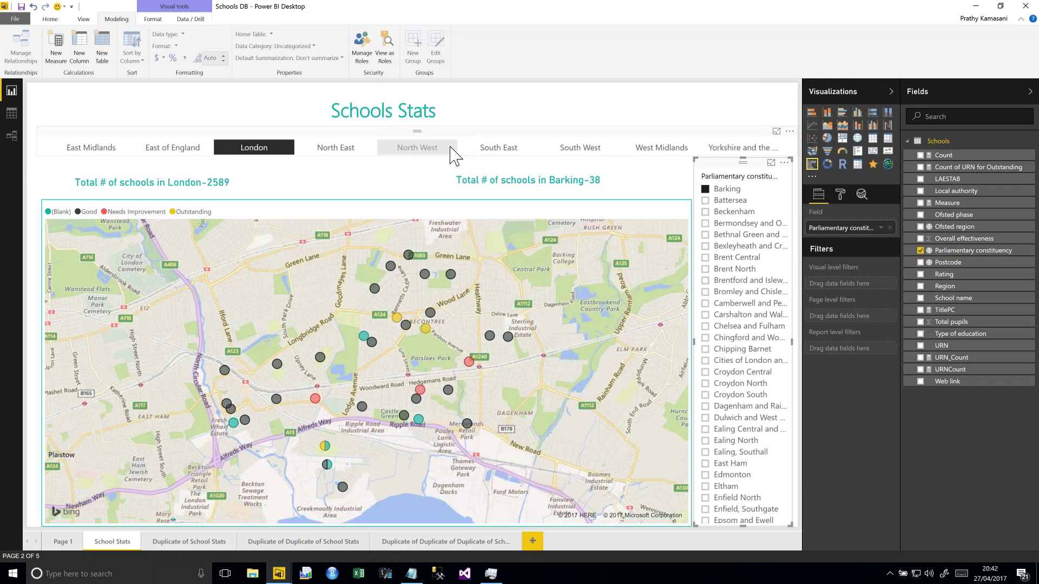
pyautogui.click(178, 154)
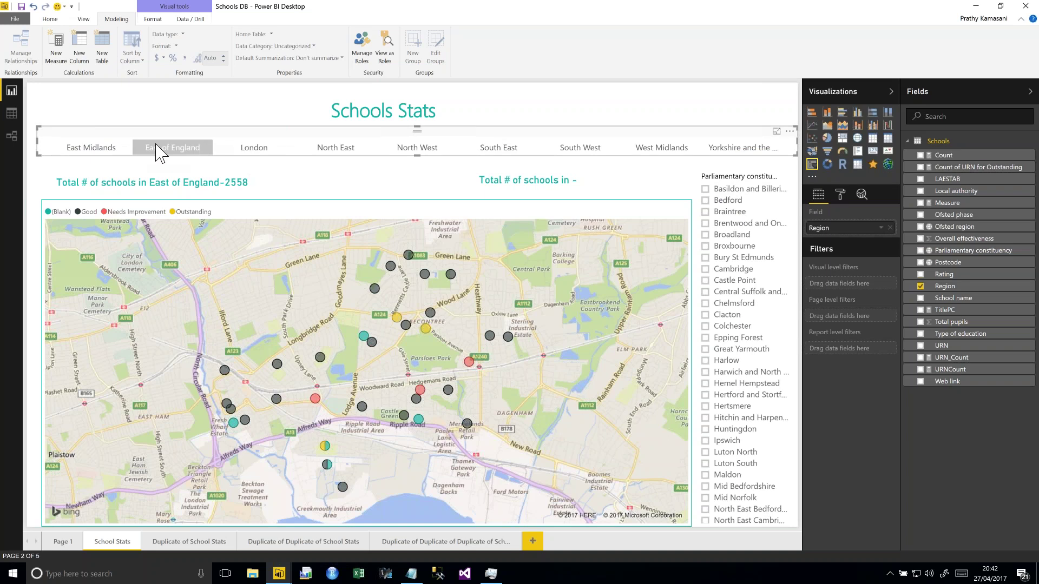
pyautogui.click(86, 148)
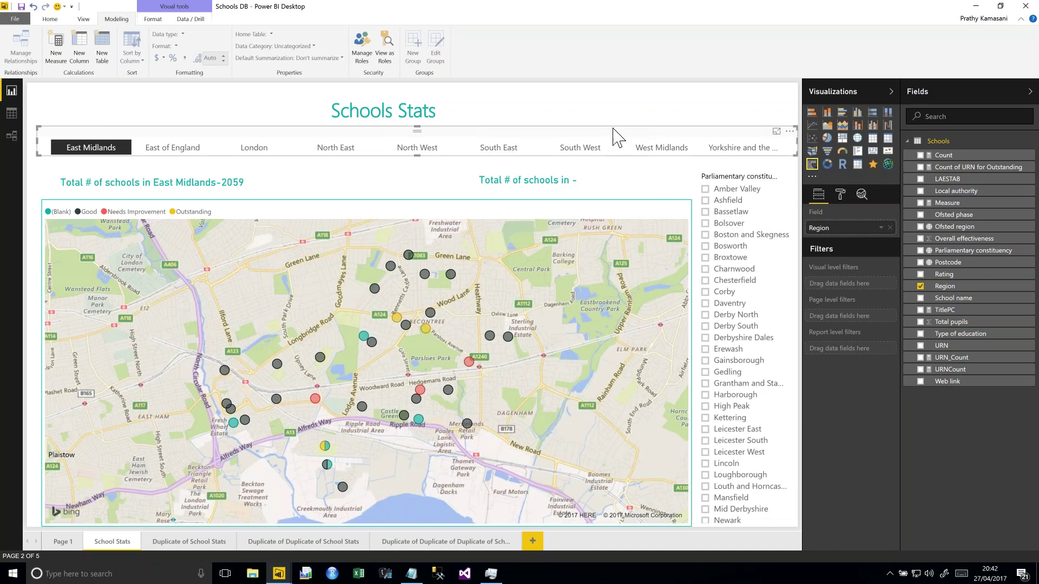
pyautogui.click(157, 16)
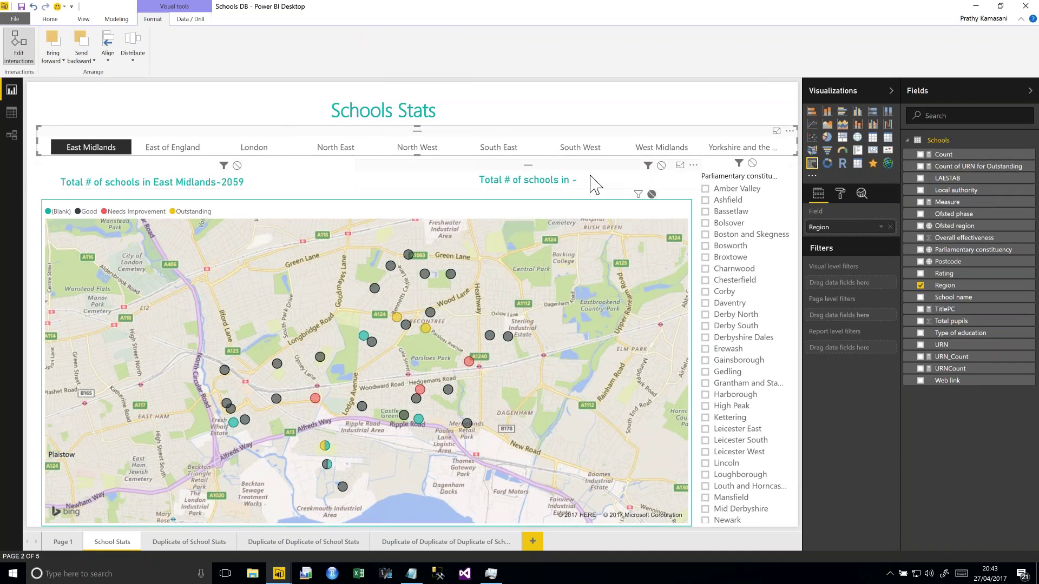
# Set the constituency count card's interaction to None, then turn Edit interactions off.
pyautogui.click(661, 165)
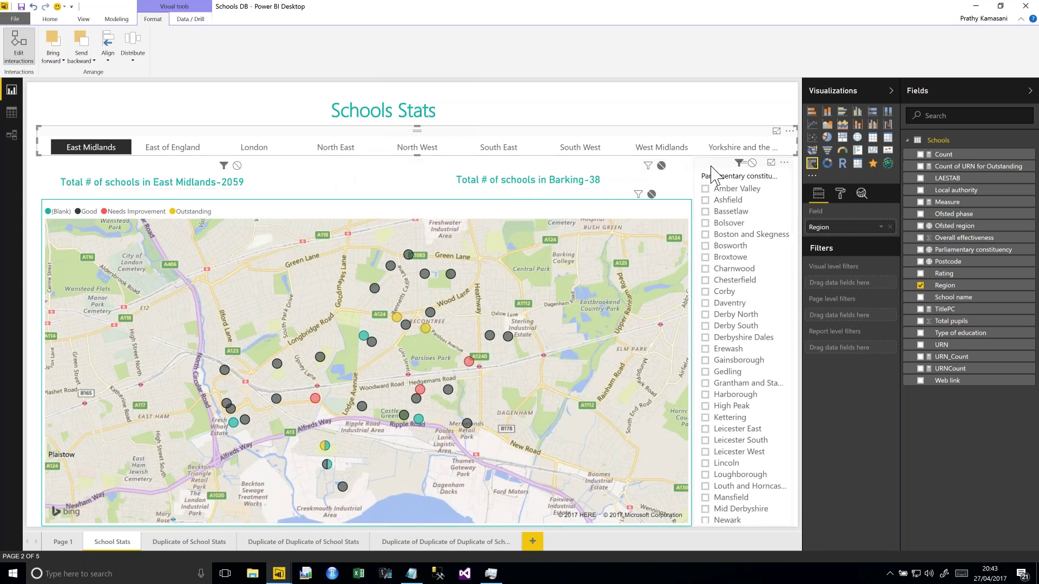
pyautogui.click(721, 178)
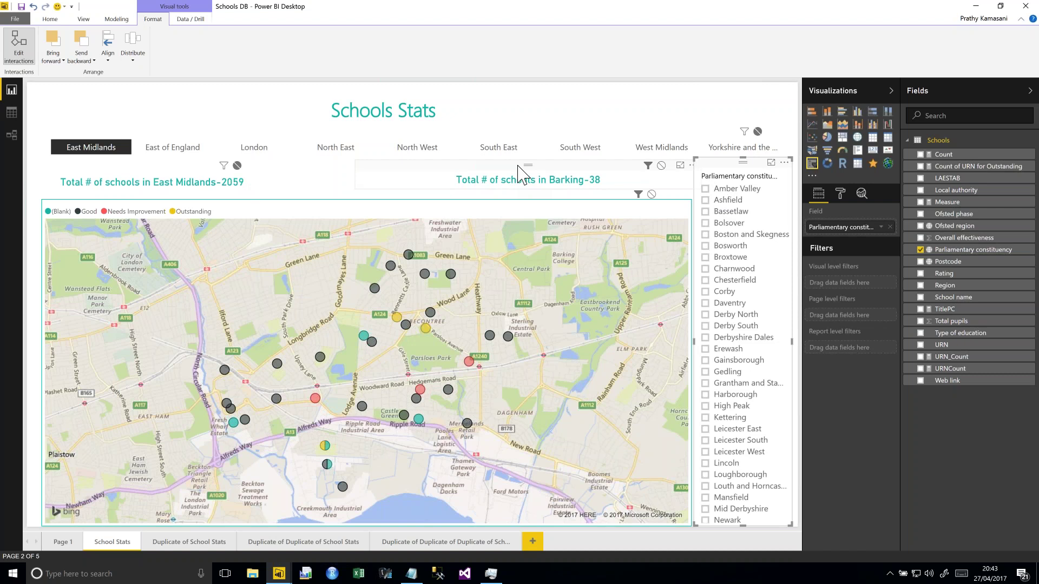
pyautogui.click(19, 44)
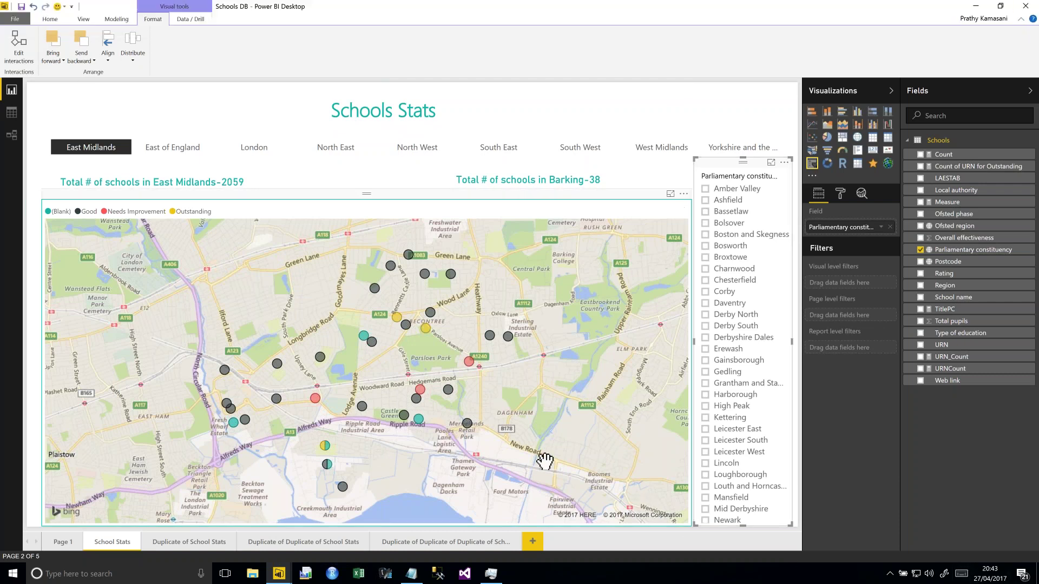
pyautogui.click(379, 206)
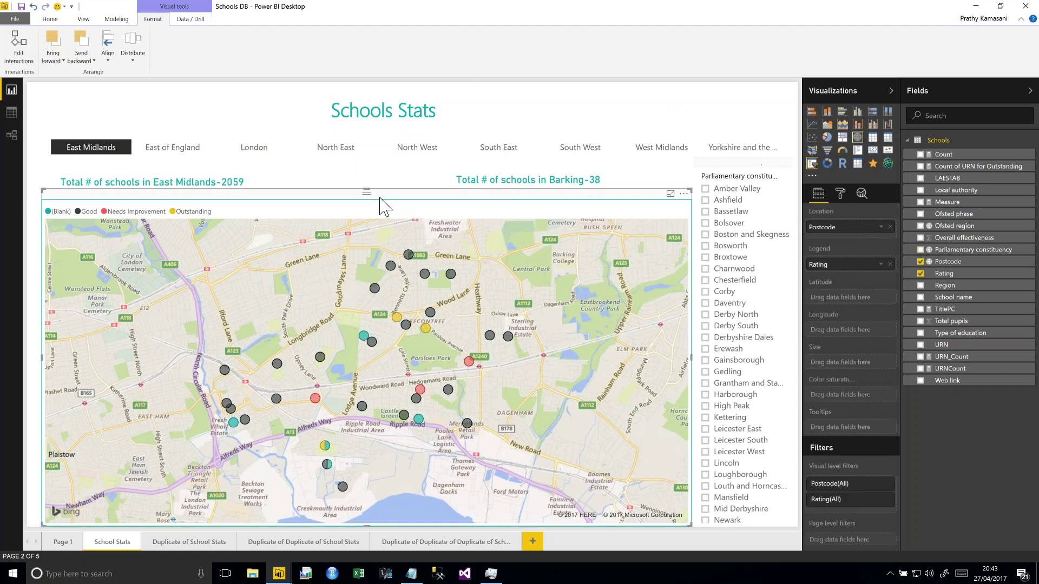
pyautogui.click(444, 176)
pyautogui.click(200, 179)
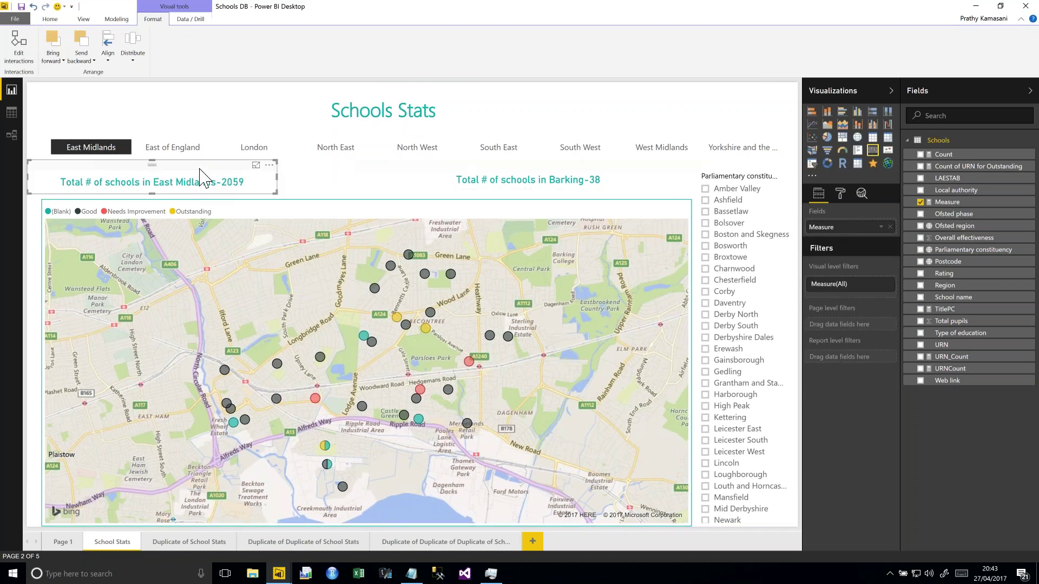
pyautogui.click(709, 200)
pyautogui.click(390, 185)
pyautogui.click(377, 204)
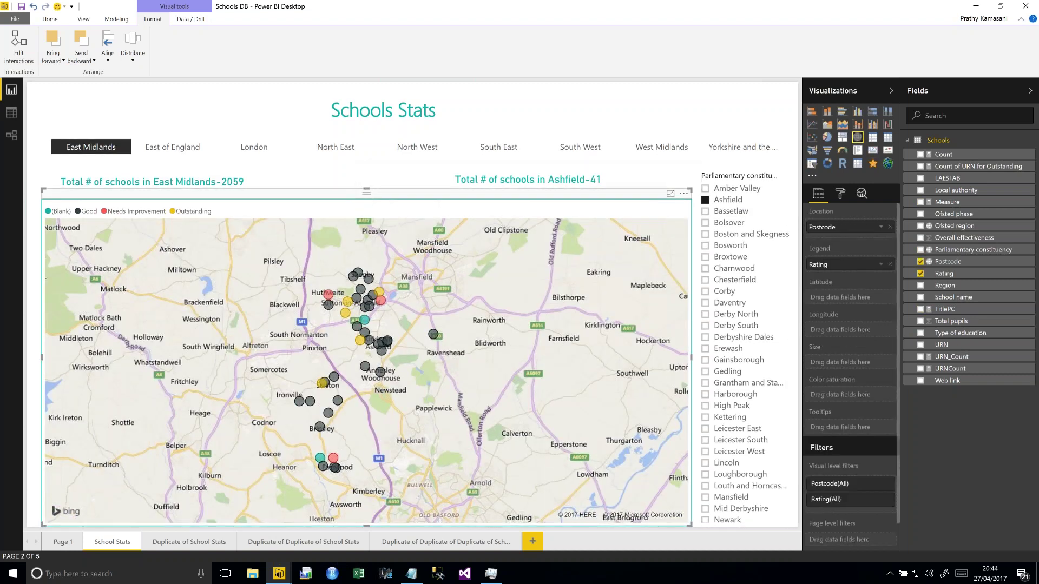
pyautogui.moveTo(367, 184); pyautogui.dragTo(401, 204)
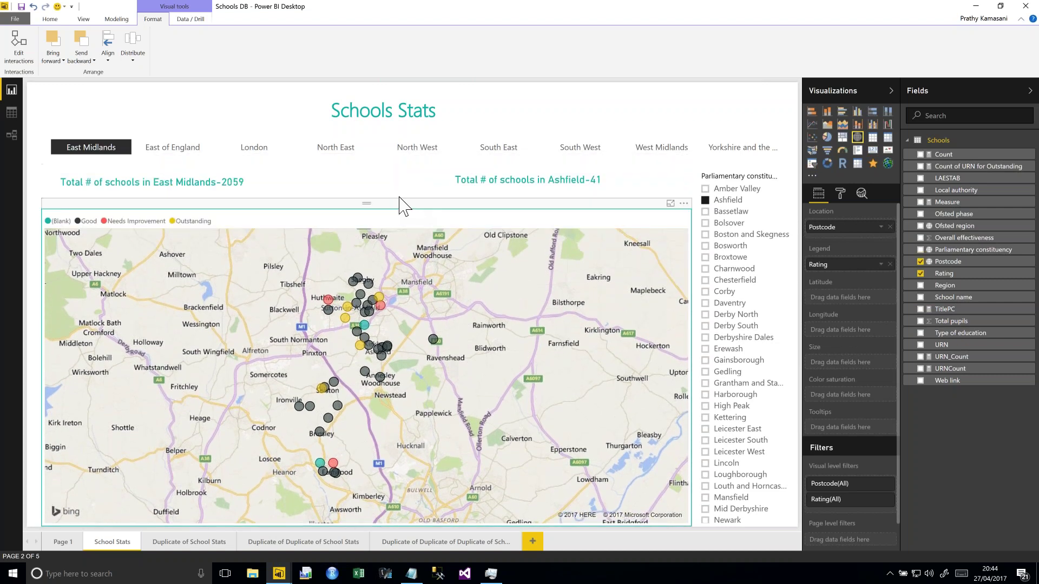
pyautogui.click(440, 179)
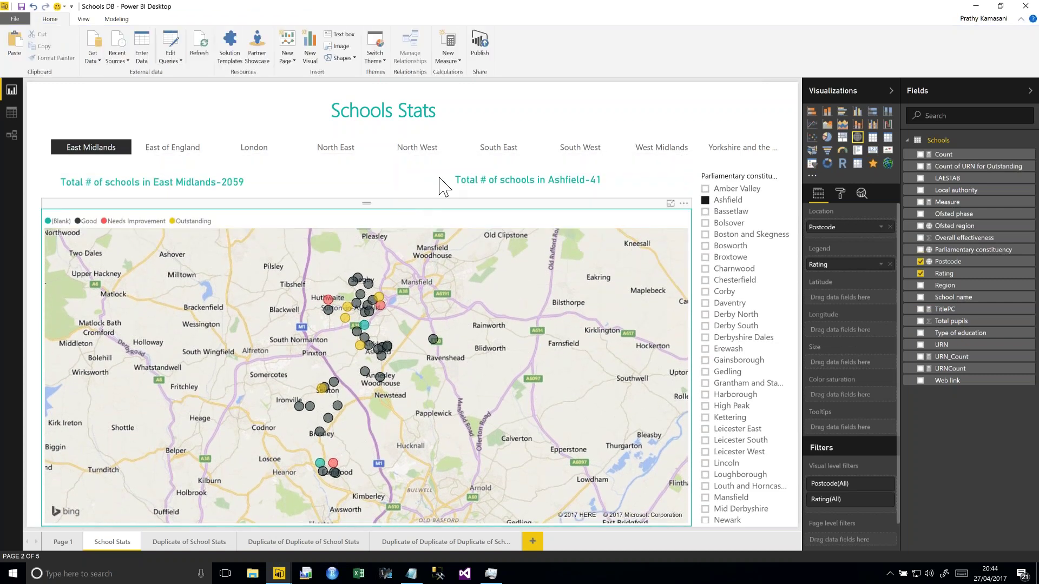
pyautogui.click(705, 280)
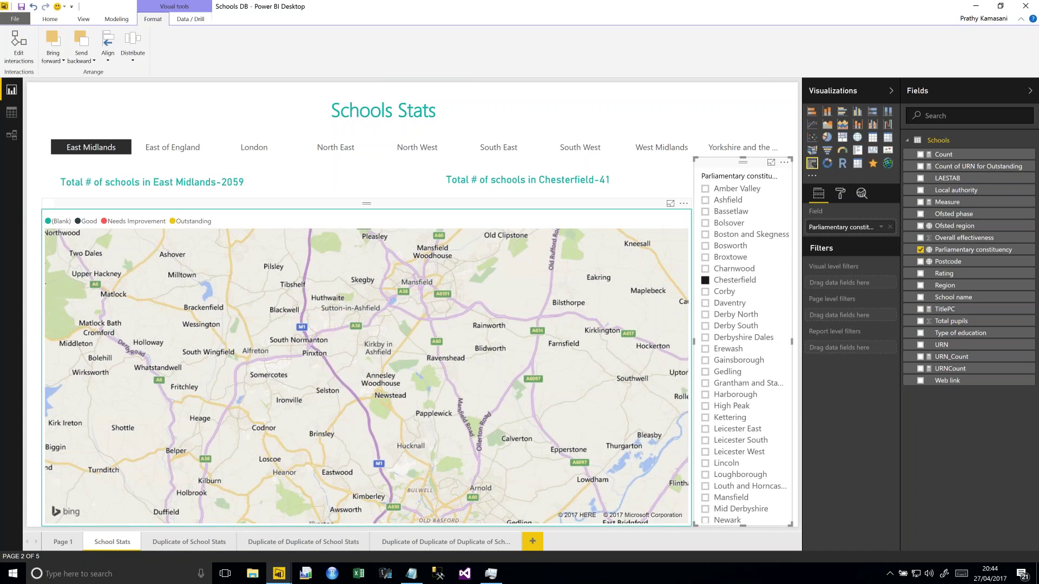
pyautogui.click(706, 201)
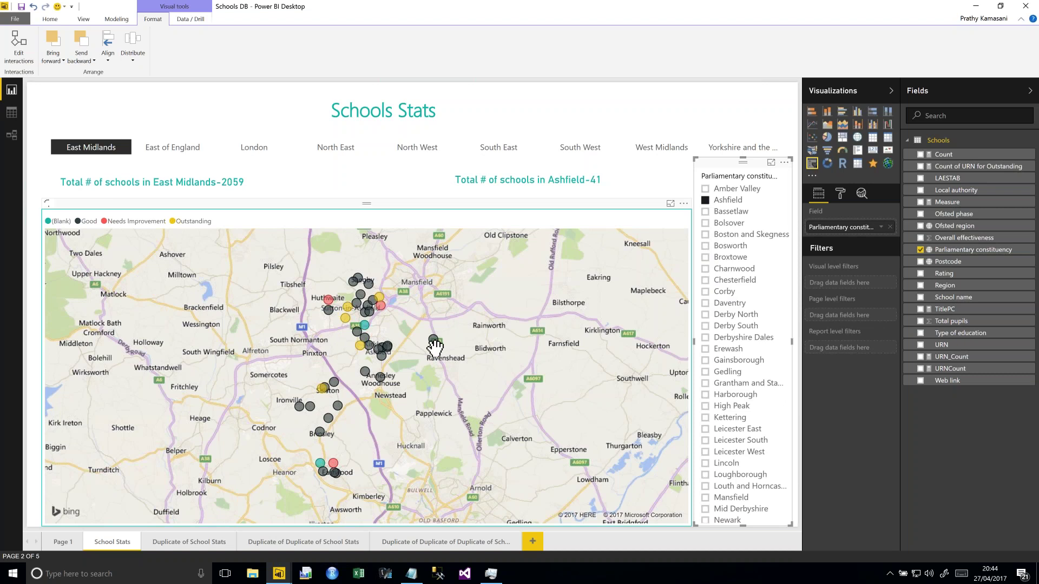
pyautogui.moveTo(431, 340)
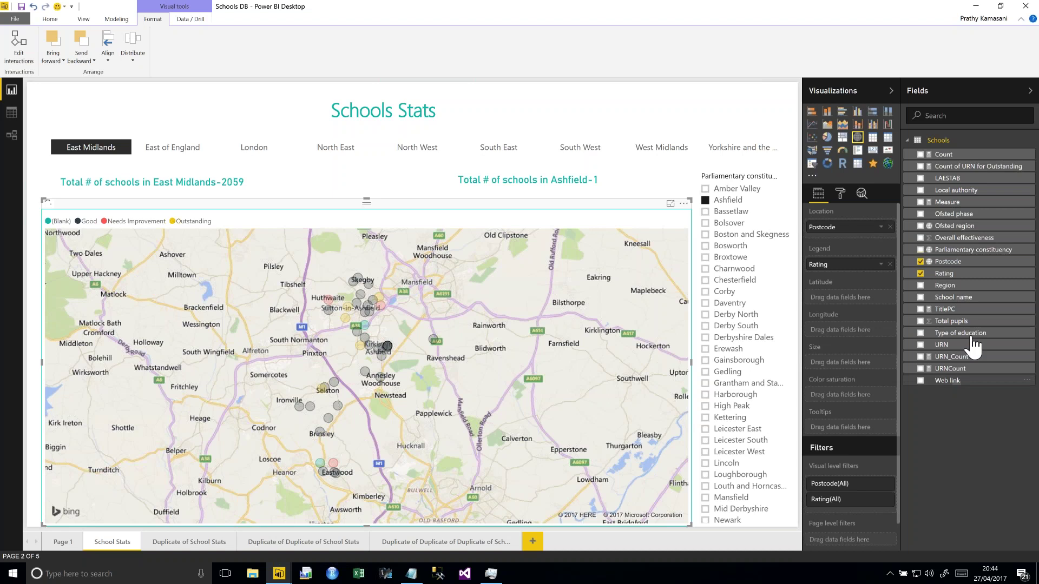
pyautogui.moveTo(955, 298); pyautogui.dragTo(866, 429)
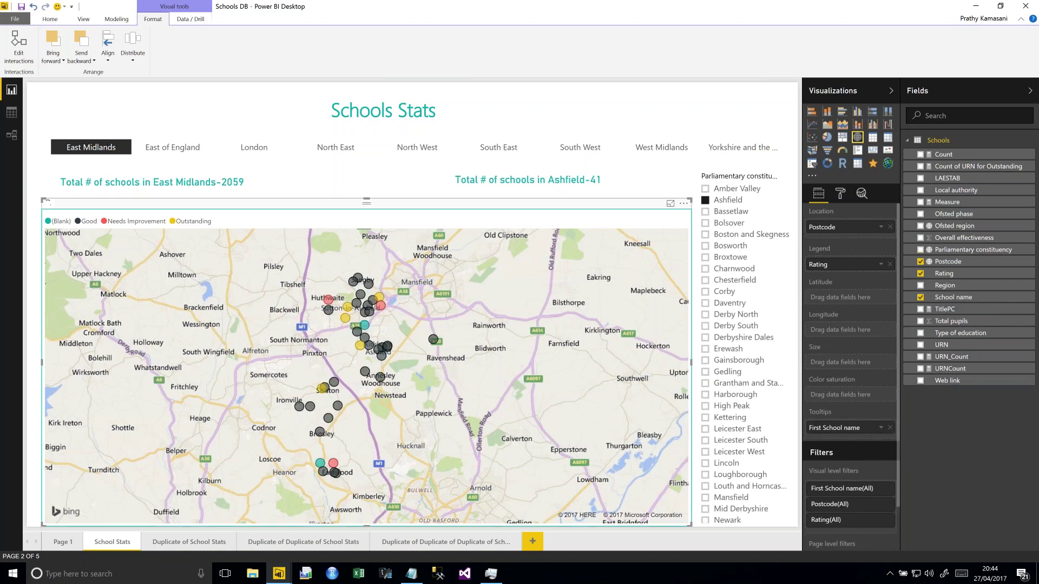
pyautogui.moveTo(362, 351)
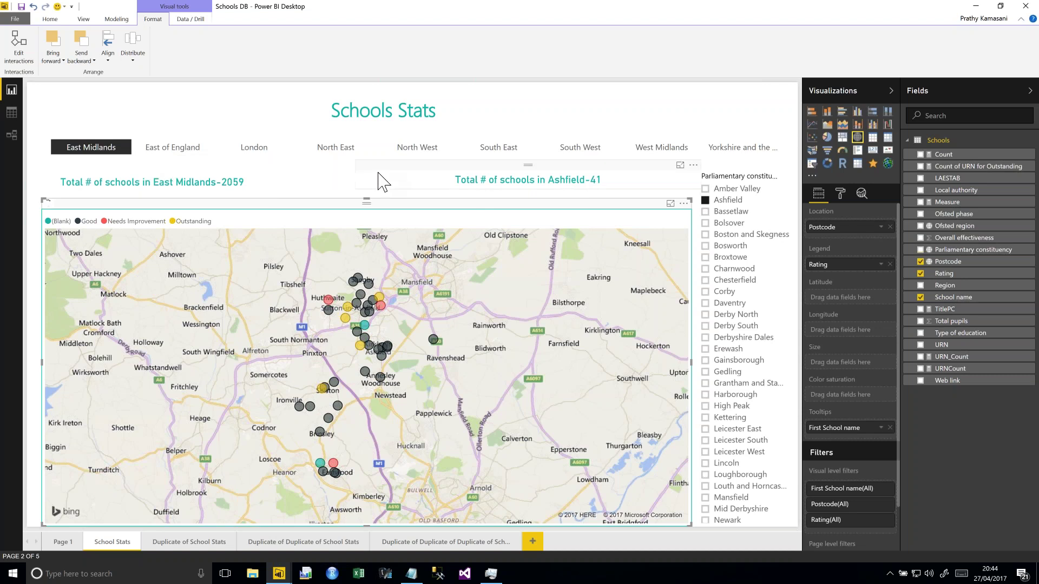
pyautogui.click(360, 181)
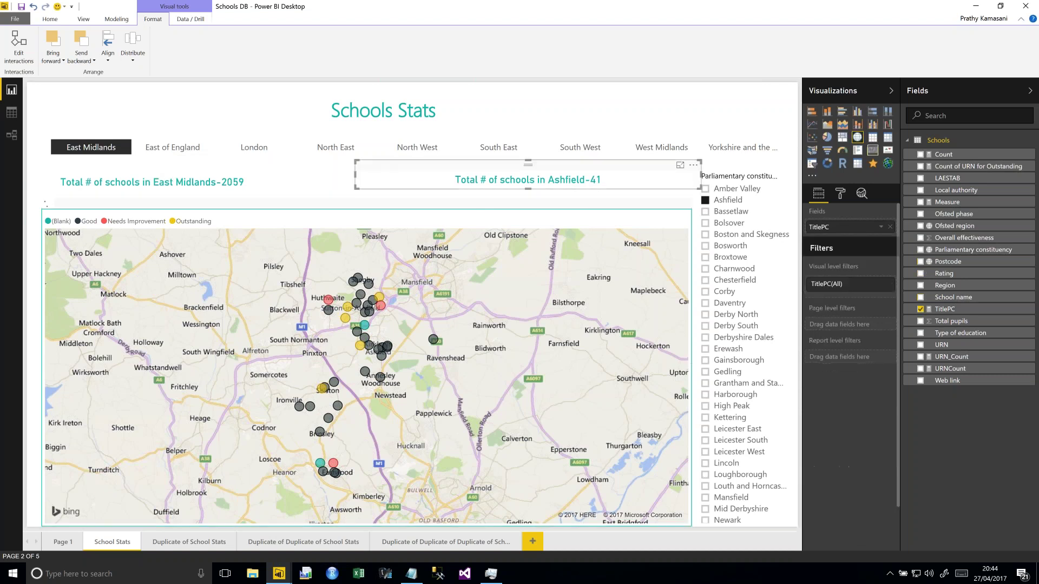
pyautogui.click(921, 154)
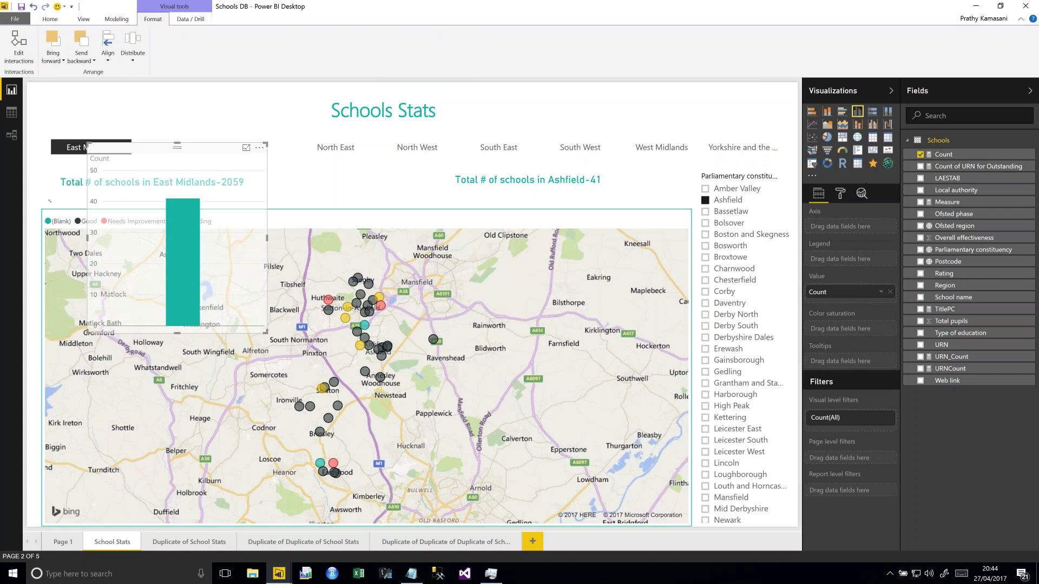
pyautogui.click(873, 153)
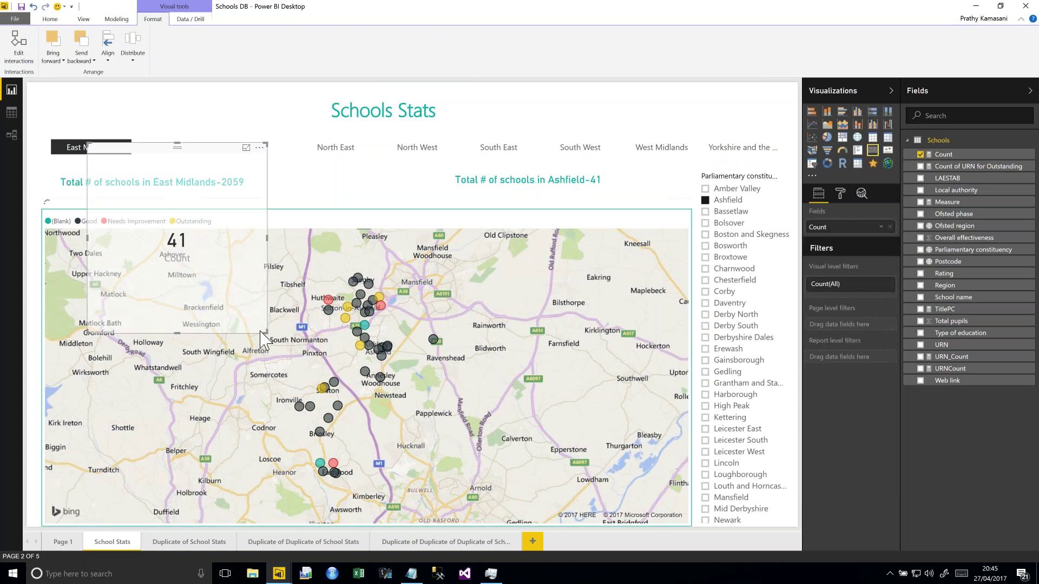
pyautogui.moveTo(264, 331); pyautogui.dragTo(176, 201)
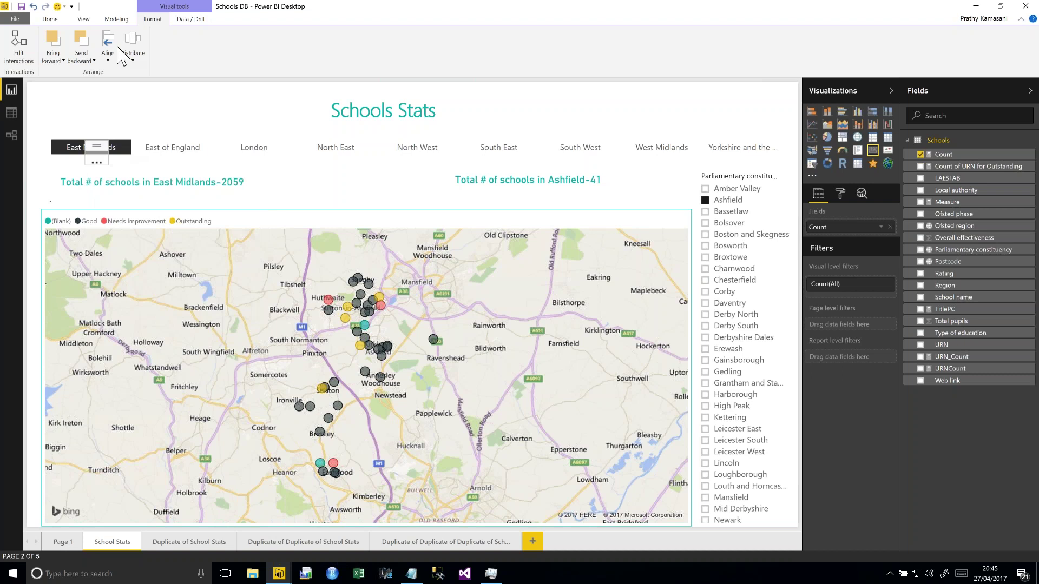
pyautogui.moveTo(128, 155); pyautogui.dragTo(320, 164)
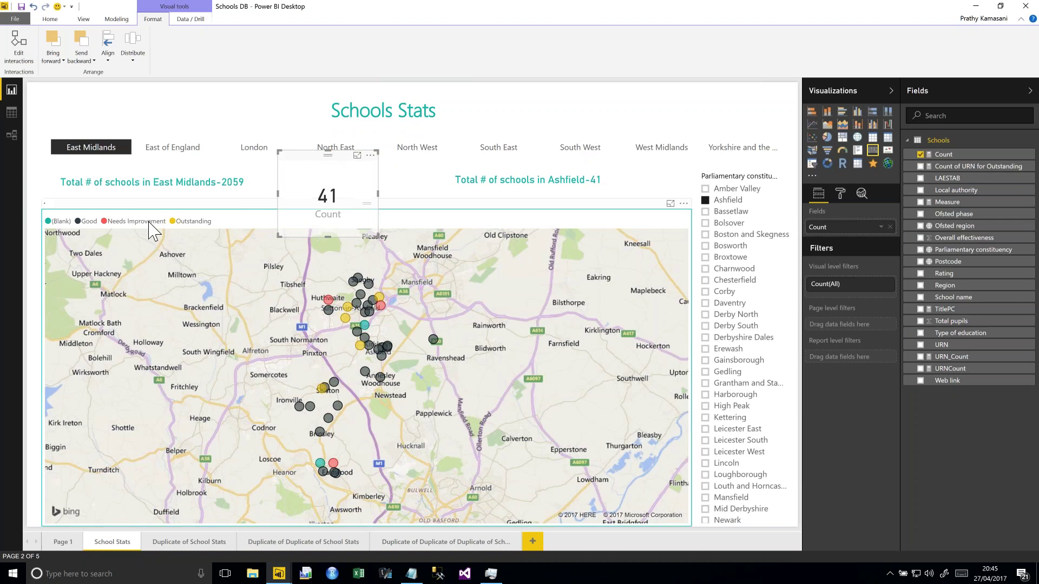
pyautogui.click(370, 157)
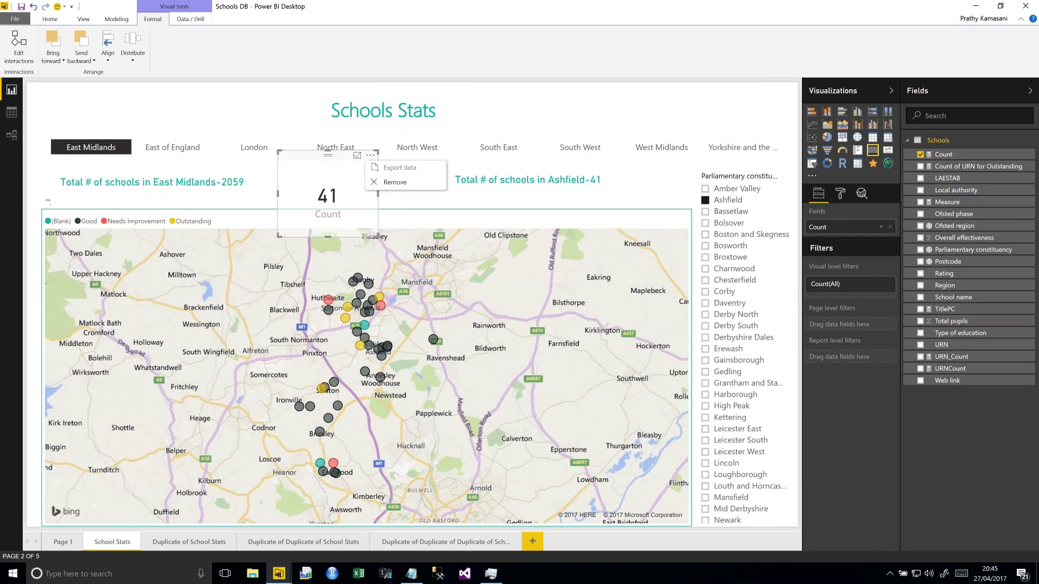
pyautogui.click(386, 182)
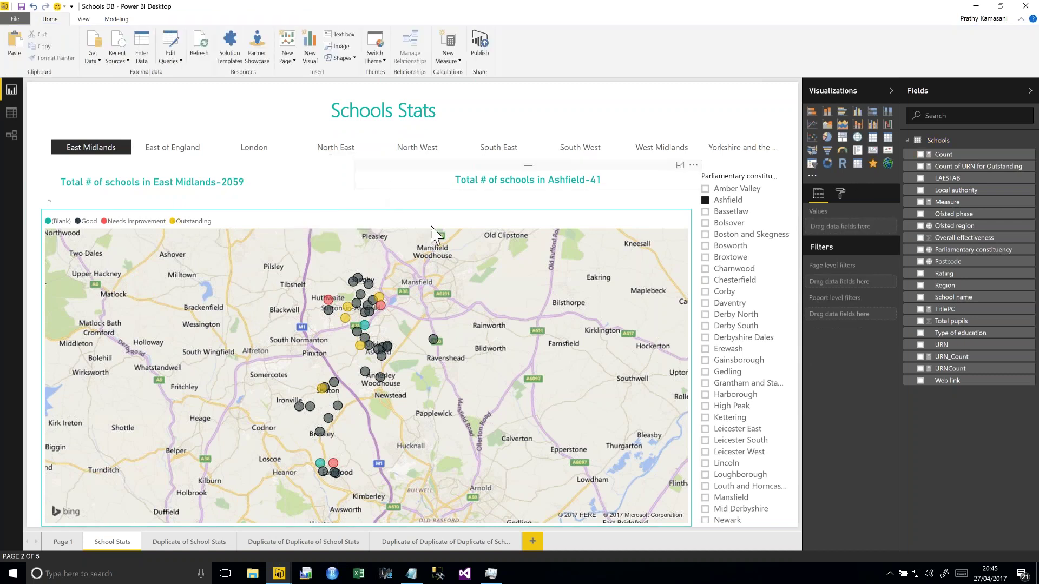
# Show the Ashfield title card's TitlePC DAX formula in an expanded formula bar, highlighting 'Total # of schools in'.
pyautogui.click(493, 179)
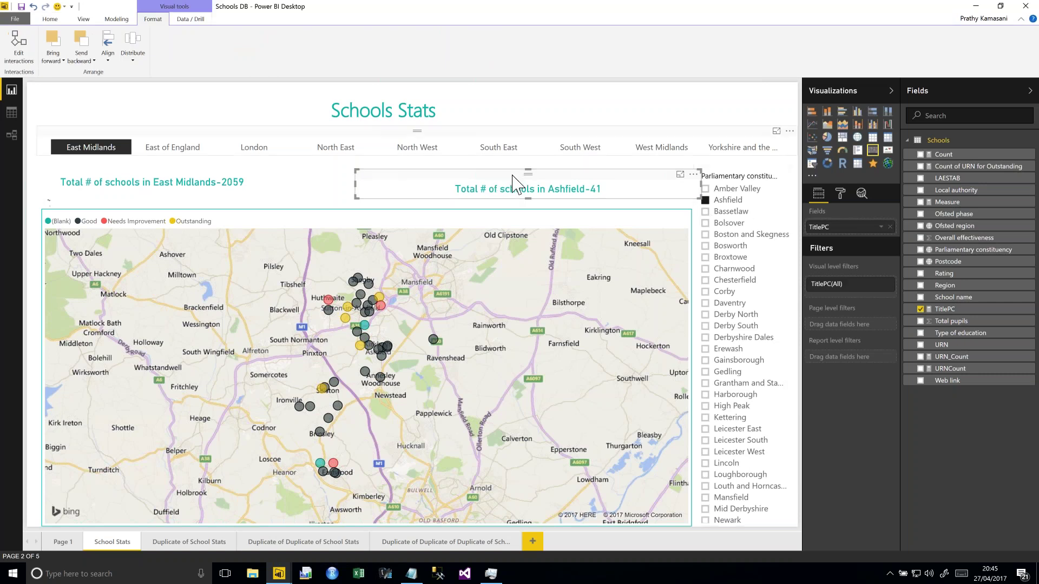
pyautogui.click(962, 311)
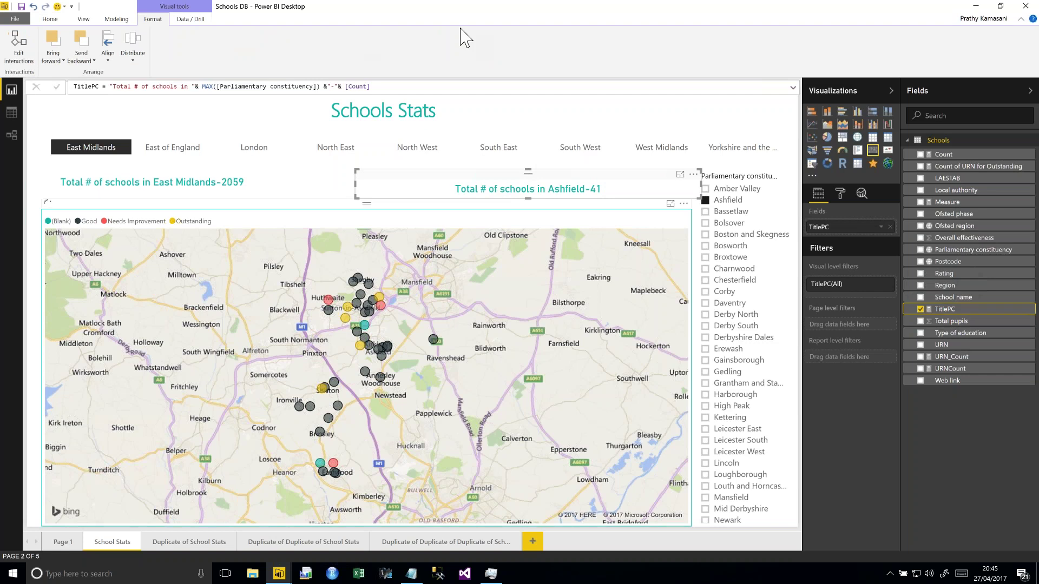
pyautogui.click(793, 88)
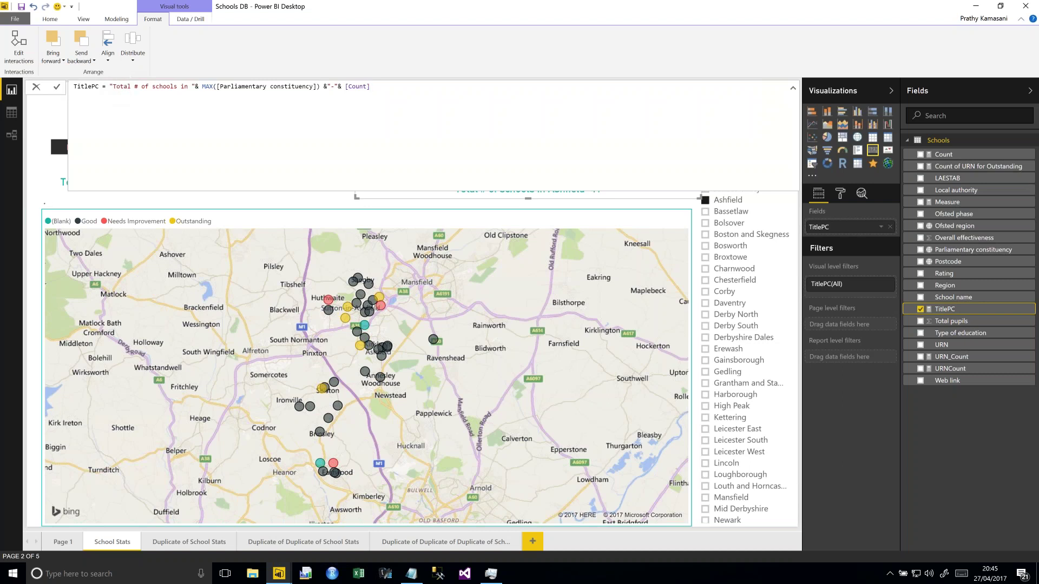
pyautogui.moveTo(110, 87); pyautogui.dragTo(200, 87)
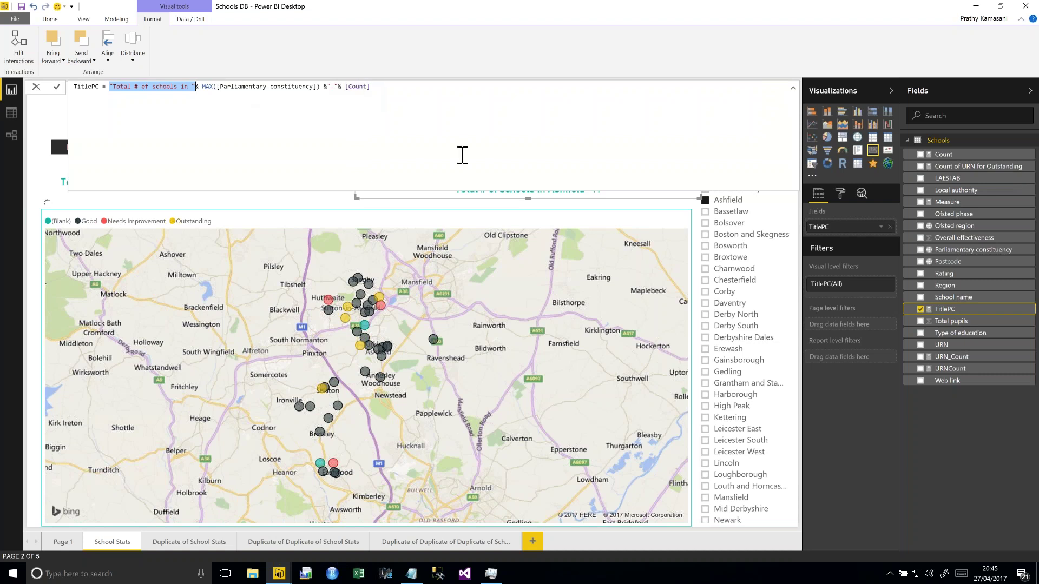
# Collapse the formula bar and filter to Bassetlaw, then Bolsover, and the London region.
pyautogui.click(792, 88)
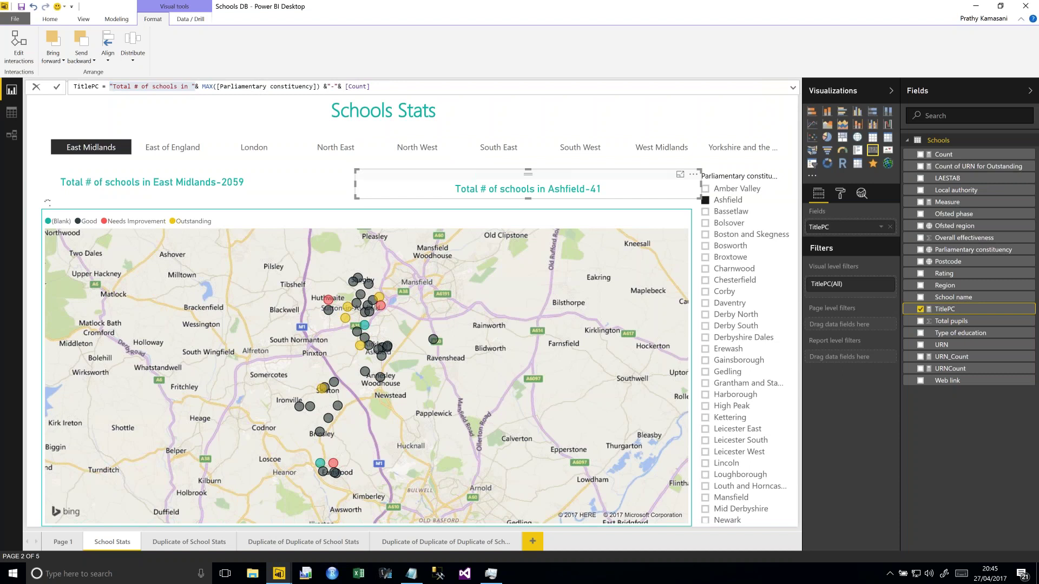
pyautogui.click(707, 212)
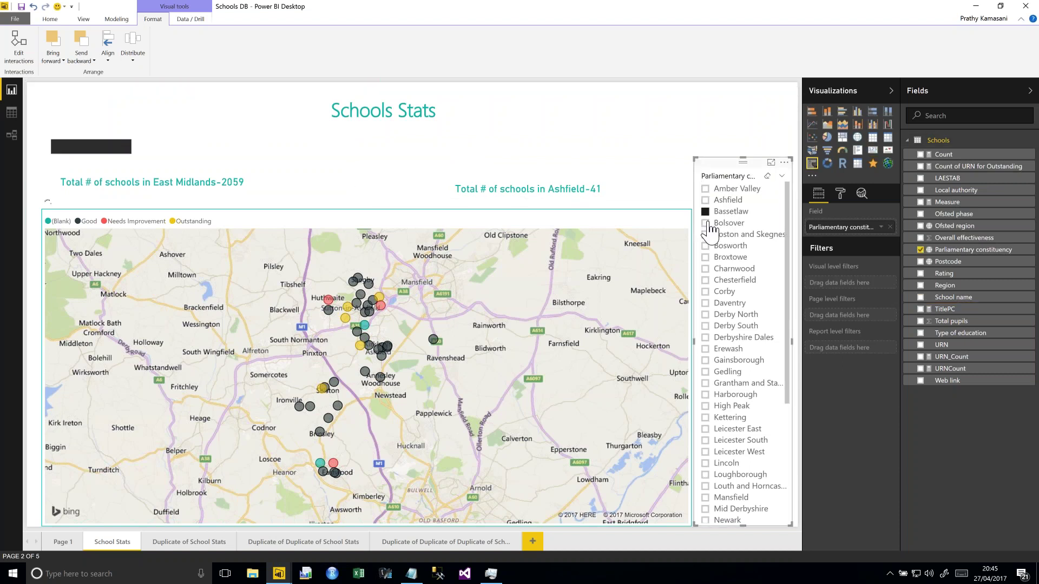
pyautogui.click(706, 224)
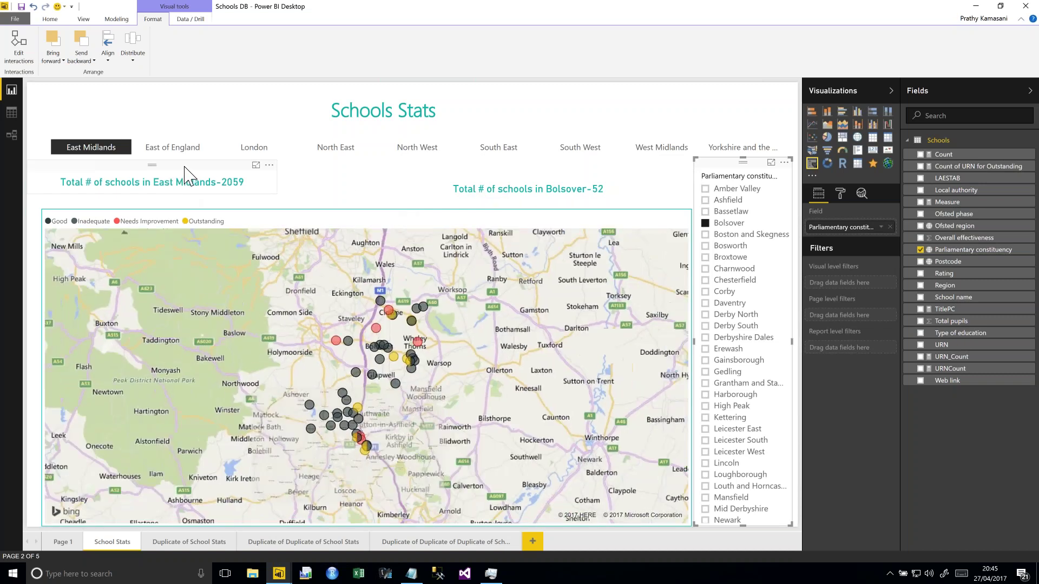
pyautogui.click(250, 147)
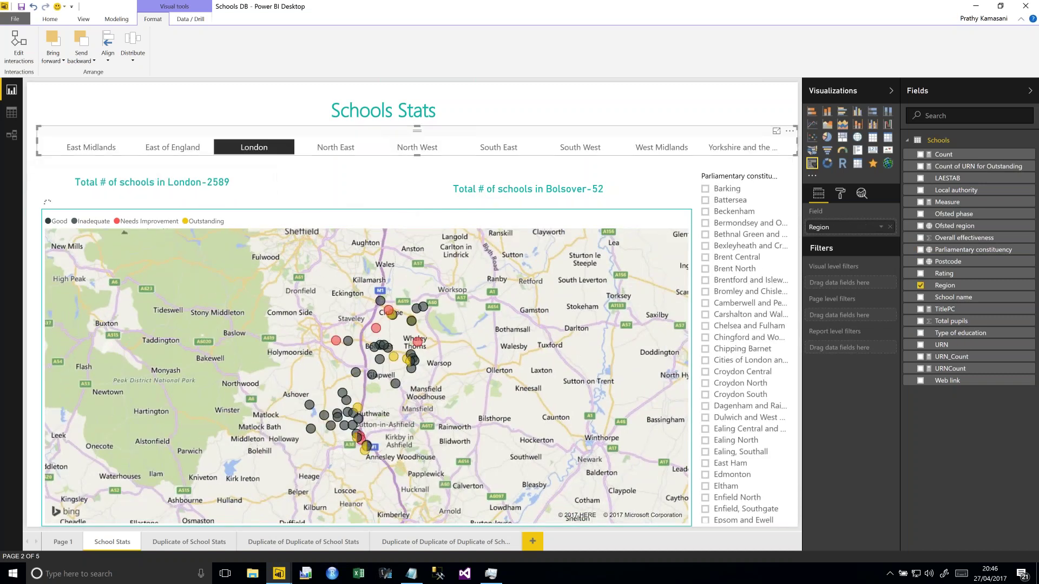
# Drag the map's top edge down to free space above it.
pyautogui.click(374, 210)
pyautogui.moveTo(397, 200); pyautogui.dragTo(395, 295)
pyautogui.click(355, 248)
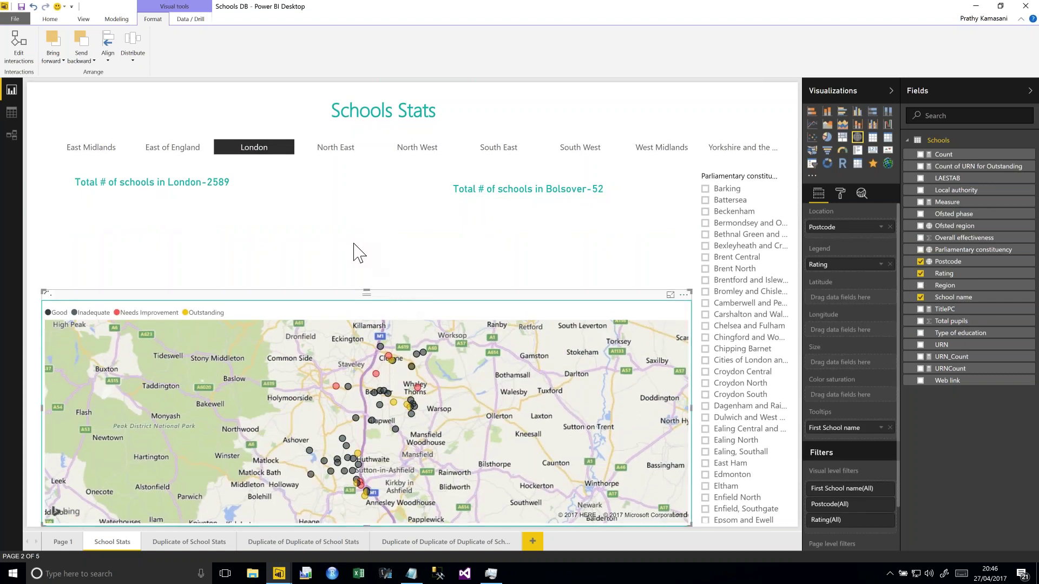
# Add a treemap and stretch it page-wide in the gap between the London total and the map.
pyautogui.click(843, 139)
pyautogui.click(265, 152)
pyautogui.moveTo(268, 150); pyautogui.dragTo(248, 218)
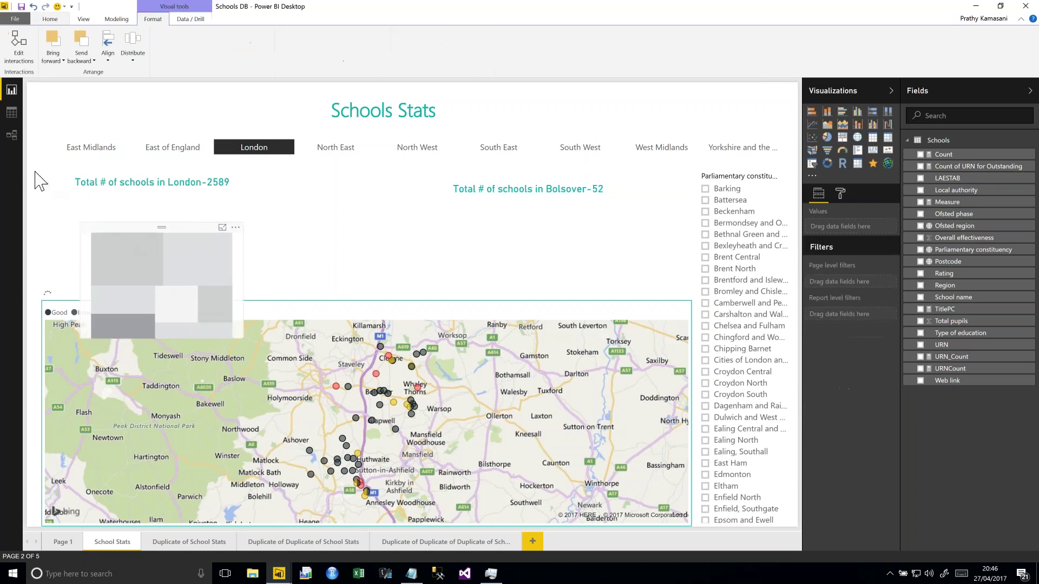
pyautogui.moveTo(97, 223); pyautogui.dragTo(39, 184)
pyautogui.moveTo(191, 255); pyautogui.dragTo(687, 273)
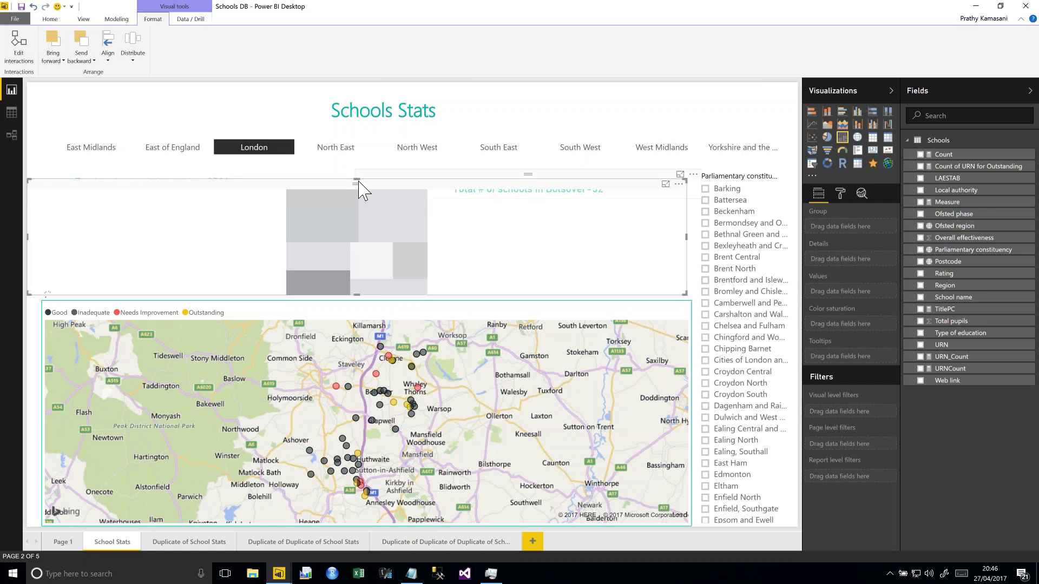
pyautogui.moveTo(357, 179); pyautogui.dragTo(364, 214)
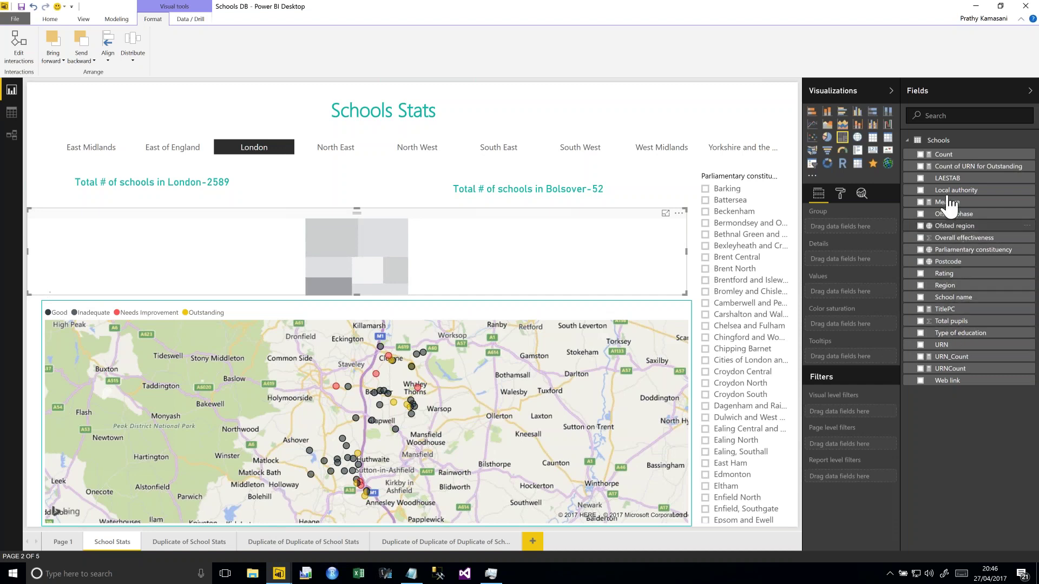
# Group the treemap by Rating with Count as values, then clear the London region filter.
pyautogui.click(922, 275)
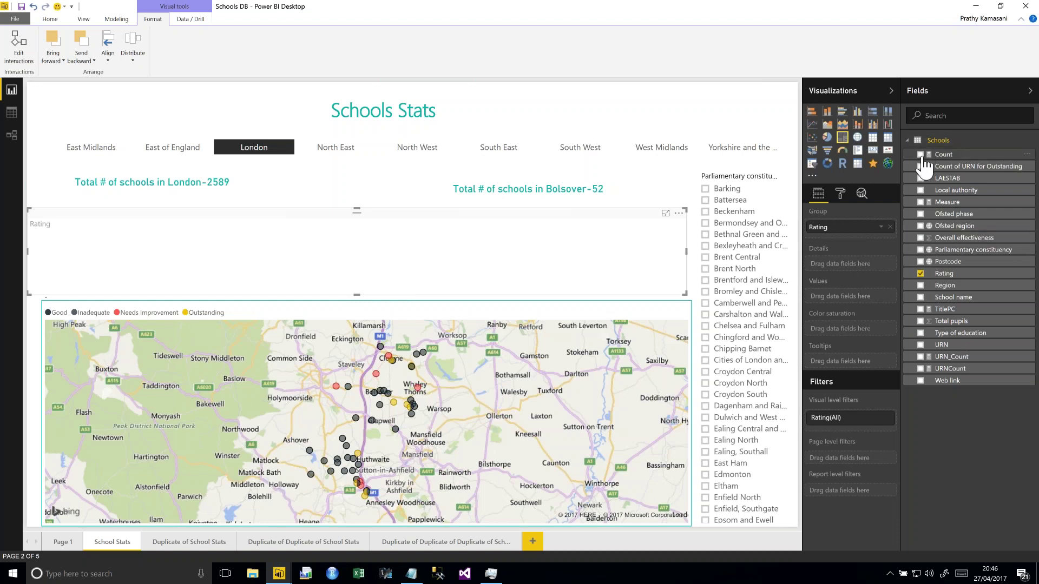
pyautogui.click(922, 156)
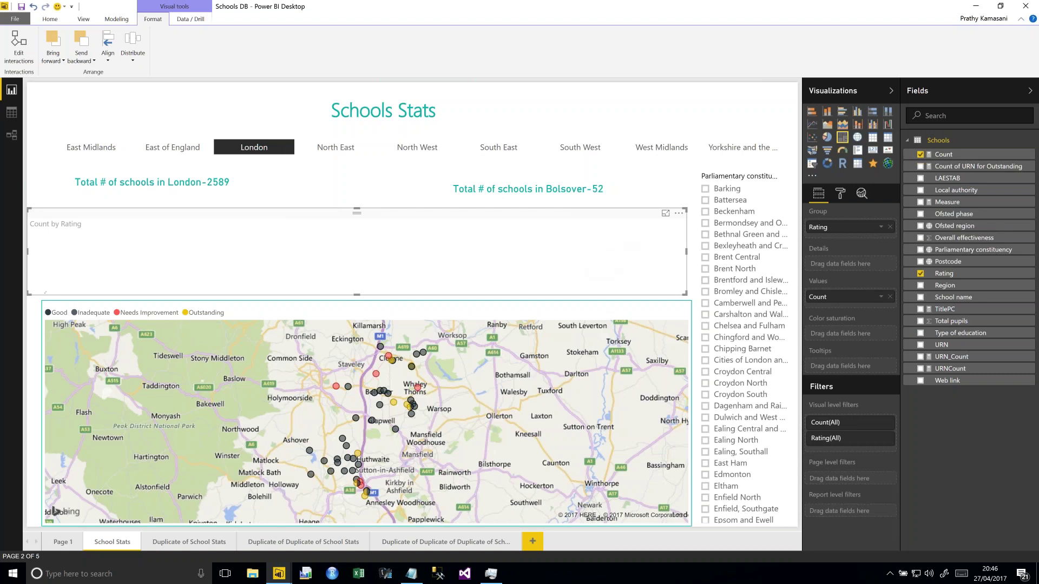
pyautogui.click(285, 155)
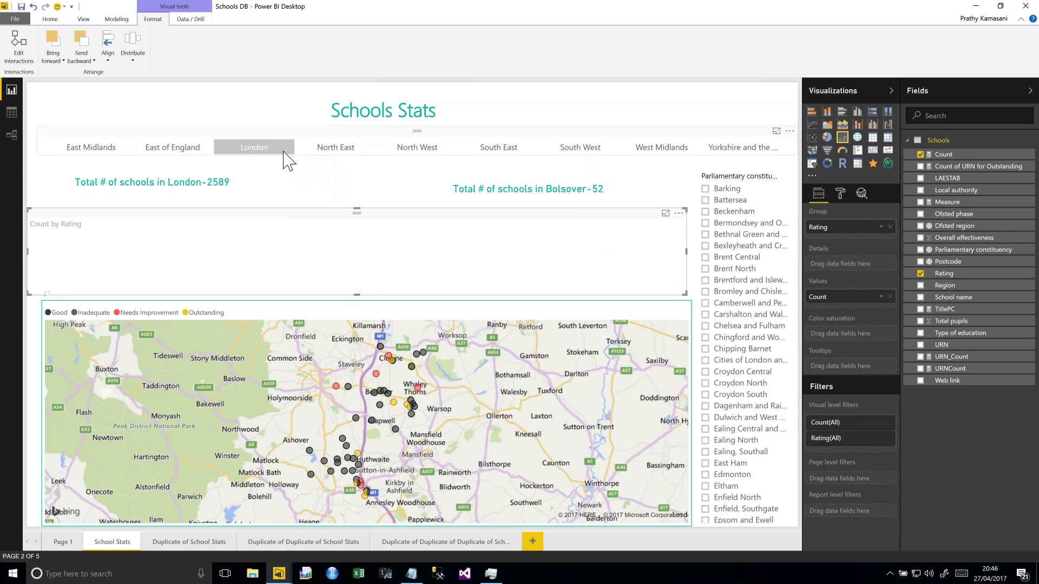
# Filter the School Stats page to West Midlands (2421 schools) and turn on Edit interactions.
pyautogui.click(280, 155)
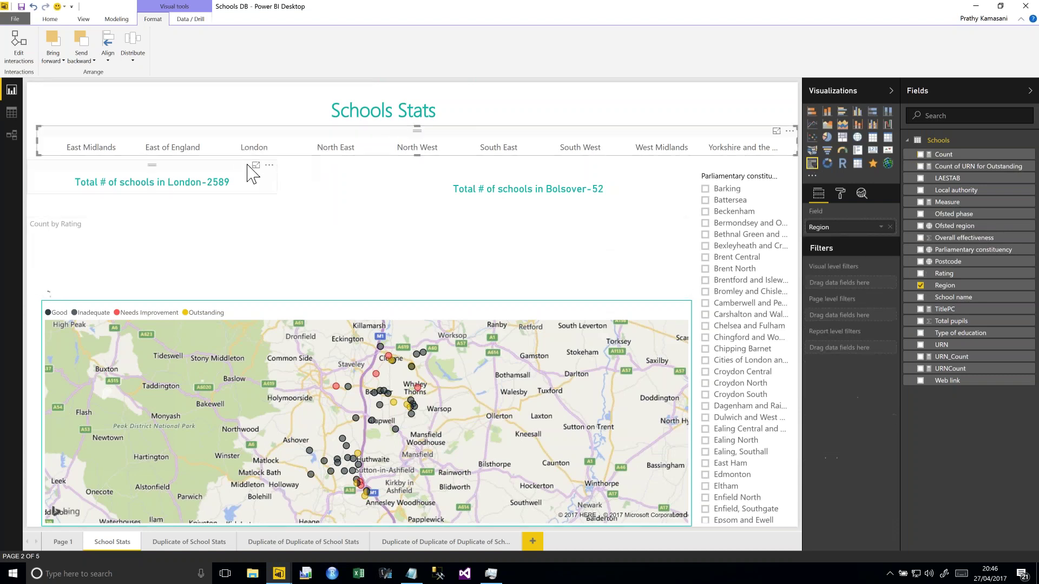
pyautogui.click(251, 155)
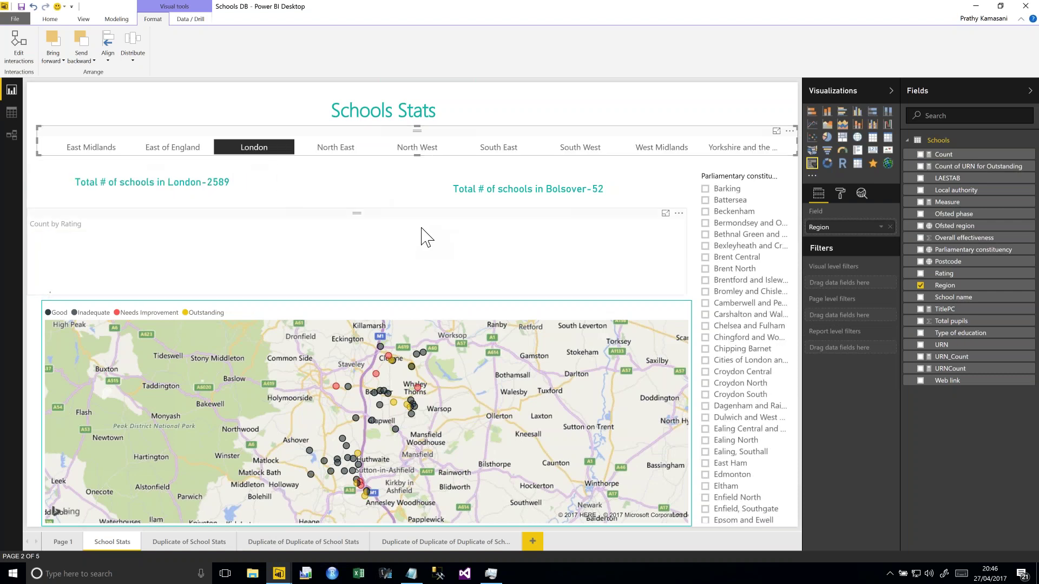
pyautogui.click(414, 233)
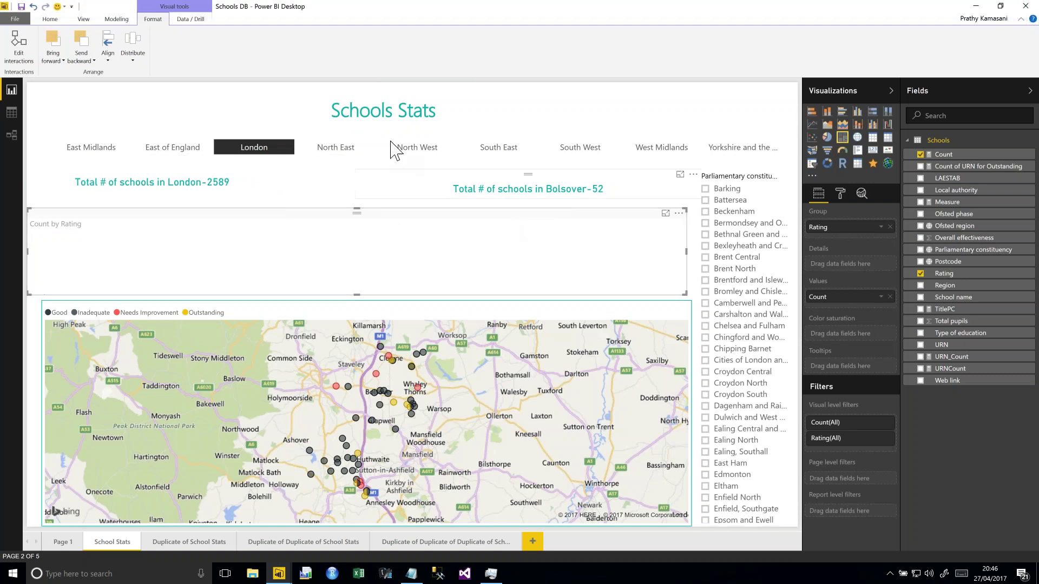
pyautogui.click(433, 130)
pyautogui.click(660, 156)
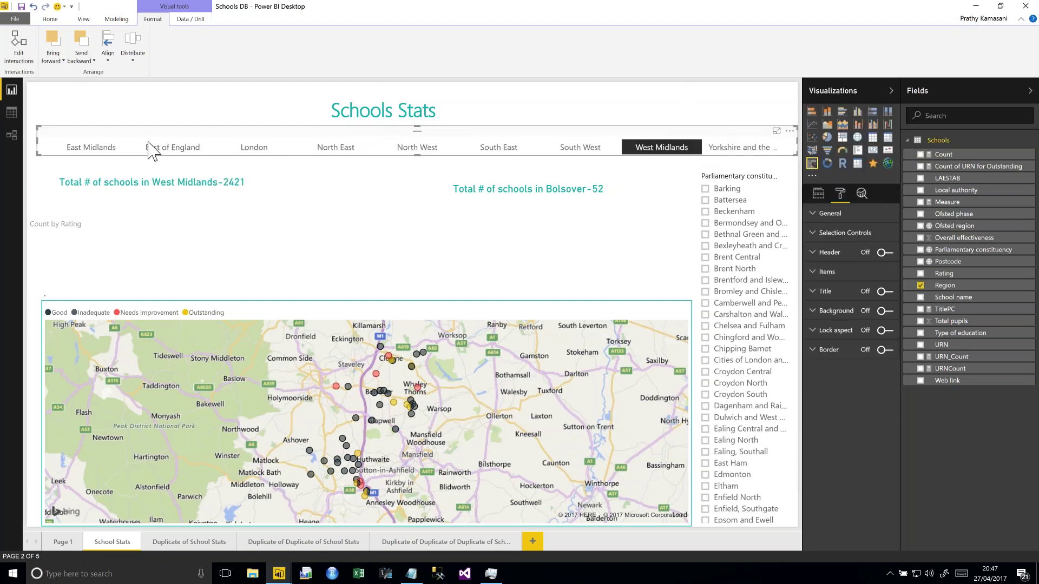
pyautogui.click(19, 48)
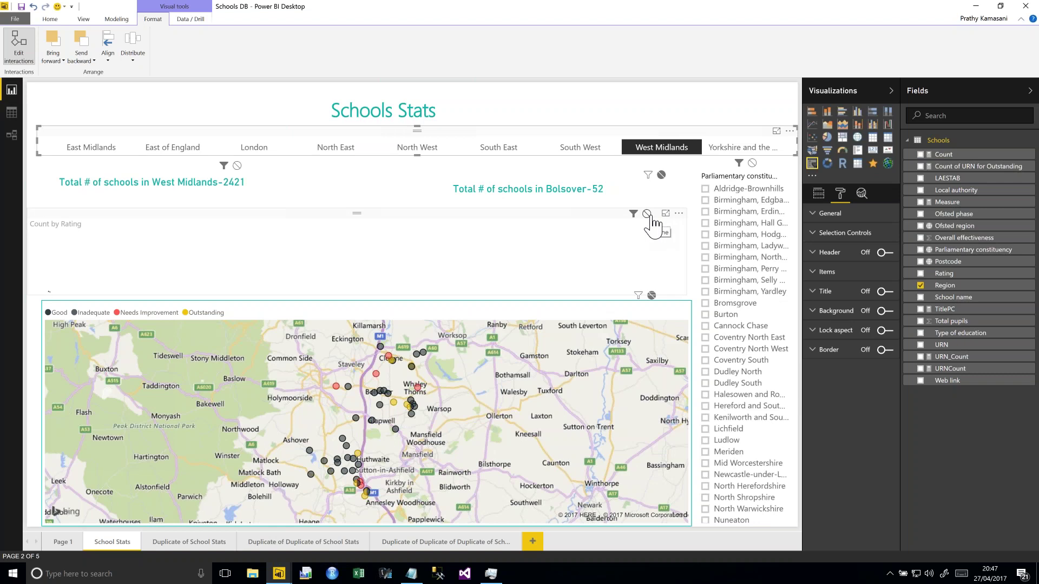
# Tick Aldridge-Brownhills in the constituency slicer and check the Count by Rating treemap tooltips.
pyautogui.click(717, 183)
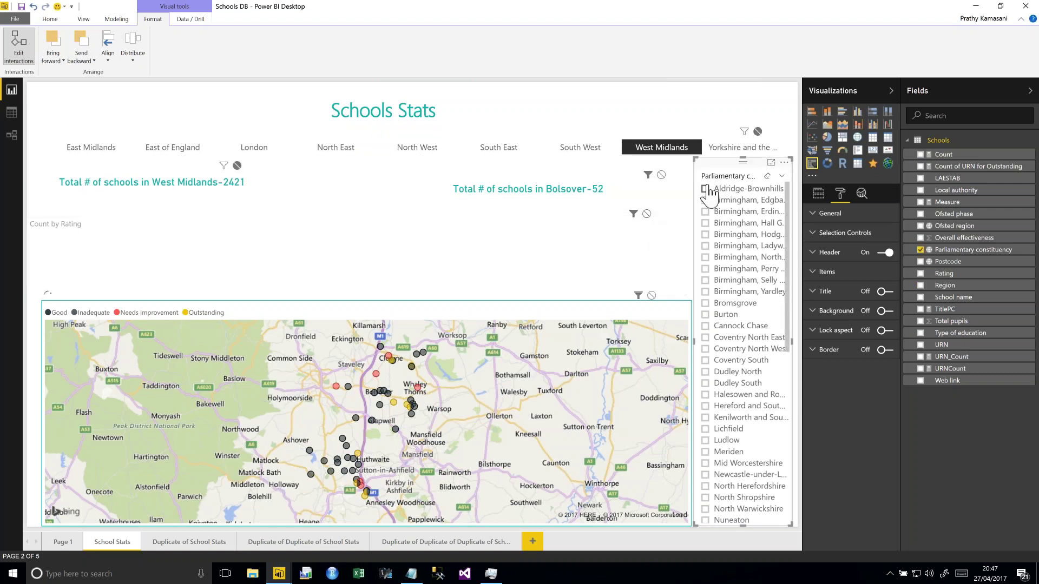
pyautogui.click(705, 189)
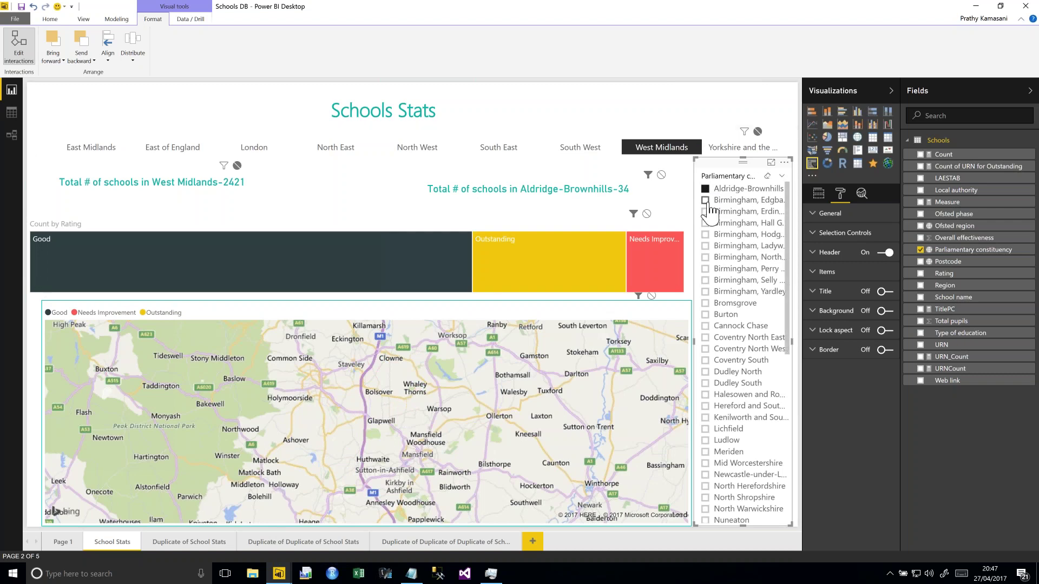
pyautogui.moveTo(404, 269)
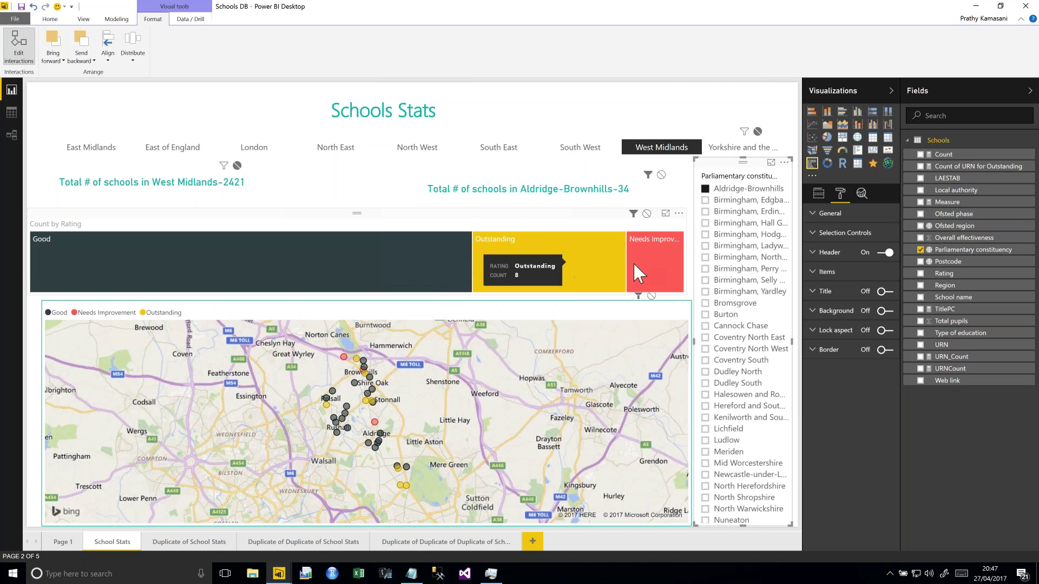
pyautogui.moveTo(651, 264)
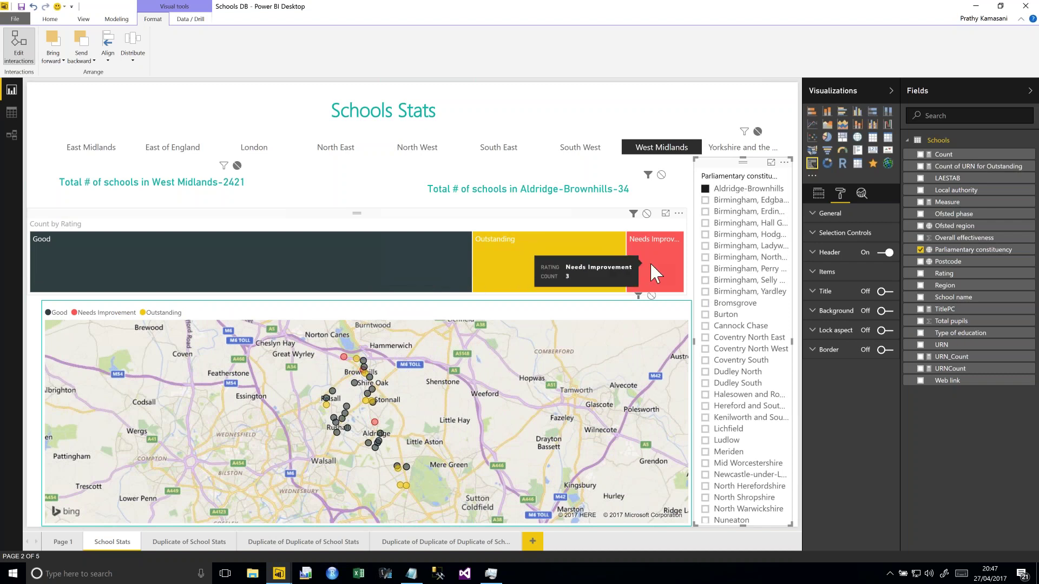
pyautogui.click(607, 225)
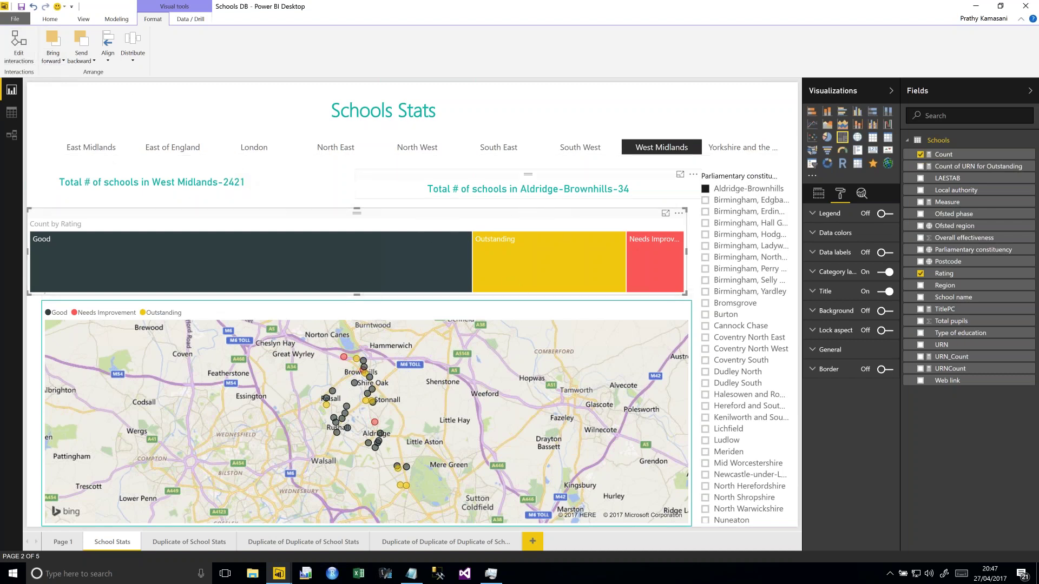
# Filter to Burton, then switch to the London region and the Barking constituency (38 schools).
pyautogui.click(706, 316)
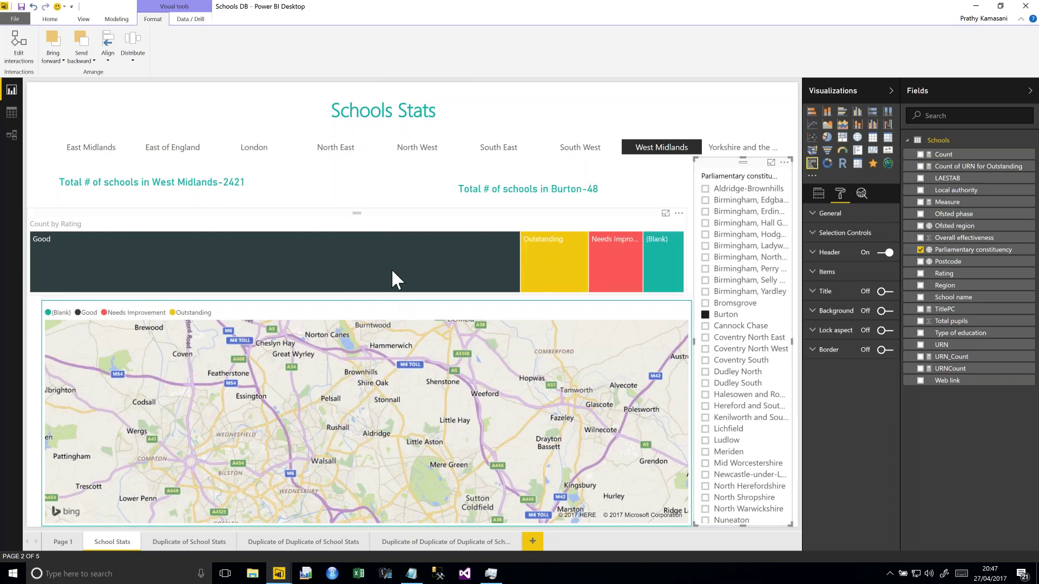
pyautogui.click(255, 148)
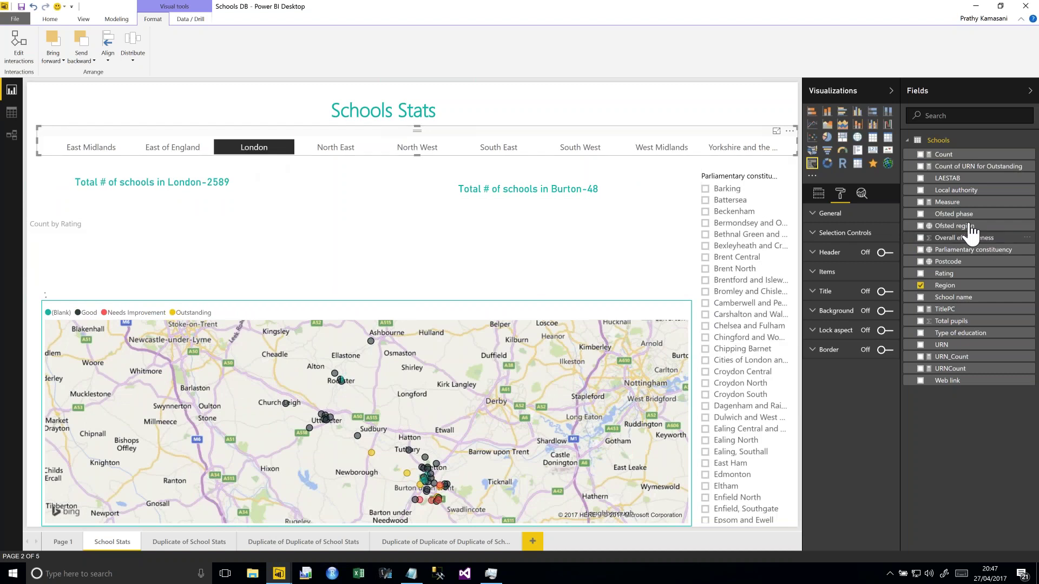
pyautogui.click(705, 189)
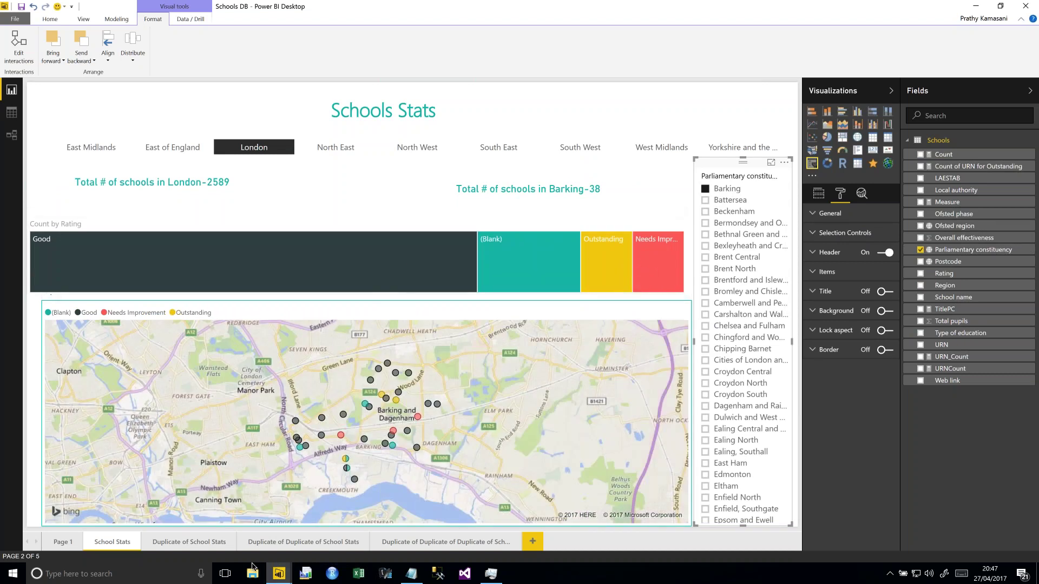
# Visit Duplicate of School Stats, then Duplicate of Duplicate of School Stats, and switch to the browser.
pyautogui.click(195, 546)
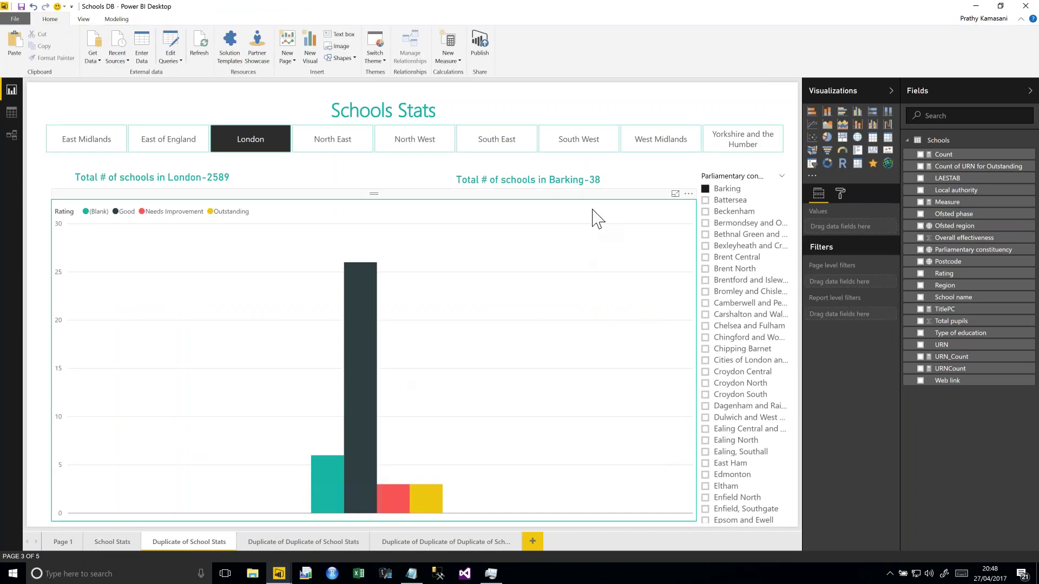
pyautogui.click(312, 543)
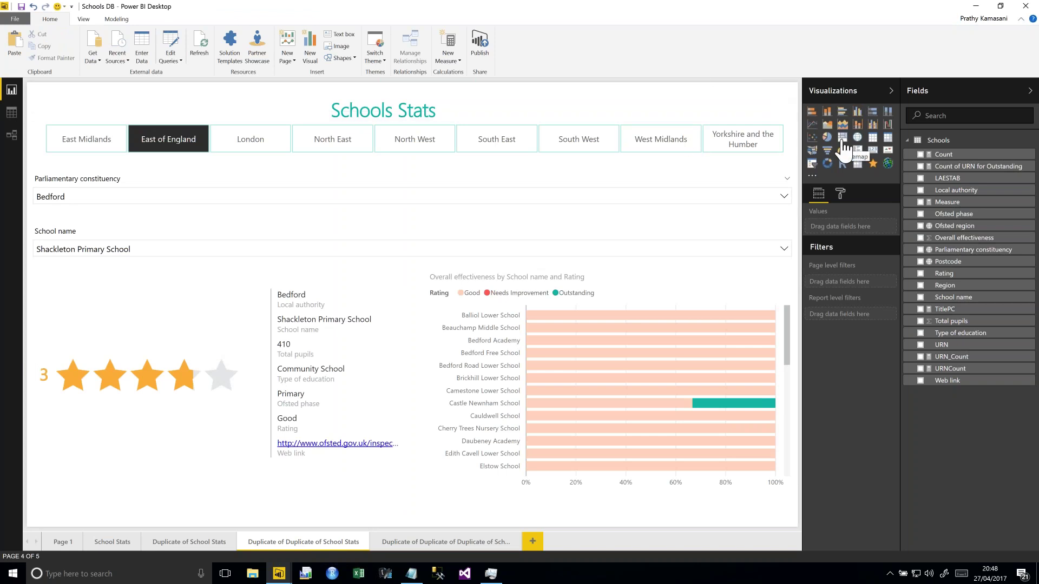
pyautogui.hotkey('ctrl', 'Left')
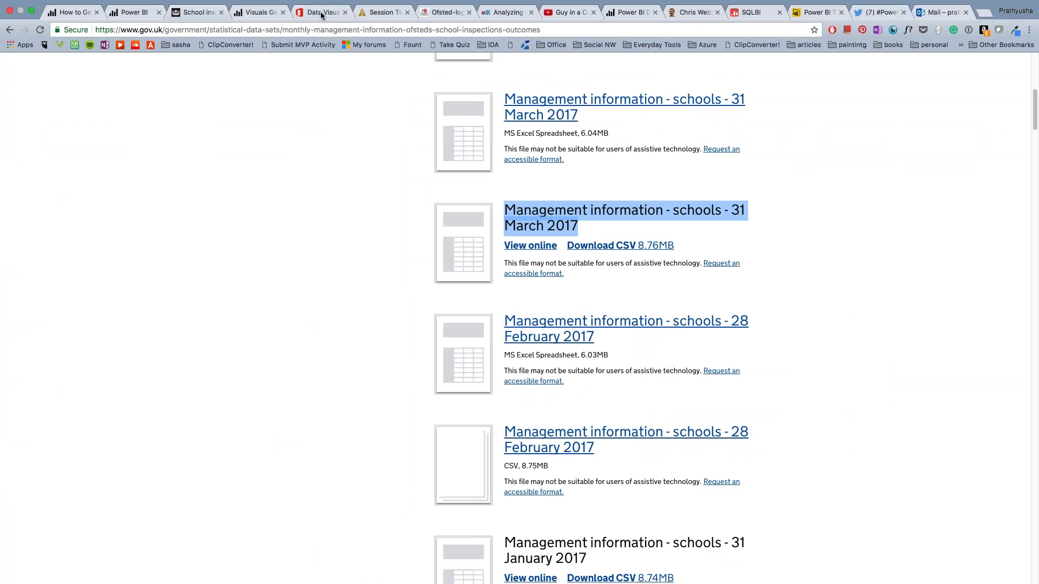
# Compare the Office Store Power BI visuals listing with the old gallery's note that visuals moved.
pyautogui.click(321, 13)
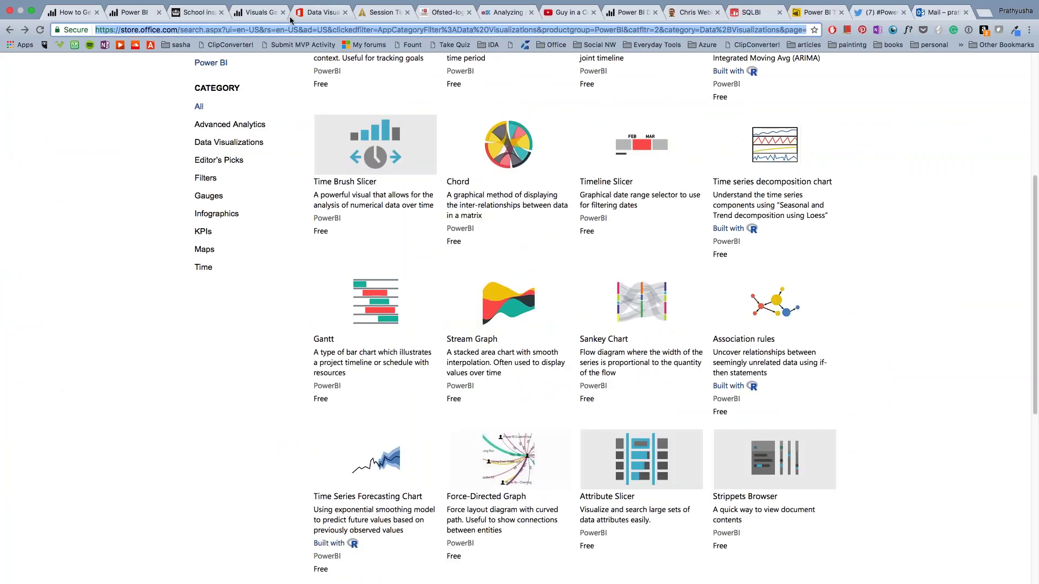
pyautogui.click(256, 13)
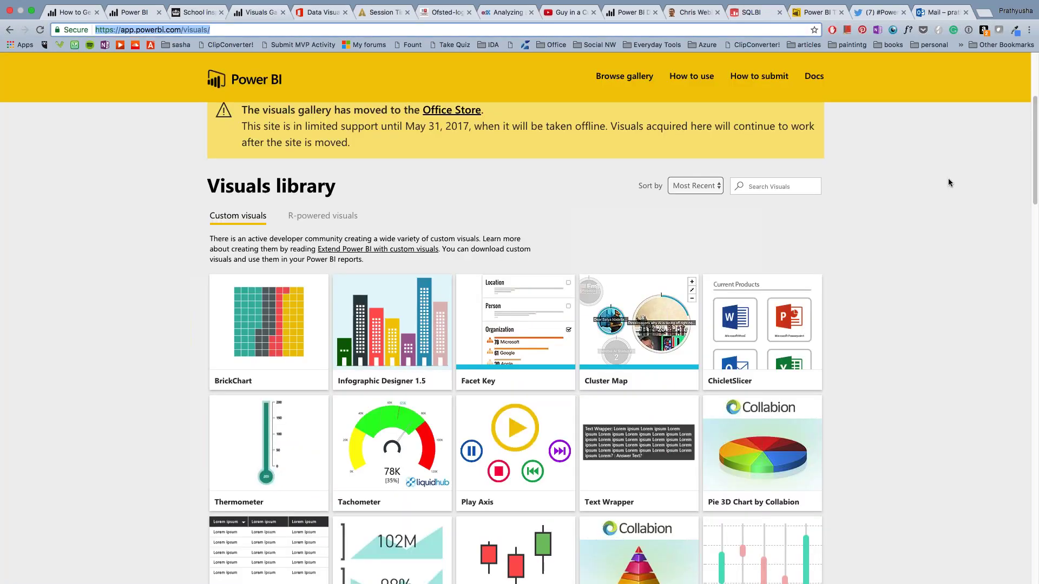
pyautogui.moveTo(1035, 153); pyautogui.dragTo(1015, 184)
pyautogui.scroll(3, 708, 202)
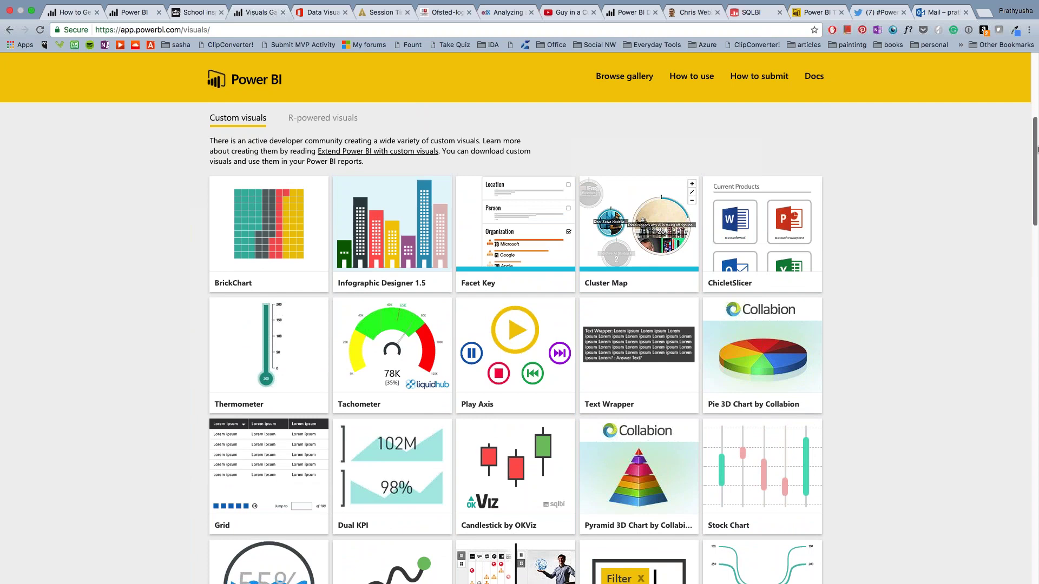
pyautogui.scroll(5, 1034, 152)
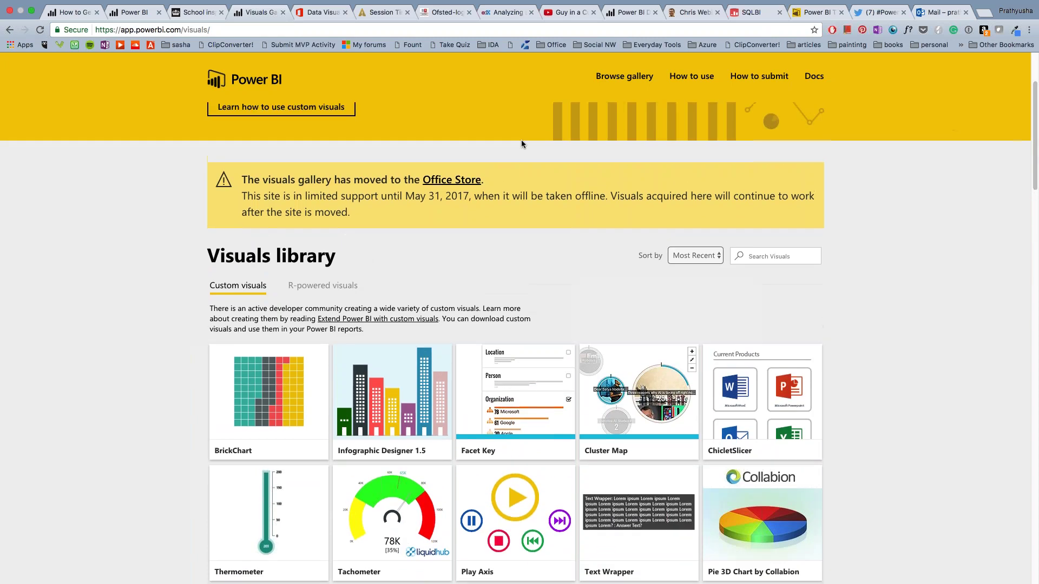
pyautogui.moveTo(483, 180); pyautogui.dragTo(417, 184)
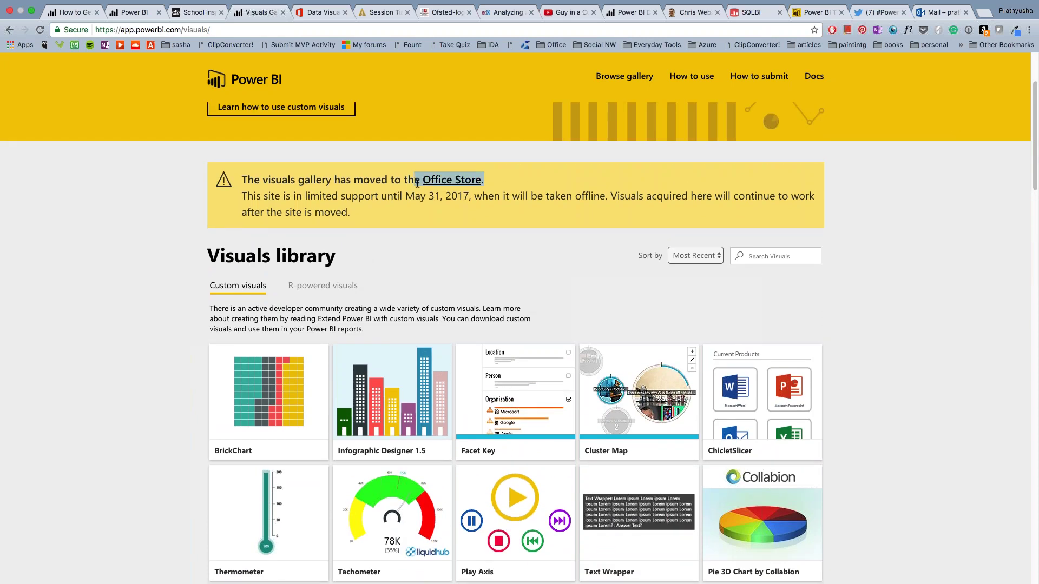
pyautogui.click(322, 13)
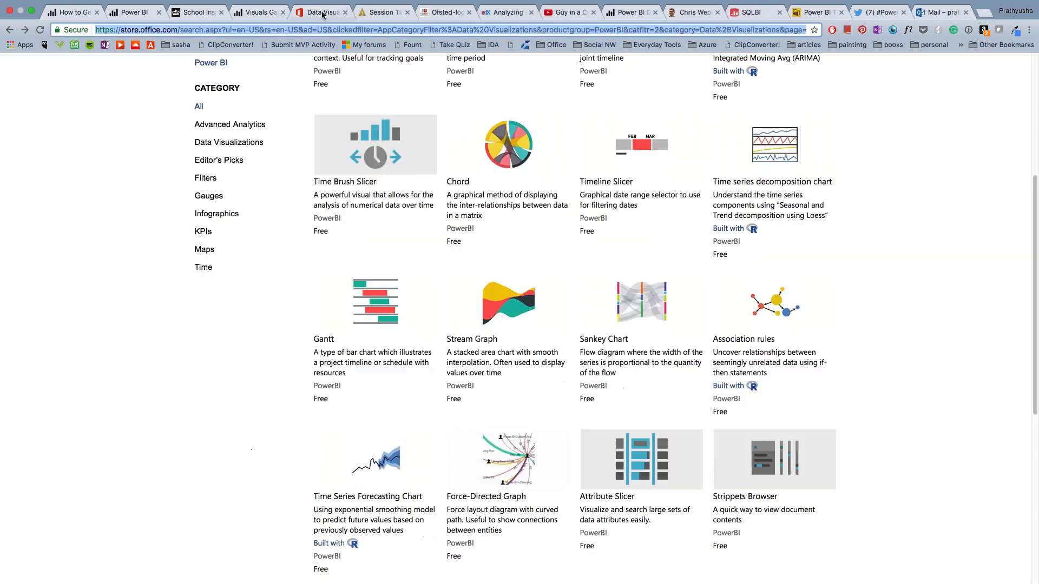
pyautogui.moveTo(1032, 240); pyautogui.dragTo(1036, 119)
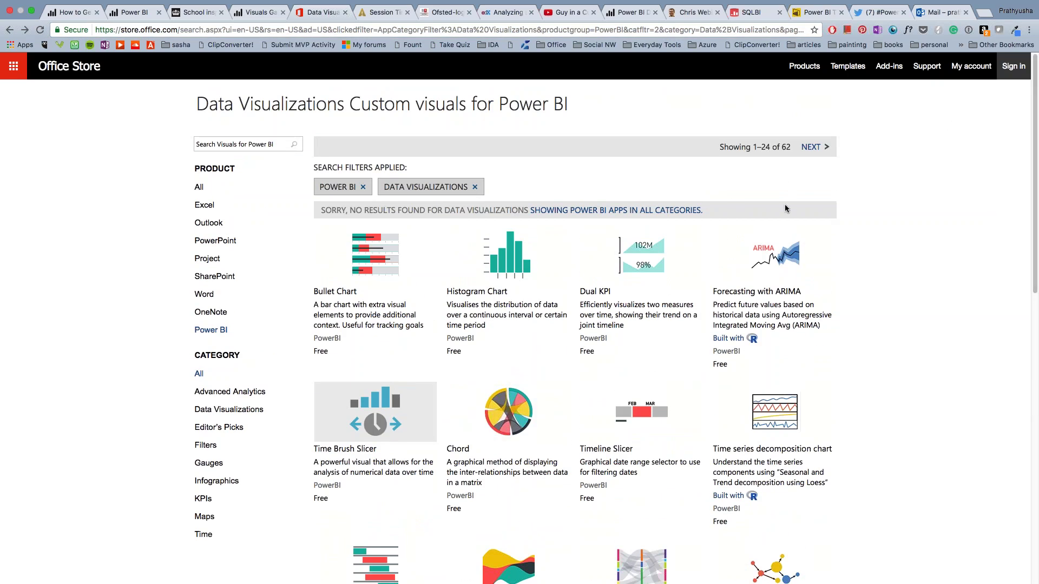
# View the free Histogram Chart store page, then bring up Power BI's custom-visual import options.
pyautogui.click(259, 16)
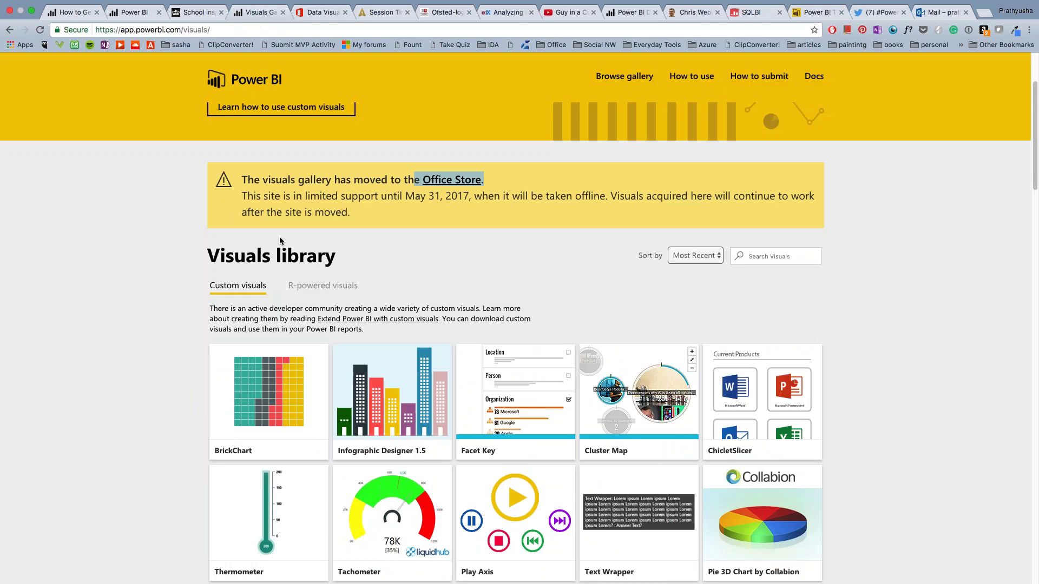
pyautogui.click(321, 16)
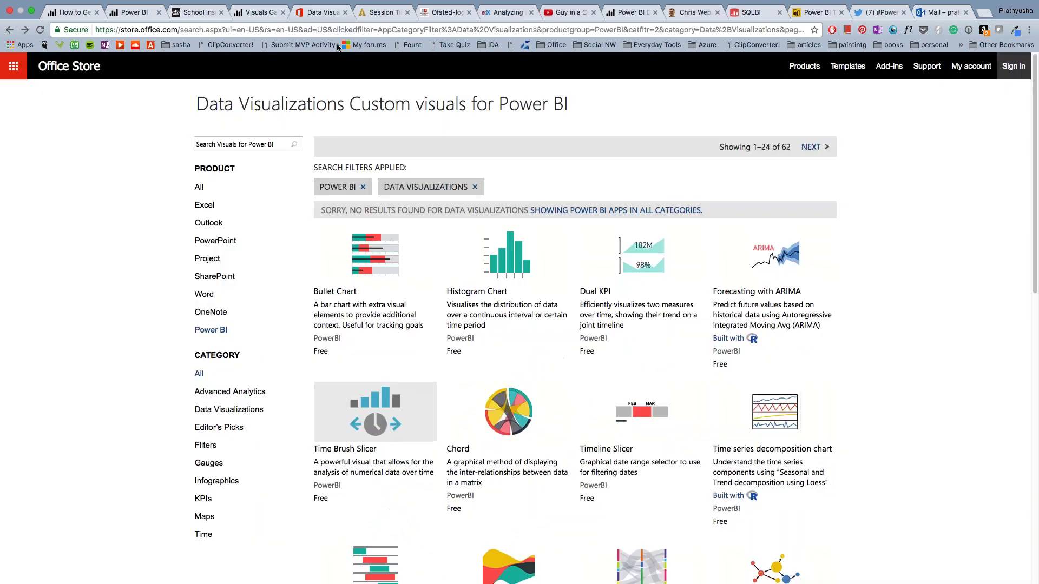
pyautogui.click(258, 16)
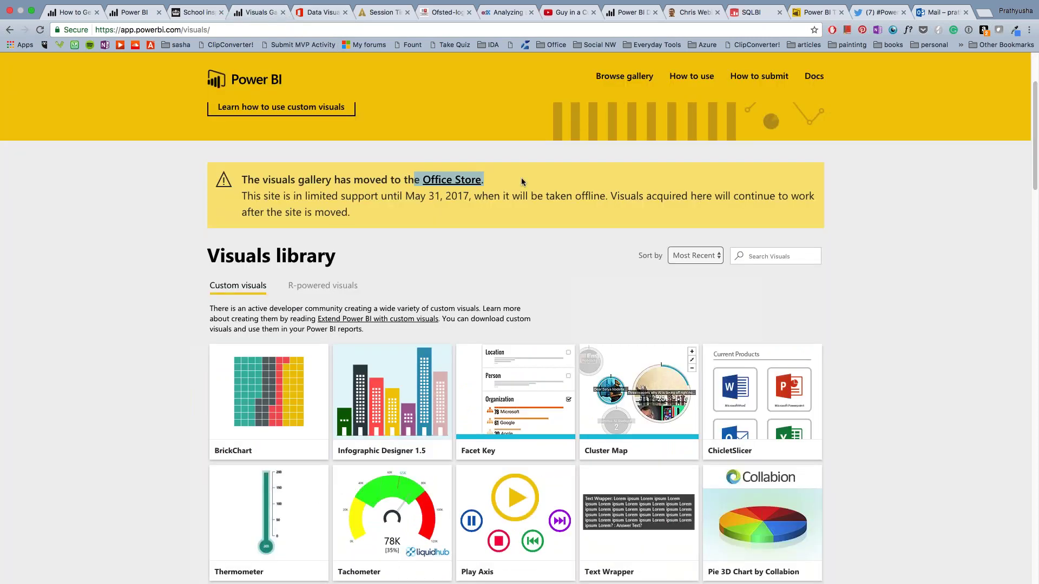
pyautogui.click(326, 15)
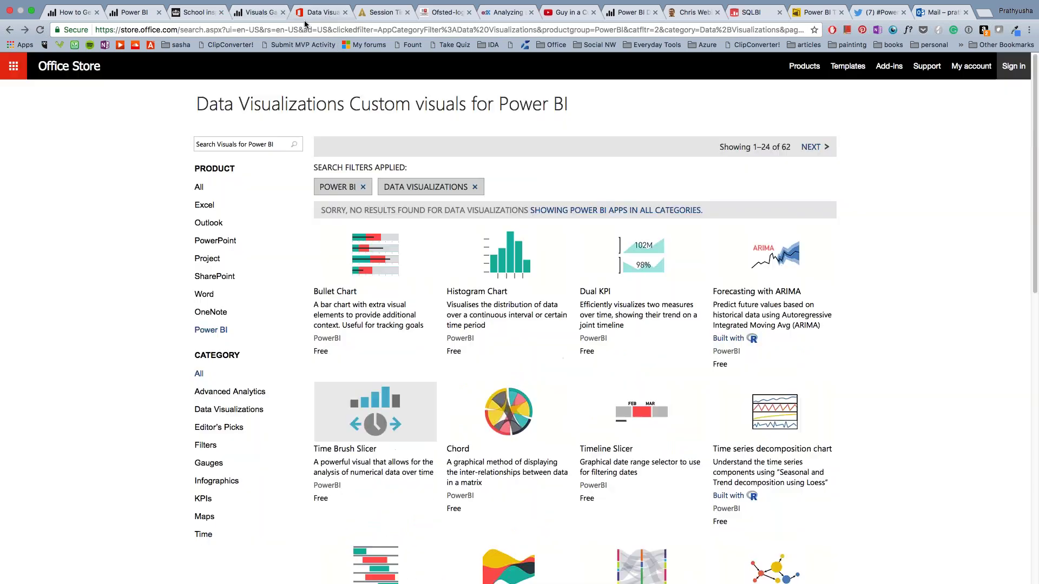
pyautogui.click(523, 250)
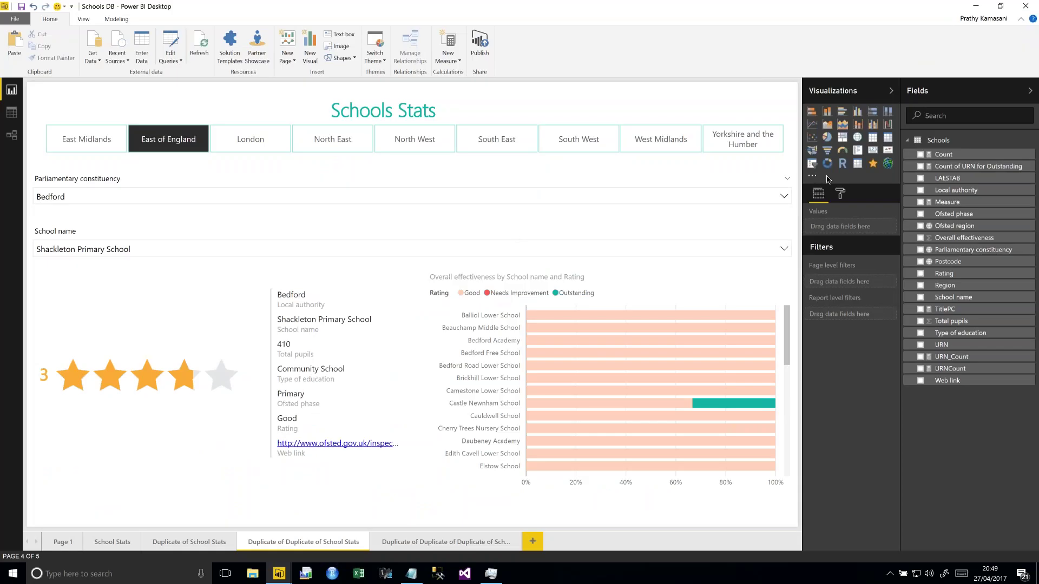
pyautogui.click(811, 176)
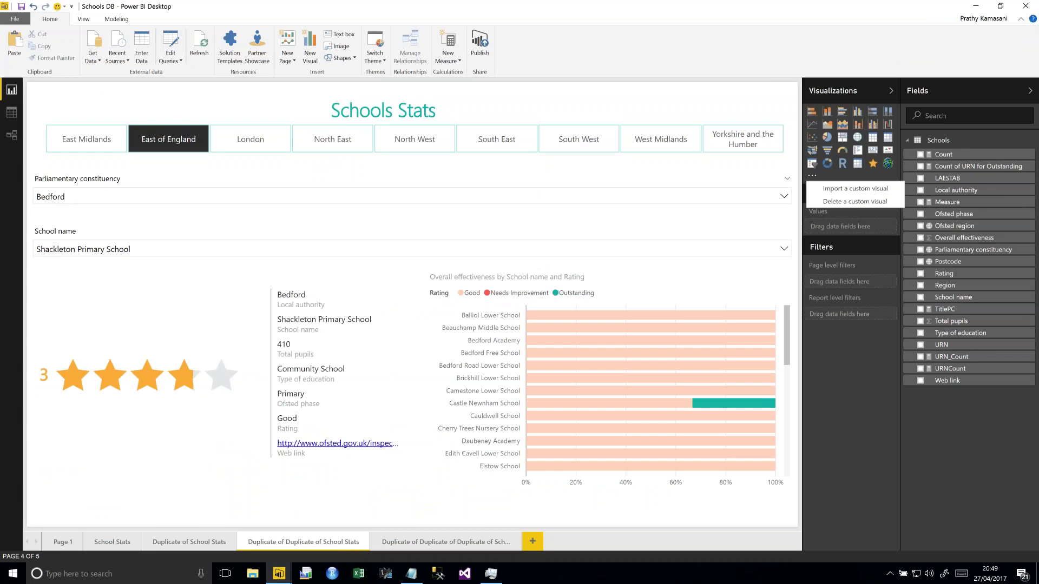
# Select the star-rating visual and reveal its hidden H_Star, H_MinStar and H_MaxStar fields.
pyautogui.click(863, 463)
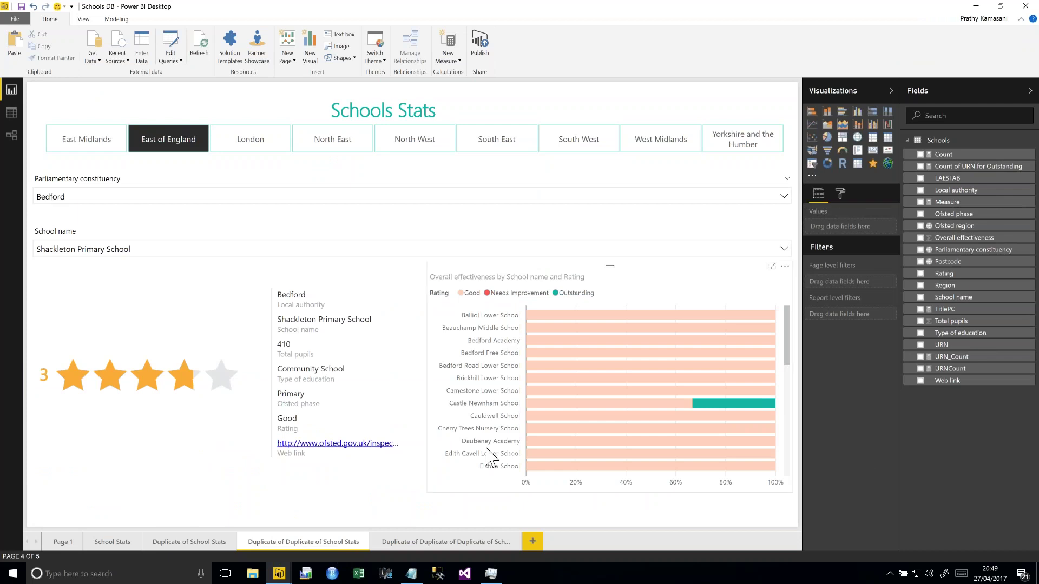
pyautogui.click(135, 400)
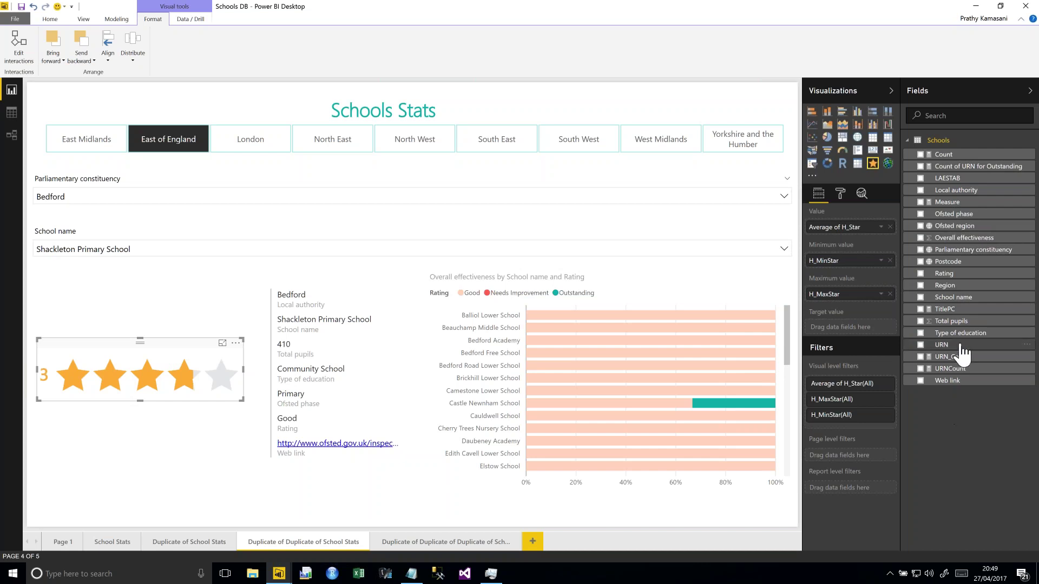
pyautogui.rightClick(995, 344)
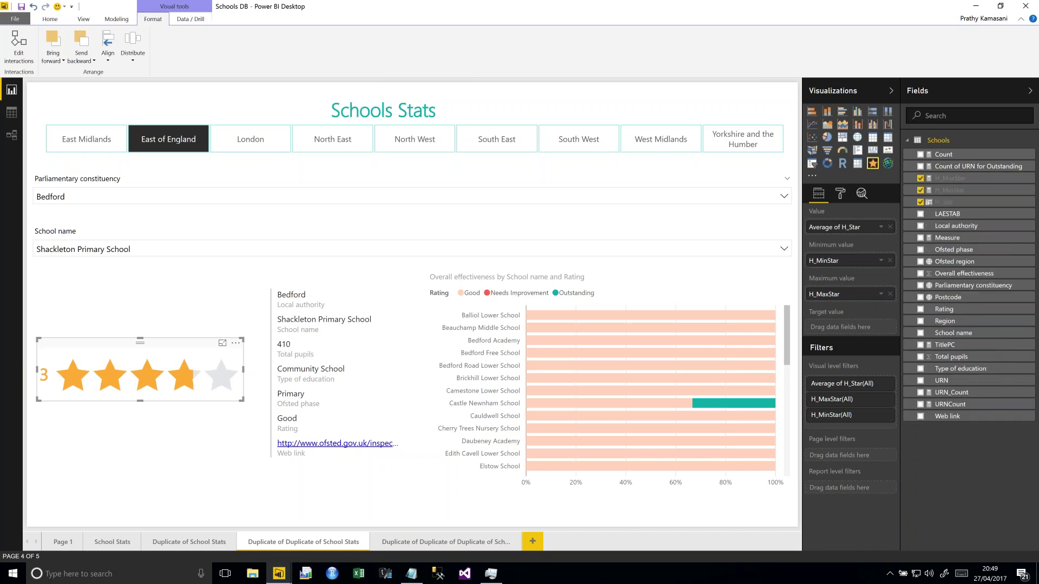
# Review the H_Star, H_MinStar and H_MaxStar formulas, then turn off View hidden in the field list.
pyautogui.click(980, 202)
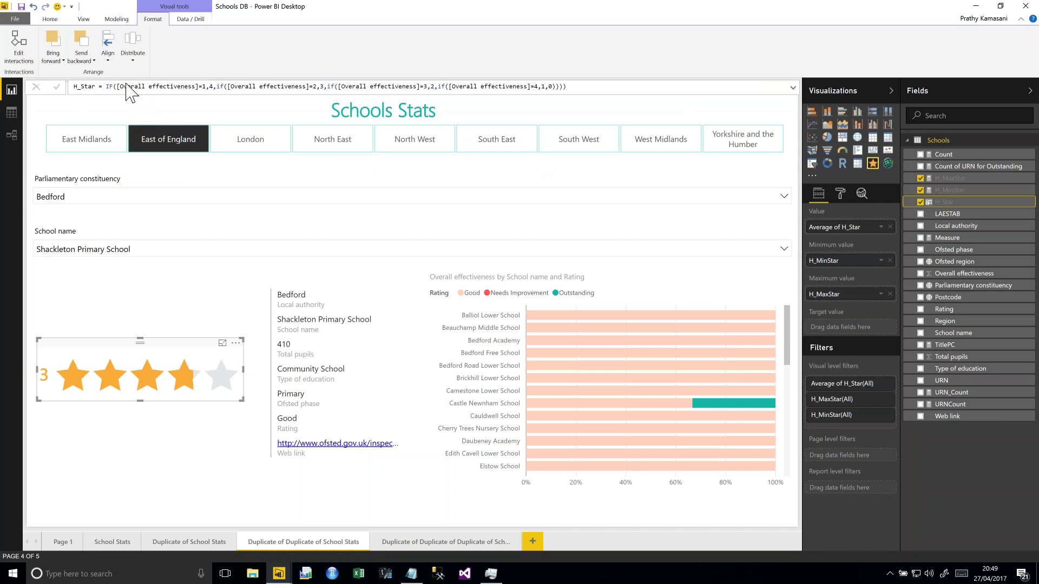
pyautogui.rightClick(1001, 203)
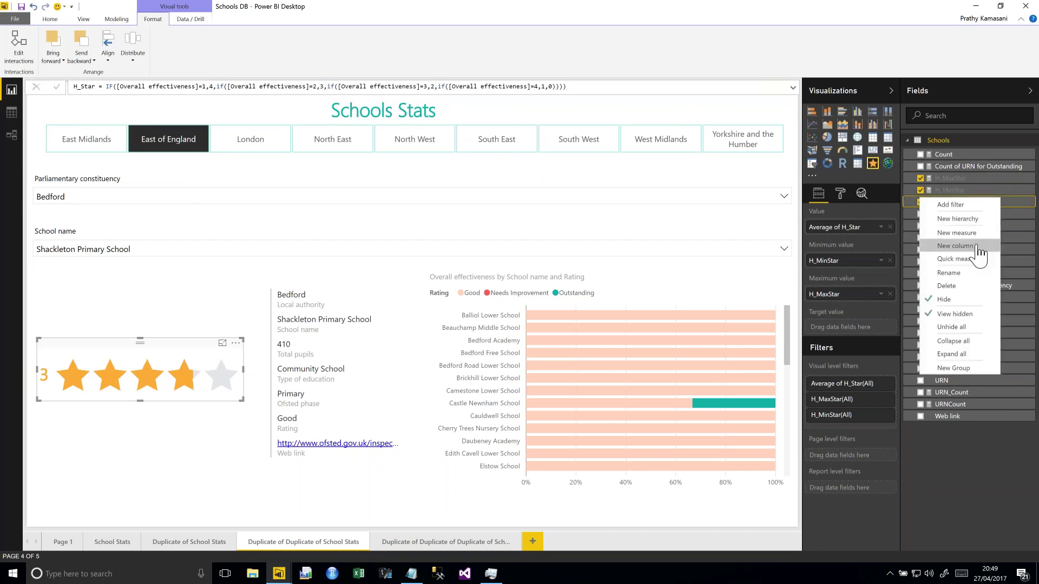
pyautogui.click(575, 91)
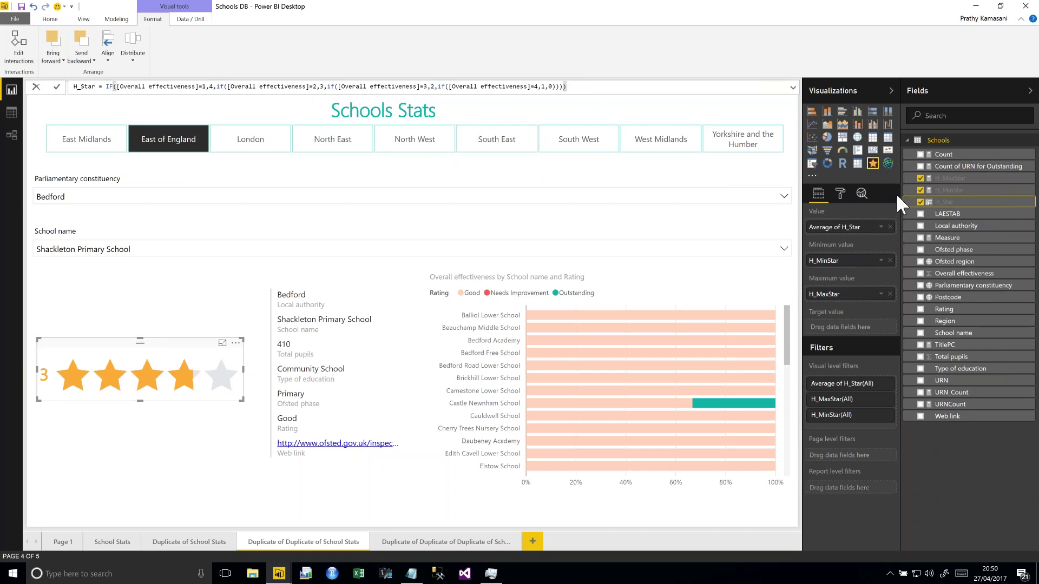
pyautogui.click(957, 190)
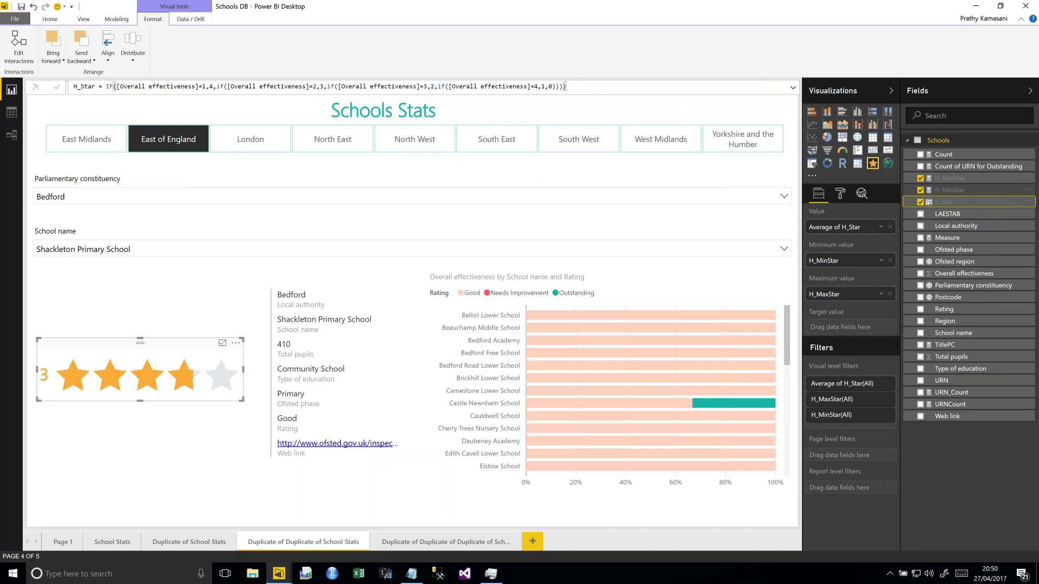
pyautogui.click(966, 179)
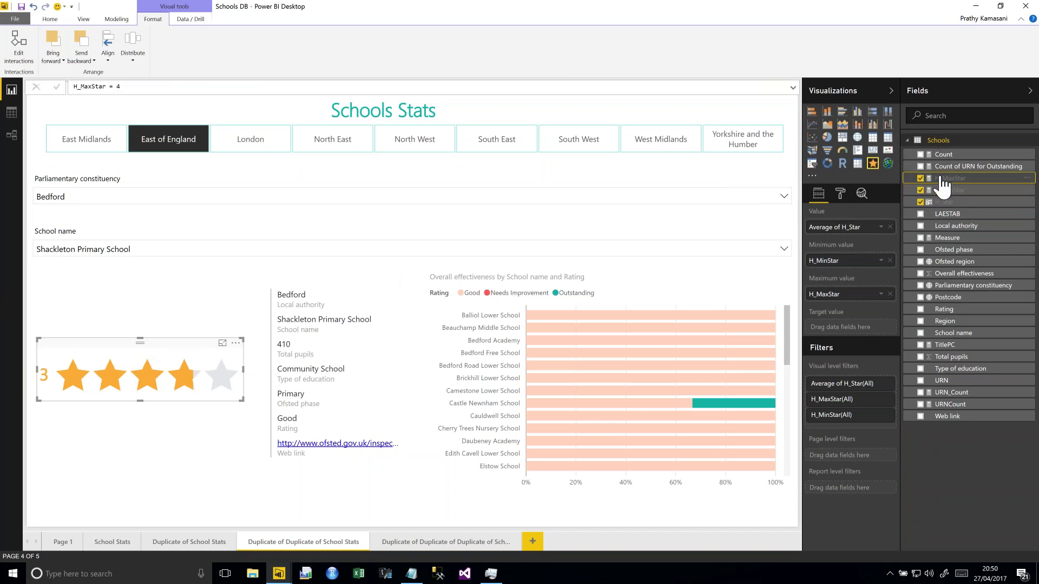
pyautogui.rightClick(954, 332)
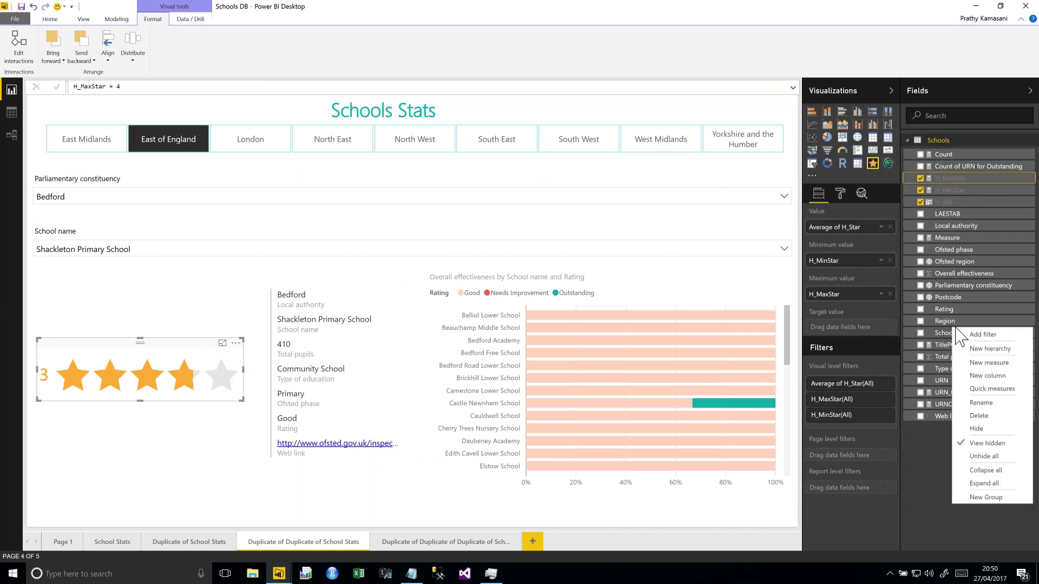
pyautogui.click(990, 456)
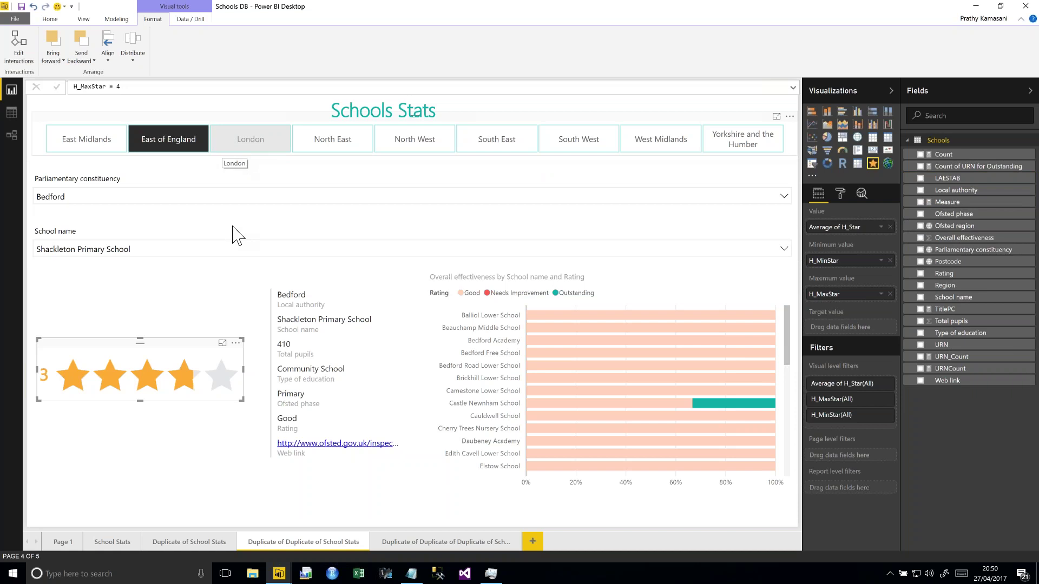
# Filter the report to the London region and pick Westfield School in the school-name slicer.
pyautogui.click(243, 152)
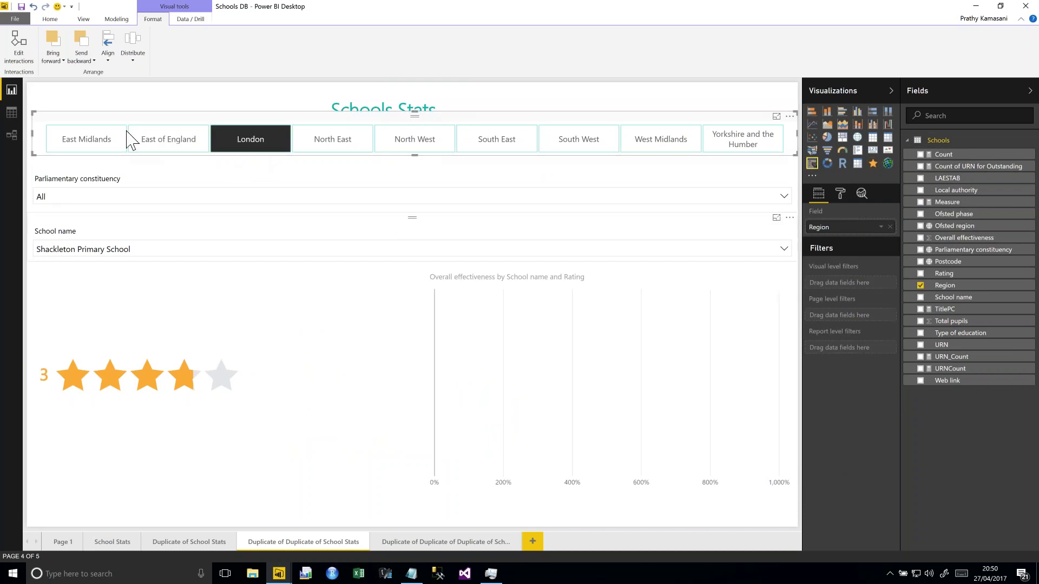
pyautogui.click(147, 250)
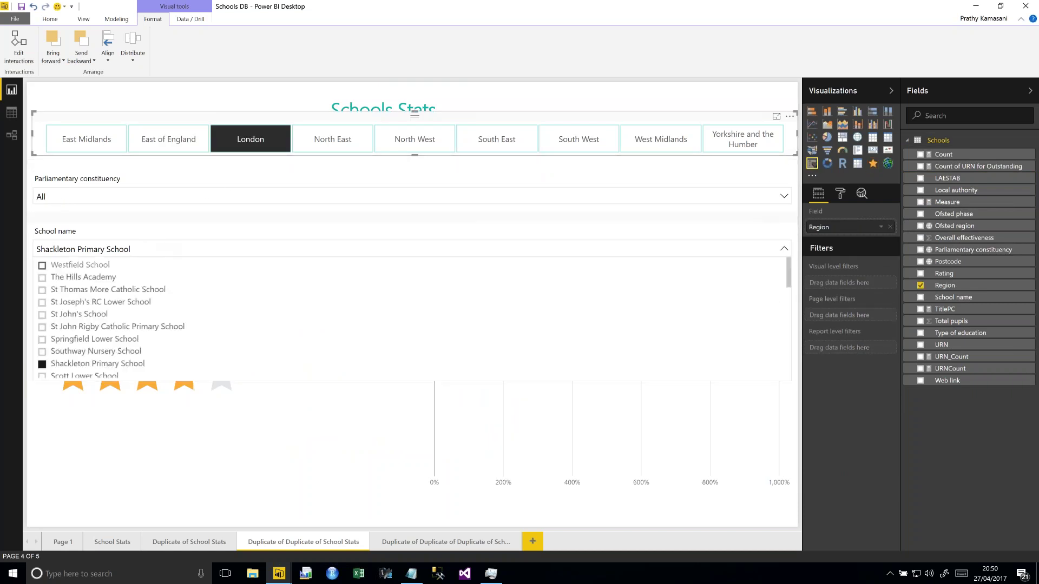
pyautogui.click(99, 267)
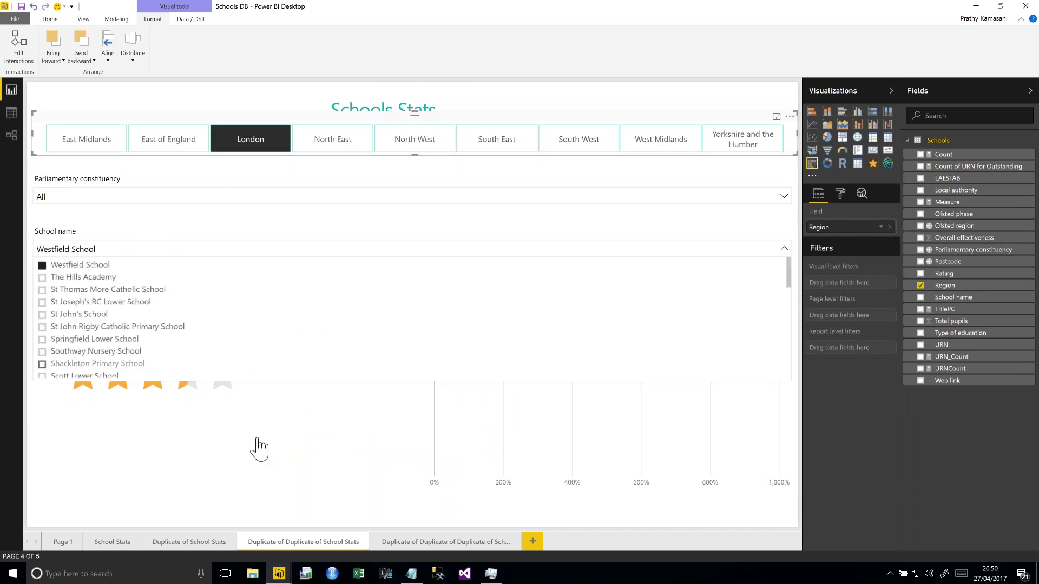
pyautogui.click(273, 500)
pyautogui.click(273, 500)
# Filter to the Battersea constituency and choose Wix Primary School.
pyautogui.click(310, 204)
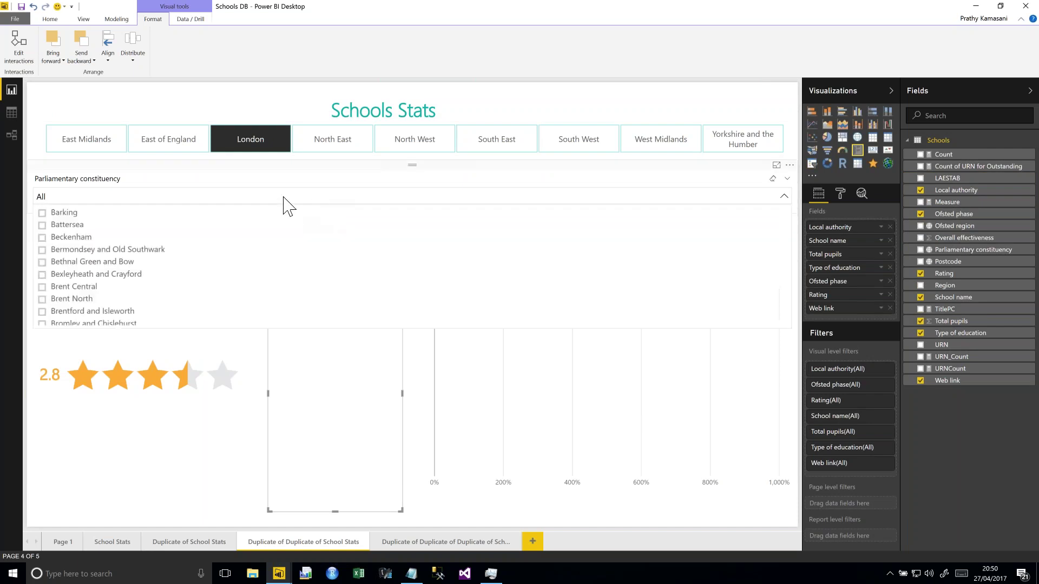
pyautogui.click(42, 225)
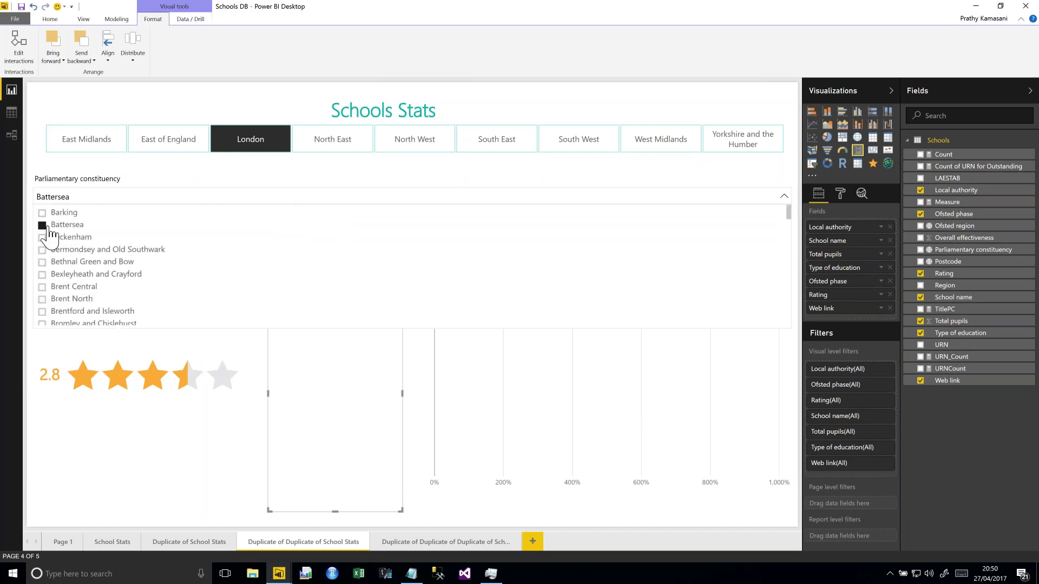
pyautogui.click(216, 445)
pyautogui.click(252, 255)
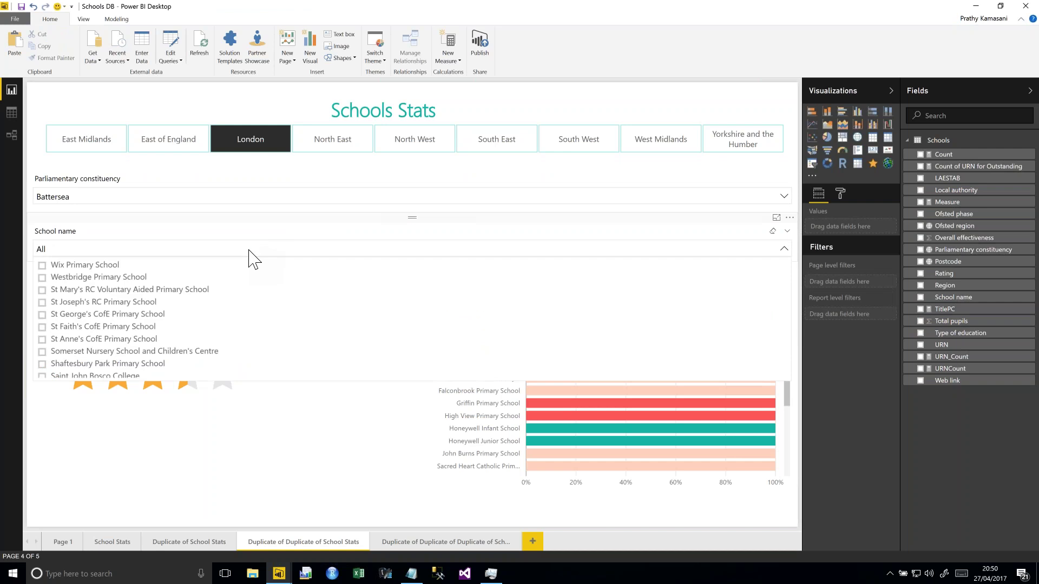
pyautogui.click(81, 267)
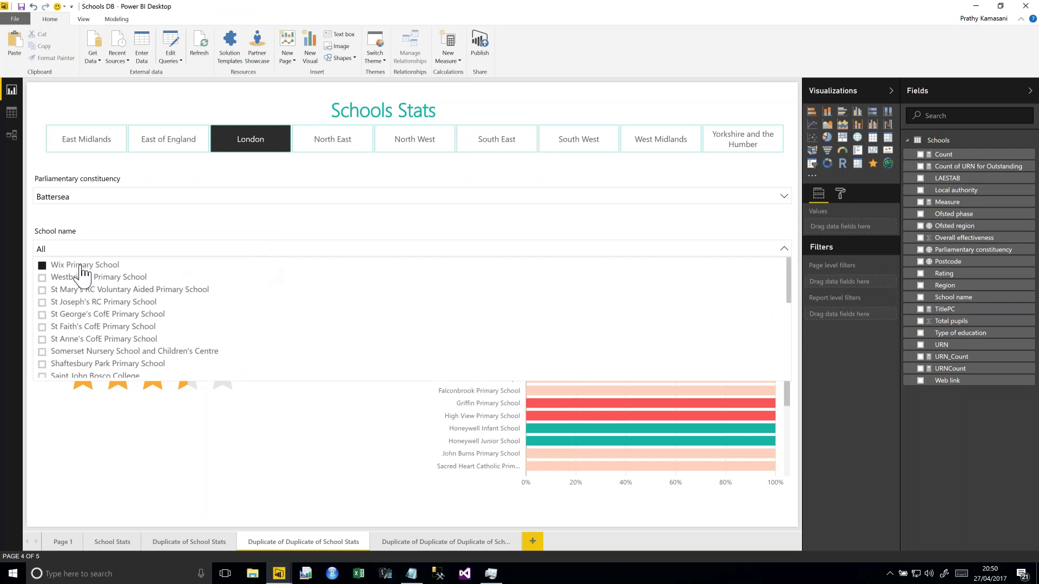
pyautogui.click(182, 488)
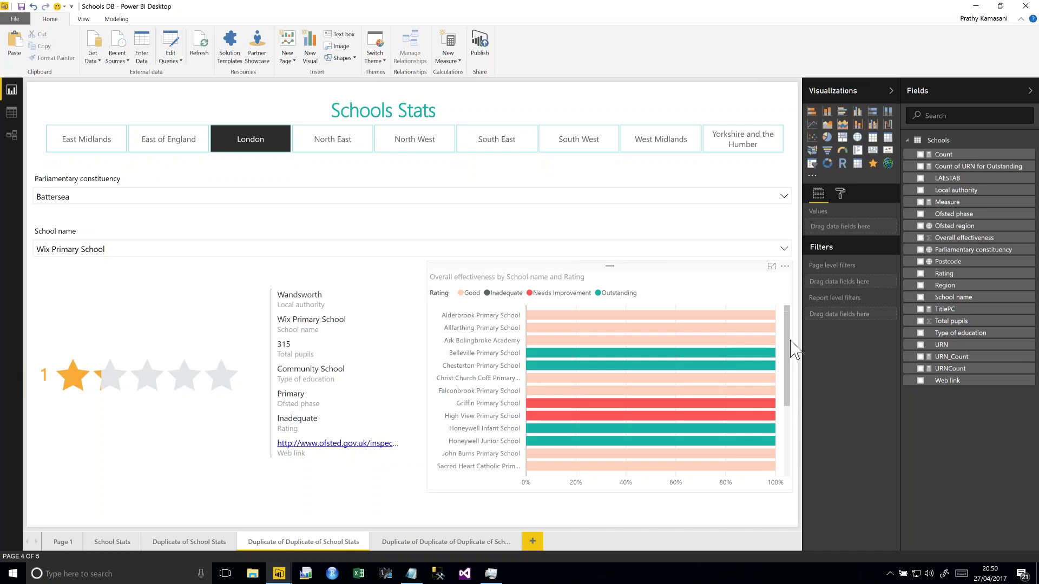
# Switch the school filter to Honeywell Junior School to show its Outstanding rating.
pyautogui.moveTo(791, 347); pyautogui.dragTo(788, 437)
pyautogui.click(788, 441)
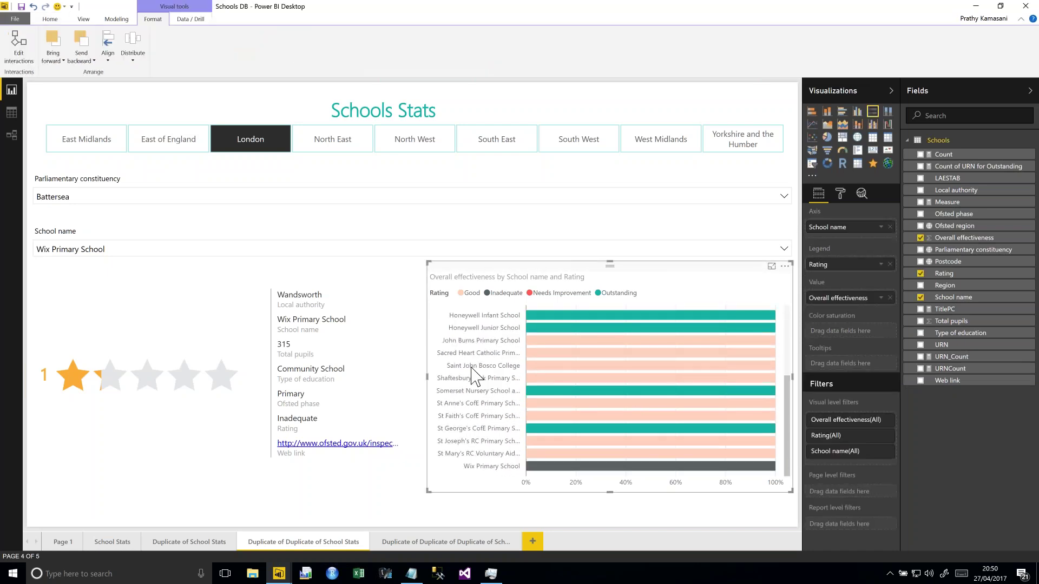
pyautogui.click(492, 254)
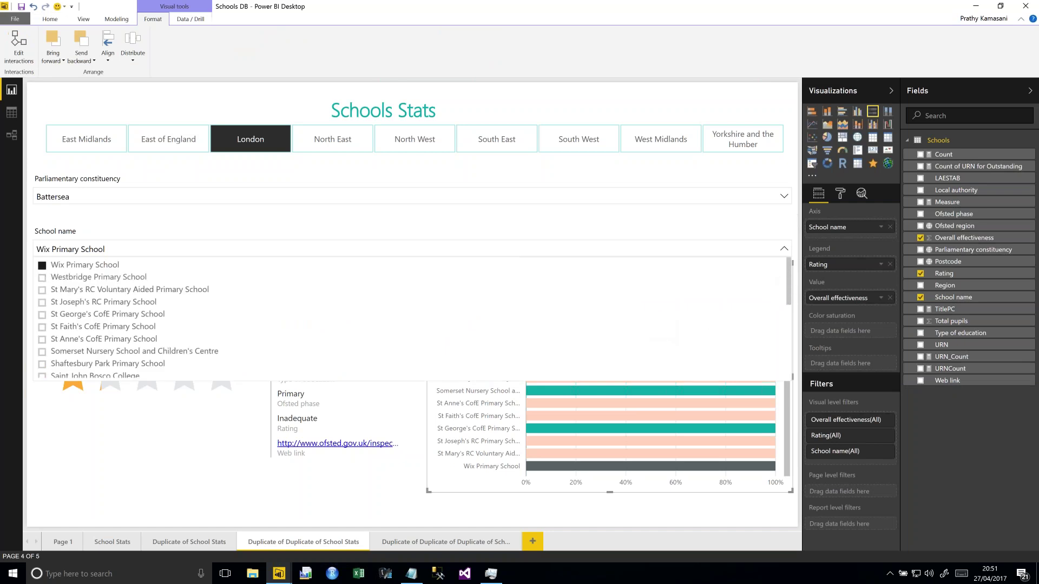
pyautogui.scroll(-5, 793, 286)
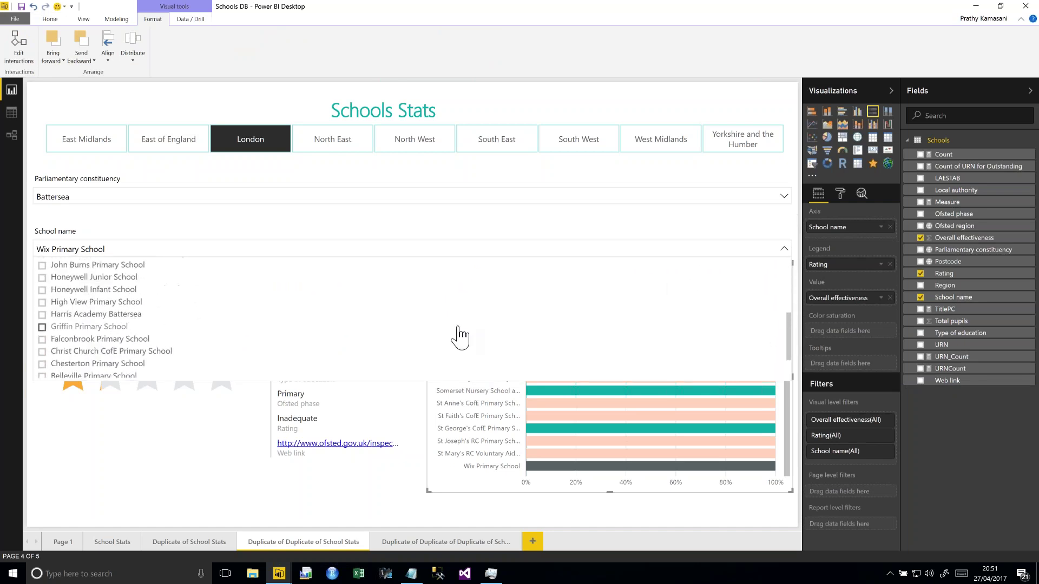
pyautogui.click(101, 278)
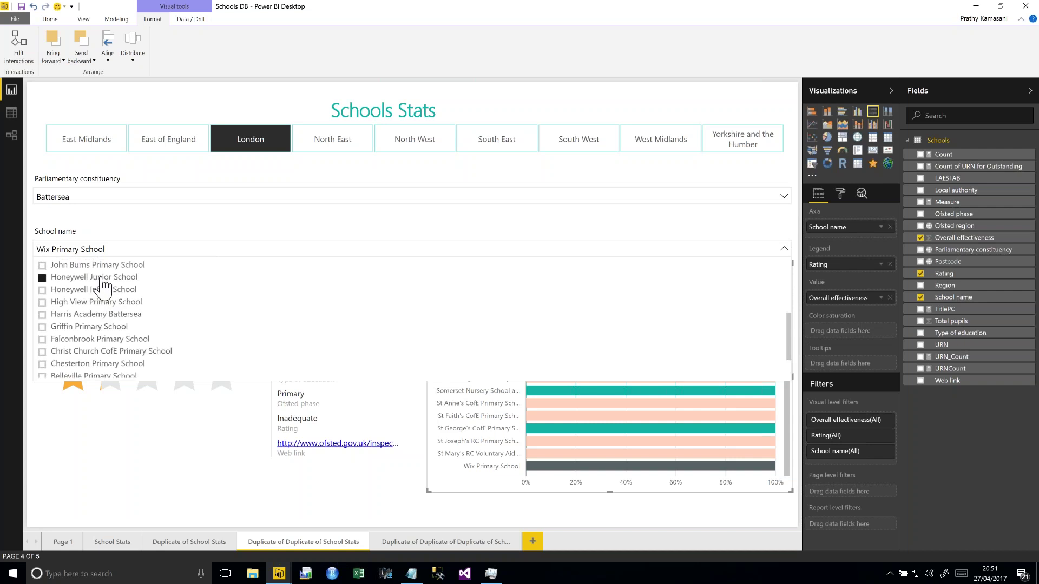
pyautogui.click(204, 467)
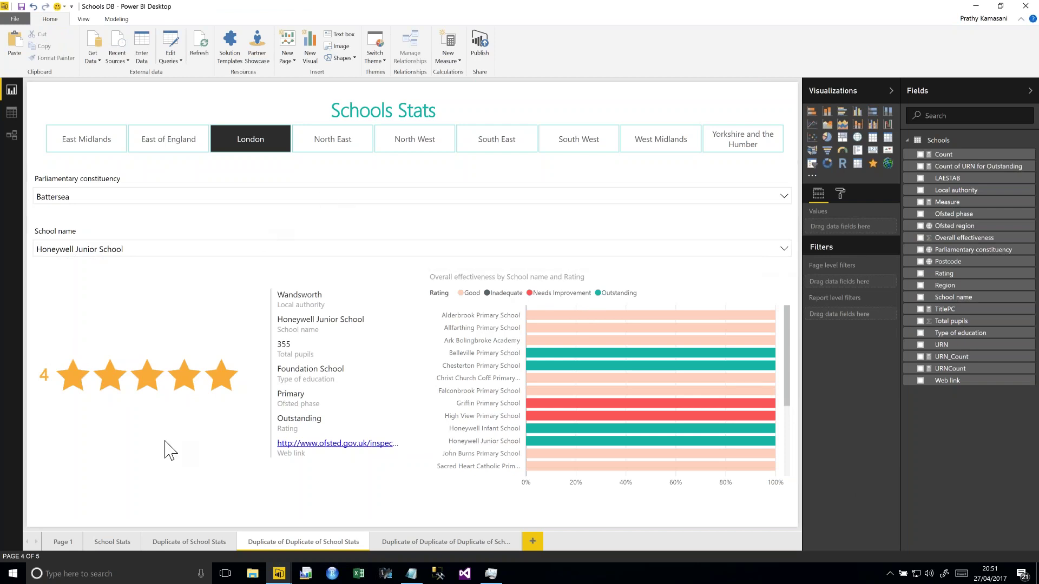
pyautogui.click(400, 543)
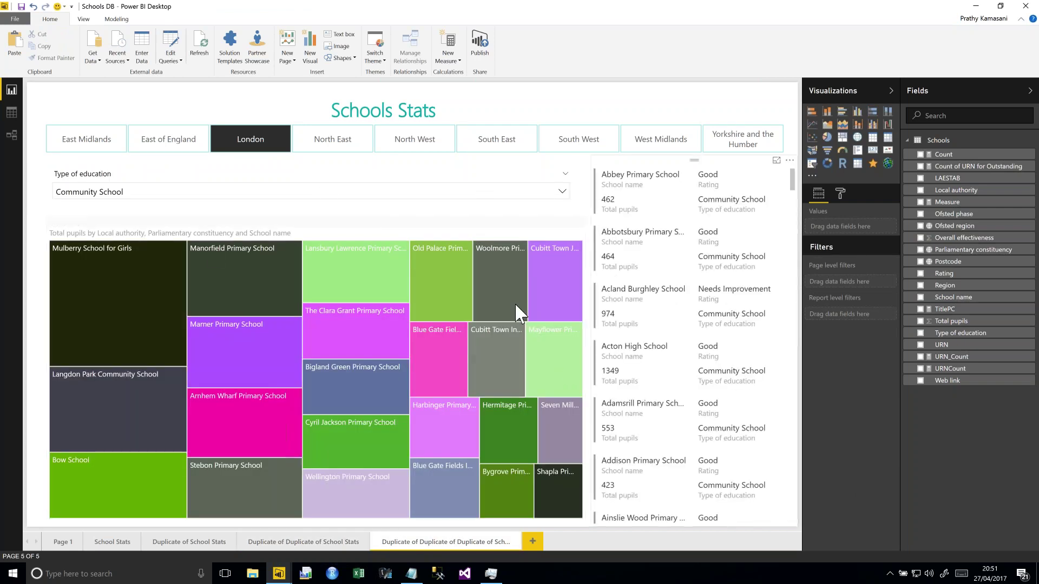
pyautogui.moveTo(107, 270)
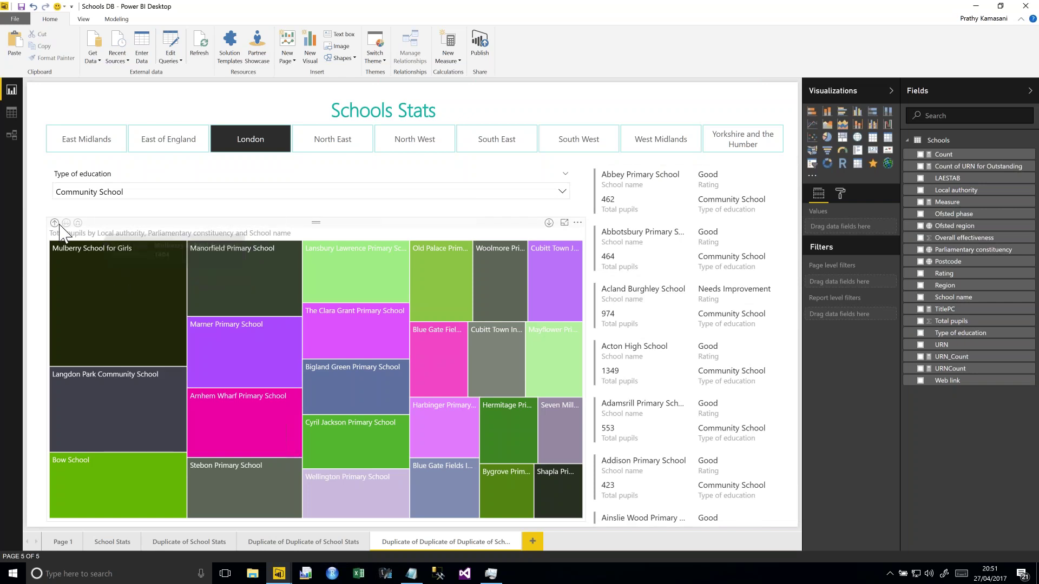
pyautogui.click(118, 223)
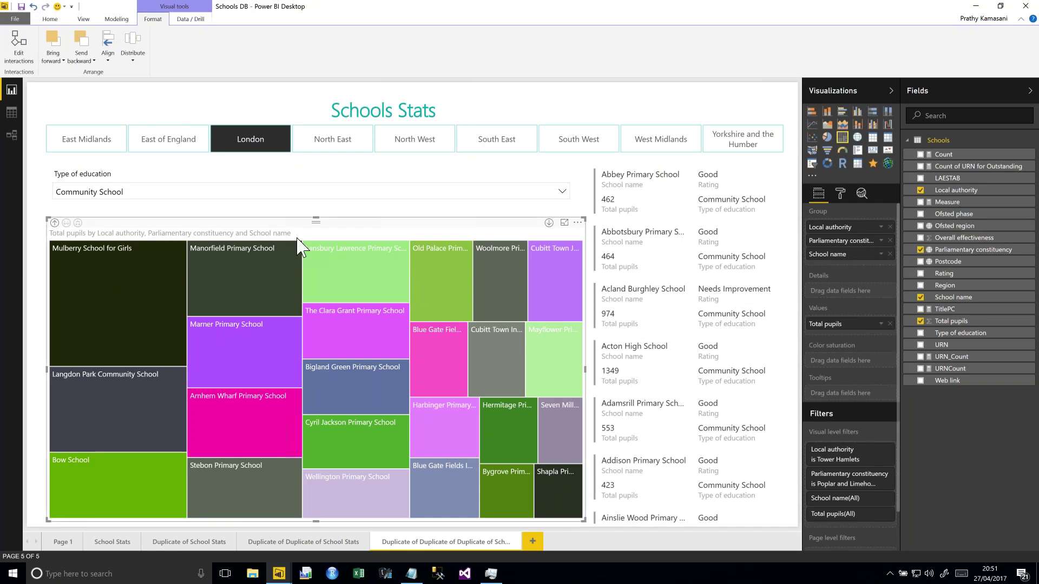
pyautogui.click(103, 255)
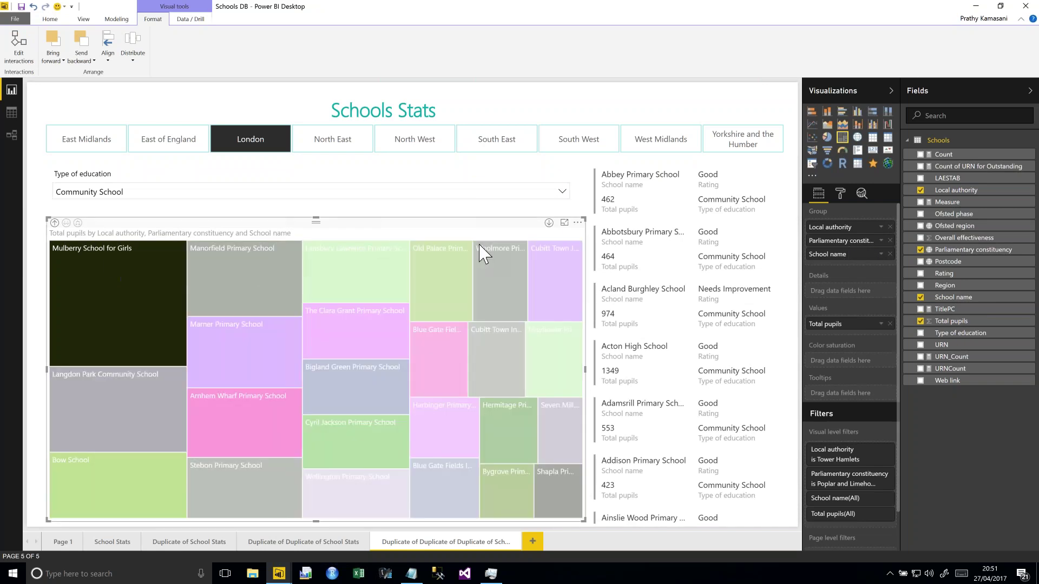
pyautogui.click(549, 223)
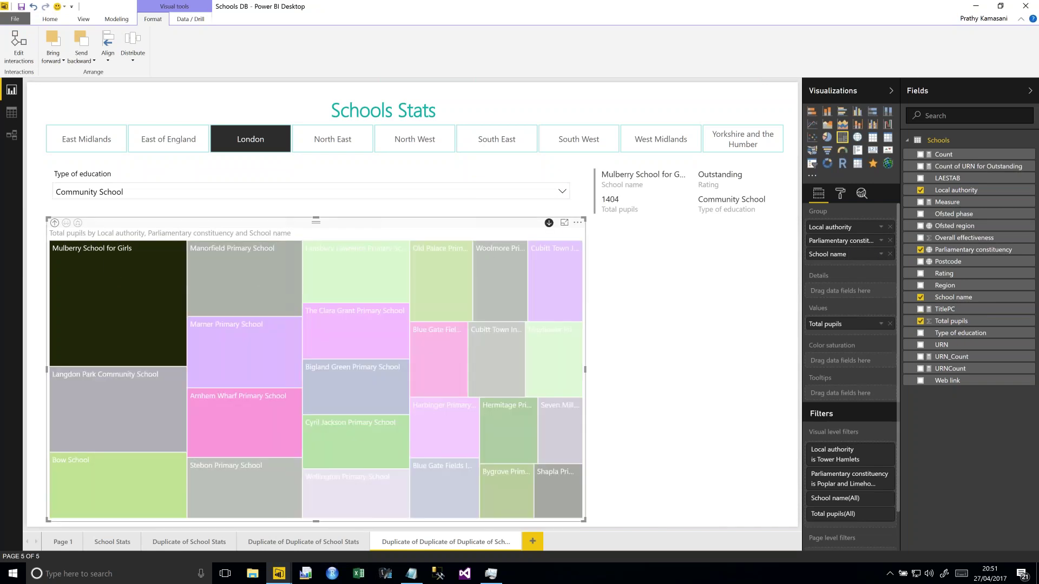
pyautogui.click(55, 223)
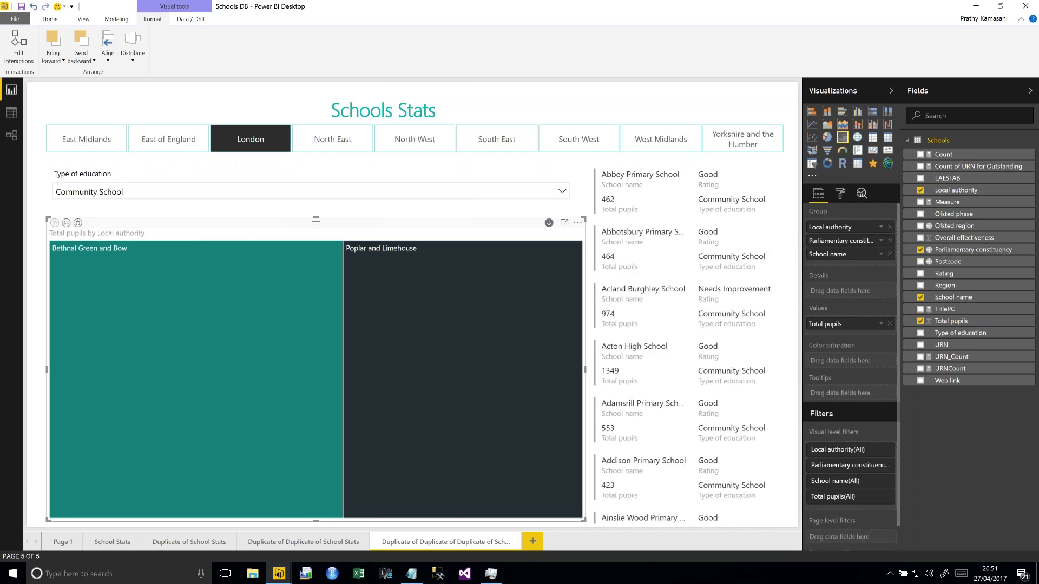
pyautogui.click(55, 222)
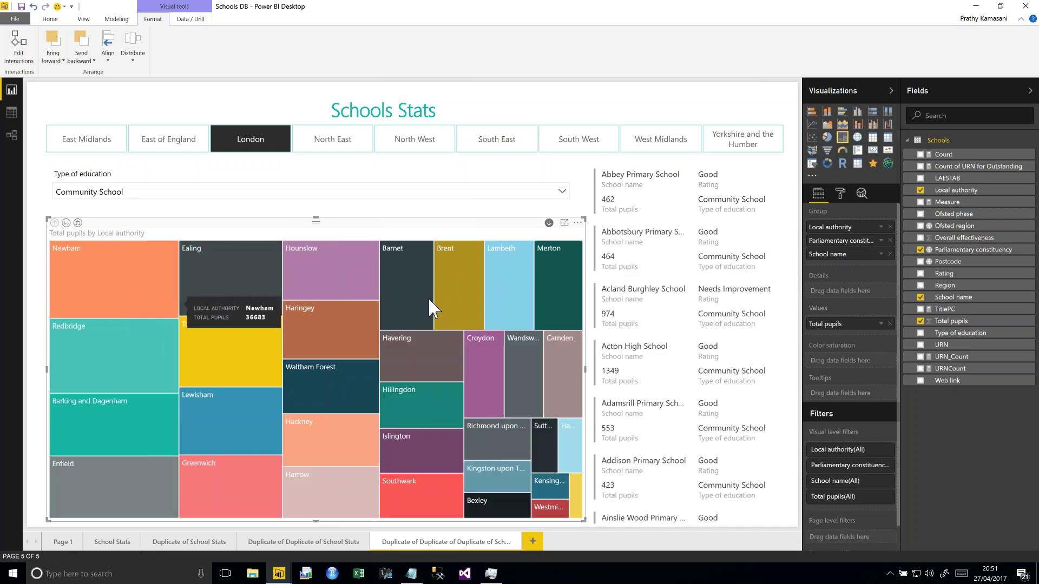
pyautogui.click(346, 275)
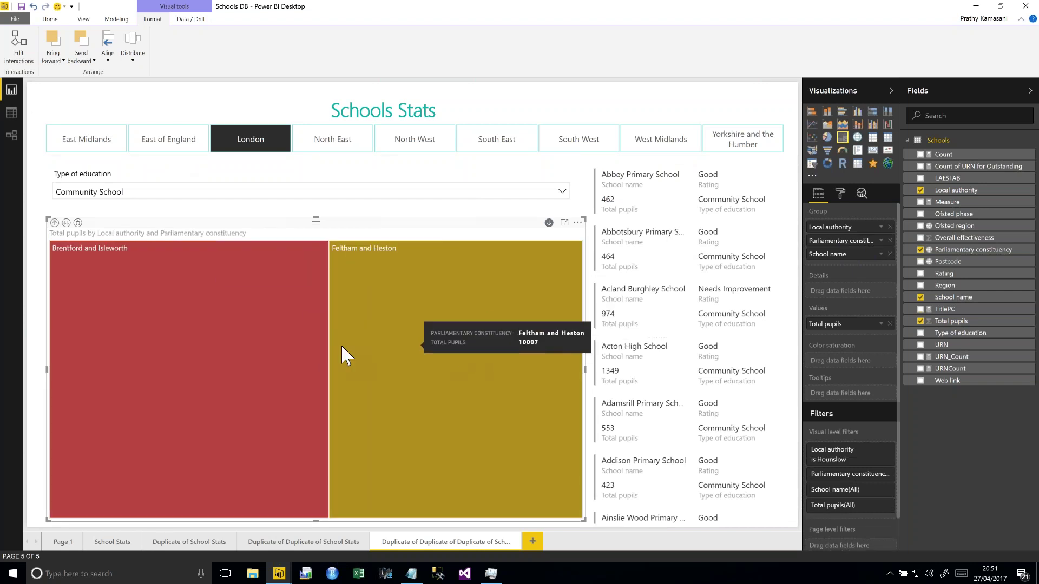
pyautogui.click(228, 343)
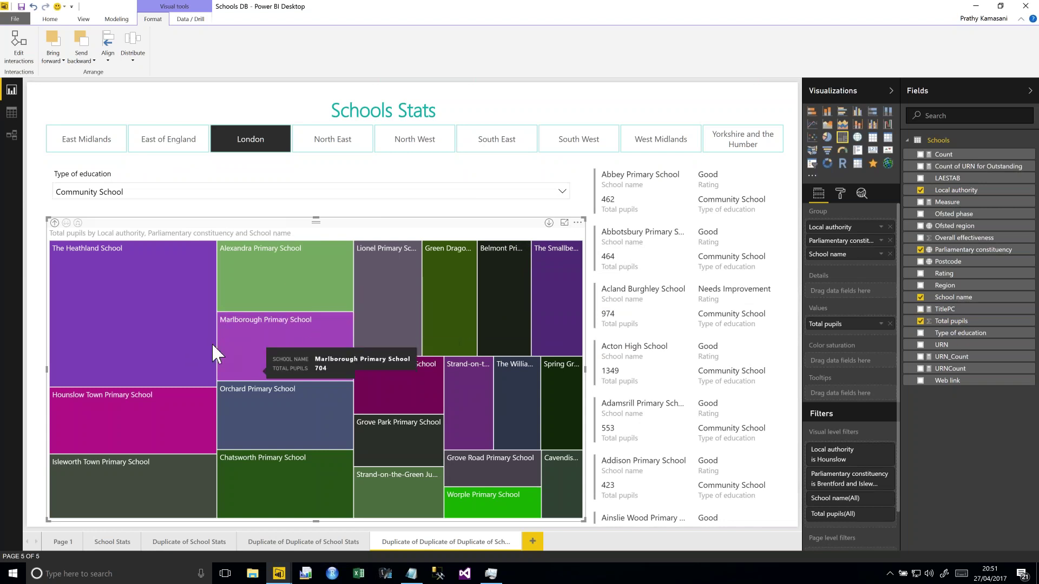
pyautogui.click(203, 322)
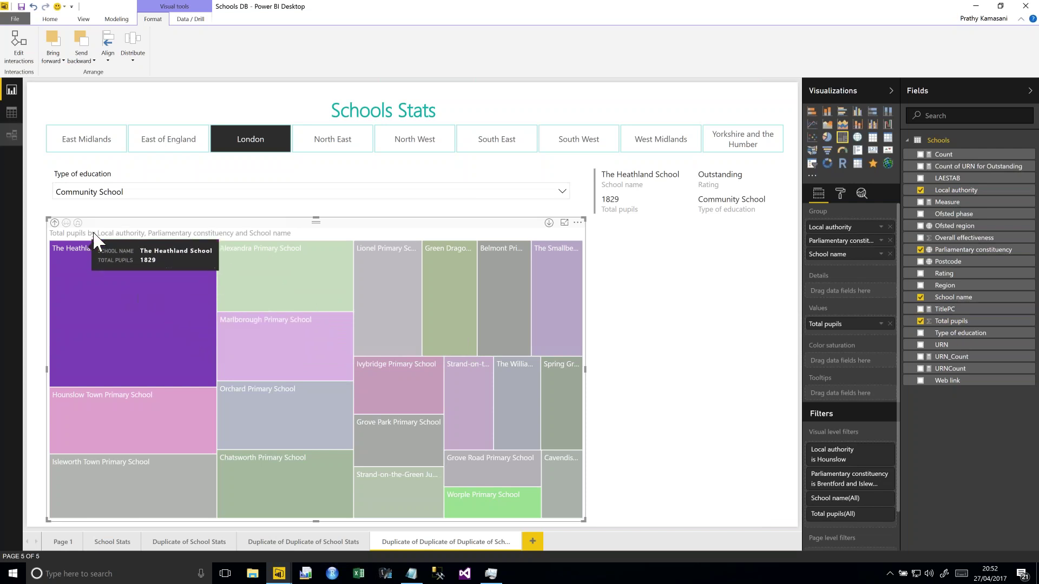
pyautogui.click(305, 340)
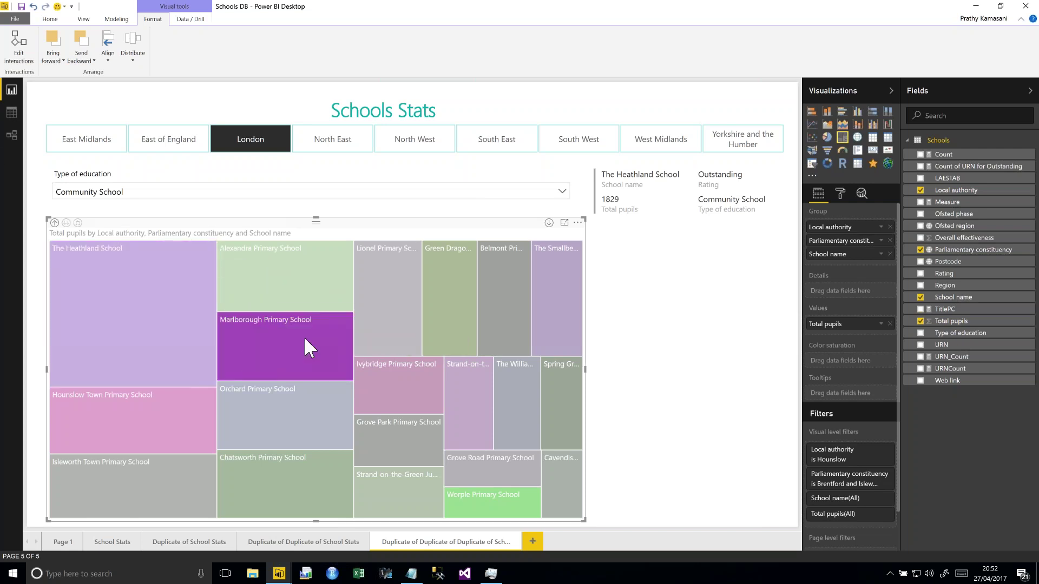
pyautogui.click(365, 331)
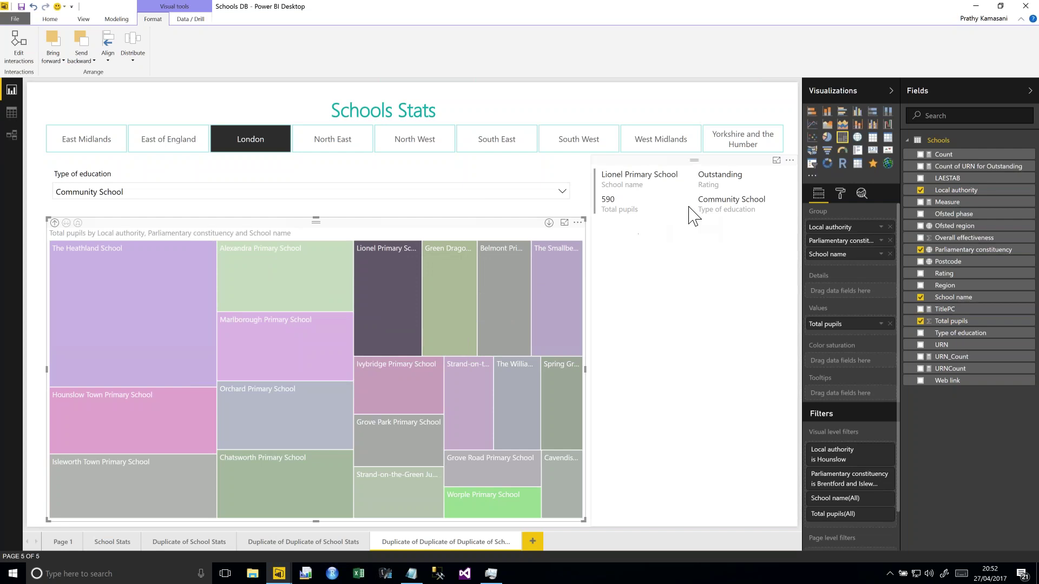
pyautogui.click(413, 265)
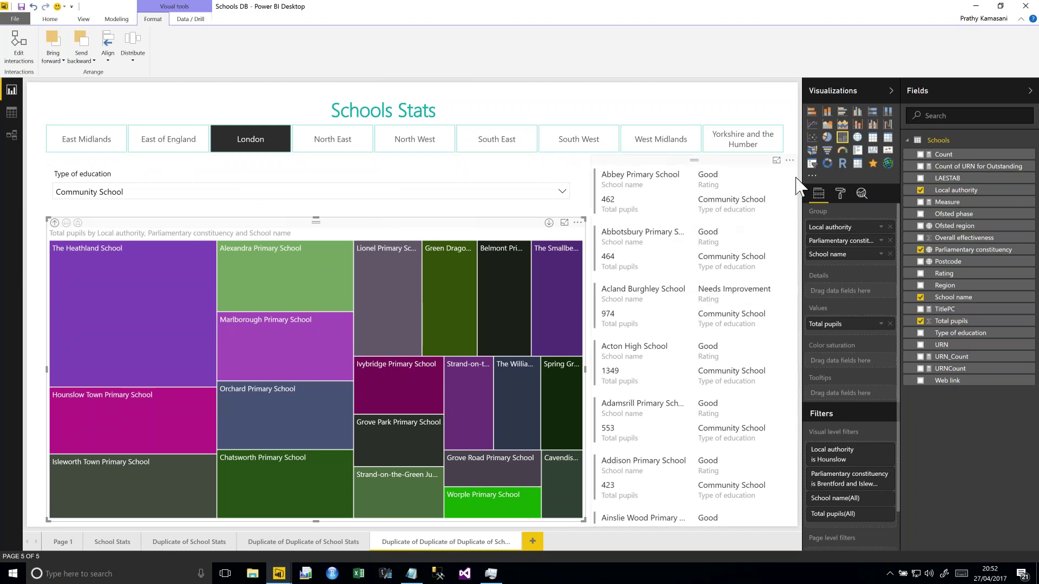
# Collapse the Fields and Visualizations panes so the Schools Stats canvas is wider.
pyautogui.moveTo(793, 181); pyautogui.dragTo(790, 272)
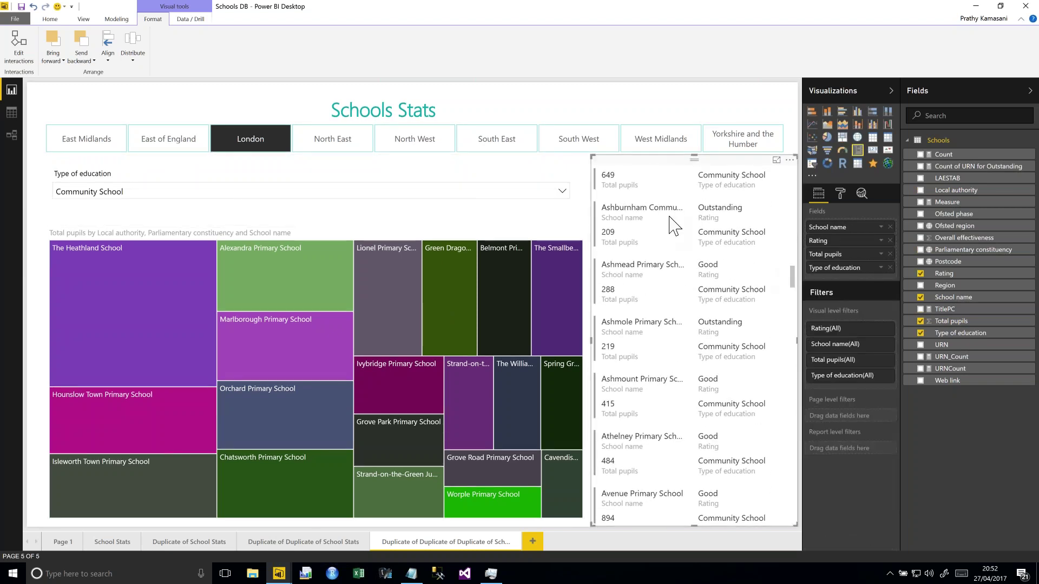
pyautogui.click(1030, 92)
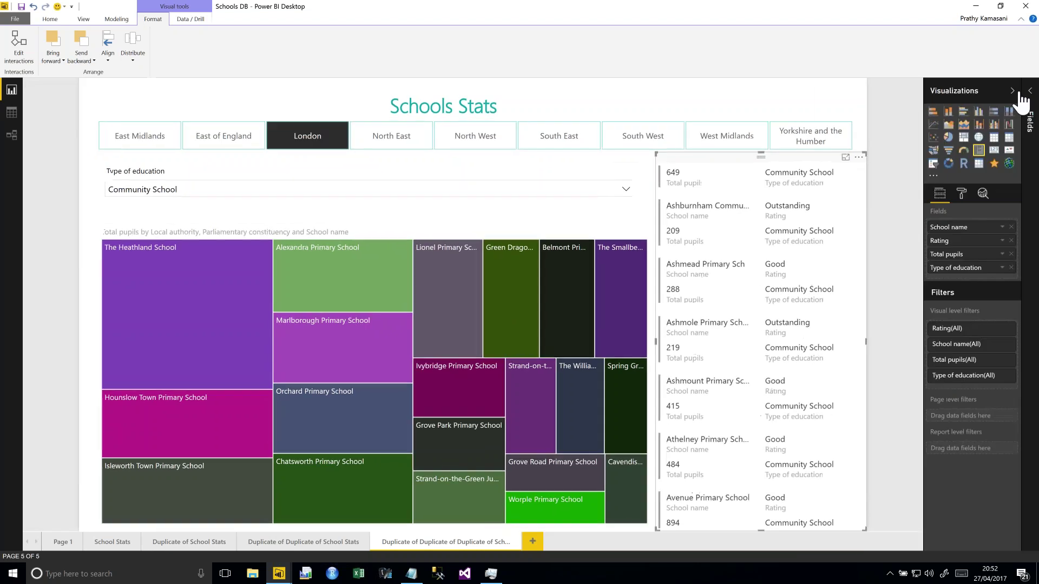
pyautogui.click(1030, 93)
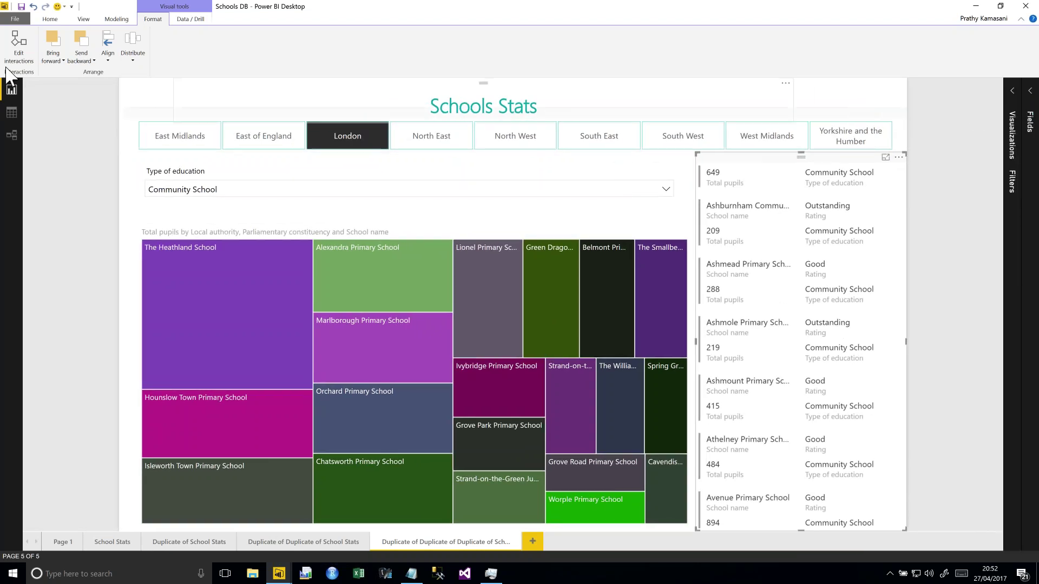
pyautogui.click(50, 20)
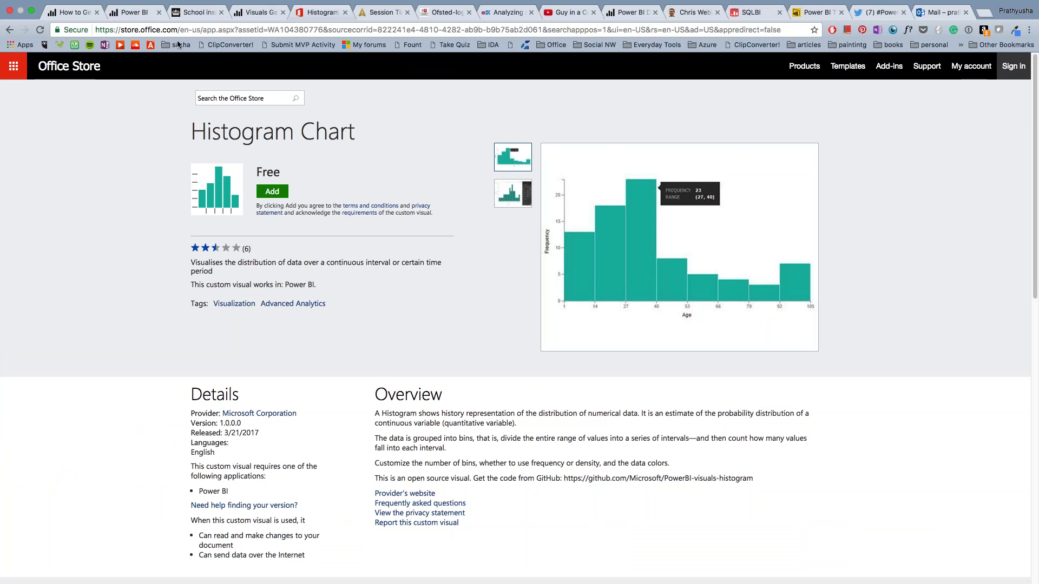
pyautogui.click(132, 14)
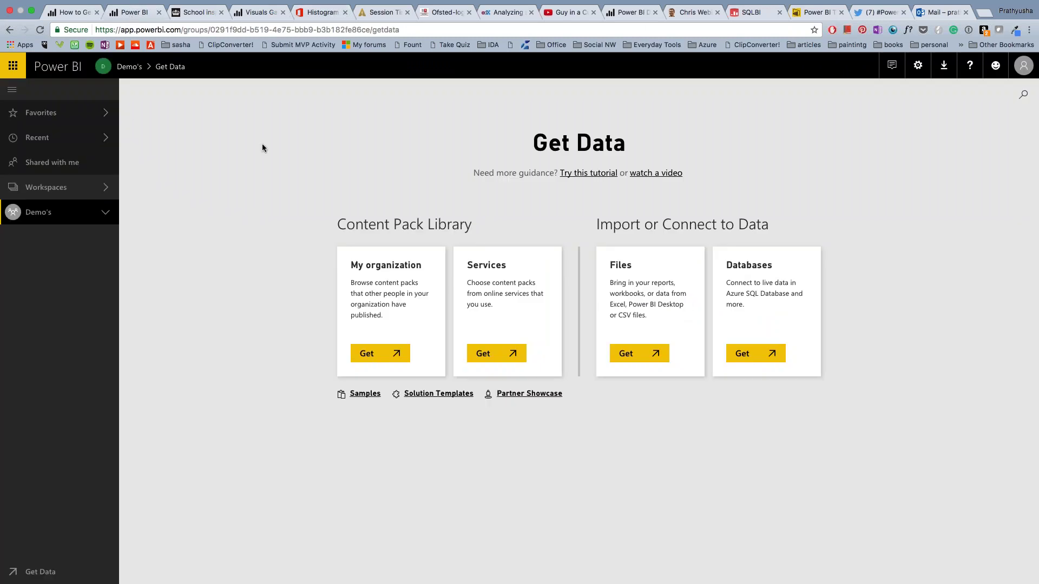
pyautogui.click(75, 196)
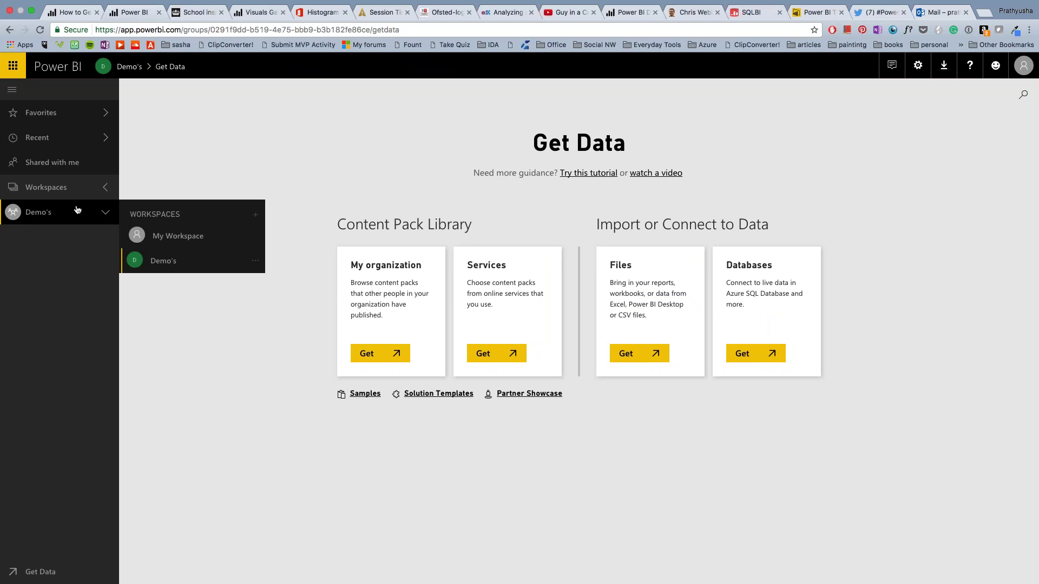
pyautogui.click(65, 216)
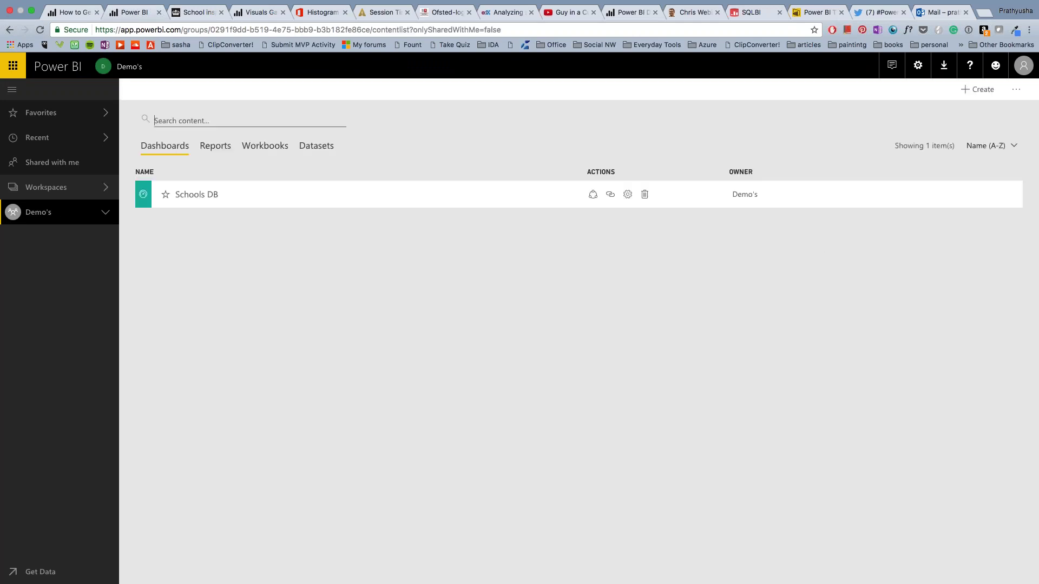
pyautogui.click(201, 196)
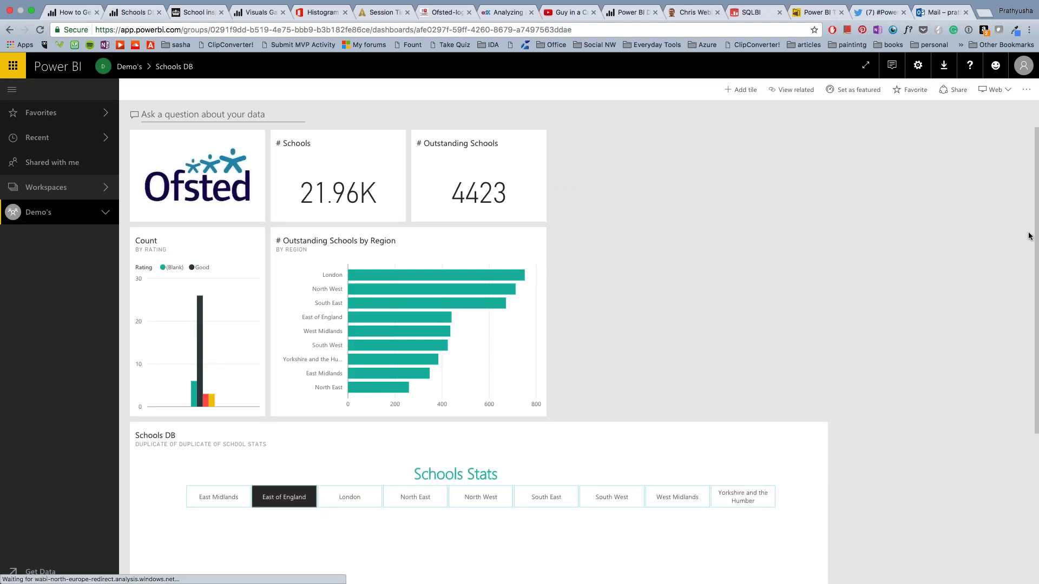
pyautogui.moveTo(1037, 242); pyautogui.dragTo(1016, 232)
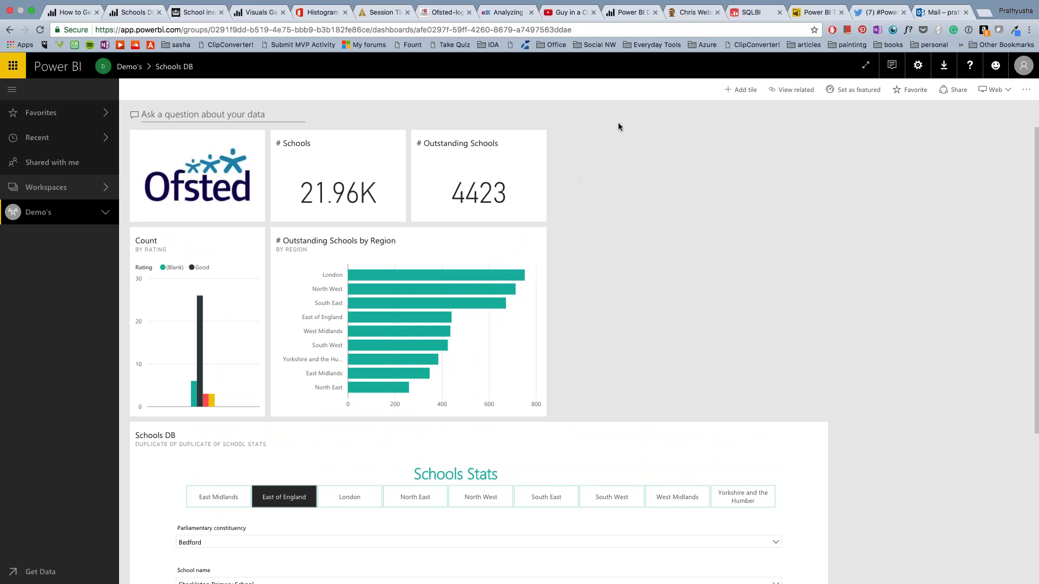
pyautogui.click(741, 90)
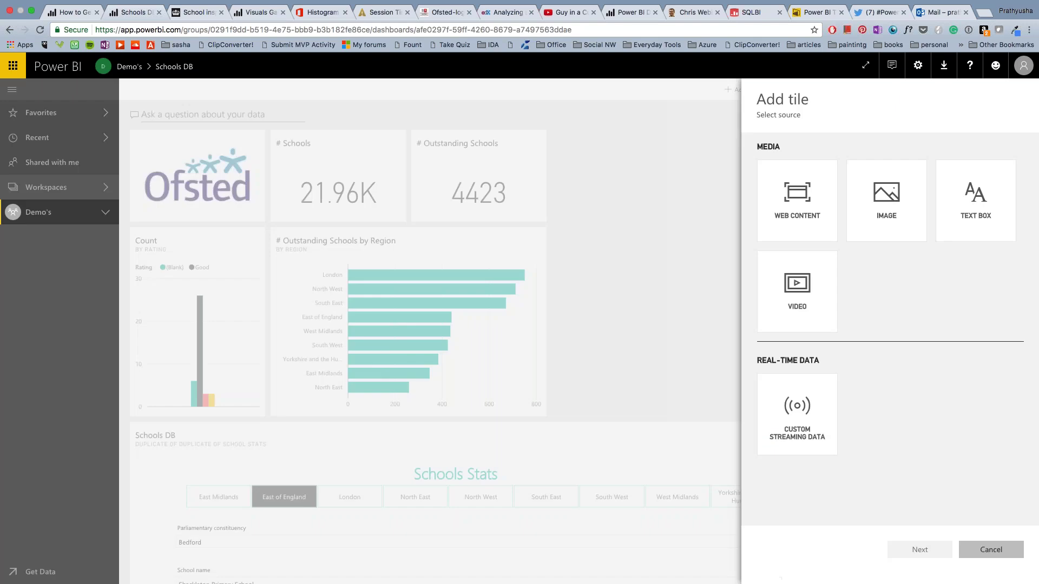
# Choose Image as the new tile's source and look up the Ofsted logo on another tab.
pyautogui.click(883, 203)
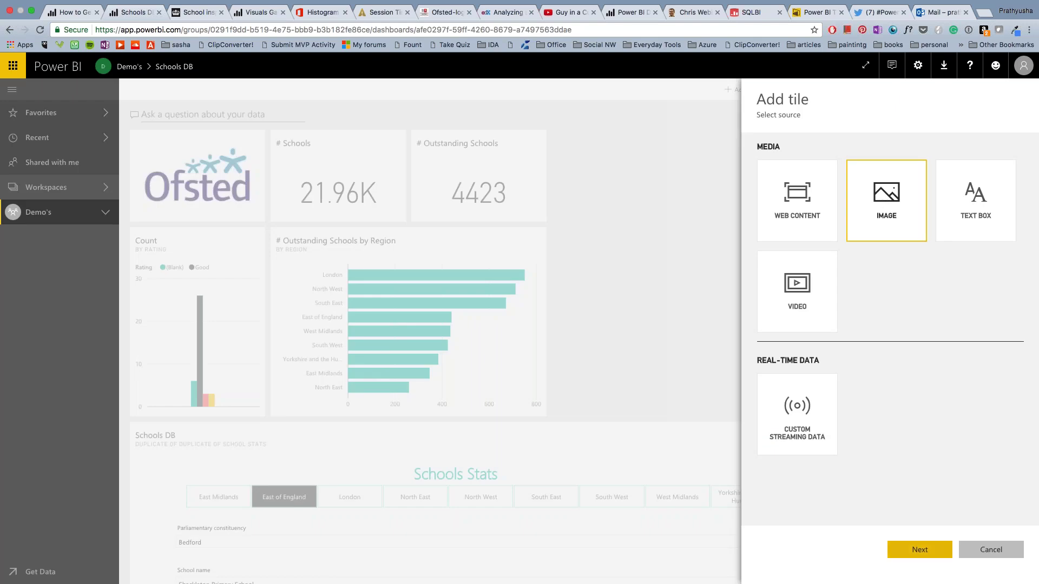
pyautogui.click(920, 550)
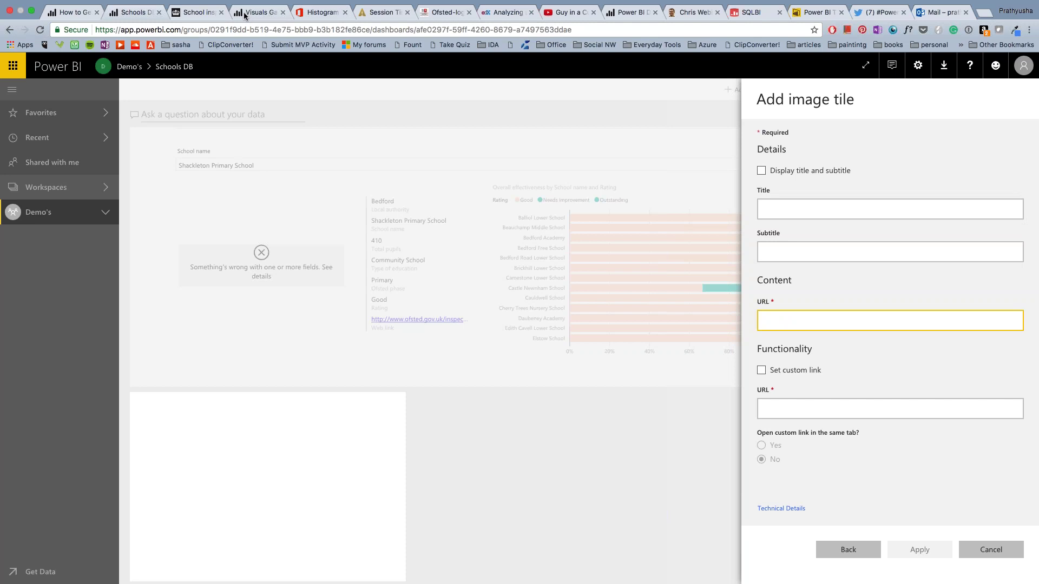
pyautogui.click(509, 12)
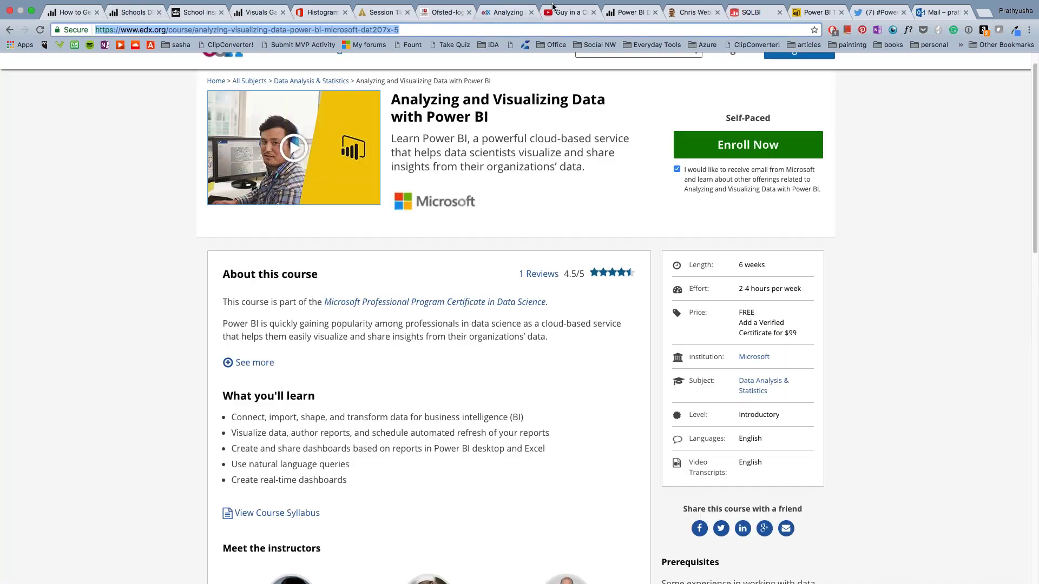
pyautogui.click(431, 12)
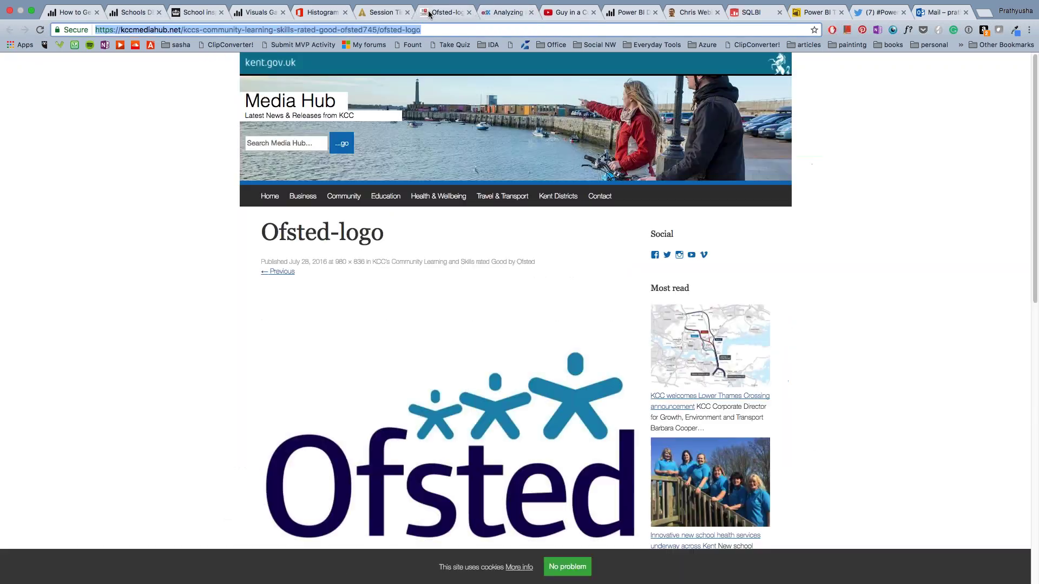
pyautogui.rightClick(431, 383)
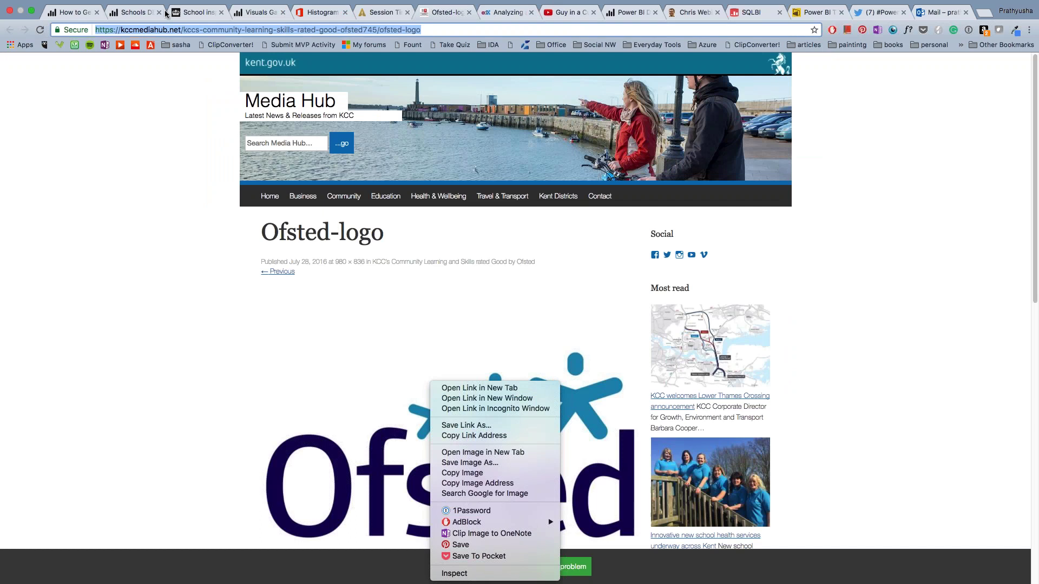
pyautogui.click(140, 14)
# Cancel the image tile on the Schools DB dashboard and switch over to the Windows desktop.
pyautogui.click(140, 14)
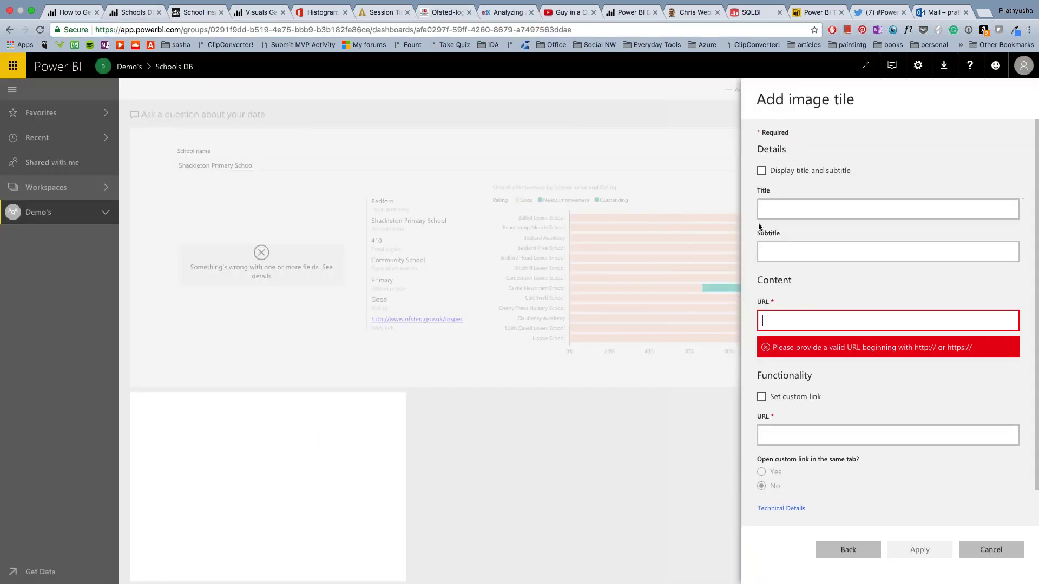
pyautogui.click(991, 549)
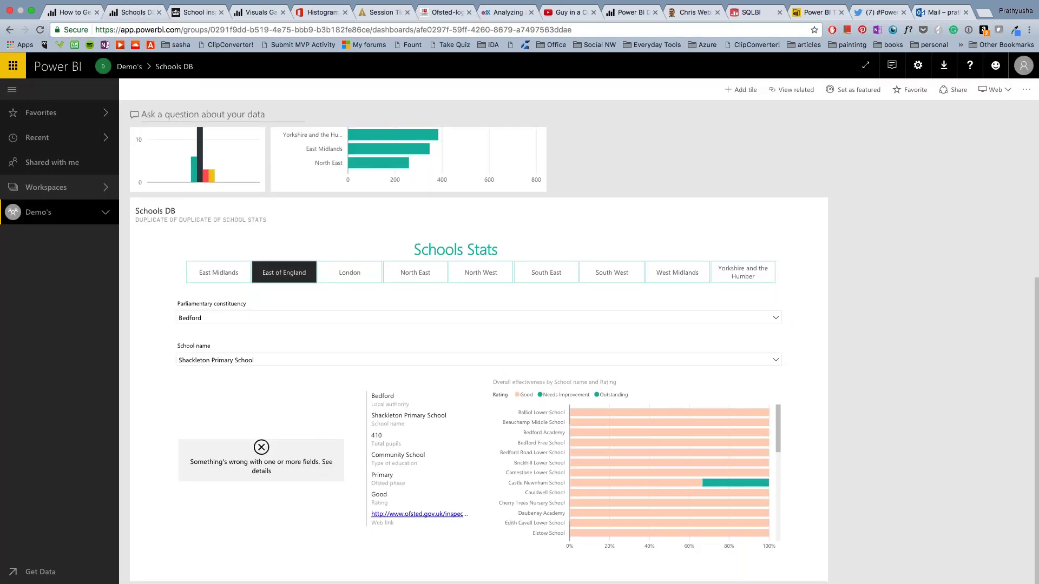
pyautogui.scroll(5, 1037, 309)
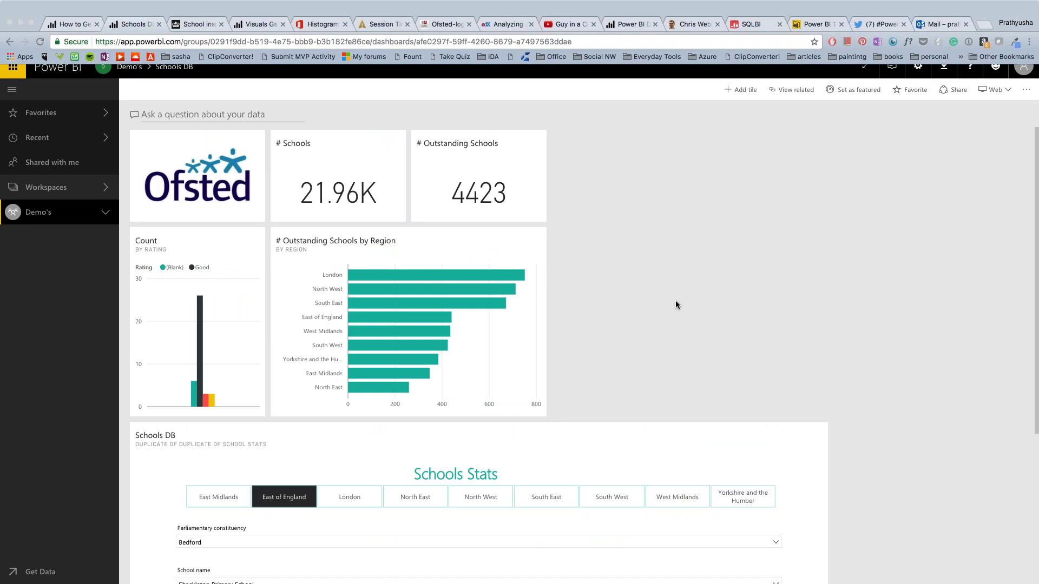
pyautogui.hotkey('ctrl', 'Right')
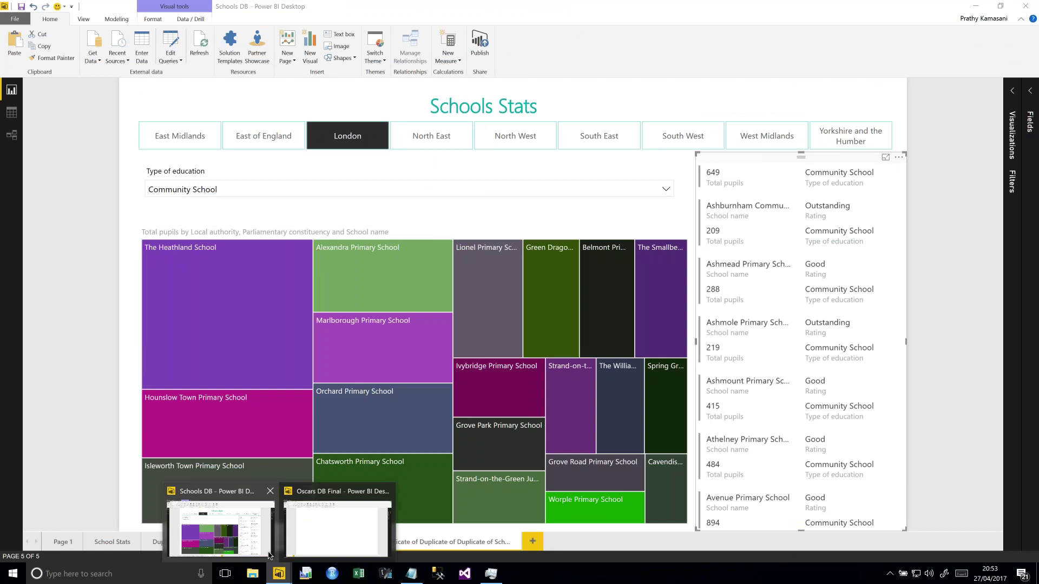
# Bring up the Oscars DB Final report and open its queries in the Query Editor.
pyautogui.click(303, 537)
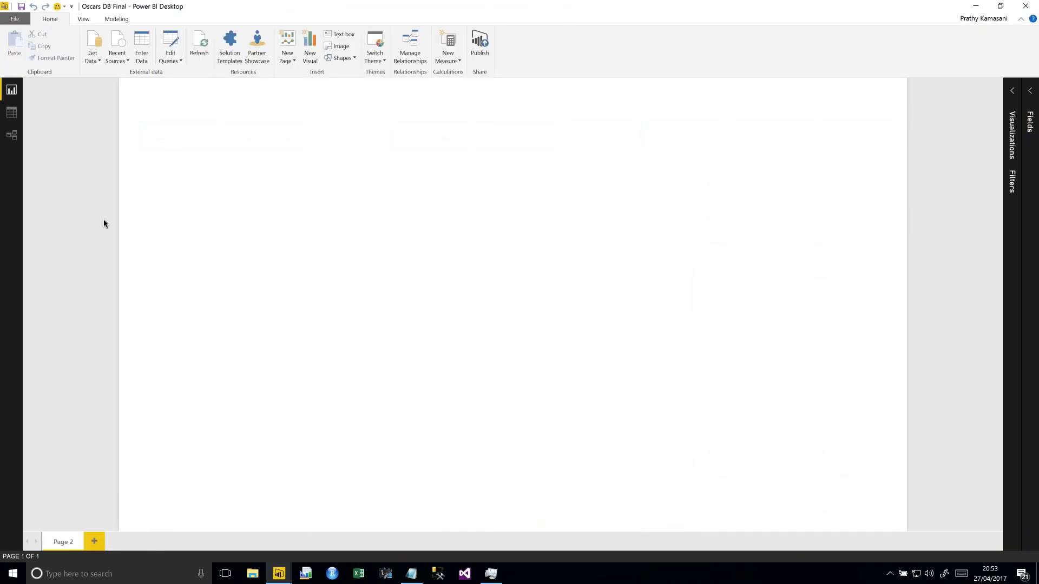
pyautogui.click(160, 49)
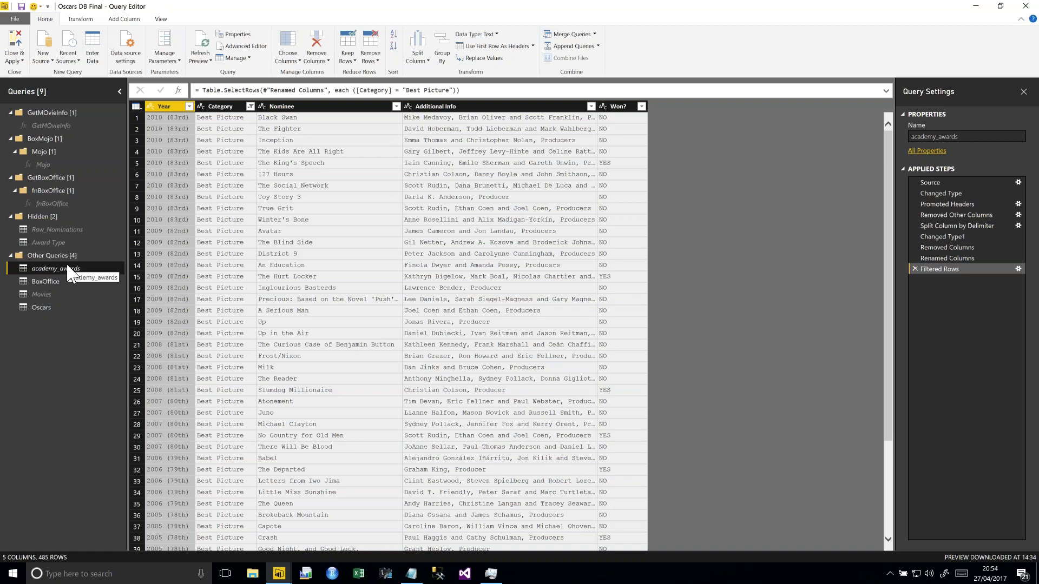
# Inspect academy_awards' awards.csv source, then show the BoxOffice query's boxofficemojo.com Source step.
pyautogui.click(57, 307)
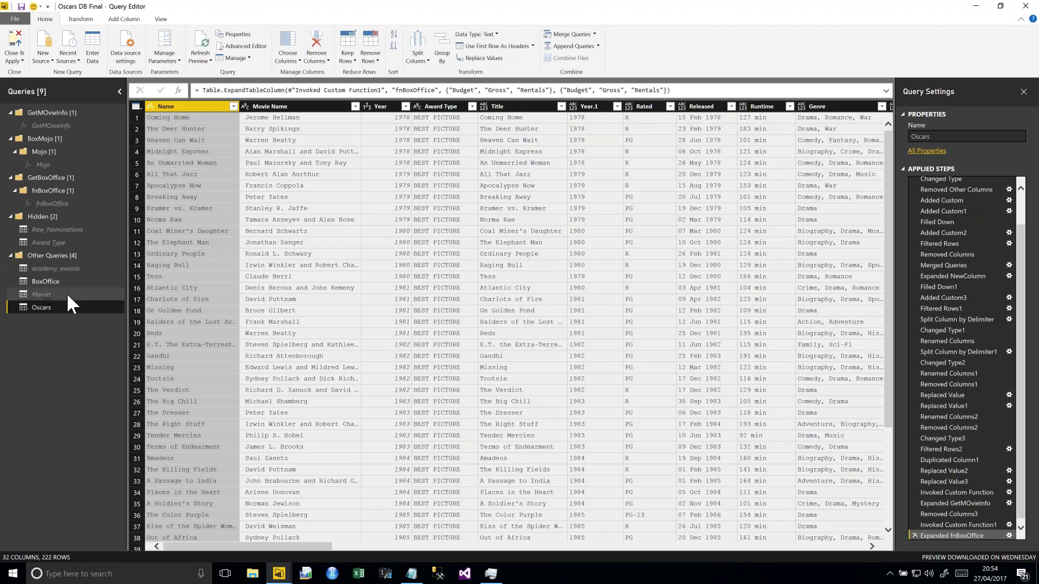
pyautogui.click(66, 269)
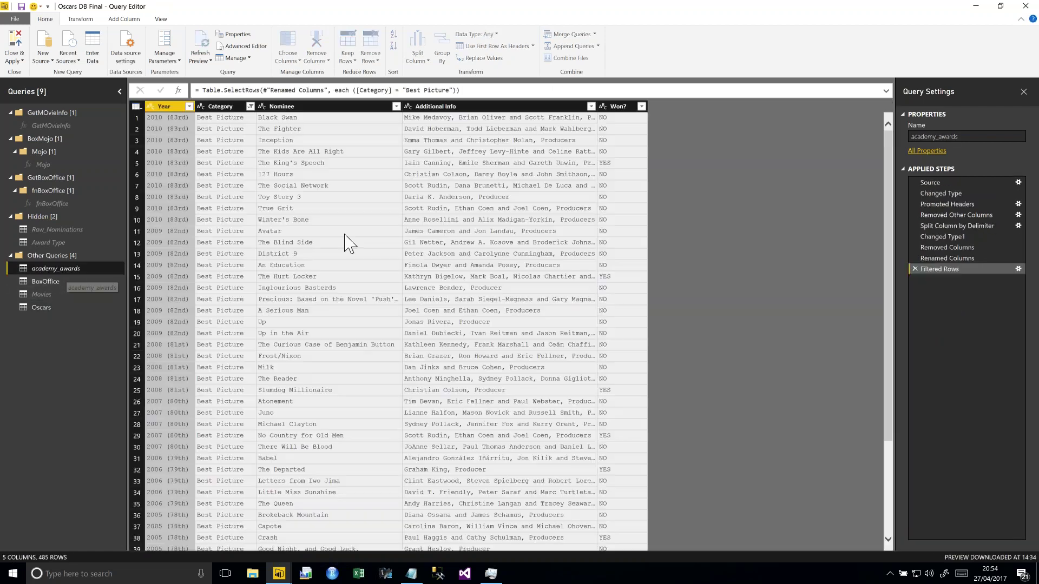
pyautogui.click(966, 181)
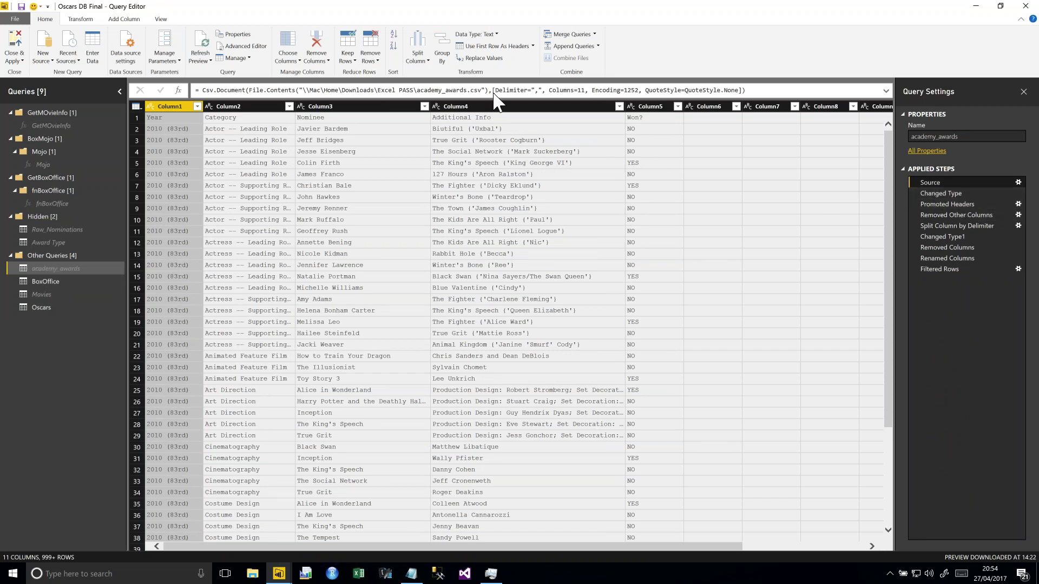
pyautogui.moveTo(445, 91); pyautogui.dragTo(481, 90)
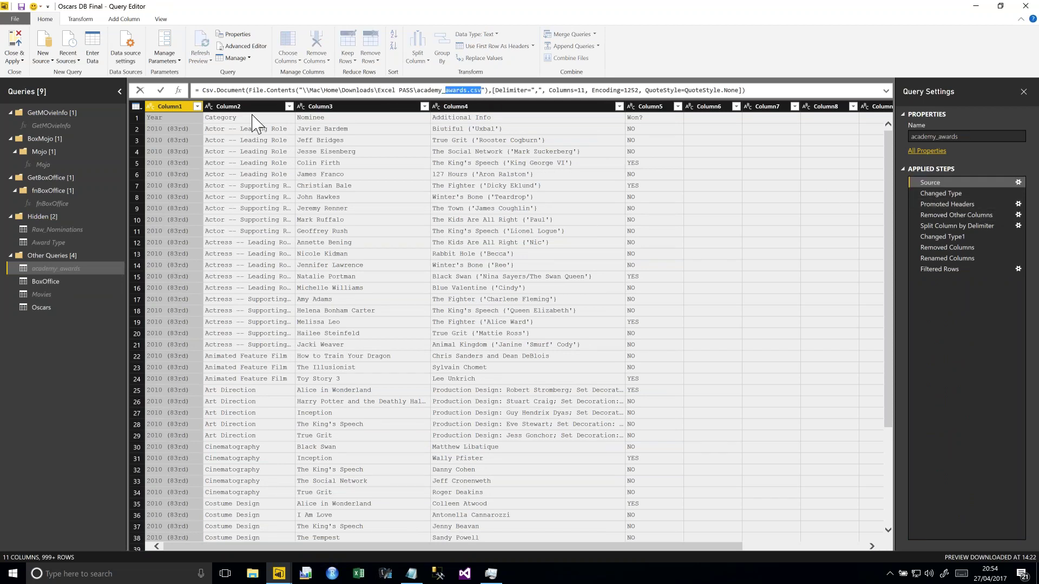
pyautogui.press('Escape')
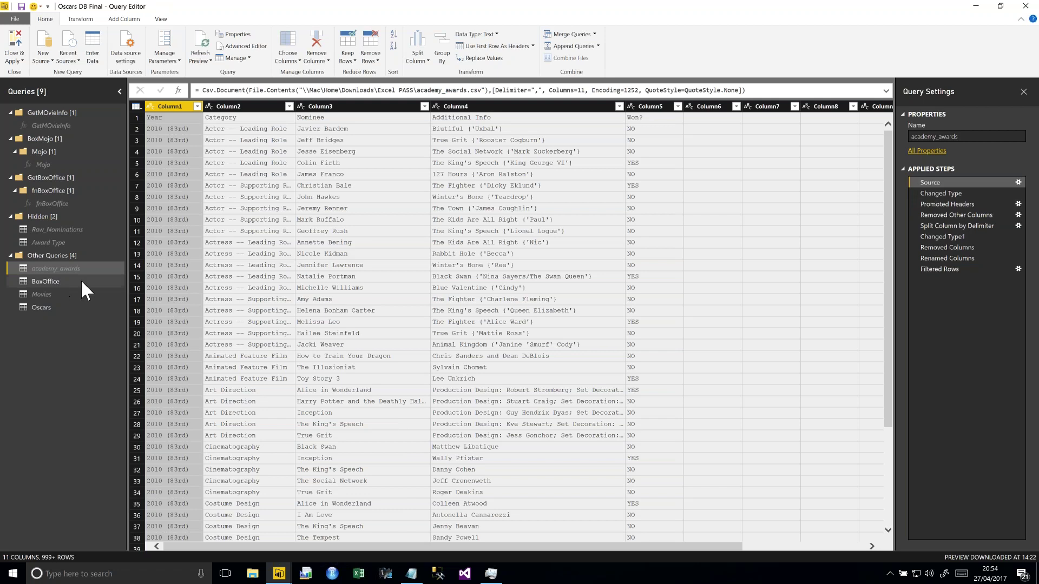
pyautogui.click(67, 280)
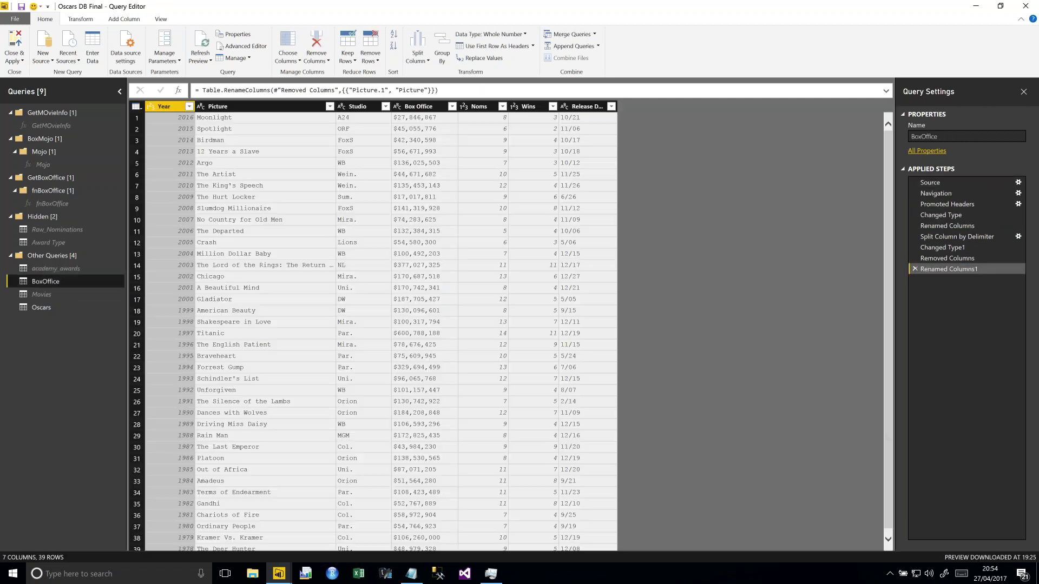
pyautogui.click(957, 181)
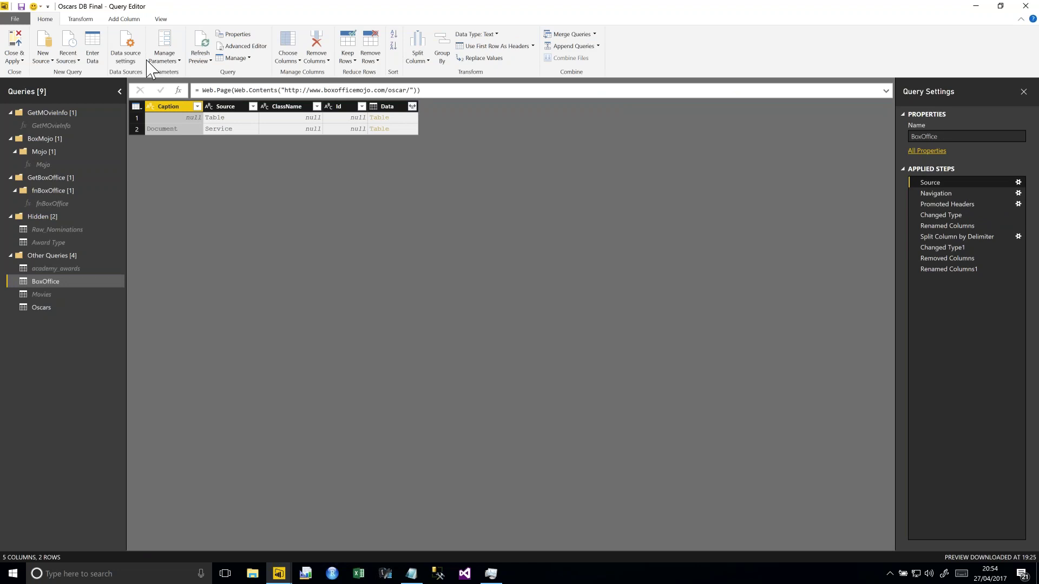
# Start and cancel a new Web query, then review the final BoxOffice query and open Movies.
pyautogui.rightClick(61, 380)
pyautogui.moveTo(108, 398)
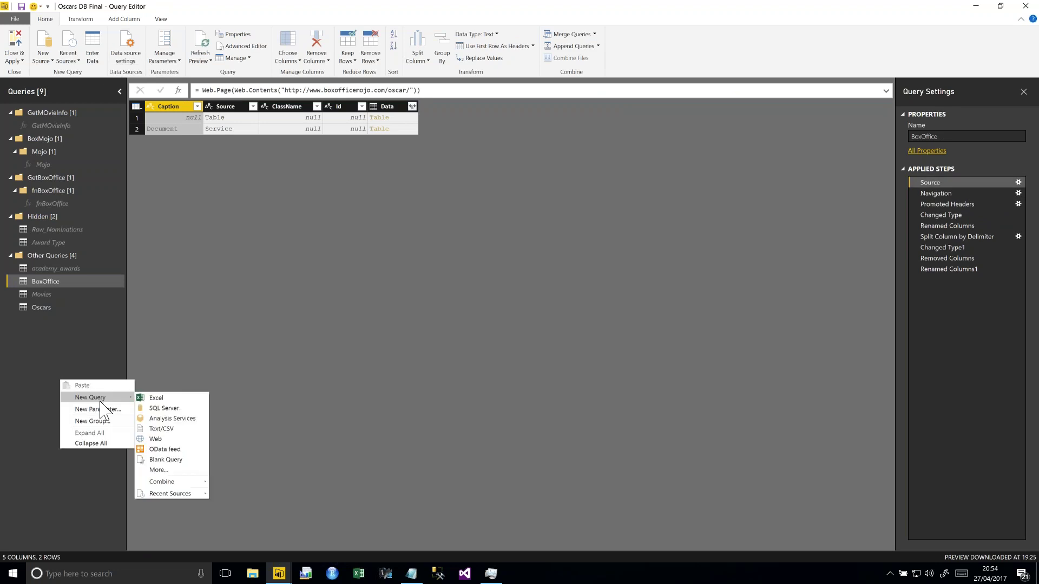
pyautogui.click(168, 439)
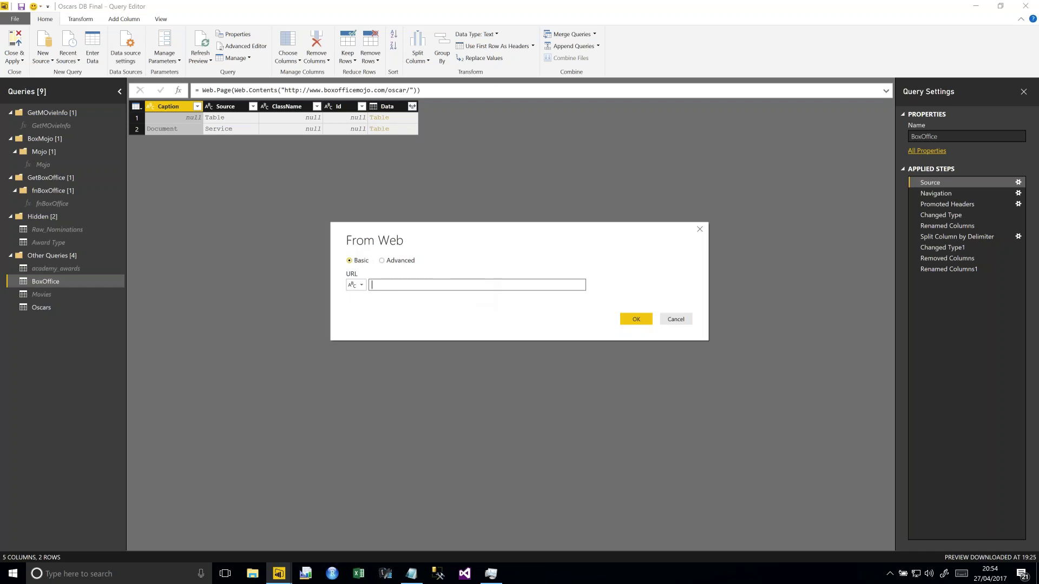
pyautogui.click(671, 320)
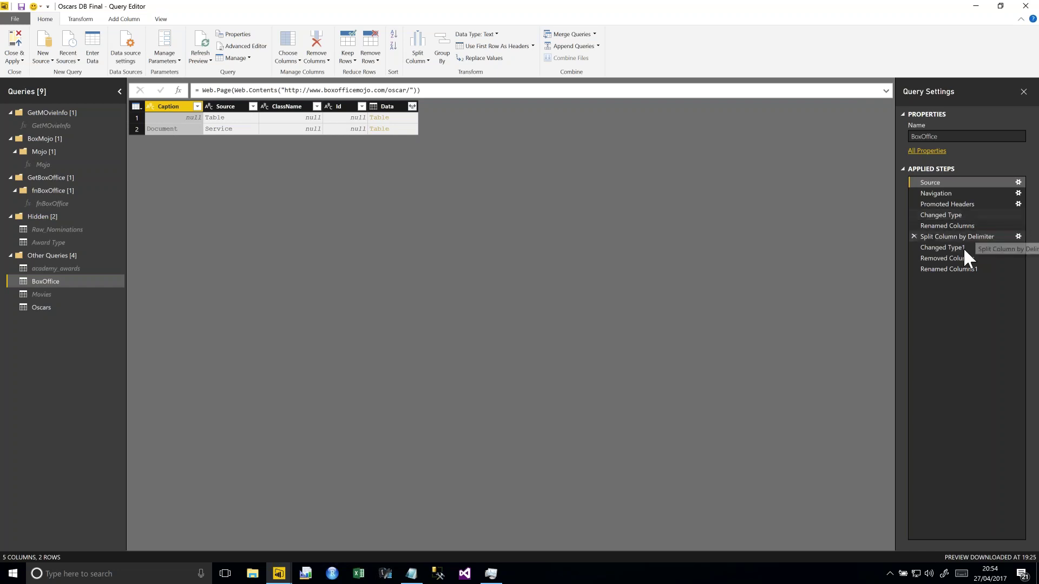
pyautogui.click(956, 269)
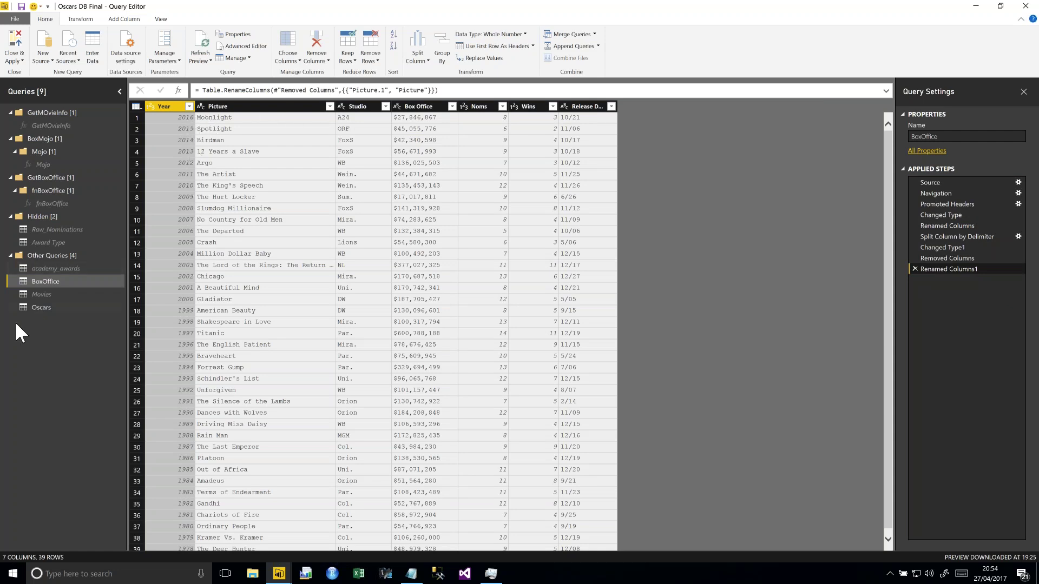
pyautogui.click(44, 298)
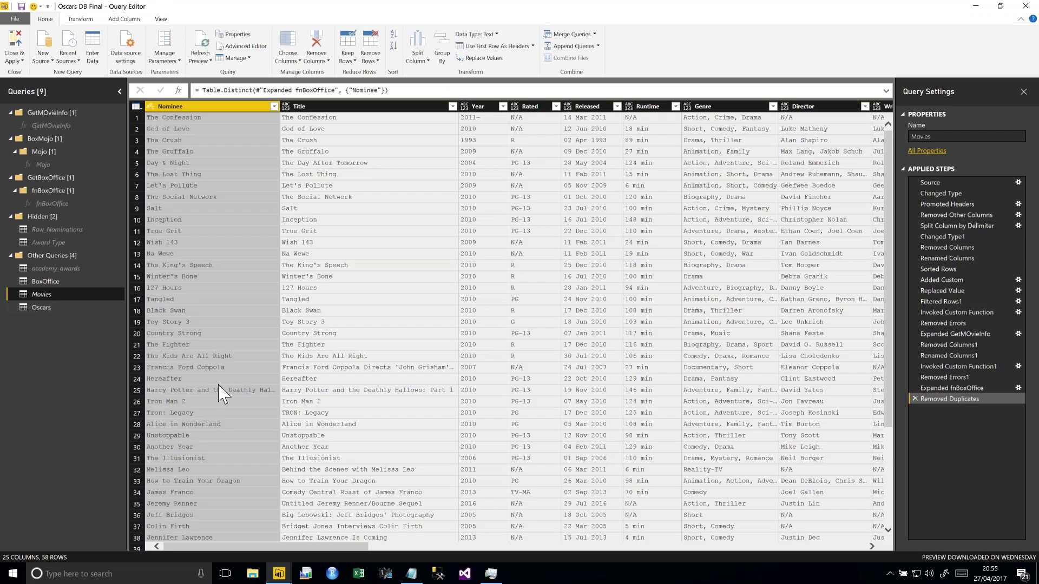
# After glancing at Mojo, open the GetMOvieInfo function's M code in the Advanced Editor.
pyautogui.click(45, 162)
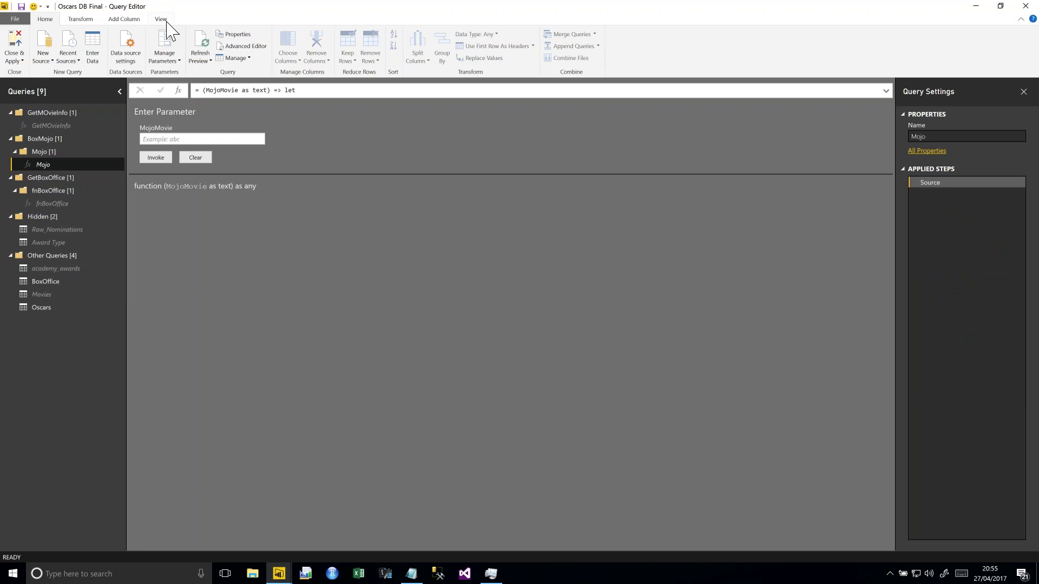
pyautogui.click(161, 19)
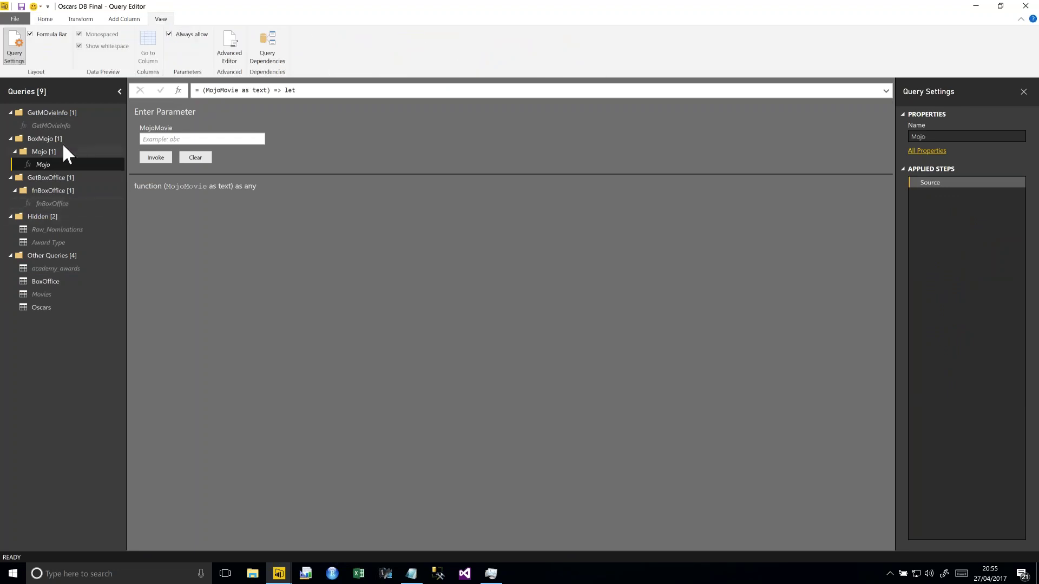
pyautogui.click(66, 125)
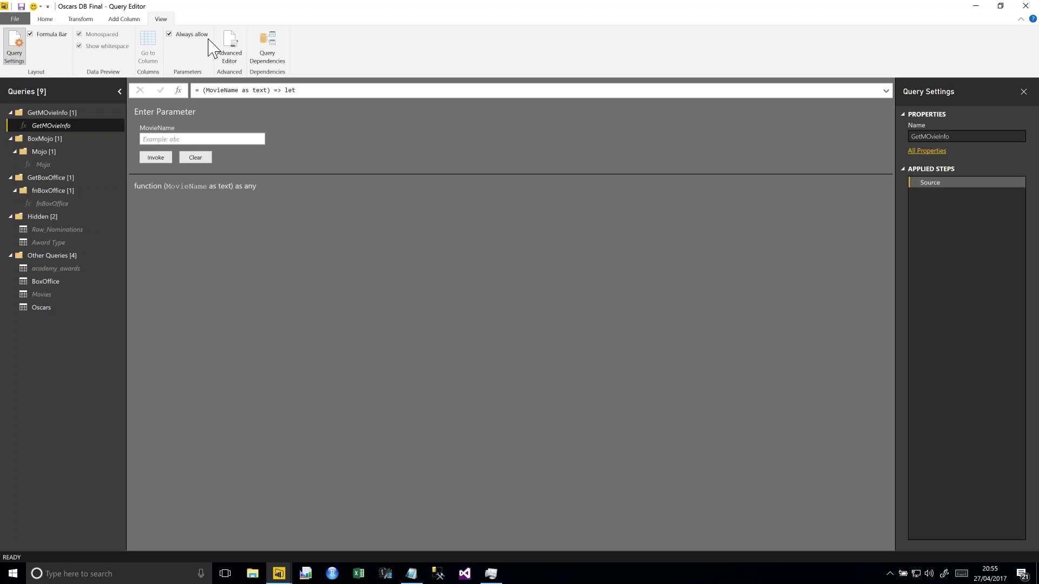
pyautogui.click(219, 53)
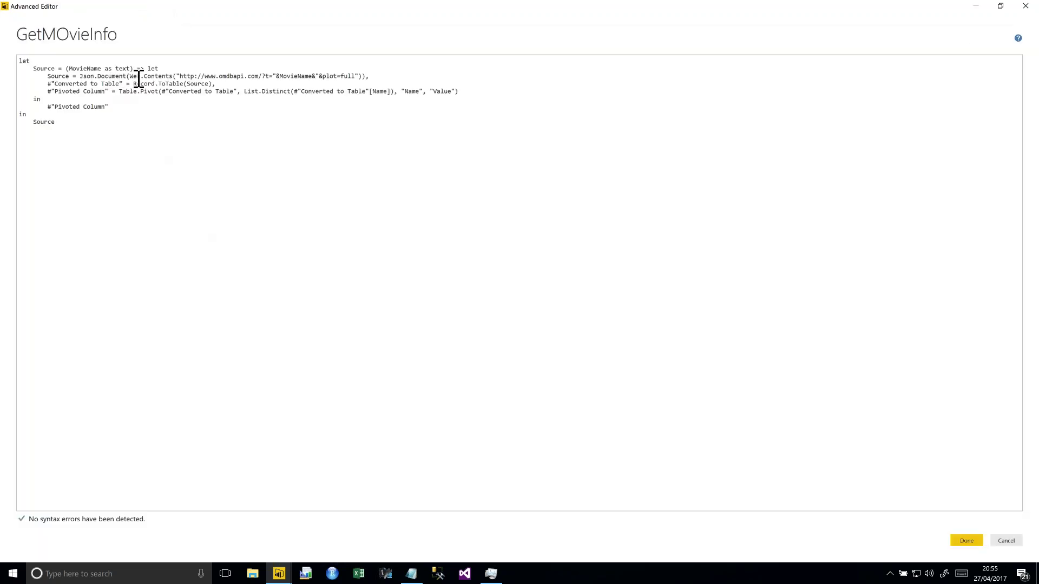
# Highlight the Web.Contents call to the OMDb API, then close the Advanced Editor.
pyautogui.moveTo(129, 76); pyautogui.dragTo(365, 76)
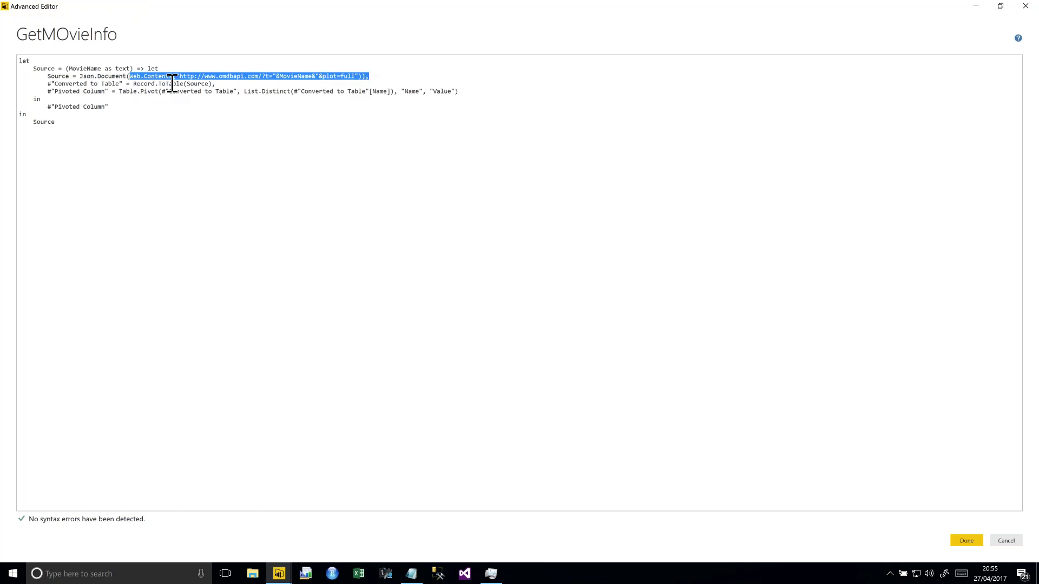
pyautogui.click(265, 76)
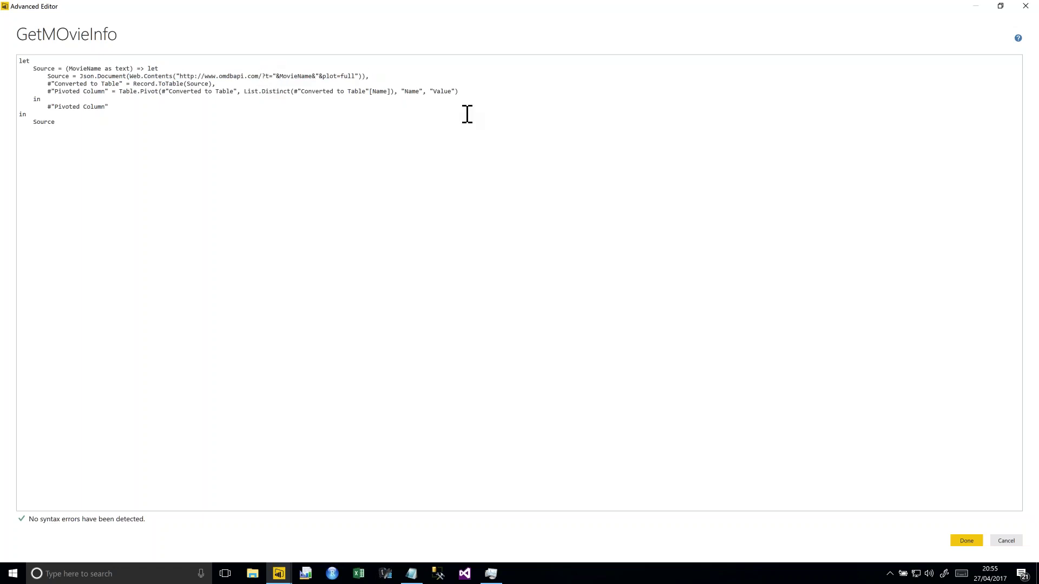
pyautogui.click(1025, 7)
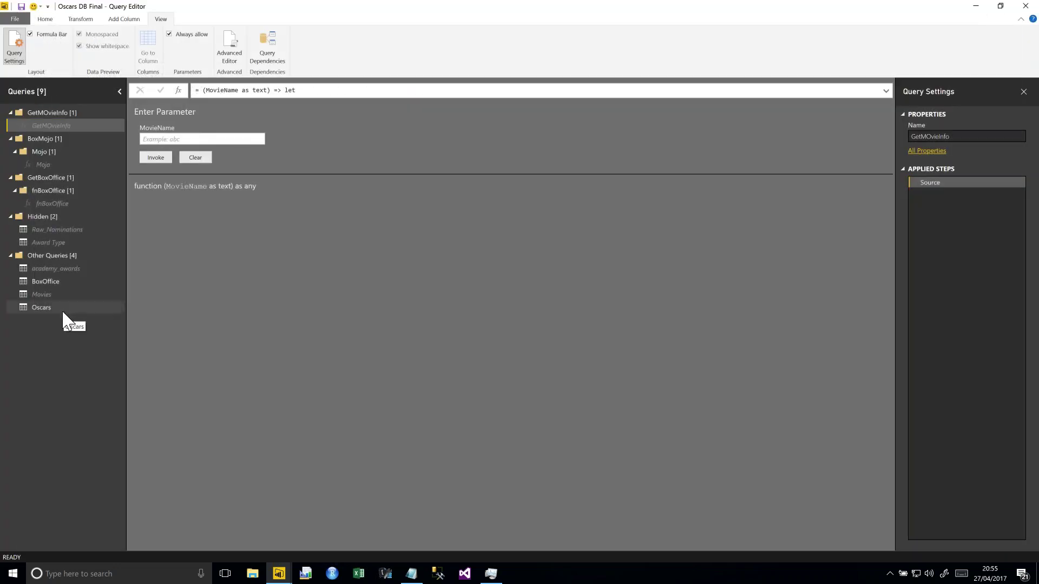
# Open the Oscars query and preview its early steps, from Source through building the Year column.
pyautogui.click(66, 309)
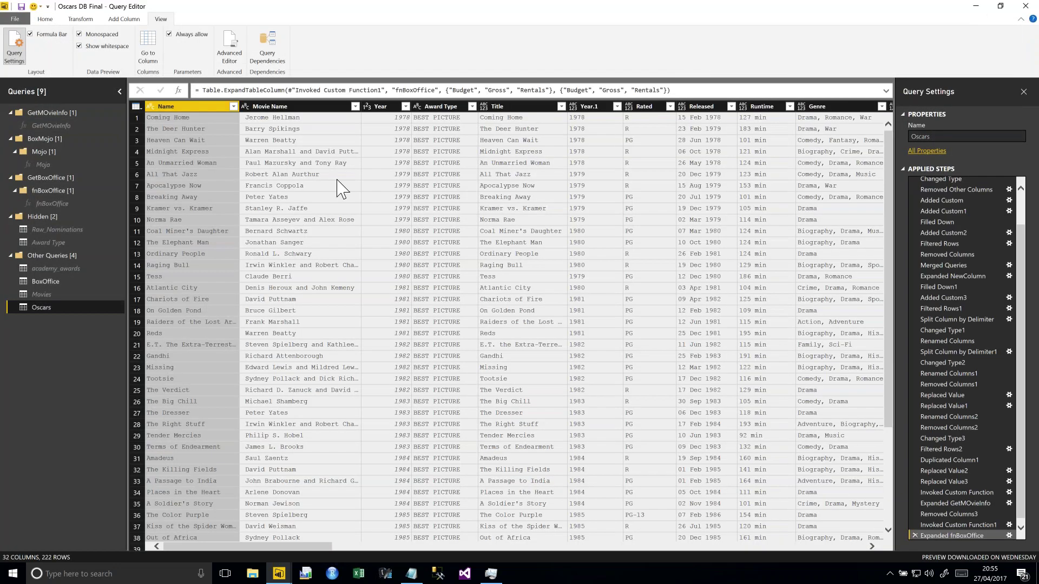
pyautogui.scroll(3, 1019, 244)
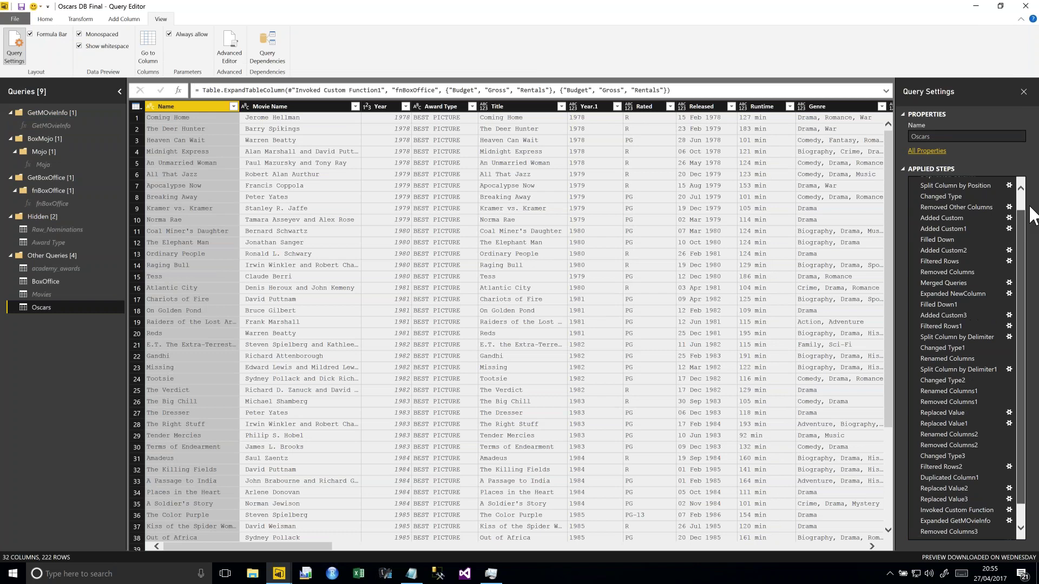
pyautogui.click(963, 182)
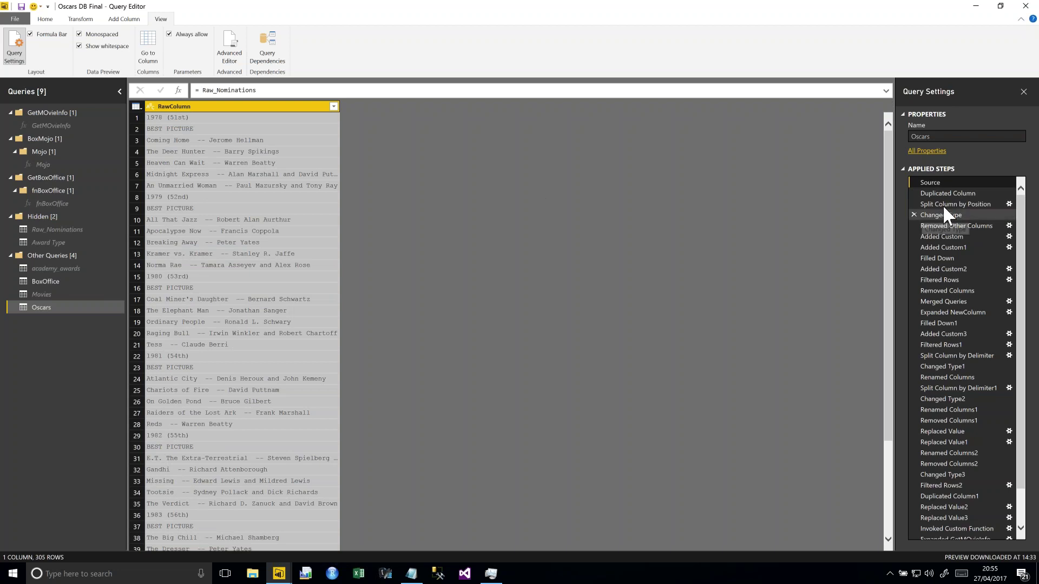
pyautogui.click(956, 194)
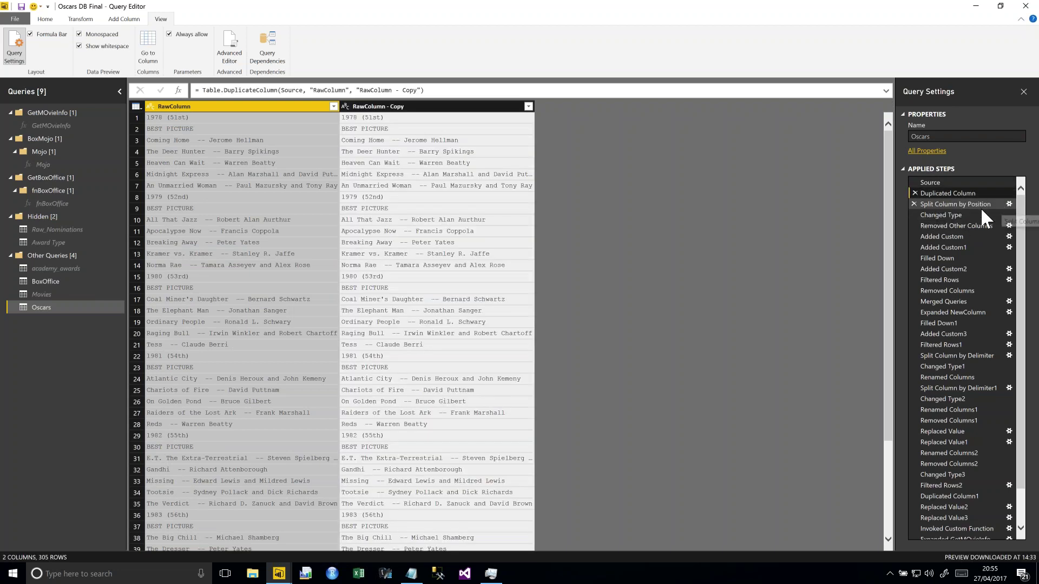
pyautogui.click(976, 204)
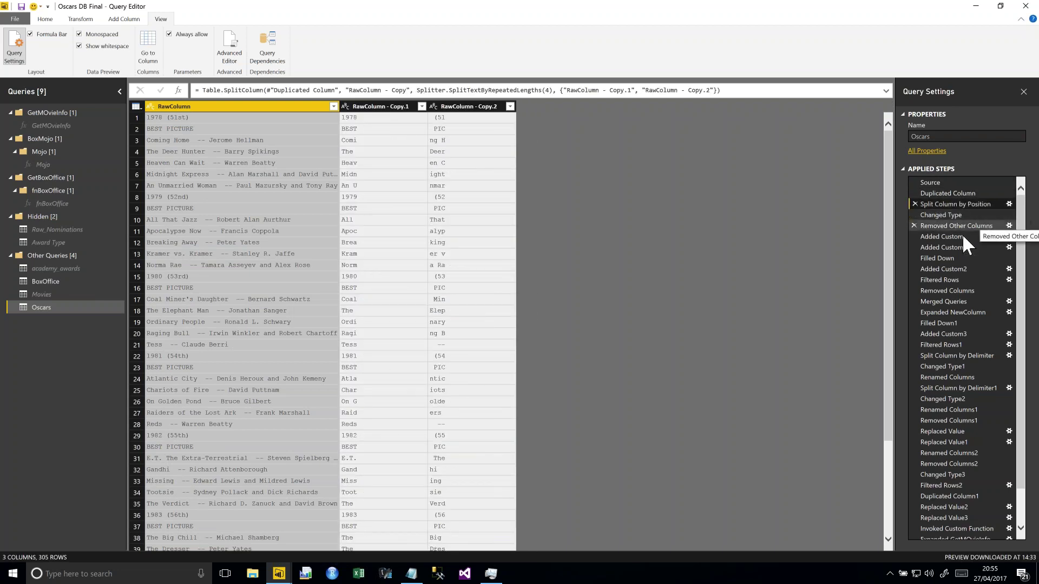
pyautogui.click(961, 239)
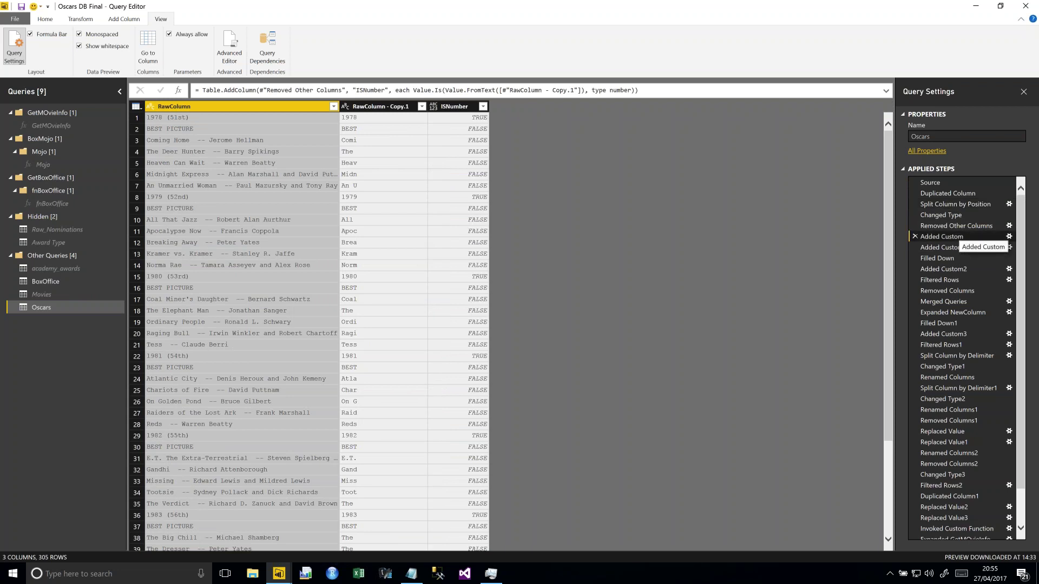
pyautogui.click(966, 258)
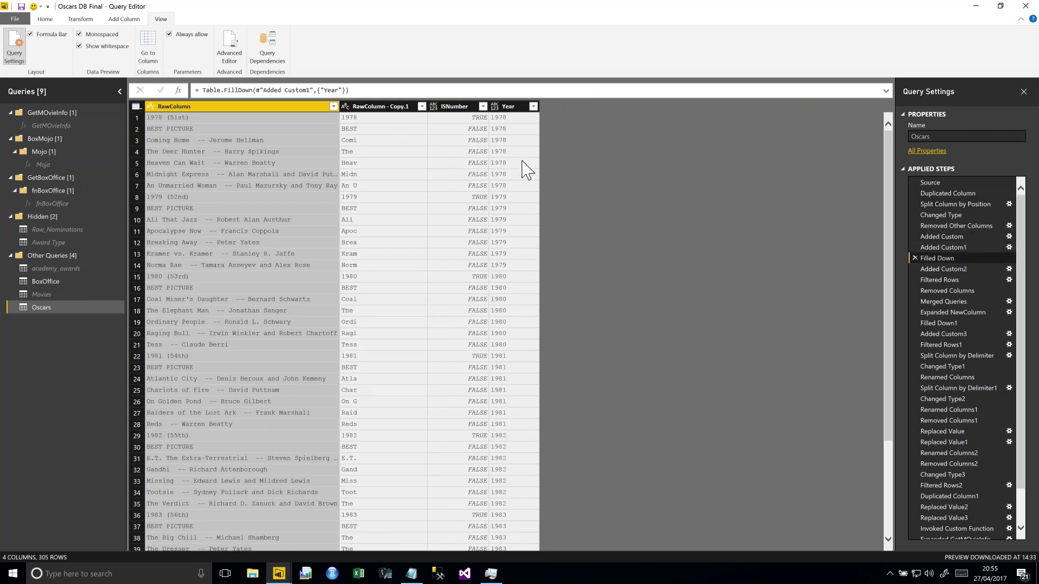
pyautogui.click(960, 249)
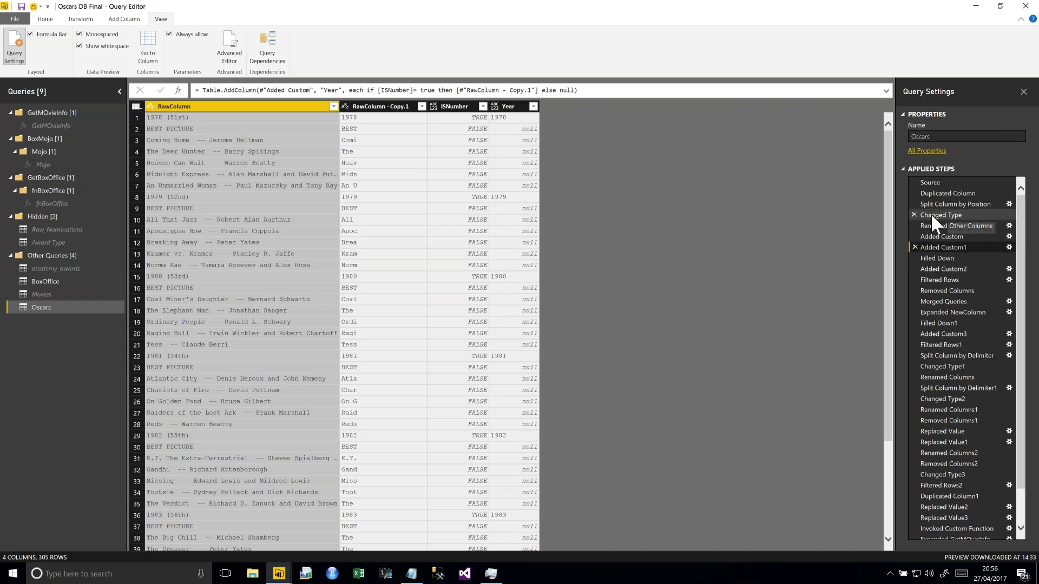
# Preview the Filtered Rows, Award Type expansion and Merged Queries steps, then Invoked Custom Function.
pyautogui.click(82, 20)
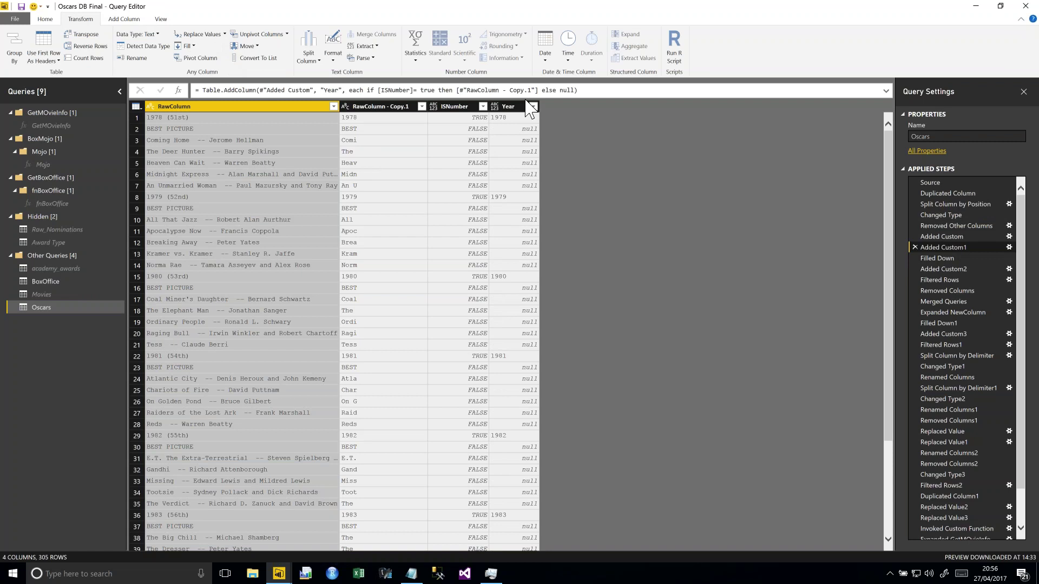
pyautogui.click(950, 258)
pyautogui.click(945, 279)
pyautogui.click(958, 312)
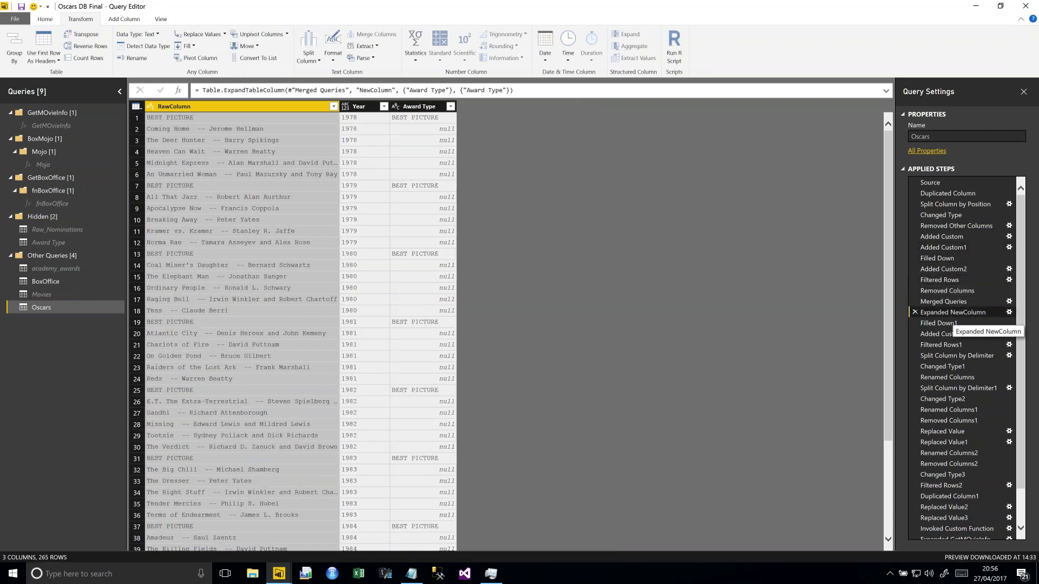
pyautogui.click(958, 302)
pyautogui.click(1008, 302)
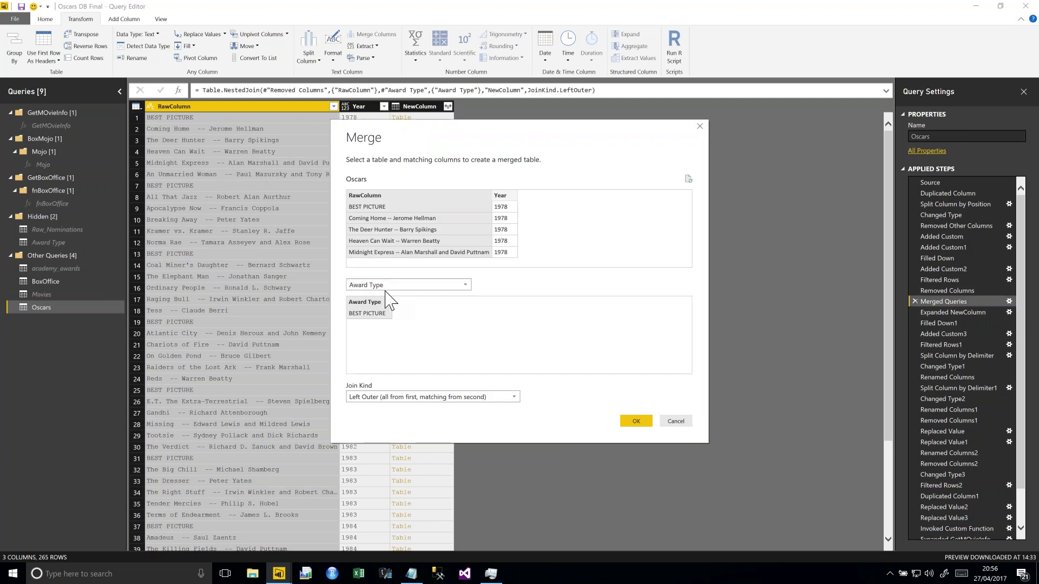
pyautogui.click(675, 420)
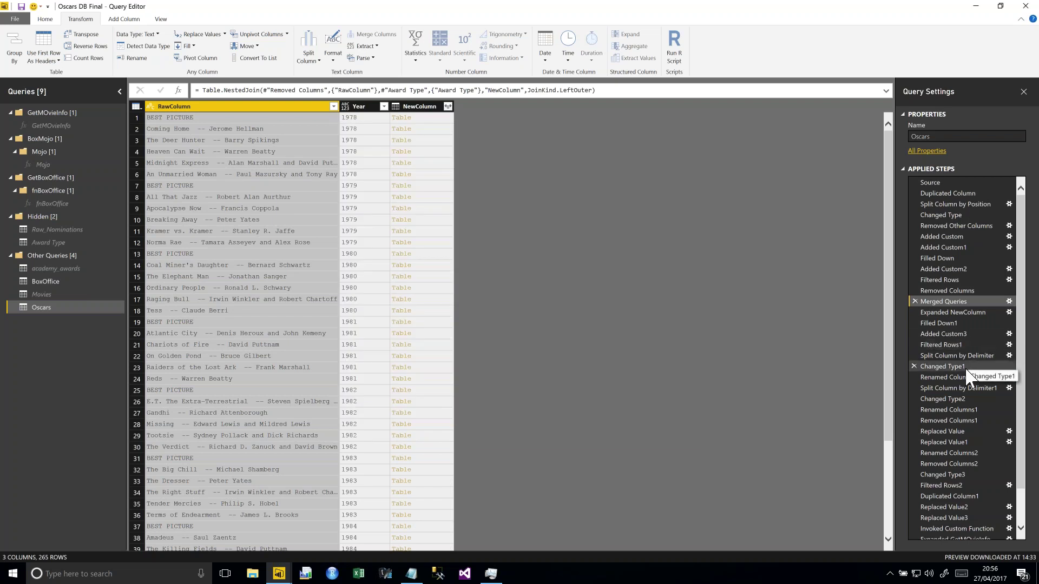
pyautogui.scroll(-1, 1017, 376)
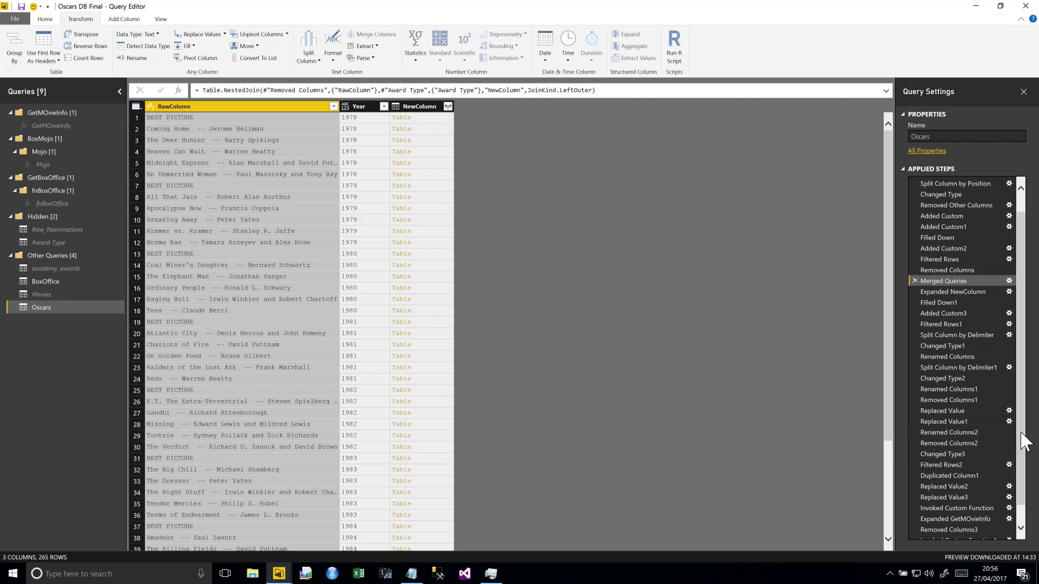
pyautogui.scroll(-1, 999, 469)
pyautogui.click(970, 488)
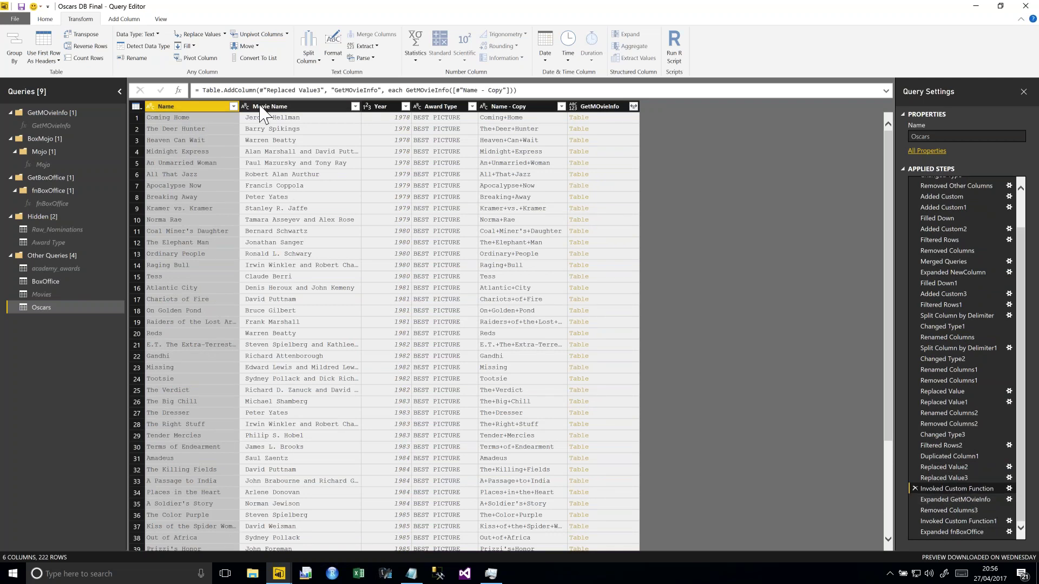
# Preview the expanded GetMOvieInfo and fnBoxOffice steps, scrolling across Genre, Director, Poster and Budget columns.
pyautogui.click(964, 500)
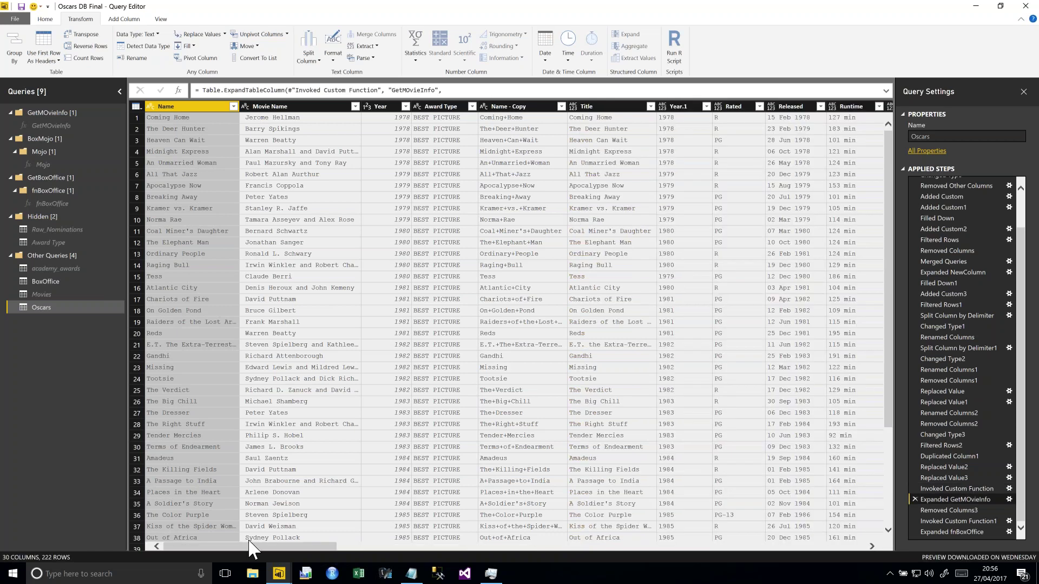
pyautogui.moveTo(249, 543); pyautogui.dragTo(353, 543)
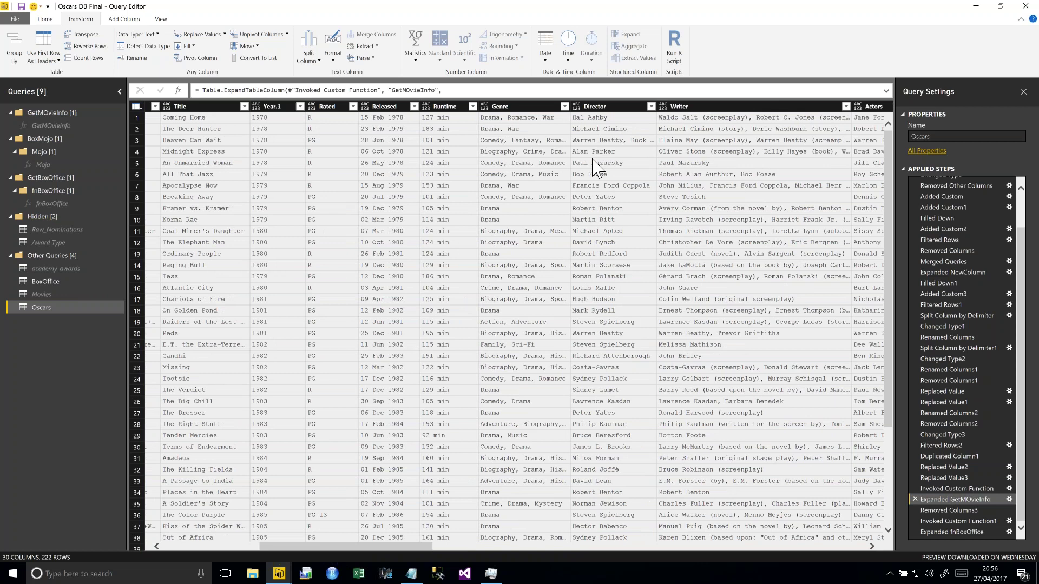
pyautogui.moveTo(411, 545); pyautogui.dragTo(678, 545)
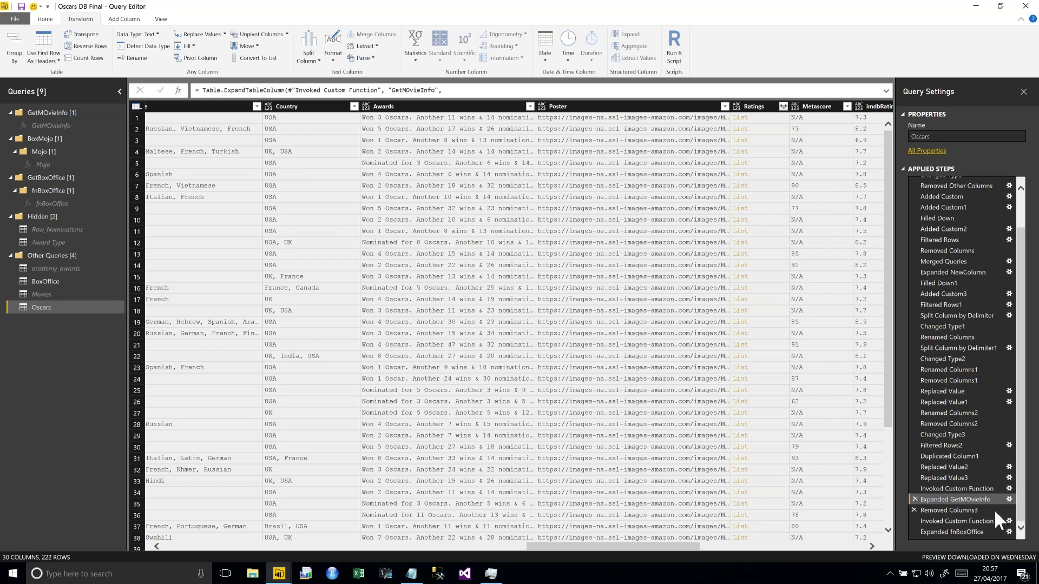
pyautogui.click(969, 532)
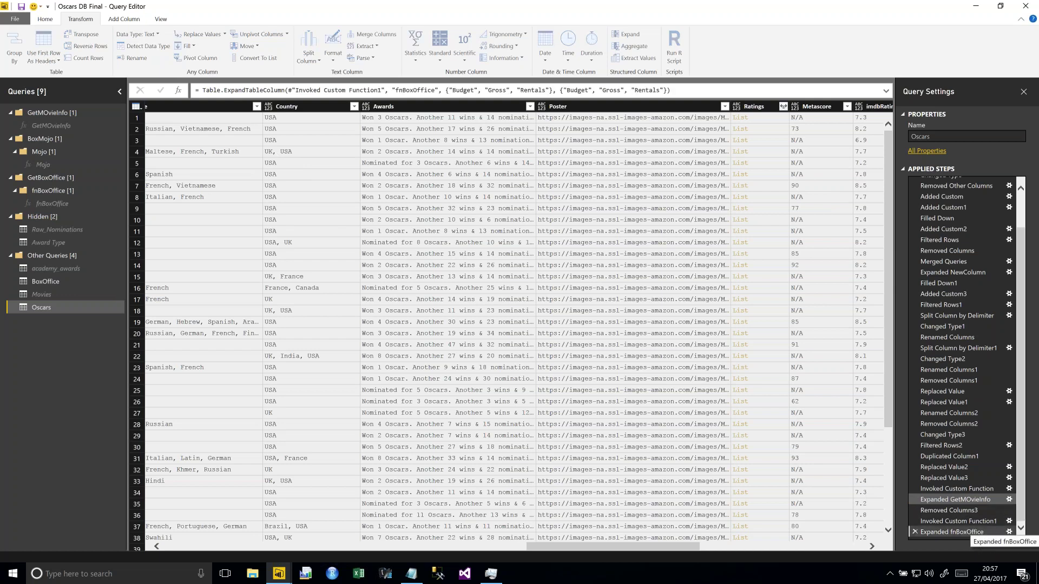
pyautogui.moveTo(664, 544); pyautogui.dragTo(855, 545)
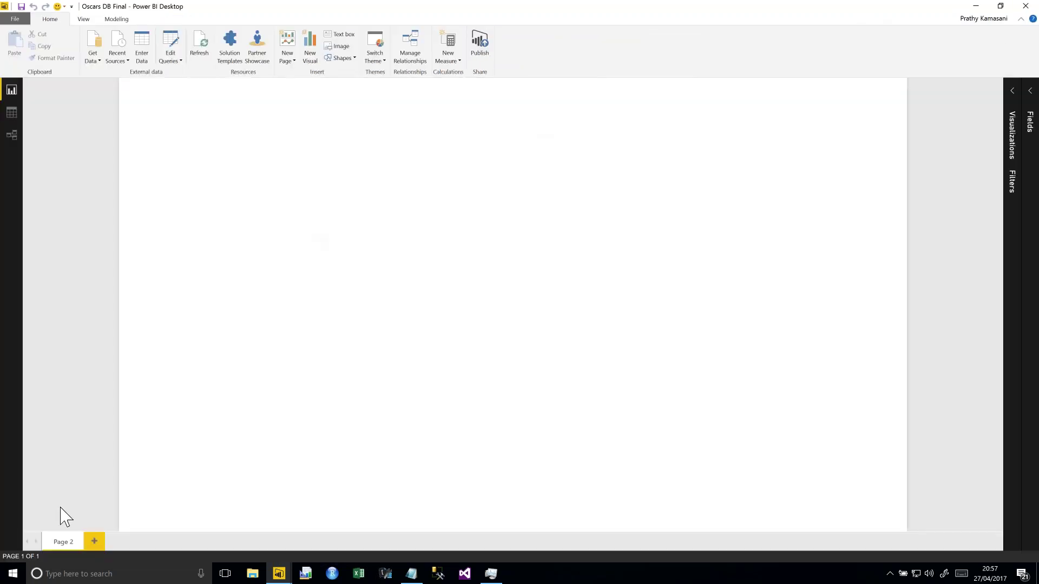
# Expand the Oscars fields, group Released into a Rentals Hierarchy, and add Title to a new visual.
pyautogui.click(1029, 93)
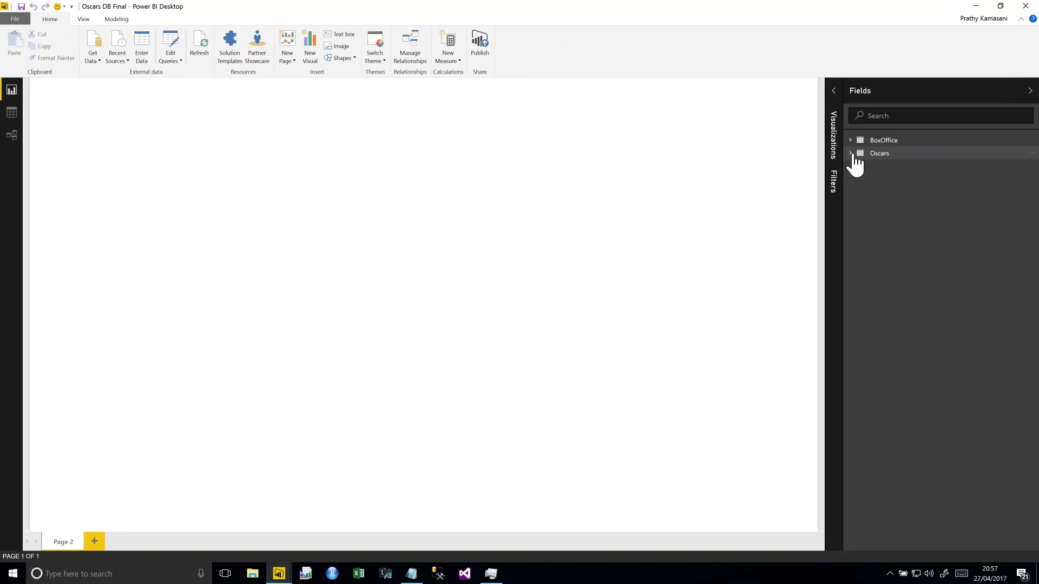
pyautogui.click(853, 154)
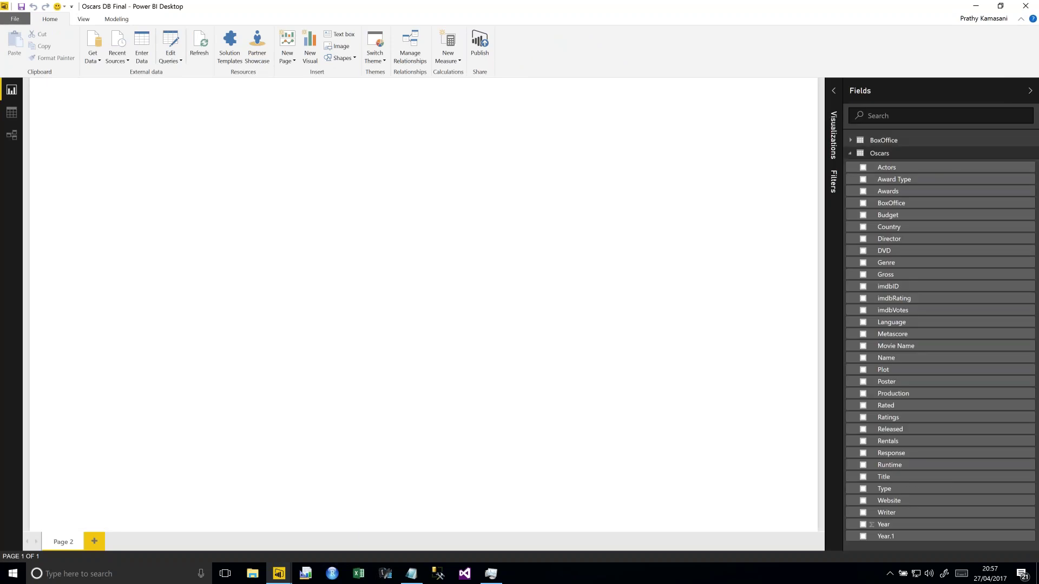
pyautogui.click(838, 96)
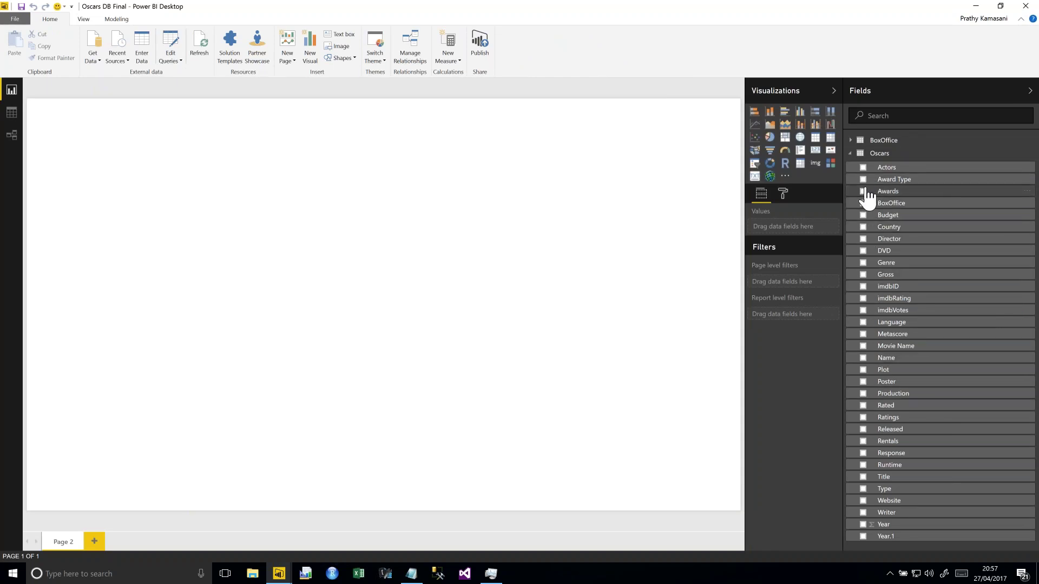
pyautogui.click(854, 142)
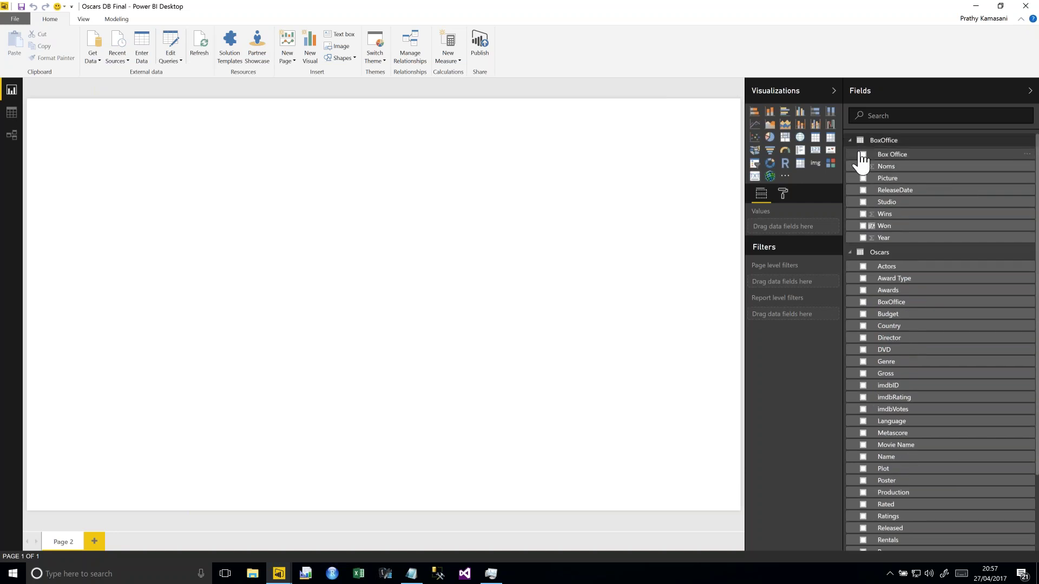
pyautogui.click(854, 141)
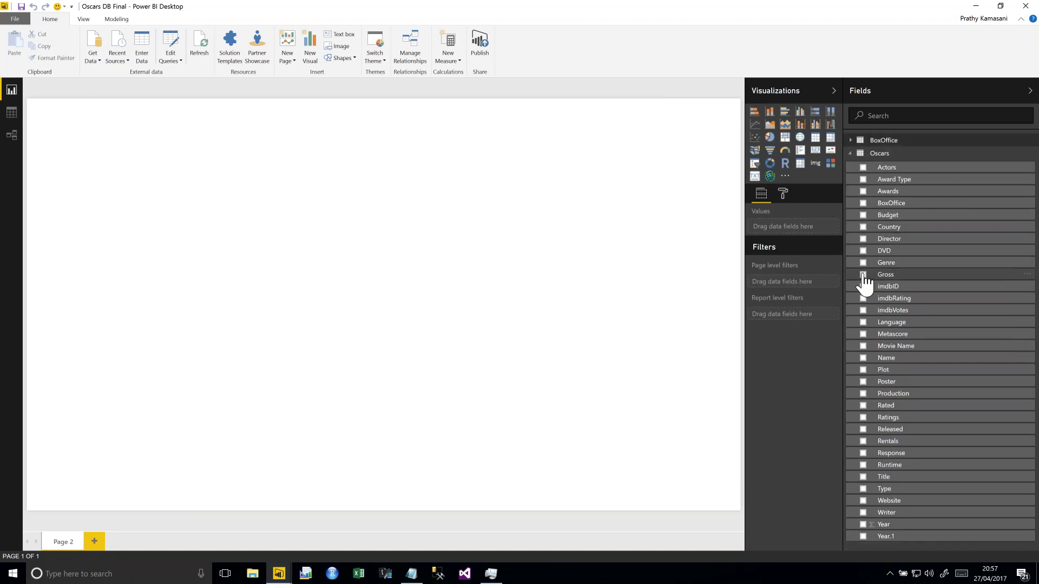
pyautogui.moveTo(872, 429); pyautogui.dragTo(871, 441)
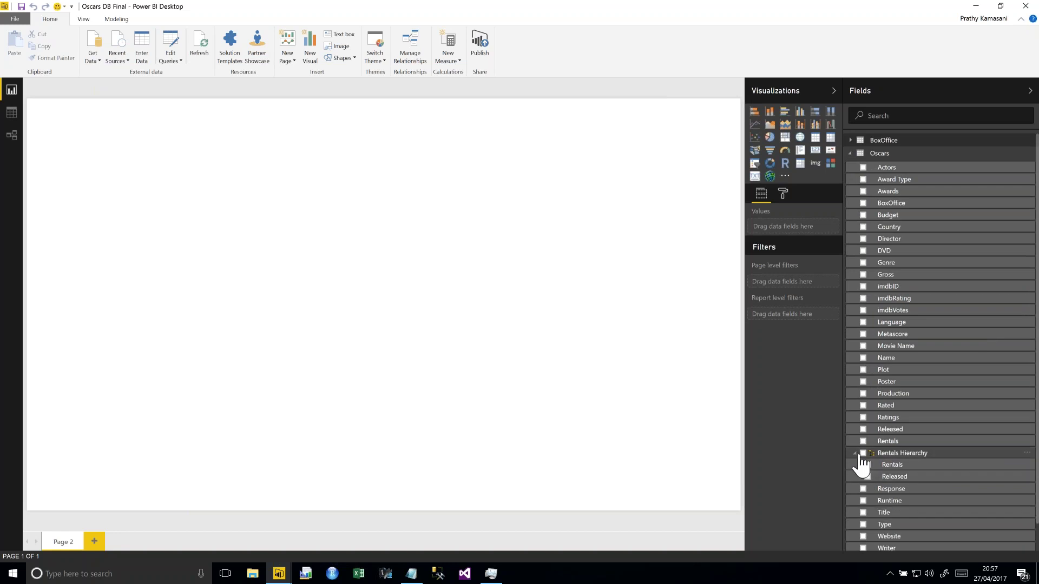
pyautogui.click(856, 454)
pyautogui.click(863, 489)
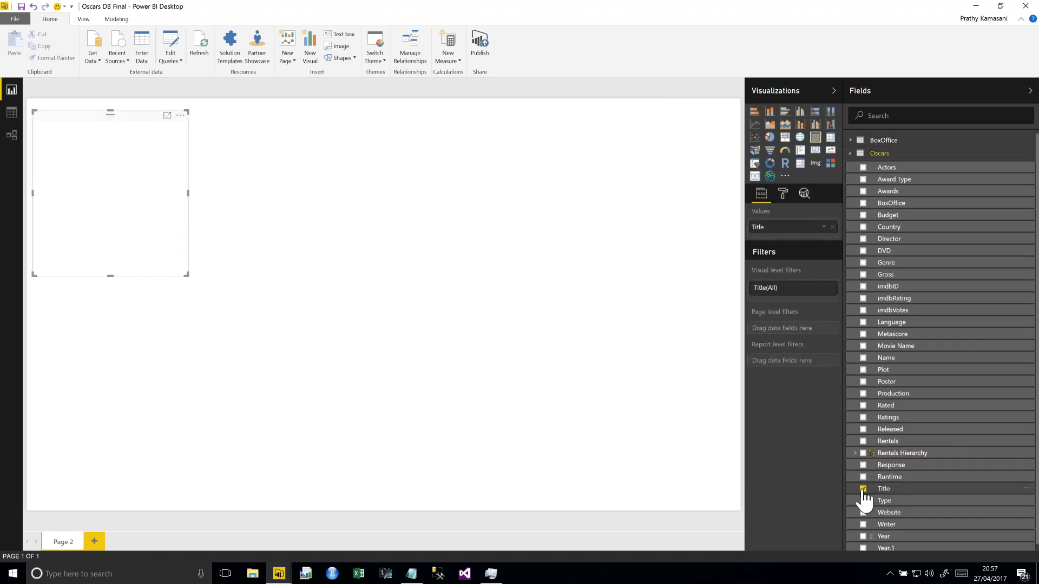
# Turn the Title table into a tall slicer and add an enlarged Image visual beside it.
pyautogui.click(755, 163)
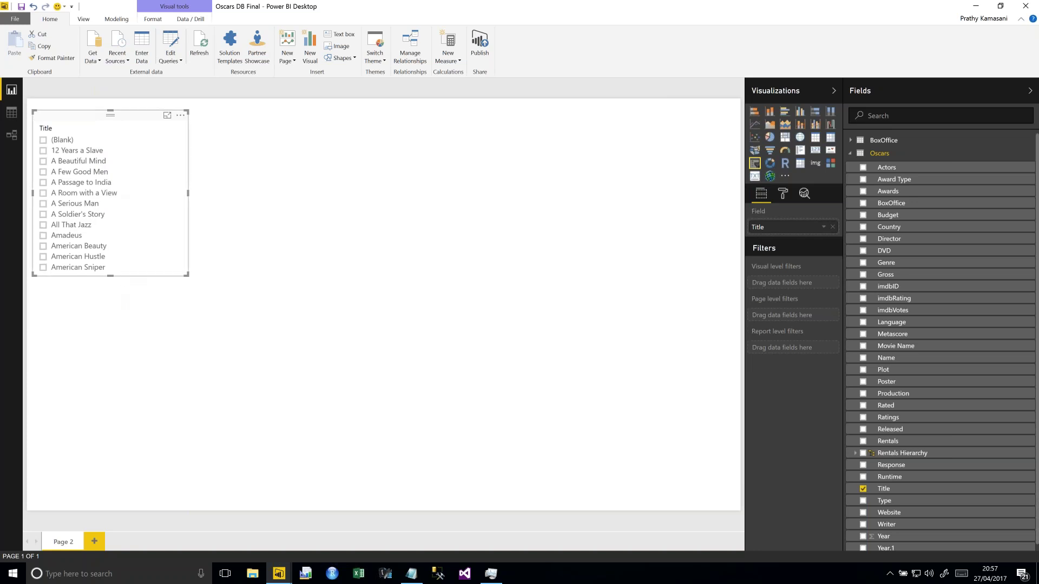
pyautogui.moveTo(111, 275); pyautogui.dragTo(111, 444)
pyautogui.click(878, 65)
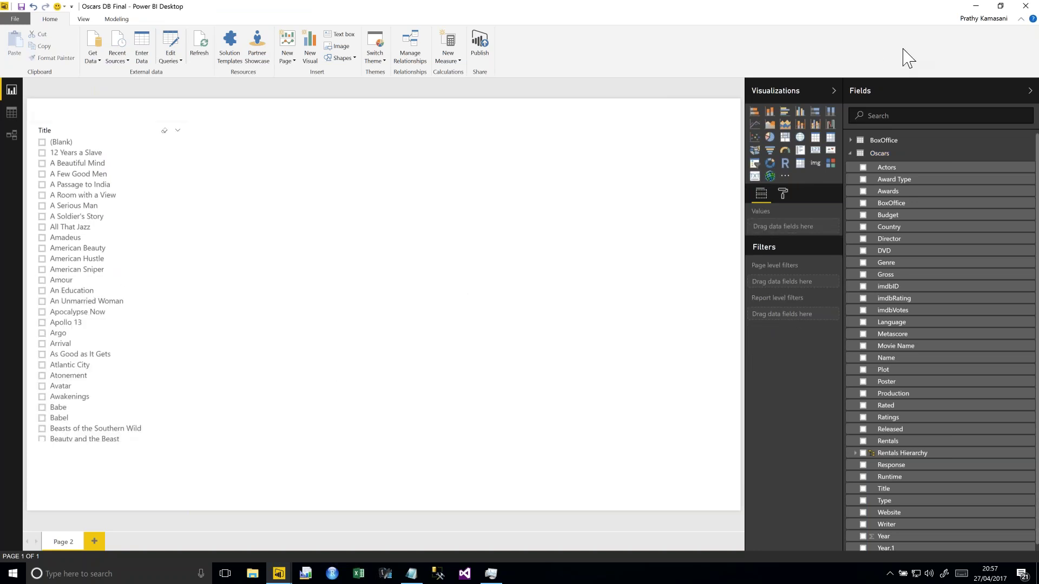
pyautogui.click(816, 164)
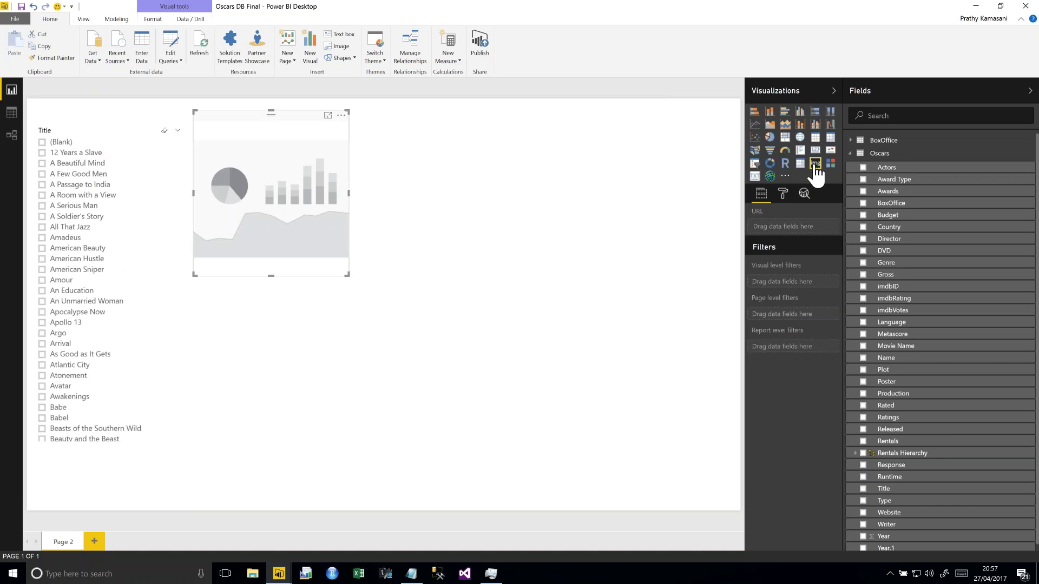
pyautogui.moveTo(348, 275); pyautogui.dragTo(400, 465)
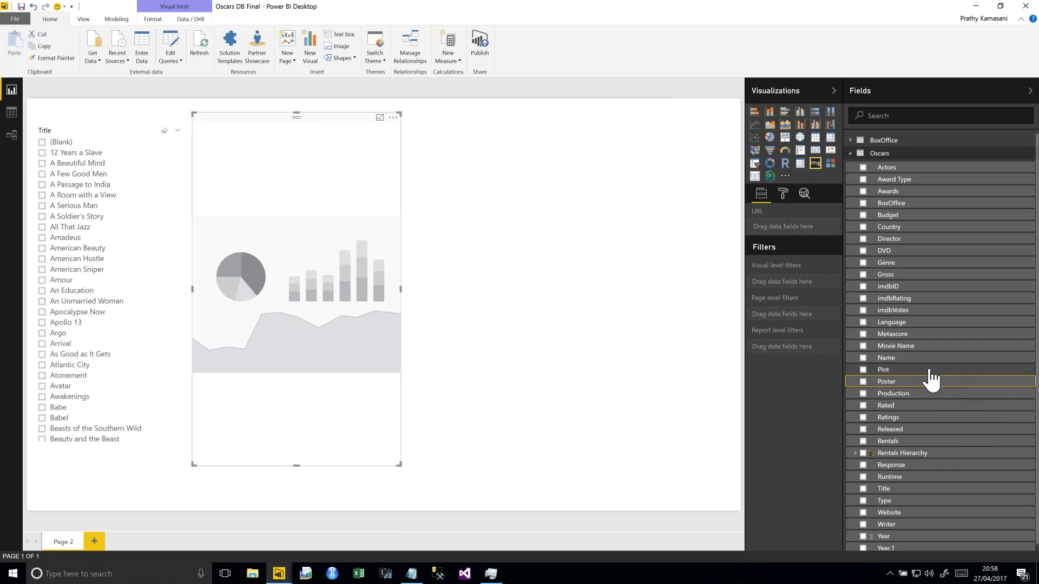
# Feed the Poster image URLs into the image visual and select A Passage to India.
pyautogui.click(157, 19)
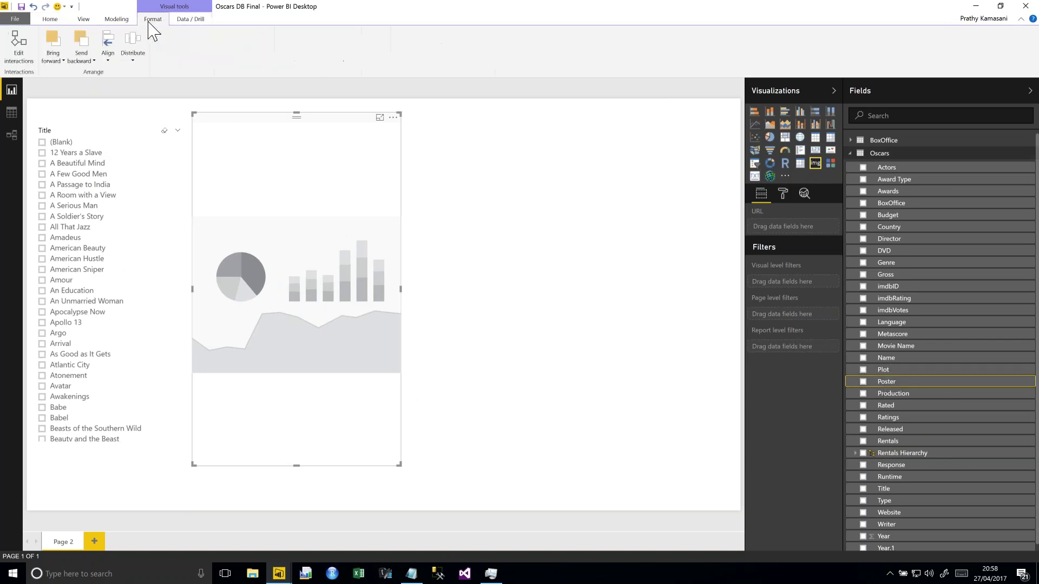
pyautogui.click(116, 19)
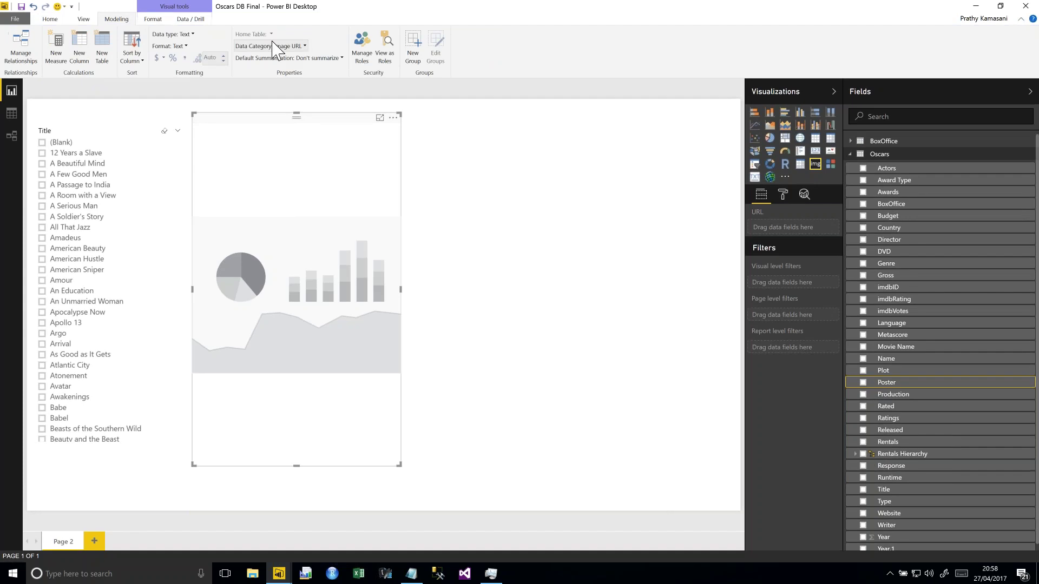
pyautogui.click(865, 382)
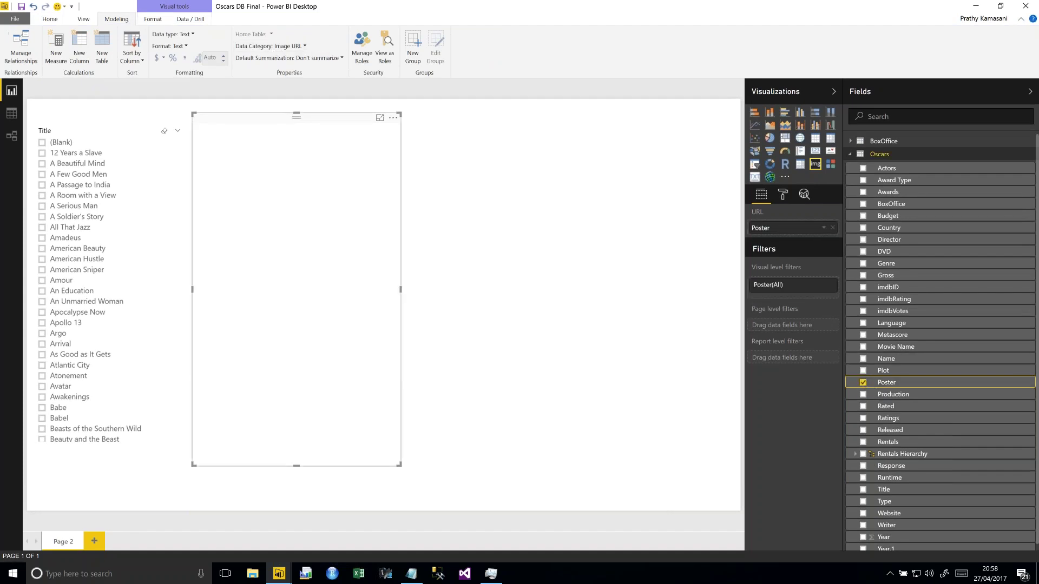
pyautogui.click(80, 186)
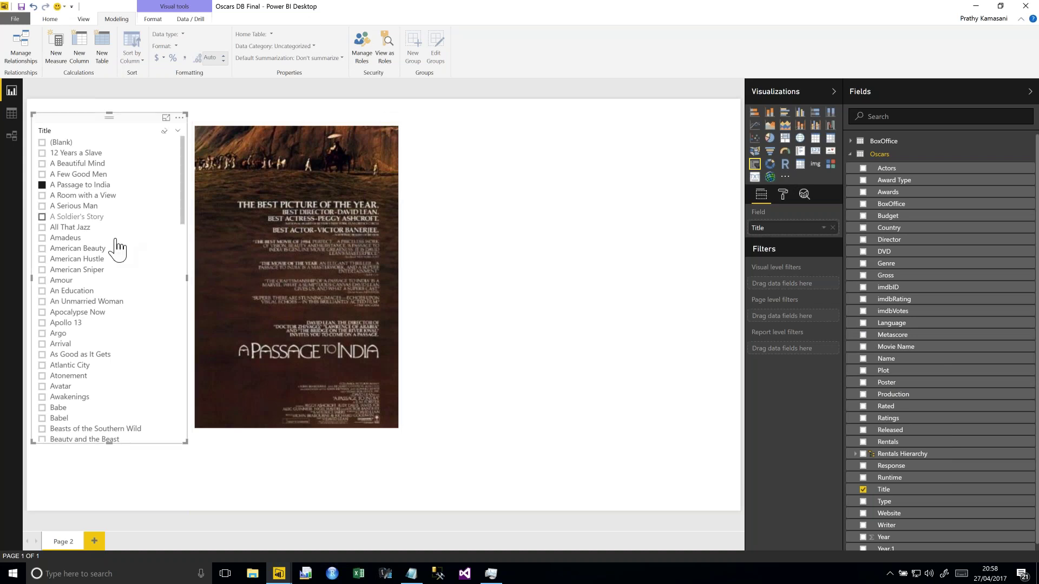
# Select American Beauty, Apocalypse Now, then As Good as It Gets to watch the poster change.
pyautogui.click(87, 249)
pyautogui.click(84, 315)
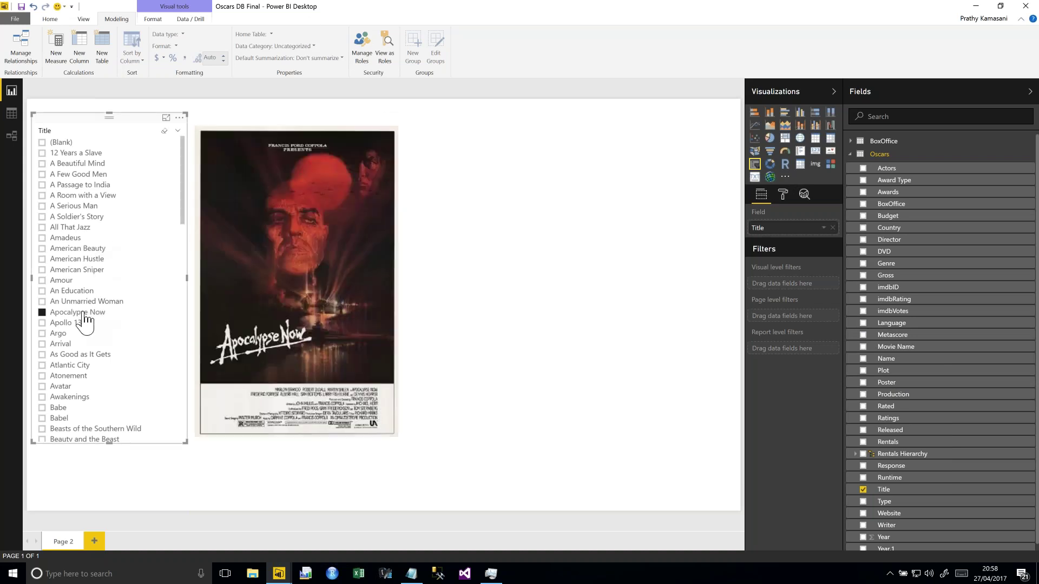
pyautogui.click(84, 354)
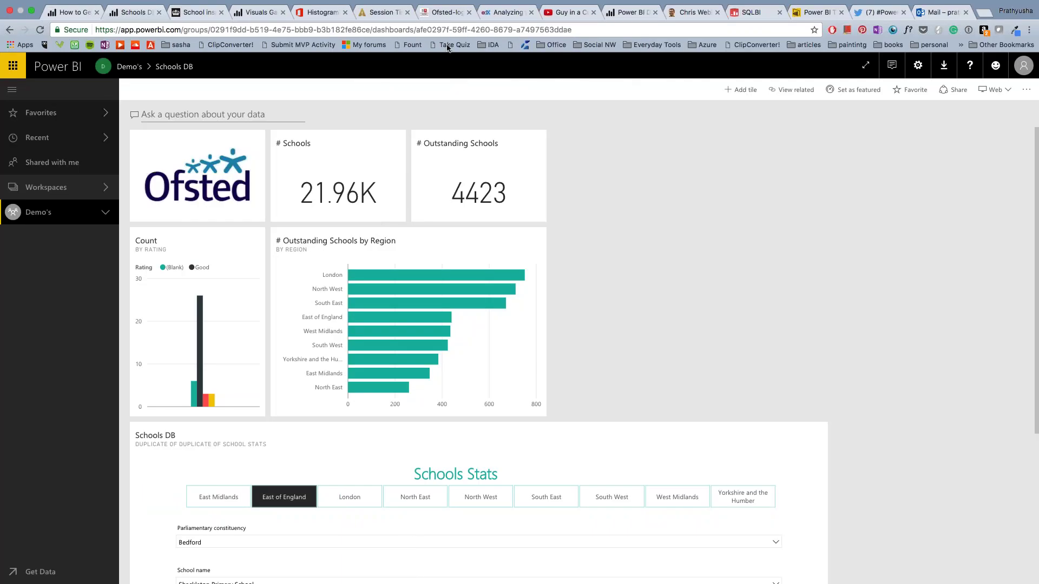
# Exit the browser's full-screen view with Ctrl+Super+F to return to the slide deck.
pyautogui.press('ctrl+super+f')
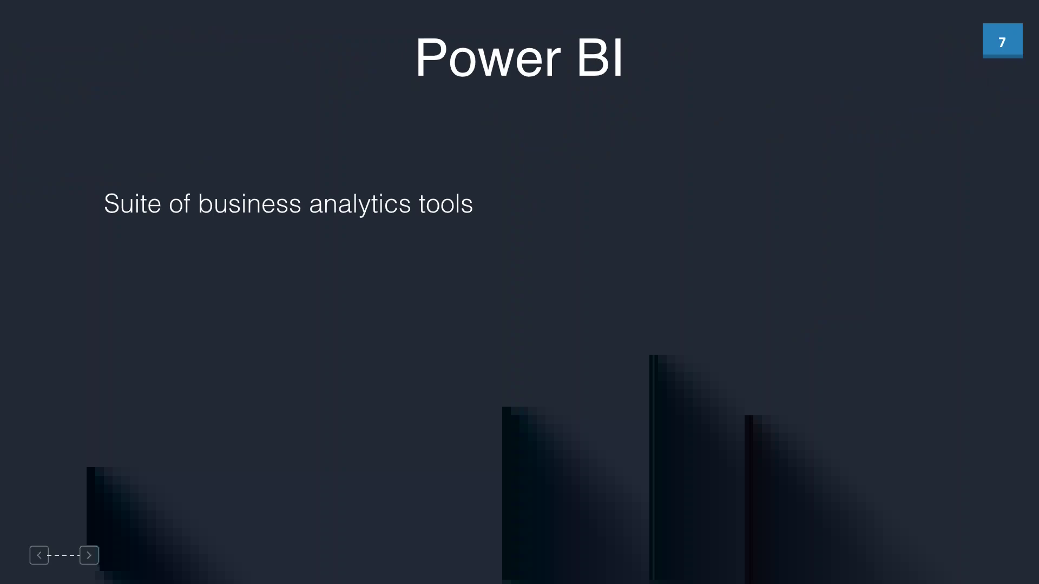
# Reveal the next Power BI bullet, then advance past the resources slide to slide 9.
pyautogui.press('Right')
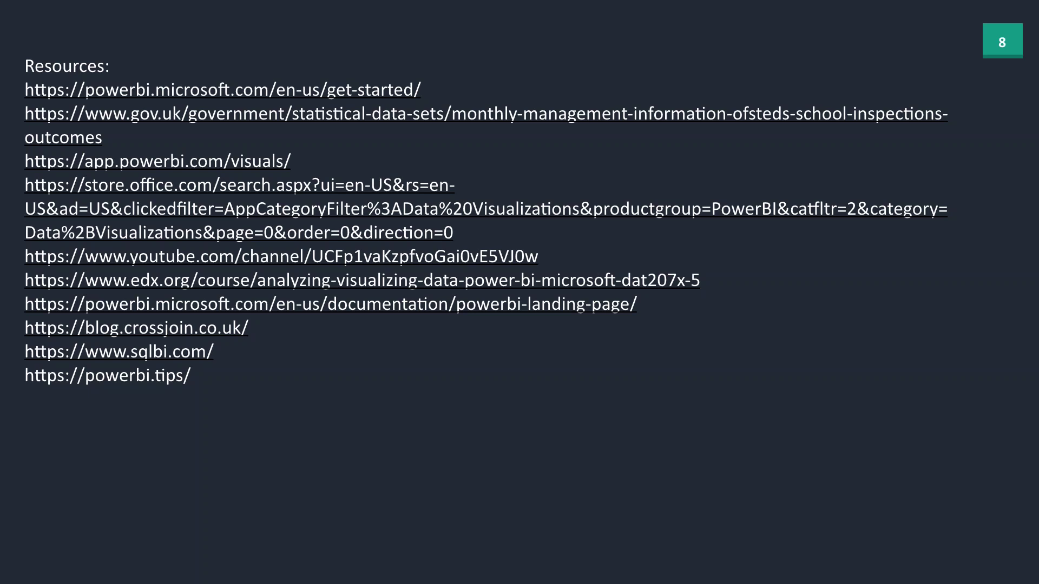
pyautogui.press('Right')
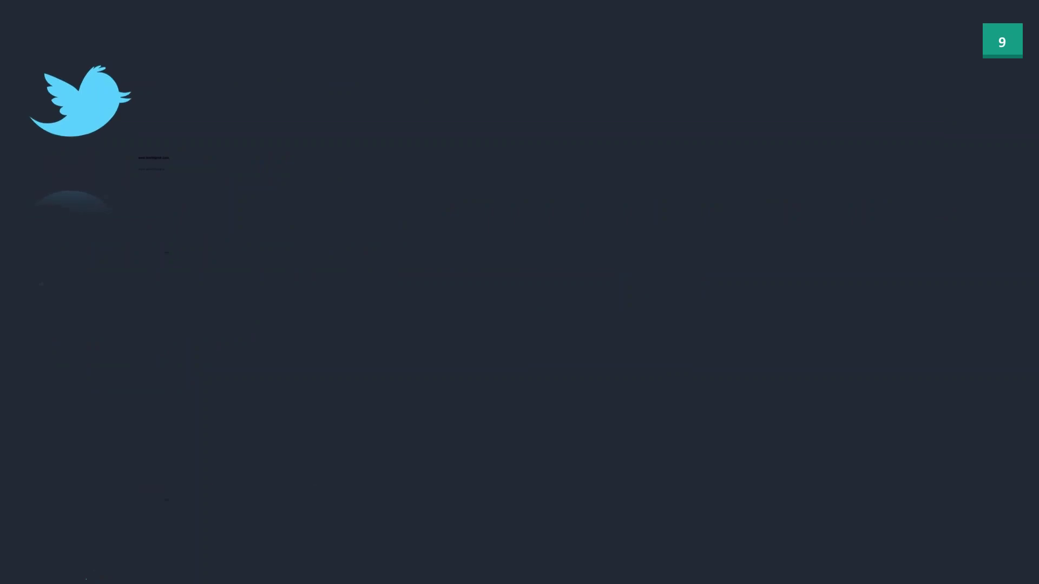